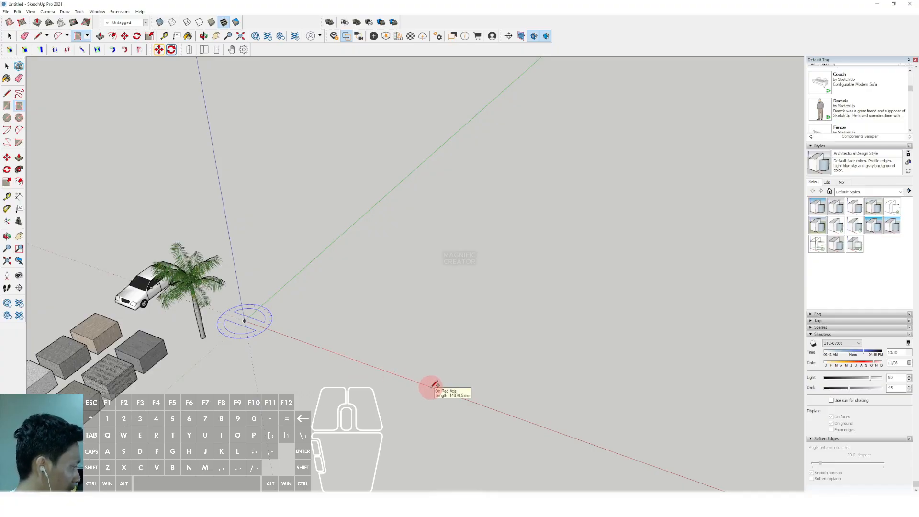
- Draw a large rectangle on the ground plane from the origin, with its sides along the red and green axes
{"action": "left_click", "coordinate": [433, 384]}
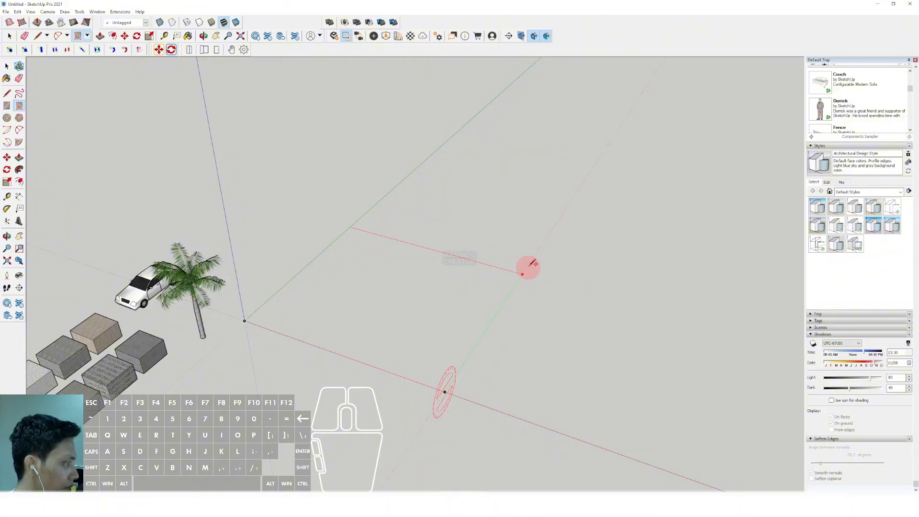
{"action": "left_click", "coordinate": [557, 226]}
{"action": "key", "text": "space"}
- Draw a smaller rectangle inside the floor face, from the edge on the red axis, enclosing the corner farthest from the origin along that axis
{"action": "scroll", "coordinate": [448, 321], "scroll_direction": "up", "scroll_amount": 2}
{"action": "middle_click_drag", "start_coordinate": [449, 321], "coordinate": [337, 337], "text": "shift"}
{"action": "scroll", "coordinate": [334, 307], "scroll_direction": "up", "scroll_amount": 1}
{"action": "scroll", "coordinate": [335, 308], "scroll_direction": "down", "scroll_amount": 1}
{"action": "middle_click_drag", "start_coordinate": [337, 337], "coordinate": [322, 320]}
{"action": "scroll", "coordinate": [339, 345], "scroll_direction": "up", "scroll_amount": 1}
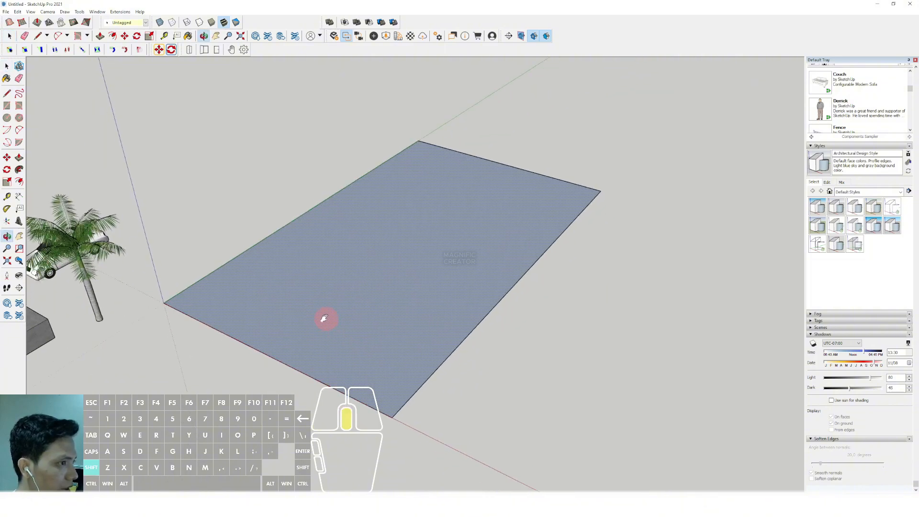
{"action": "left_click", "coordinate": [7, 106]}
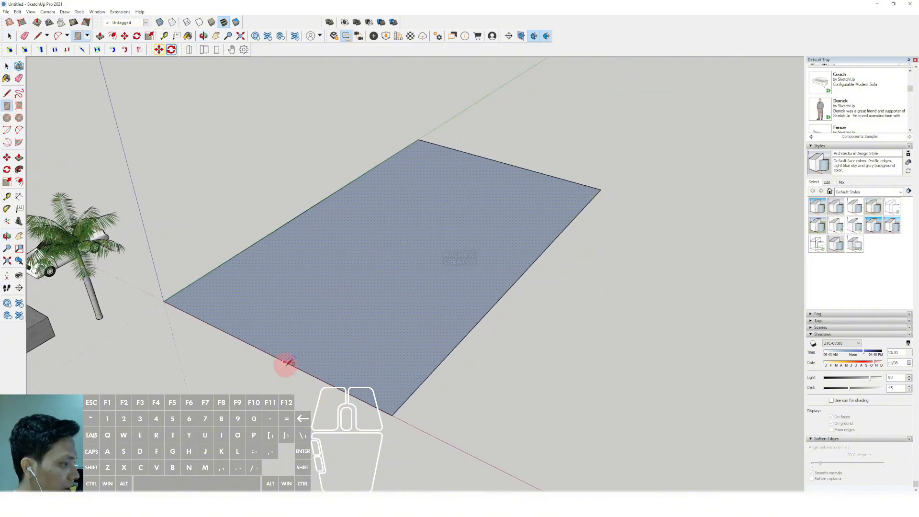
{"action": "left_click", "coordinate": [465, 336]}
- Erase the outer edges of the small corner rectangle so the floor outline becomes L-shaped
{"action": "scroll", "coordinate": [416, 378], "scroll_direction": "up", "scroll_amount": 2}
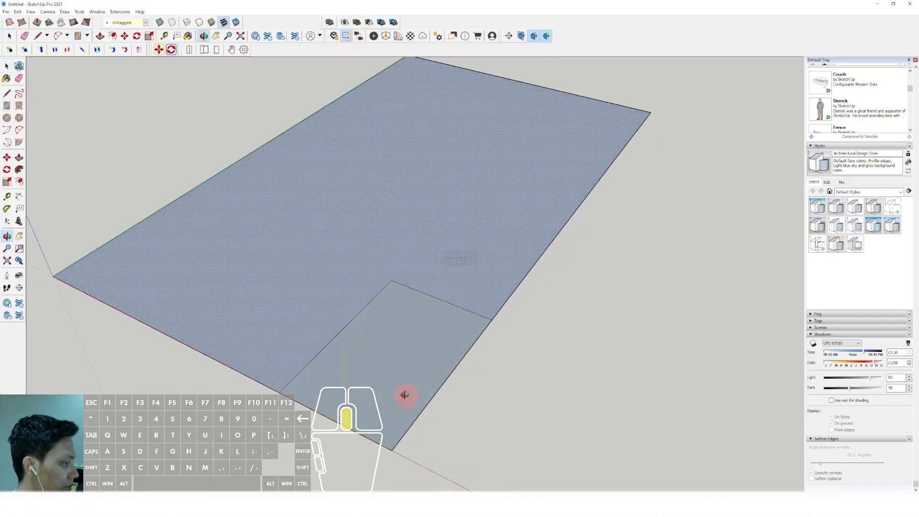
{"action": "key", "text": "e"}
{"action": "left_click_drag", "start_coordinate": [337, 444], "coordinate": [336, 442]}
{"action": "scroll", "coordinate": [408, 325], "scroll_direction": "down", "scroll_amount": 2}
{"action": "scroll", "coordinate": [415, 277], "scroll_direction": "up", "scroll_amount": 2}
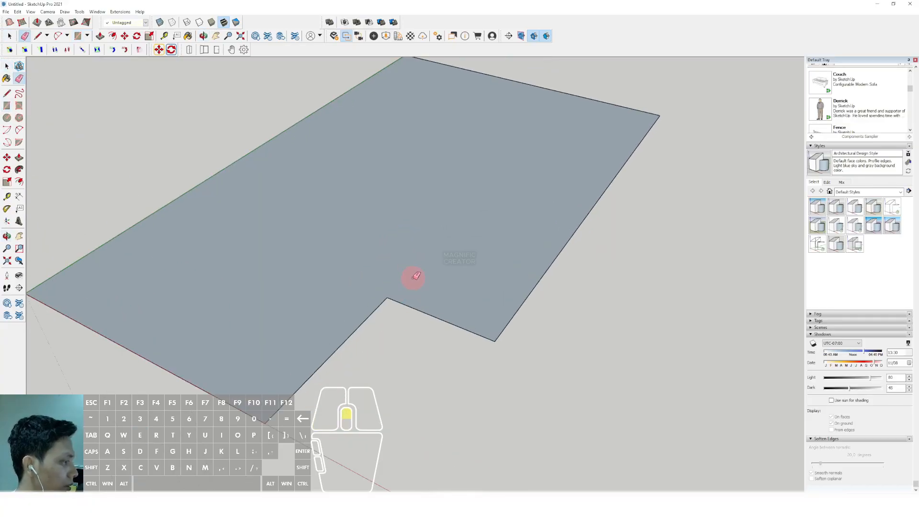
{"action": "middle_click_drag", "start_coordinate": [415, 278], "coordinate": [401, 282]}
{"action": "key", "text": "space"}
- Push/Pull the L-shaped floor face upwards into a thin slab
{"action": "scroll", "coordinate": [395, 316], "scroll_direction": "down", "scroll_amount": 1}
{"action": "scroll", "coordinate": [379, 337], "scroll_direction": "down", "scroll_amount": 1}
{"action": "mouse_move", "coordinate": [332, 307]}
{"action": "middle_mouse_down", "text": "shift"}
{"action": "mouse_move", "coordinate": [331, 324]}
{"action": "mouse_move", "coordinate": [335, 297]}
{"action": "mouse_move", "coordinate": [369, 283]}
{"action": "mouse_move", "coordinate": [347, 303]}
{"action": "middle_mouse_up", "text": "shift"}
{"action": "scroll", "coordinate": [325, 335], "scroll_direction": "up", "scroll_amount": 1}
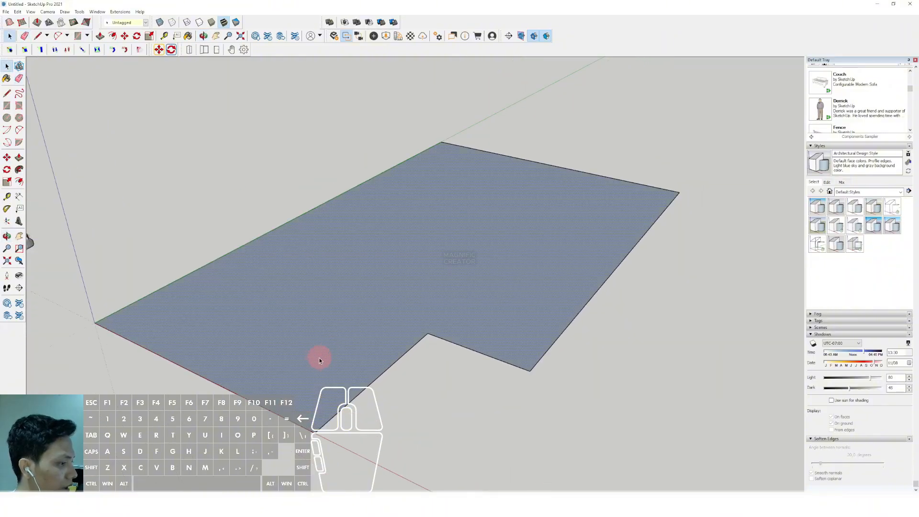
{"action": "middle_click_drag", "start_coordinate": [320, 360], "coordinate": [314, 344], "text": "shift"}
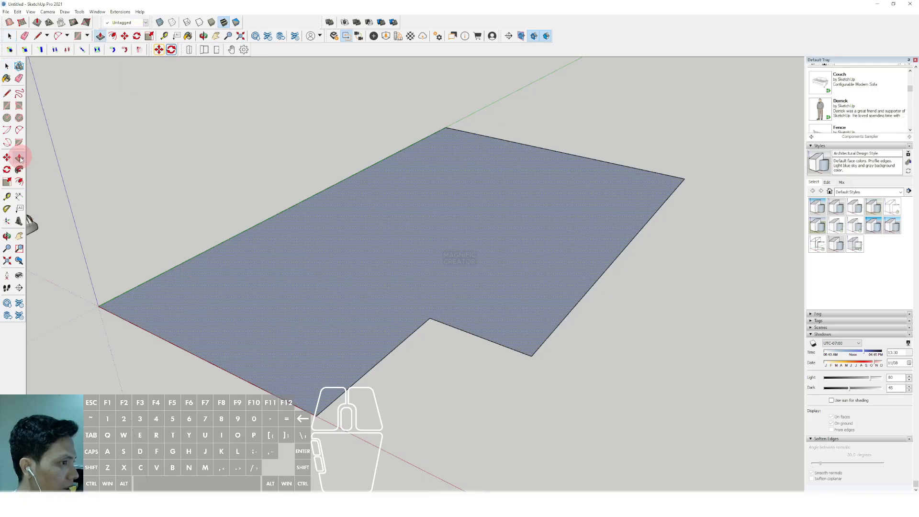
{"action": "left_click", "coordinate": [293, 323]}
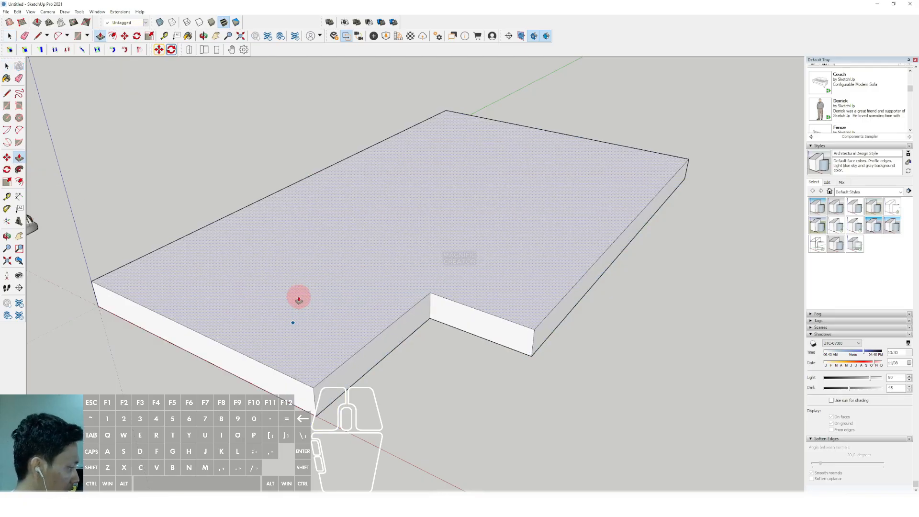
{"action": "left_click", "coordinate": [299, 300]}
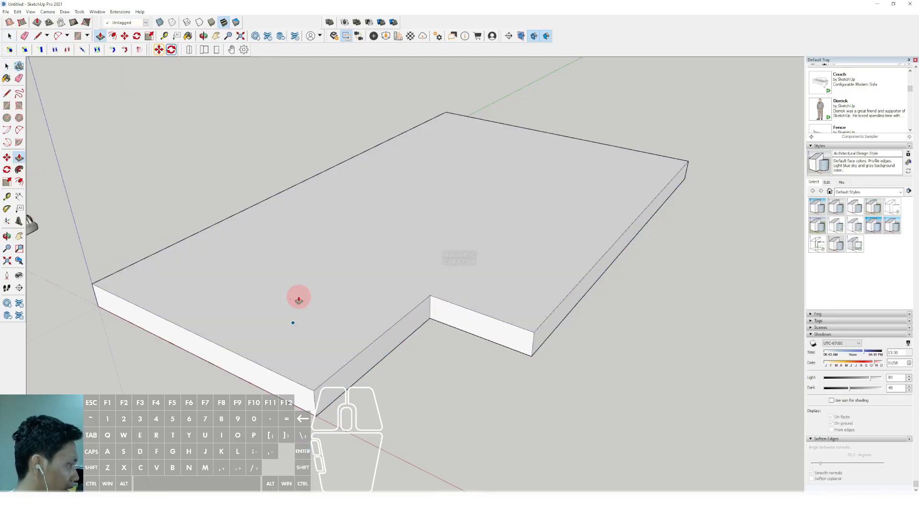
- Select the whole slab and make it a component with the default settings
{"action": "triple_click", "coordinate": [300, 296]}
{"action": "right_click", "coordinate": [299, 296]}
{"action": "triple_click", "coordinate": [283, 307]}
{"action": "right_click", "coordinate": [282, 306]}
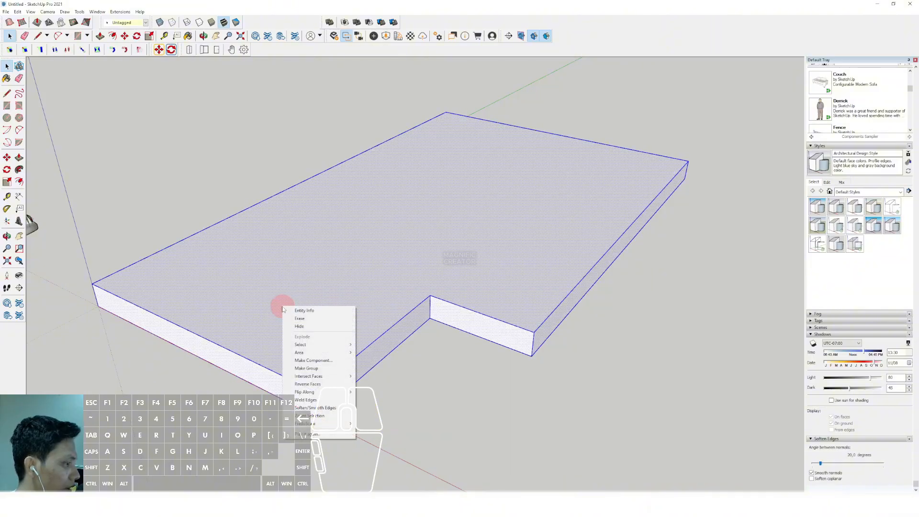
{"action": "left_click", "coordinate": [313, 360]}
{"action": "left_click", "coordinate": [142, 304]}
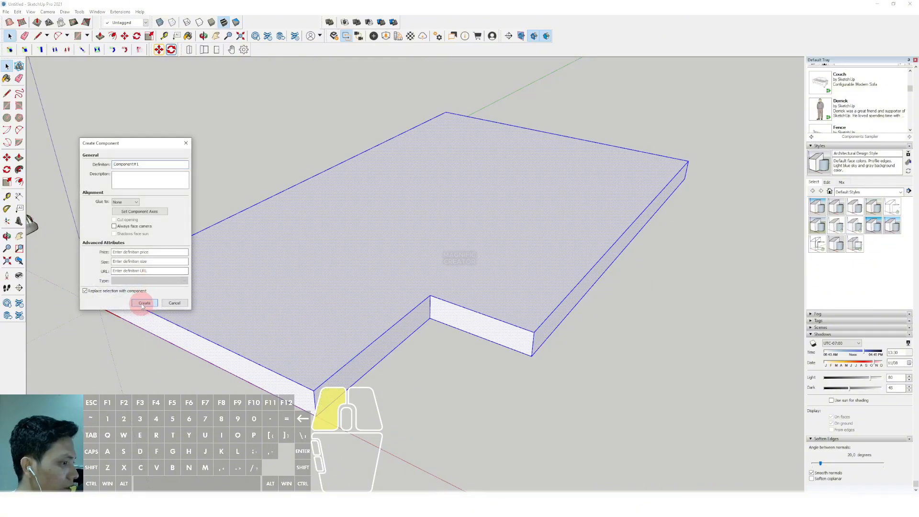
- Copy the slab component straight up along the blue axis to form the next floor, leaving a storey gap
{"action": "scroll", "coordinate": [312, 315], "scroll_direction": "down", "scroll_amount": 4}
{"action": "middle_click_drag", "start_coordinate": [312, 315], "coordinate": [321, 307]}
{"action": "scroll", "coordinate": [312, 318], "scroll_direction": "up", "scroll_amount": 2}
{"action": "key", "text": "m"}
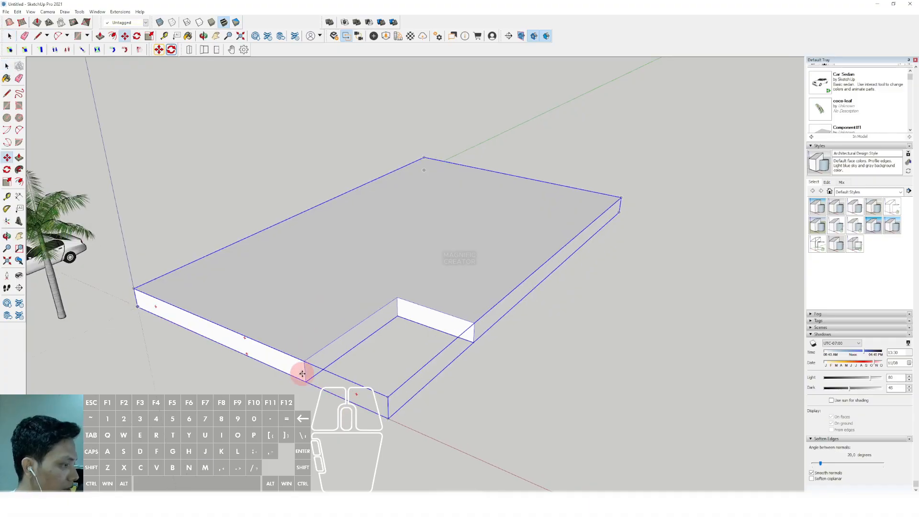
{"action": "left_click", "coordinate": [307, 381]}
{"action": "scroll", "coordinate": [308, 339], "scroll_direction": "up", "scroll_amount": 2}
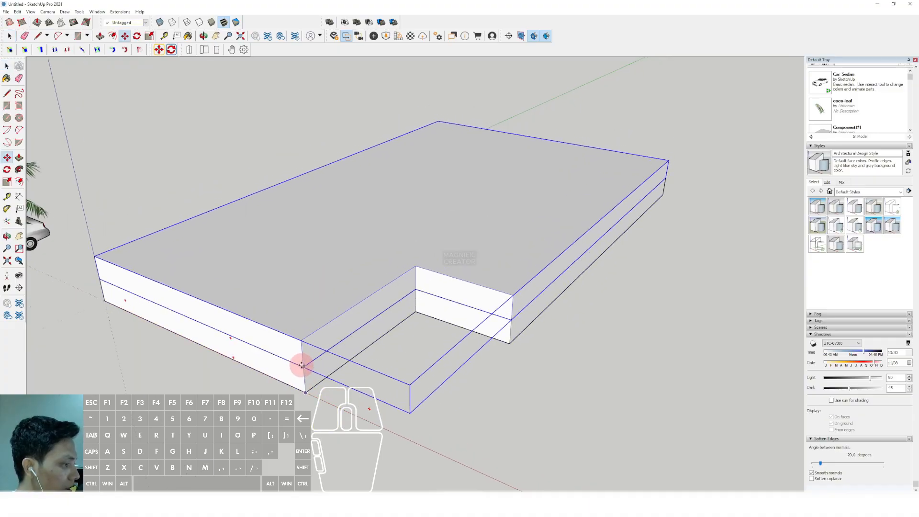
{"action": "scroll", "coordinate": [302, 366], "scroll_direction": "down", "scroll_amount": 1}
{"action": "middle_click_drag", "start_coordinate": [301, 366], "coordinate": [297, 303]}
{"action": "scroll", "coordinate": [300, 308], "scroll_direction": "up", "scroll_amount": 1}
{"action": "left_click", "coordinate": [301, 320]}
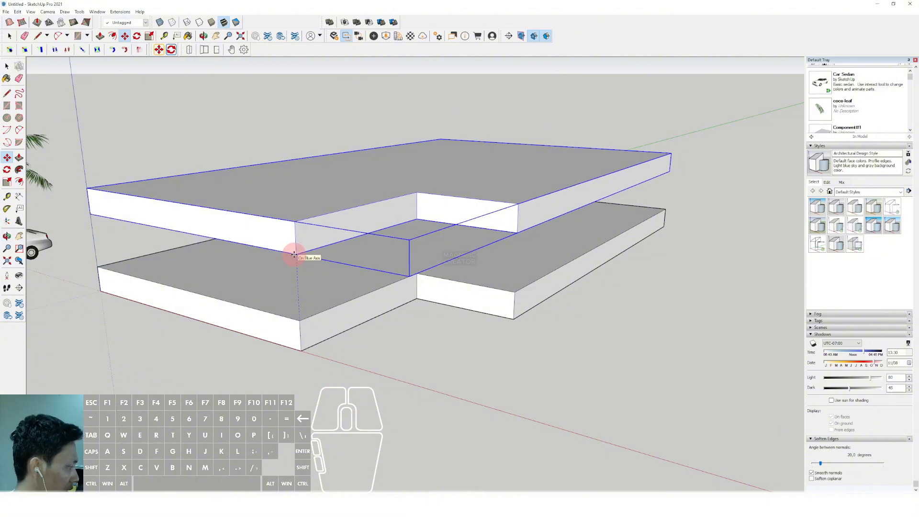
{"action": "key", "text": "Return"}
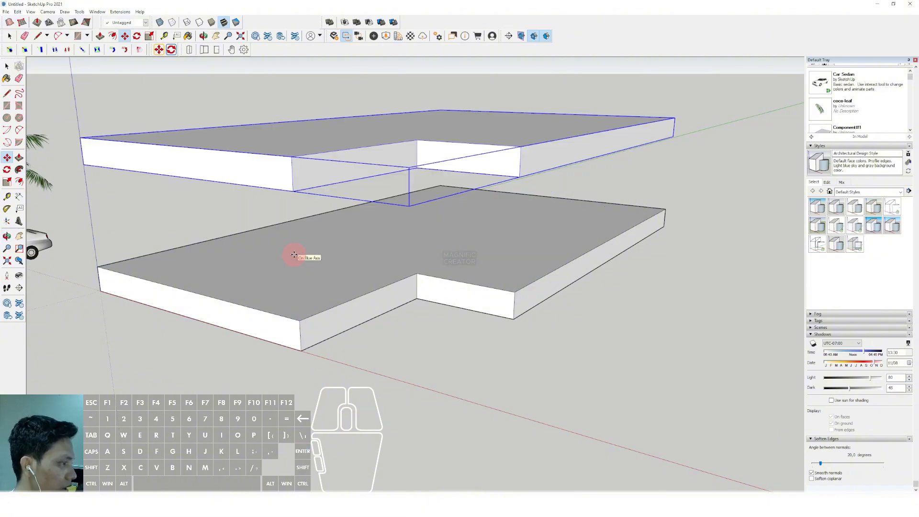
- Add two more slab copies straight above the second floor, keeping the same storey spacing
{"action": "left_click", "coordinate": [300, 320]}
{"action": "scroll", "coordinate": [301, 320], "scroll_direction": "down", "scroll_amount": 1}
{"action": "left_click", "coordinate": [294, 208]}
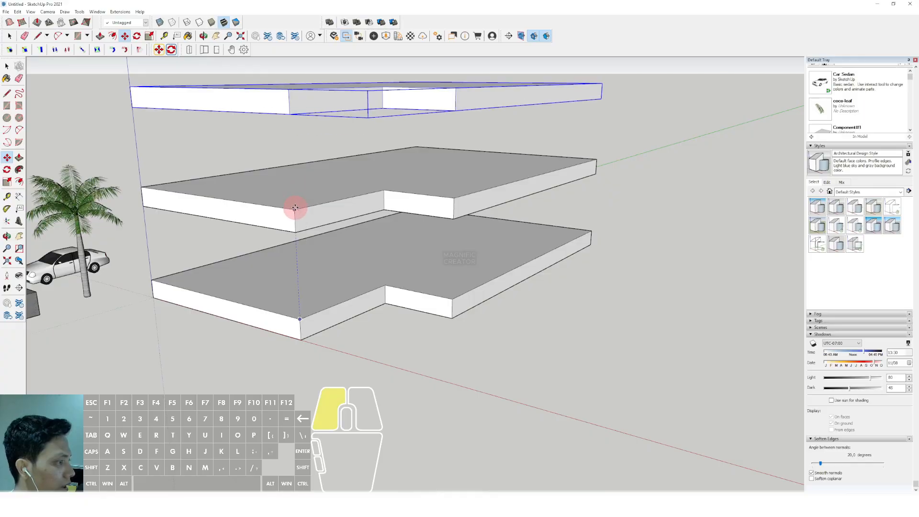
{"action": "left_click", "coordinate": [295, 208]}
{"action": "scroll", "coordinate": [294, 207], "scroll_direction": "down", "scroll_amount": 2}
{"action": "middle_click_drag", "start_coordinate": [295, 207], "coordinate": [319, 191]}
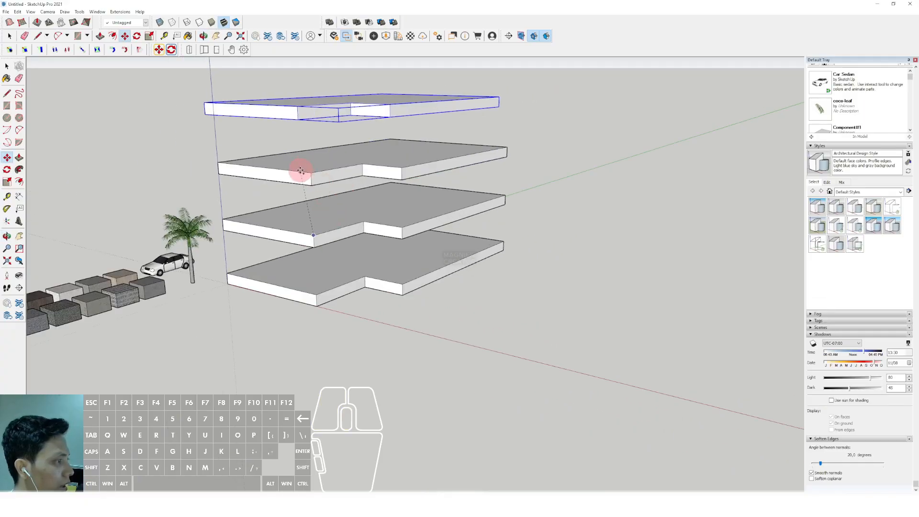
{"action": "left_click", "coordinate": [309, 174]}
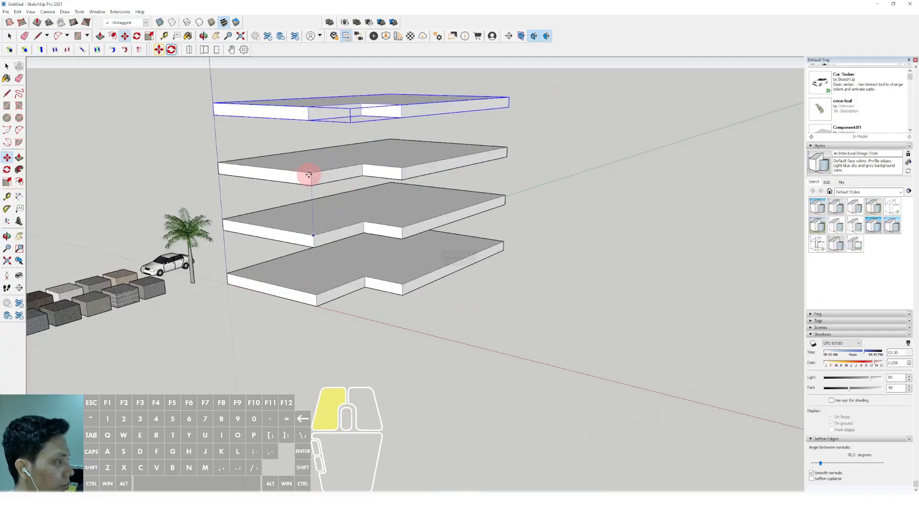
{"action": "key", "text": "space"}
- Copy the top slab up along the blue axis once more to form the fifth slab
{"action": "scroll", "coordinate": [308, 174], "scroll_direction": "down", "scroll_amount": 1}
{"action": "middle_click_drag", "start_coordinate": [309, 174], "coordinate": [418, 259], "text": "shift"}
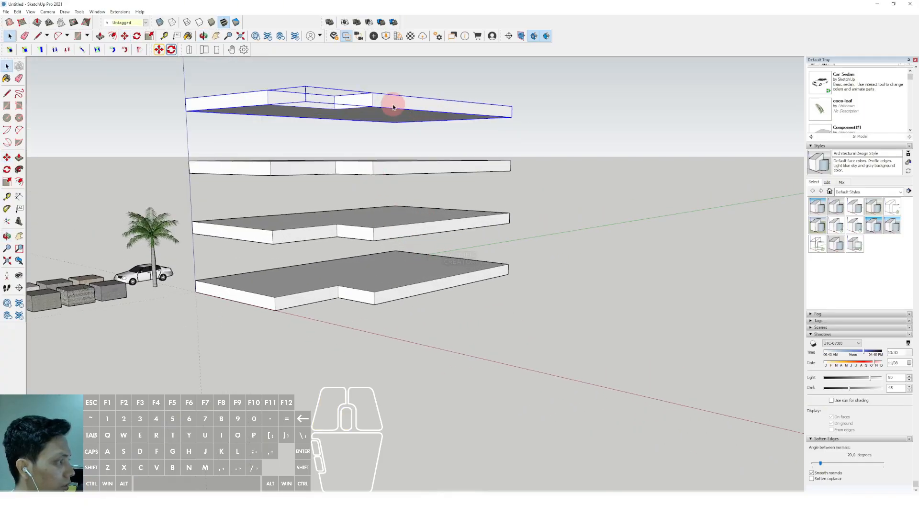
{"action": "middle_click_drag", "start_coordinate": [393, 107], "coordinate": [329, 243]}
{"action": "scroll", "coordinate": [328, 242], "scroll_direction": "up", "scroll_amount": 2}
{"action": "scroll", "coordinate": [309, 296], "scroll_direction": "up", "scroll_amount": 2}
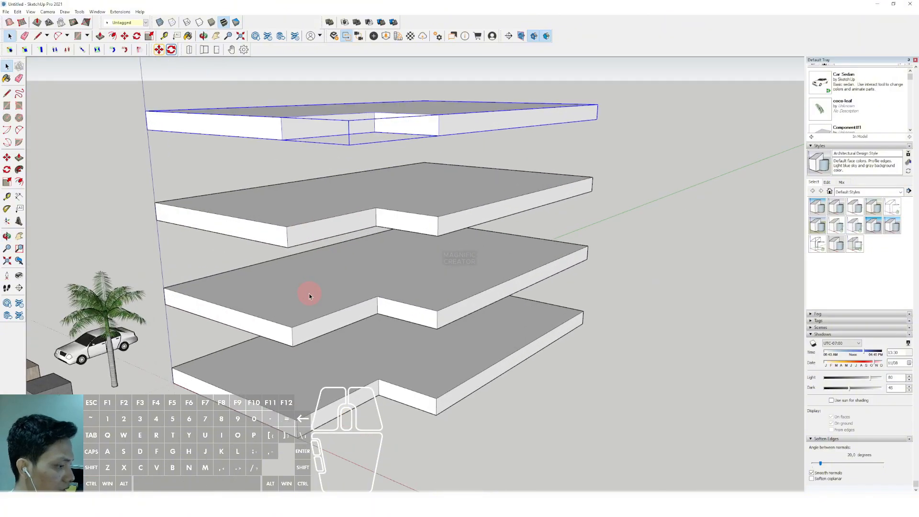
{"action": "middle_click_drag", "start_coordinate": [317, 300], "coordinate": [300, 279]}
{"action": "key", "text": "m"}
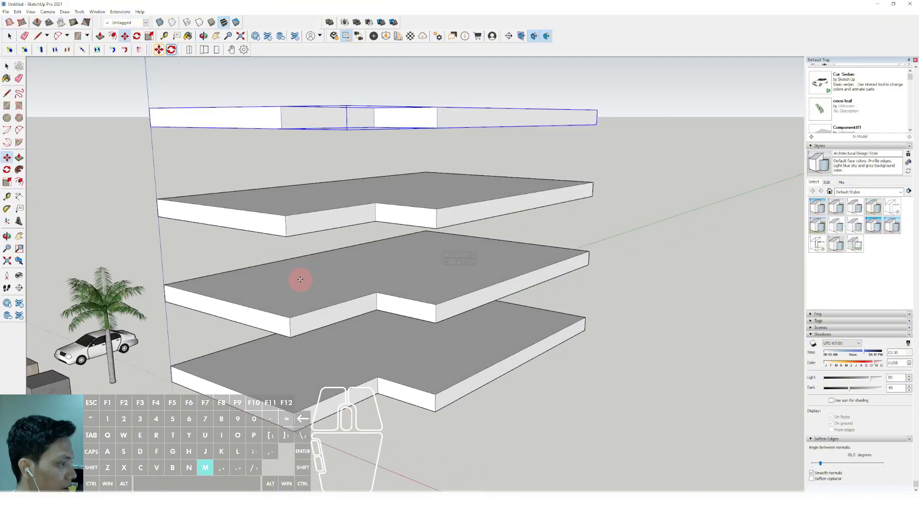
{"action": "left_click", "coordinate": [287, 217]}
{"action": "scroll", "coordinate": [293, 121], "scroll_direction": "down", "scroll_amount": 1}
{"action": "left_click", "coordinate": [284, 125]}
{"action": "key", "text": "space"}
- Make the topmost slab a unique component
{"action": "scroll", "coordinate": [364, 201], "scroll_direction": "down", "scroll_amount": 1}
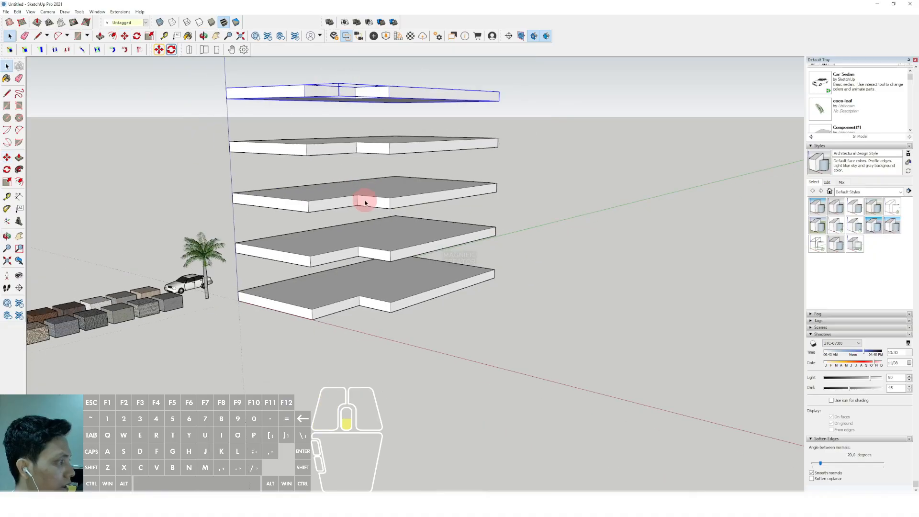
{"action": "middle_click_drag", "start_coordinate": [364, 201], "coordinate": [319, 282], "text": "shift"}
{"action": "scroll", "coordinate": [321, 284], "scroll_direction": "up", "scroll_amount": 2}
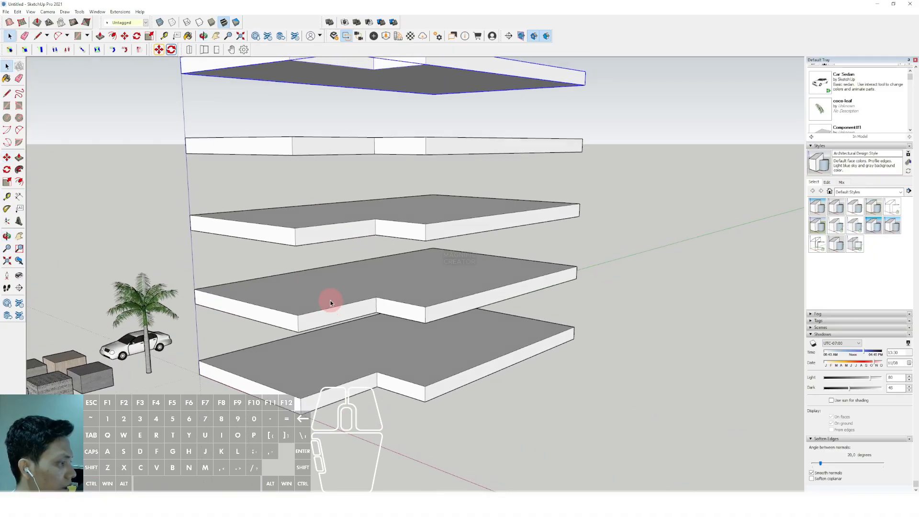
{"action": "scroll", "coordinate": [334, 331], "scroll_direction": "down", "scroll_amount": 2}
{"action": "middle_click_drag", "start_coordinate": [341, 373], "coordinate": [409, 145]}
{"action": "key", "text": "space"}
{"action": "right_click", "coordinate": [409, 146]}
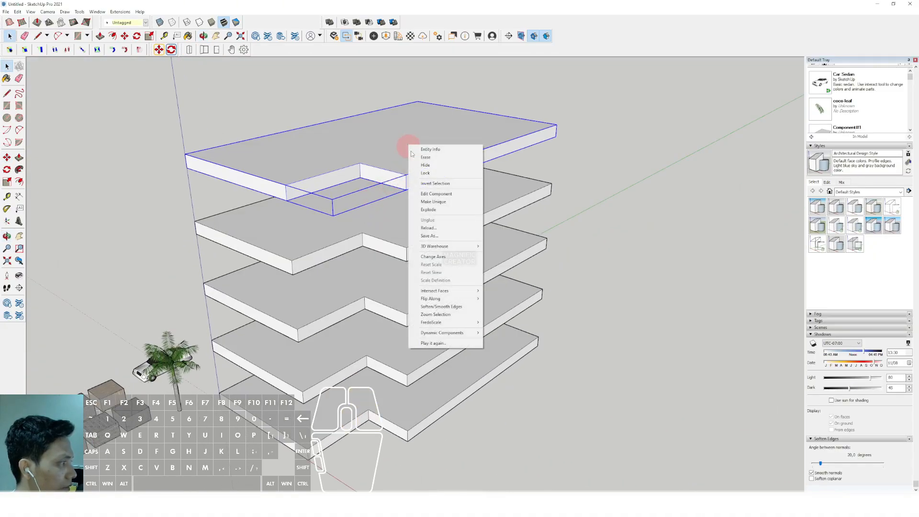
{"action": "left_click", "coordinate": [430, 201]}
- Make the lowest slab a unique component
{"action": "scroll", "coordinate": [410, 369], "scroll_direction": "up", "scroll_amount": 3}
{"action": "right_click", "coordinate": [447, 358]}
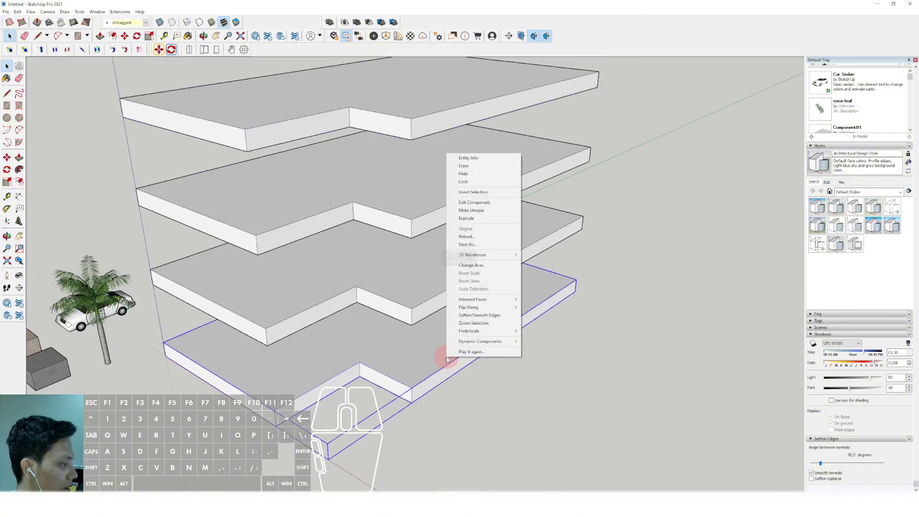
{"action": "scroll", "coordinate": [426, 363], "scroll_direction": "up", "scroll_amount": 4}
{"action": "right_click", "coordinate": [438, 264]}
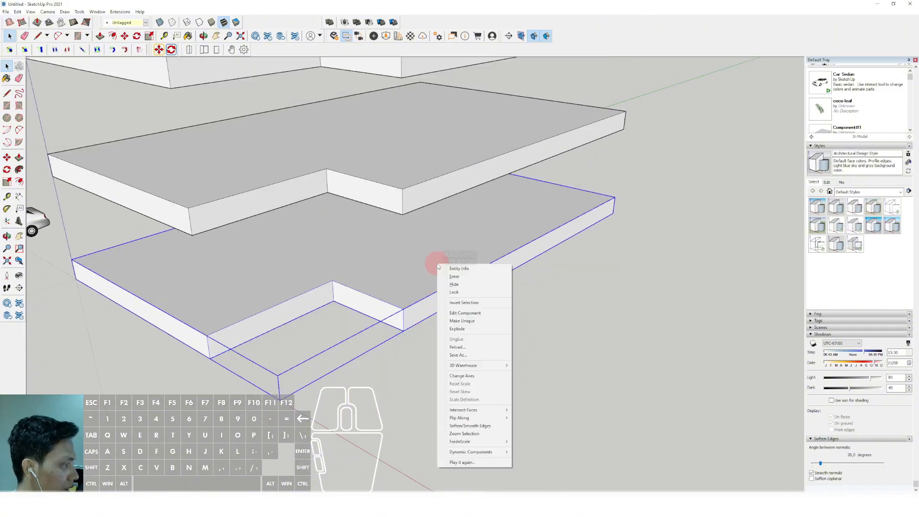
{"action": "left_click", "coordinate": [462, 321]}
- Draw a small column-sized rectangle on the top slab at its corner on the blue axis, using the Rotated Rectangle tool
{"action": "scroll", "coordinate": [422, 261], "scroll_direction": "down", "scroll_amount": 4}
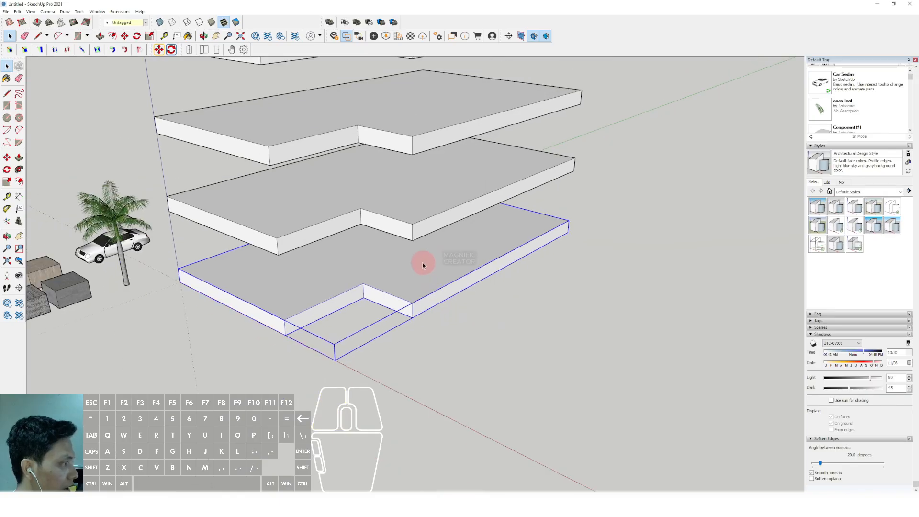
{"action": "scroll", "coordinate": [341, 139], "scroll_direction": "up", "scroll_amount": 2}
{"action": "middle_click_drag", "start_coordinate": [341, 139], "coordinate": [312, 263]}
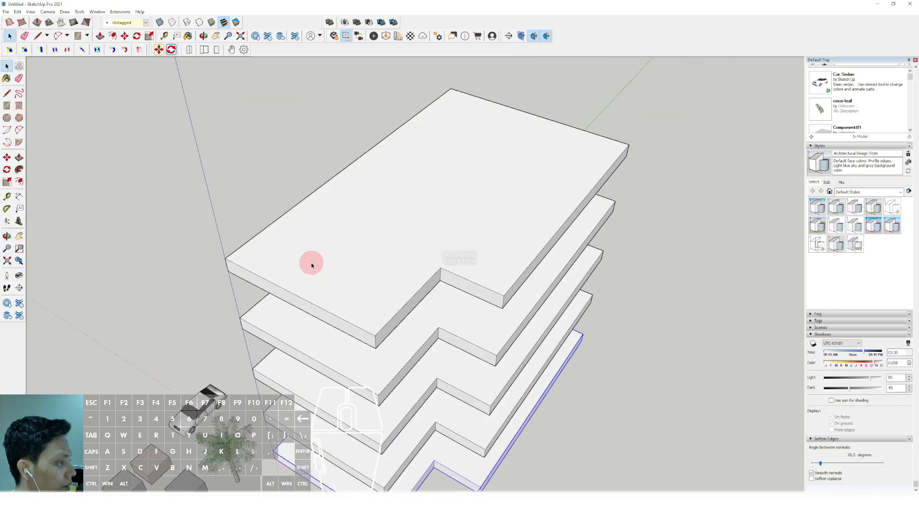
{"action": "left_click_drag", "start_coordinate": [152, 169], "coordinate": [117, 233]}
{"action": "left_click", "coordinate": [16, 118]}
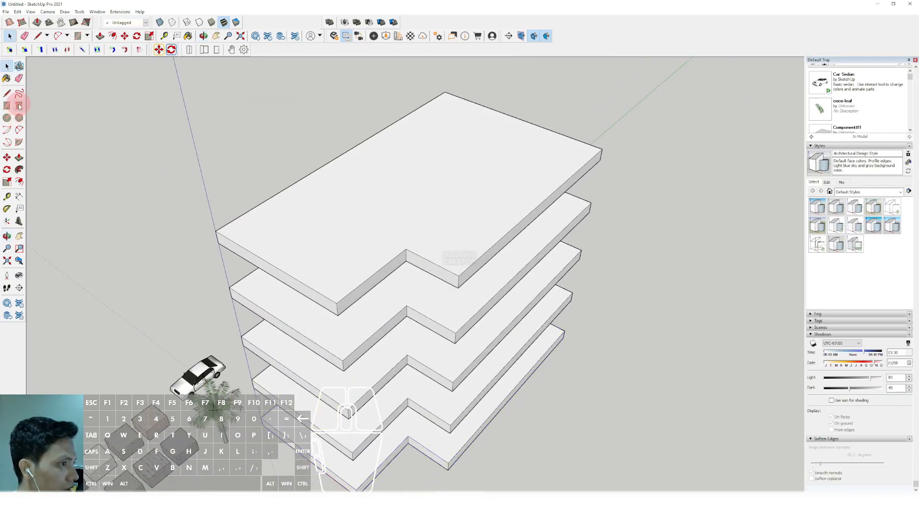
{"action": "left_click", "coordinate": [19, 106]}
{"action": "scroll", "coordinate": [238, 243], "scroll_direction": "up", "scroll_amount": 1}
{"action": "left_click", "coordinate": [211, 228]}
{"action": "scroll", "coordinate": [224, 236], "scroll_direction": "up", "scroll_amount": 2}
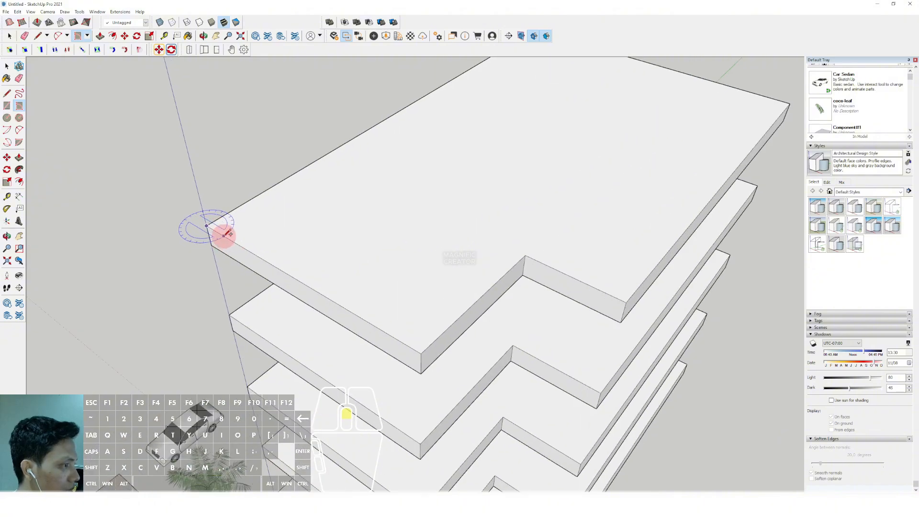
{"action": "scroll", "coordinate": [223, 235], "scroll_direction": "up", "scroll_amount": 2}
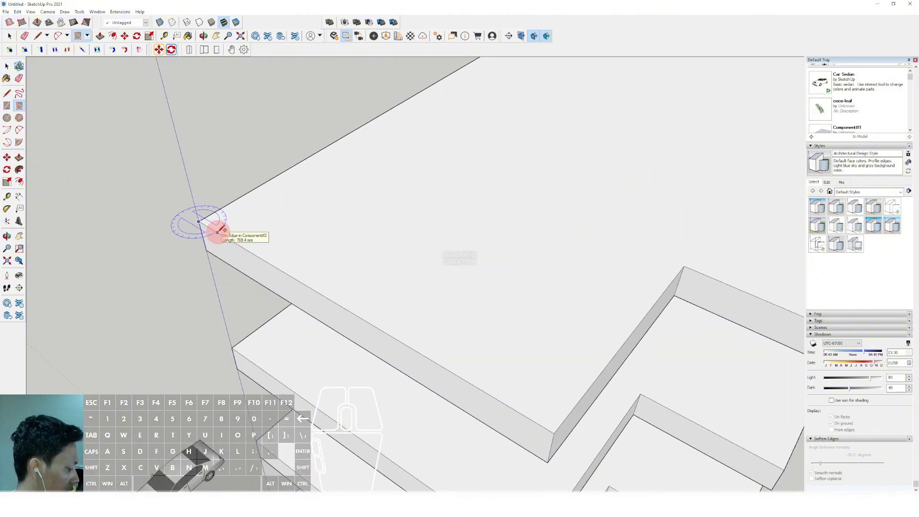
{"action": "scroll", "coordinate": [217, 230], "scroll_direction": "up", "scroll_amount": 1}
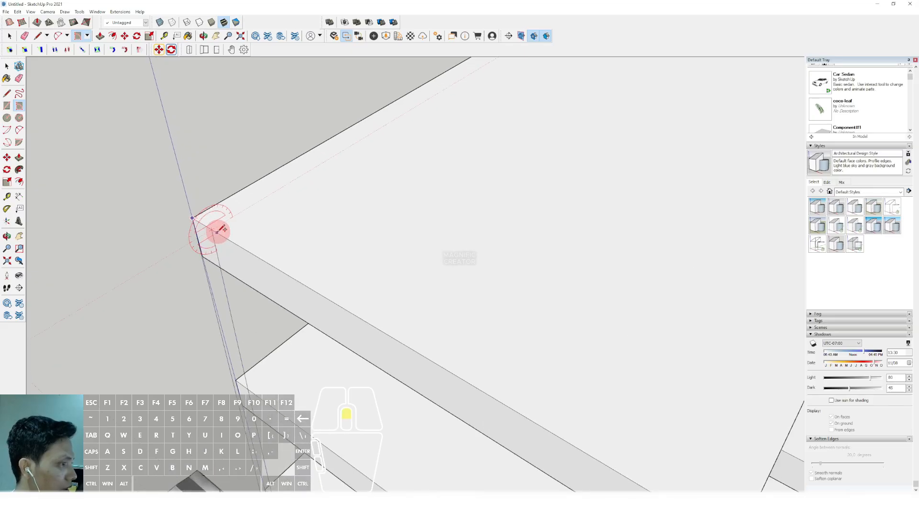
{"action": "left_click", "coordinate": [250, 207]}
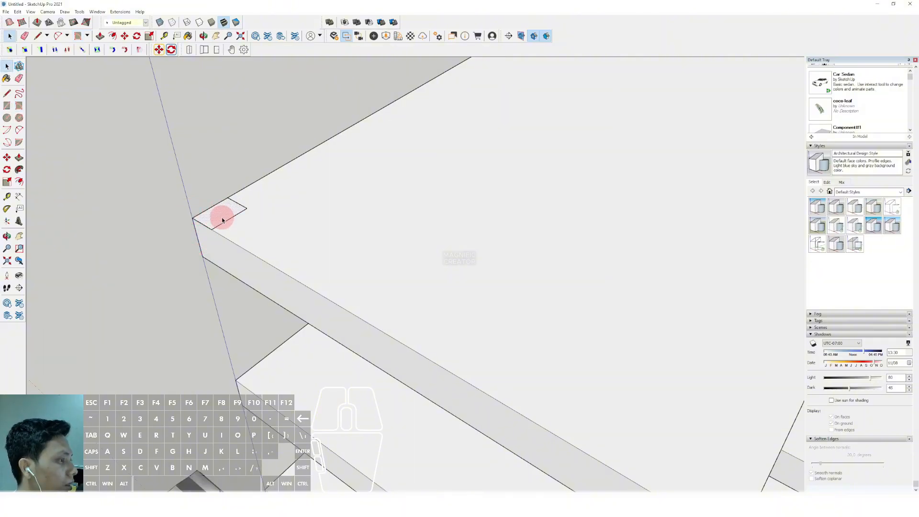
- Push/Pull the small corner rectangle down through all floors to the lowest slab to form a column
{"action": "key", "text": "p"}
{"action": "left_click", "coordinate": [239, 195]}
{"action": "scroll", "coordinate": [300, 285], "scroll_direction": "down", "scroll_amount": 5}
{"action": "middle_click_drag", "start_coordinate": [316, 364], "coordinate": [326, 242], "text": "shift"}
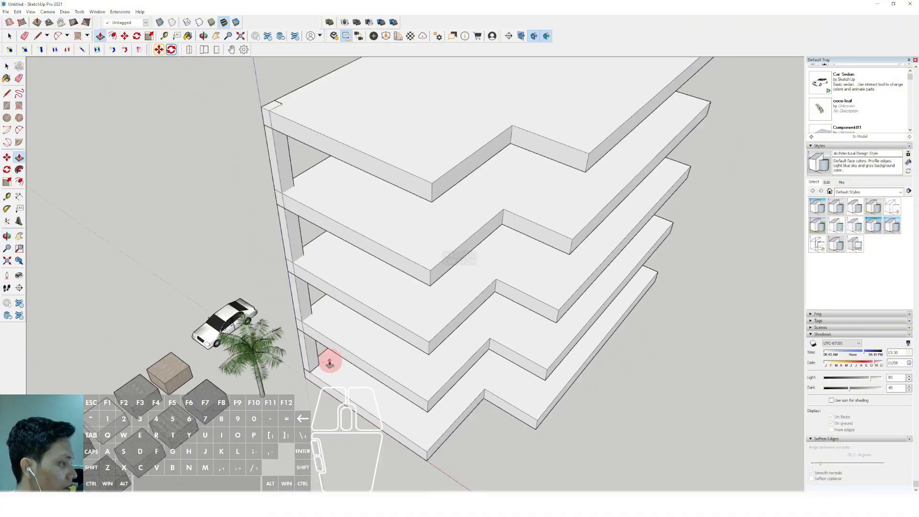
{"action": "left_click", "coordinate": [329, 395]}
{"action": "key", "text": "space"}
{"action": "scroll", "coordinate": [303, 292], "scroll_direction": "up", "scroll_amount": 5}
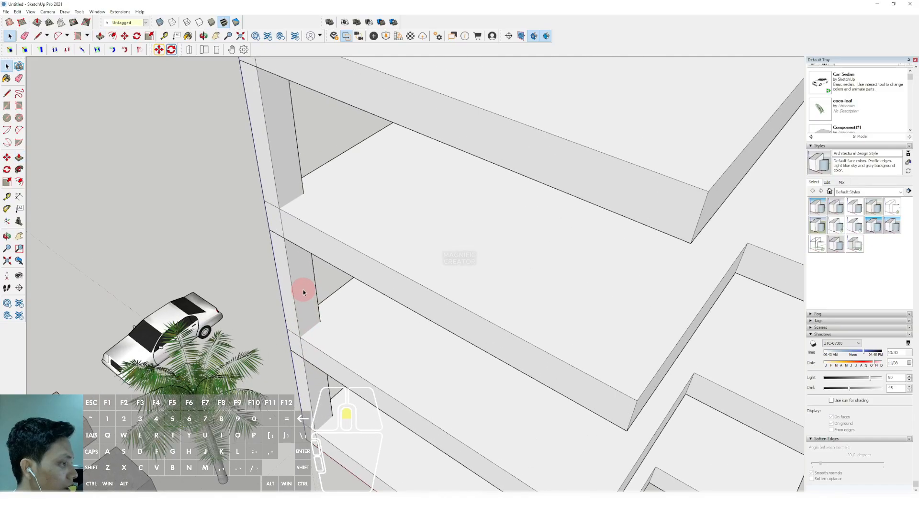
- Make the corner column a component
{"action": "right_click", "coordinate": [303, 291]}
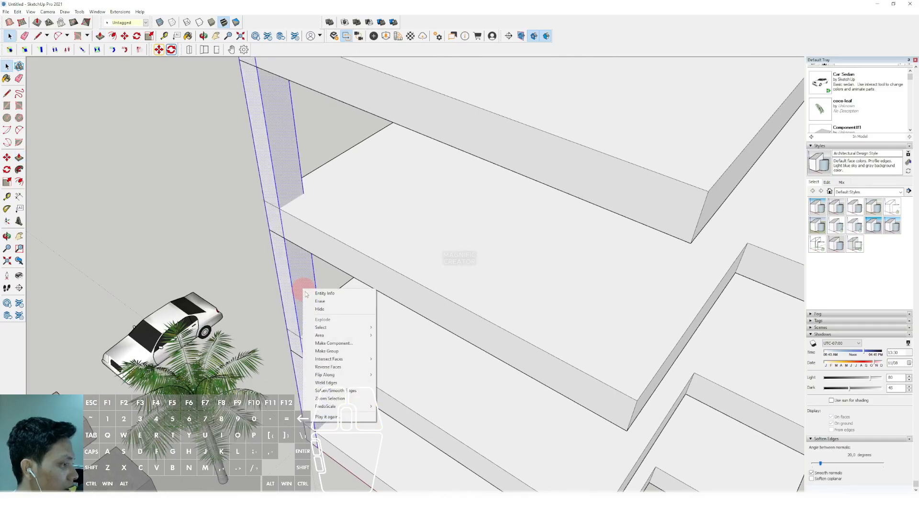
{"action": "left_click", "coordinate": [324, 341]}
{"action": "left_click", "coordinate": [145, 303]}
{"action": "scroll", "coordinate": [273, 288], "scroll_direction": "down", "scroll_amount": 5}
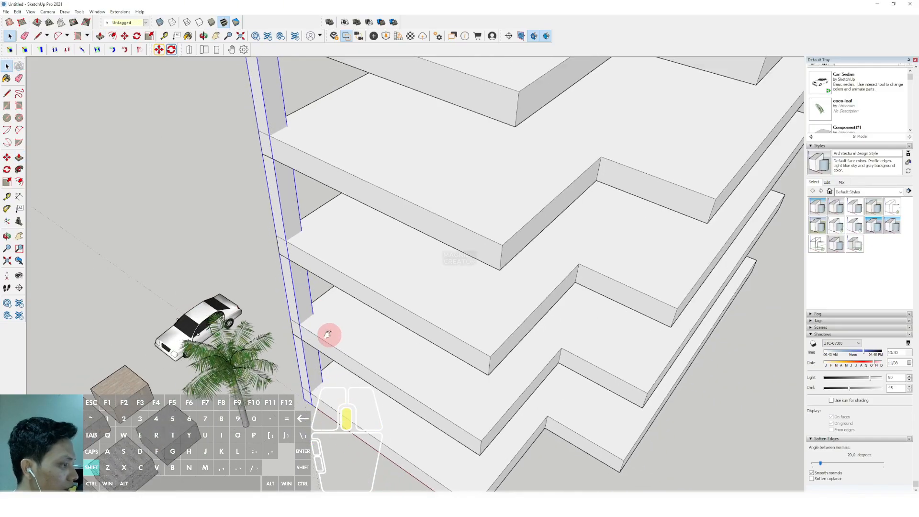
- Copy the column along the slab's red-axis edge to the front corner of the lowest slab
{"action": "left_click", "coordinate": [287, 330]}
{"action": "scroll", "coordinate": [314, 345], "scroll_direction": "down", "scroll_amount": 1}
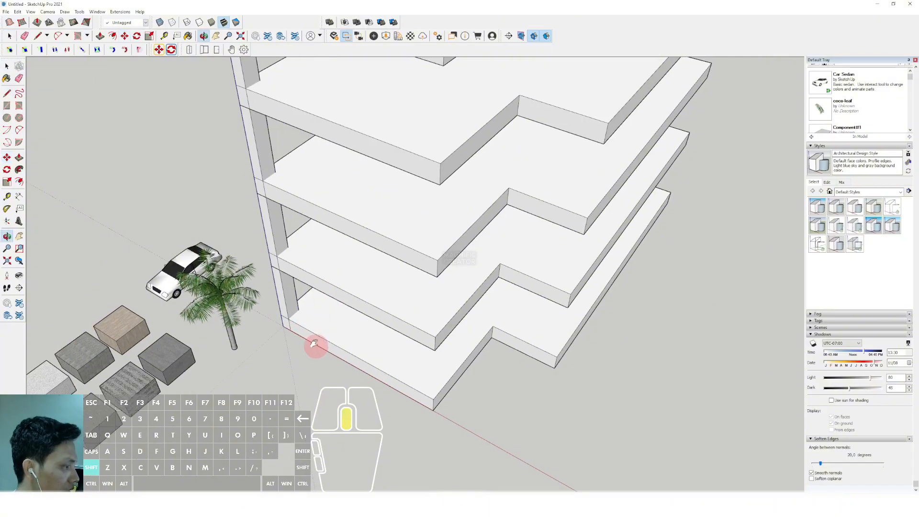
{"action": "middle_click_drag", "start_coordinate": [314, 344], "coordinate": [290, 311], "text": "shift"}
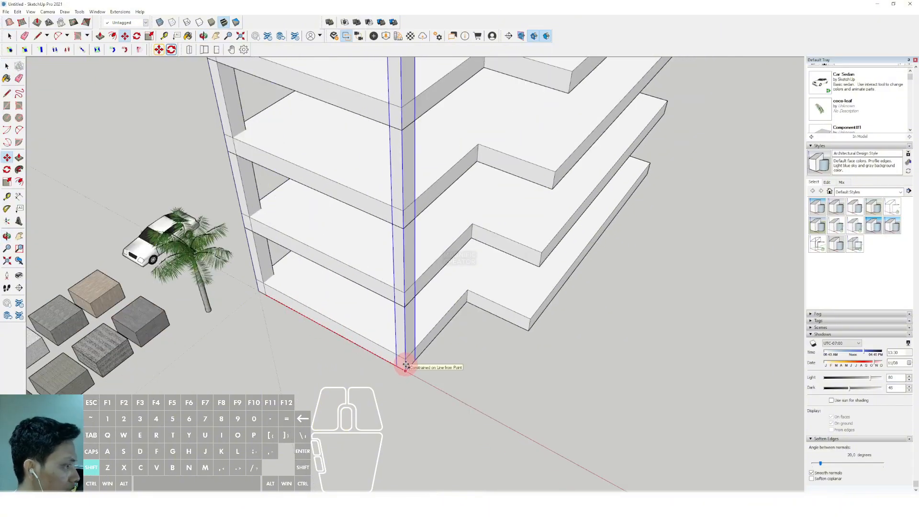
{"action": "left_click", "coordinate": [406, 365]}
{"action": "scroll", "coordinate": [406, 361], "scroll_direction": "down", "scroll_amount": 3}
{"action": "middle_click_drag", "start_coordinate": [407, 351], "coordinate": [314, 332]}
{"action": "key", "text": "space"}
- Copy both columns along the green axis, aligning the front one with the inner corner of the L-shaped slab
{"action": "scroll", "coordinate": [281, 307], "scroll_direction": "up", "scroll_amount": 4}
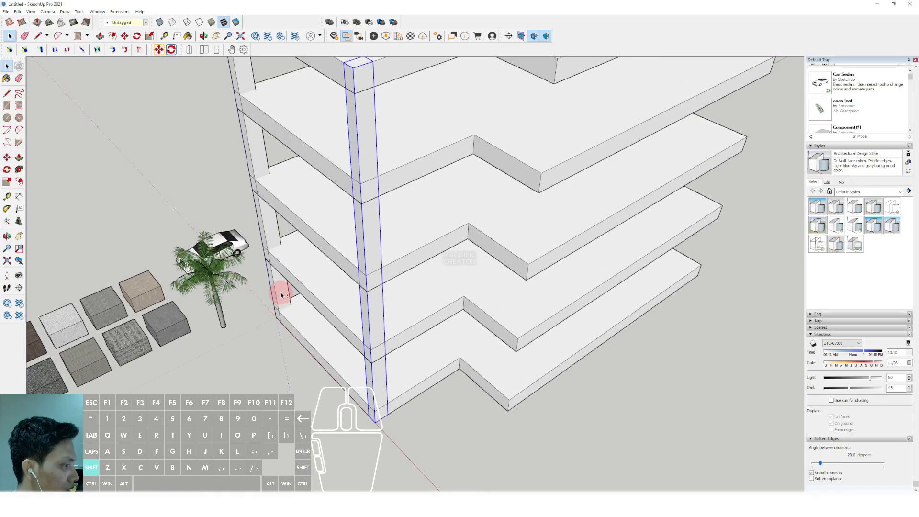
{"action": "scroll", "coordinate": [382, 361], "scroll_direction": "up", "scroll_amount": 5}
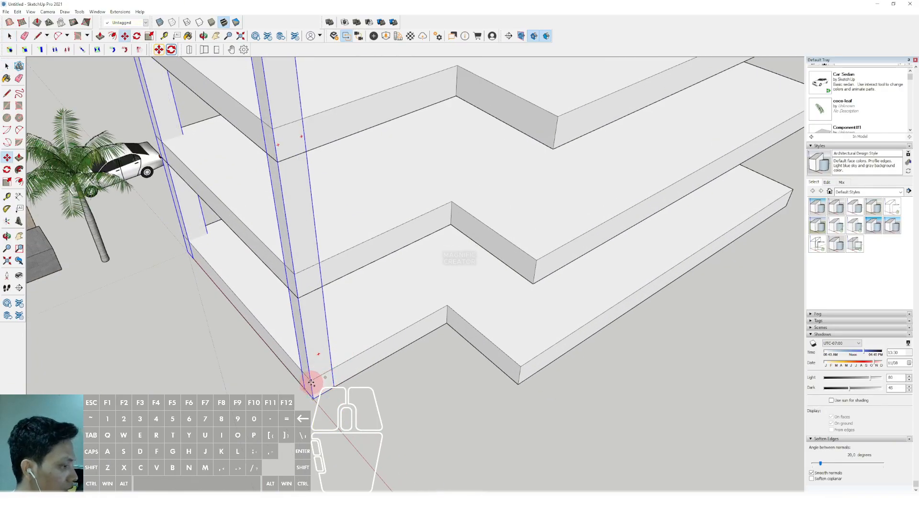
{"action": "left_click", "coordinate": [311, 383]}
{"action": "left_click", "coordinate": [448, 307]}
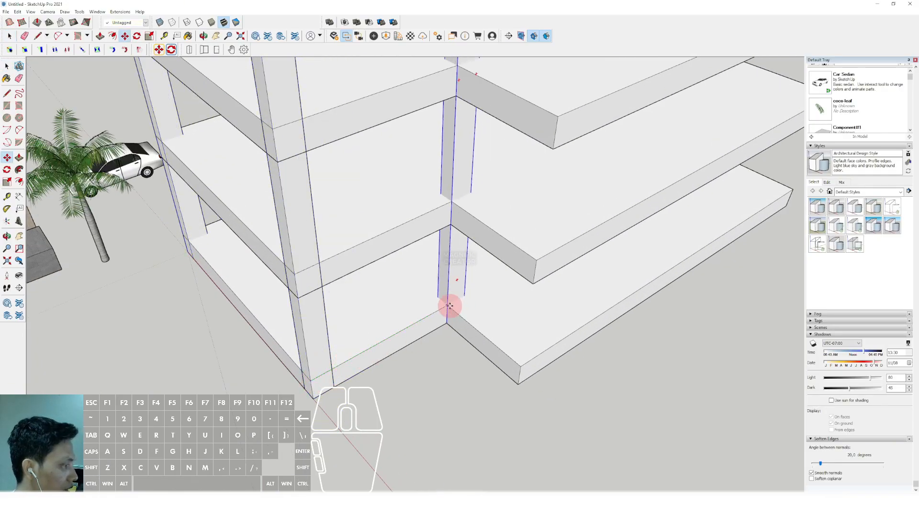
{"action": "key", "text": "space"}
- Copy the inner-corner column to the adjacent outer corner of the projecting part of the slab
{"action": "double_click", "coordinate": [458, 292]}
{"action": "scroll", "coordinate": [457, 307], "scroll_direction": "up", "scroll_amount": 2}
{"action": "key", "text": "m"}
{"action": "left_click", "coordinate": [448, 312]}
{"action": "scroll", "coordinate": [462, 324], "scroll_direction": "down", "scroll_amount": 1, "text": "shift"}
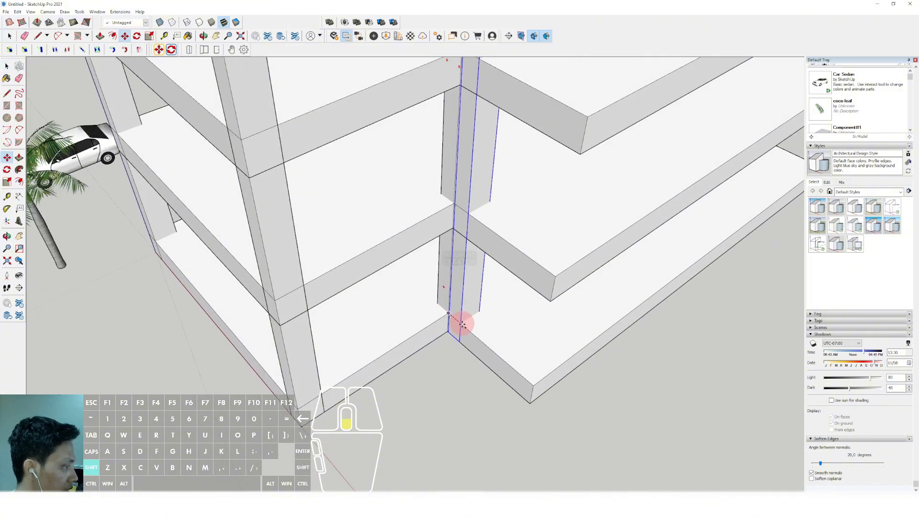
{"action": "left_click", "coordinate": [533, 385]}
{"action": "key", "text": "space"}
- Copy the outer-corner column and its counterpart on the opposite side to the slab's far end, with two evenly spaced pairs in between
{"action": "scroll", "coordinate": [489, 349], "scroll_direction": "down", "scroll_amount": 5}
{"action": "middle_click_drag", "start_coordinate": [490, 347], "coordinate": [340, 231], "text": "shift"}
{"action": "left_click", "coordinate": [380, 298]}
{"action": "scroll", "coordinate": [364, 307], "scroll_direction": "up", "scroll_amount": 5}
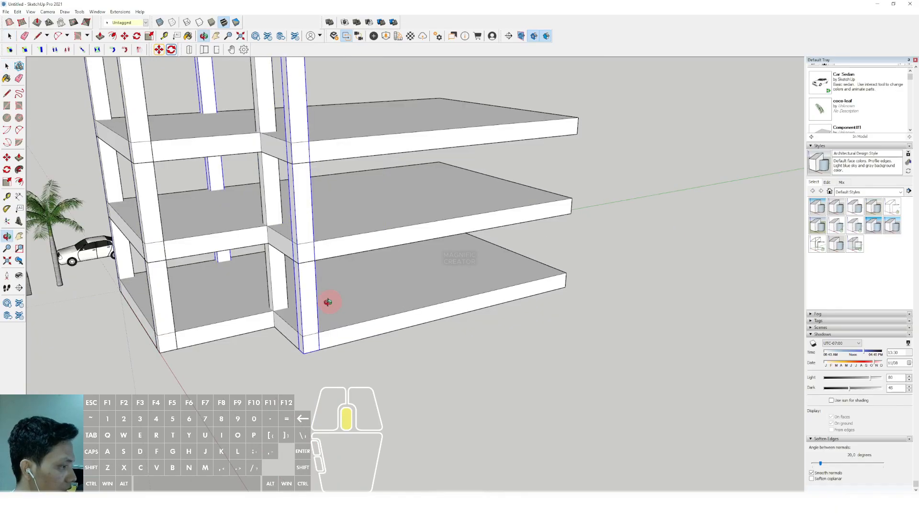
{"action": "key", "text": "m"}
{"action": "left_click", "coordinate": [318, 362]}
{"action": "scroll", "coordinate": [349, 353], "scroll_direction": "down", "scroll_amount": 2}
{"action": "middle_click_drag", "start_coordinate": [348, 353], "coordinate": [284, 369], "text": "shift"}
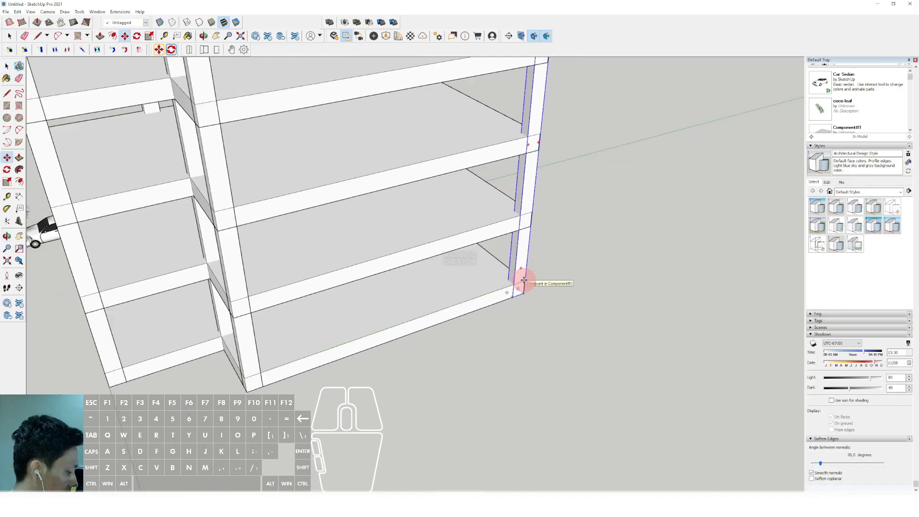
{"action": "key", "text": "Return"}
{"action": "key", "text": "space"}
- Examine the column layout around the building and its alignment with the floor slabs
{"action": "scroll", "coordinate": [418, 306], "scroll_direction": "down", "scroll_amount": 4}
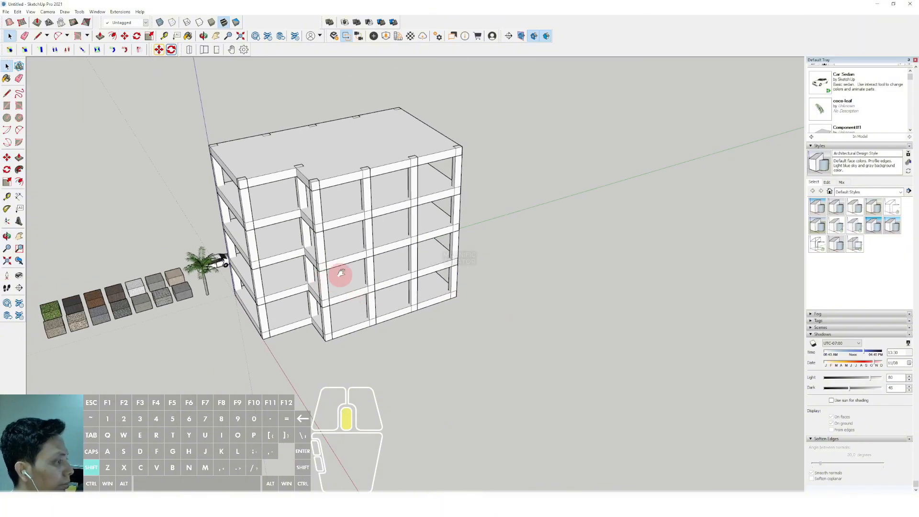
{"action": "middle_click_drag", "start_coordinate": [340, 275], "coordinate": [522, 222]}
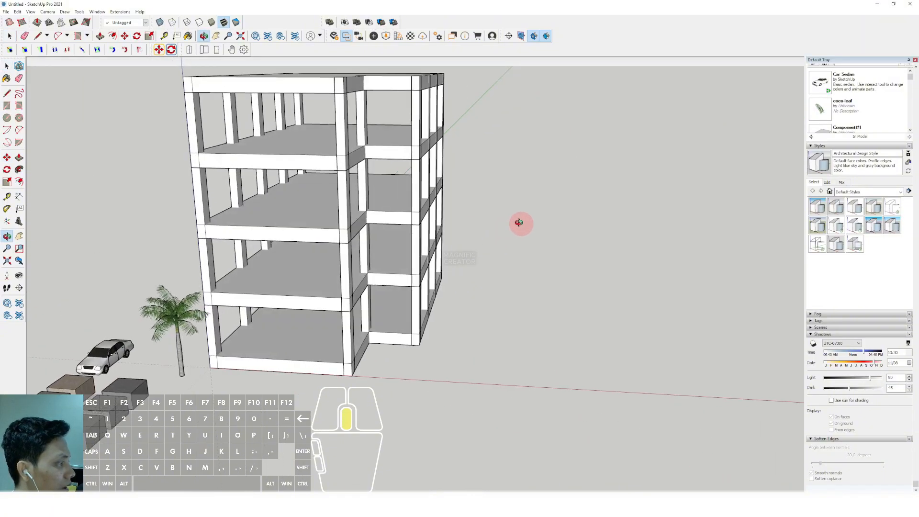
{"action": "scroll", "coordinate": [481, 277], "scroll_direction": "up", "scroll_amount": 3}
{"action": "scroll", "coordinate": [480, 277], "scroll_direction": "up", "scroll_amount": 6}
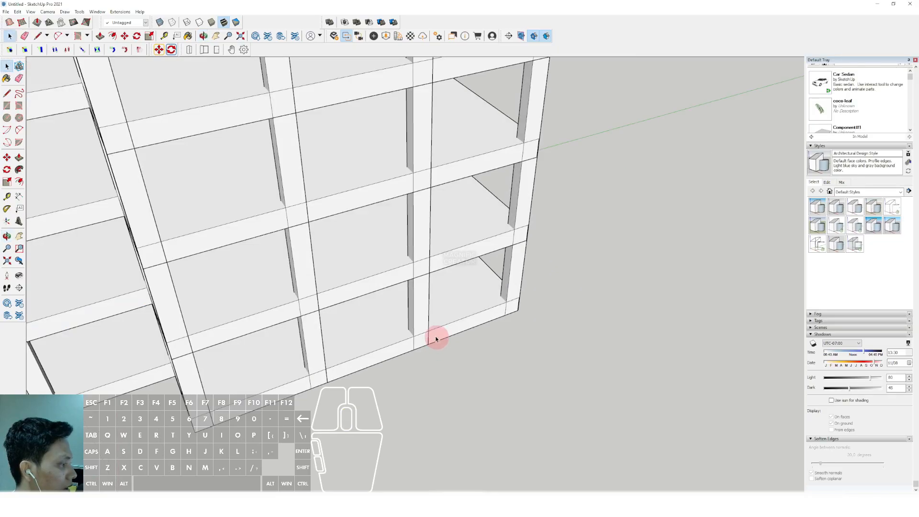
{"action": "scroll", "coordinate": [424, 312], "scroll_direction": "down", "scroll_amount": 6}
{"action": "middle_click_drag", "start_coordinate": [383, 312], "coordinate": [372, 222]}
{"action": "scroll", "coordinate": [372, 221], "scroll_direction": "up", "scroll_amount": 2}
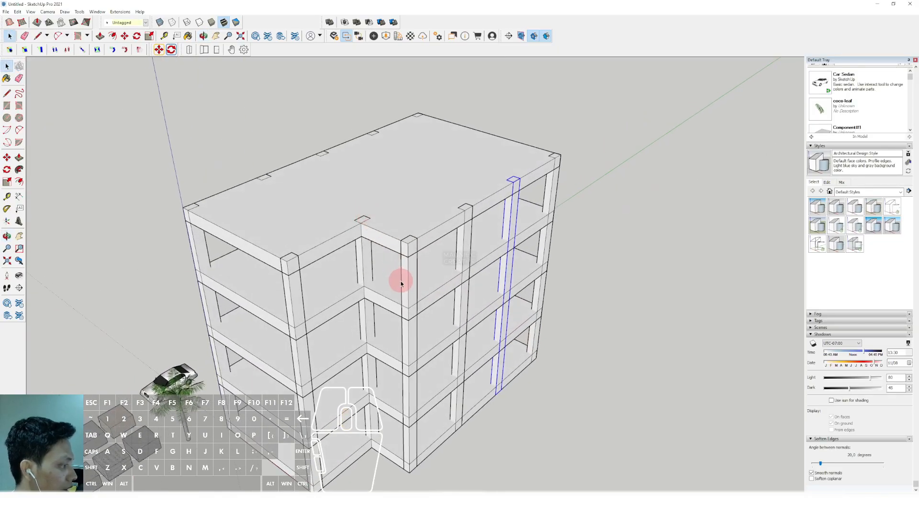
{"action": "scroll", "coordinate": [385, 299], "scroll_direction": "down", "scroll_amount": 2}
{"action": "middle_click_drag", "start_coordinate": [385, 298], "coordinate": [382, 231], "text": "shift"}
{"action": "scroll", "coordinate": [432, 363], "scroll_direction": "up", "scroll_amount": 5}
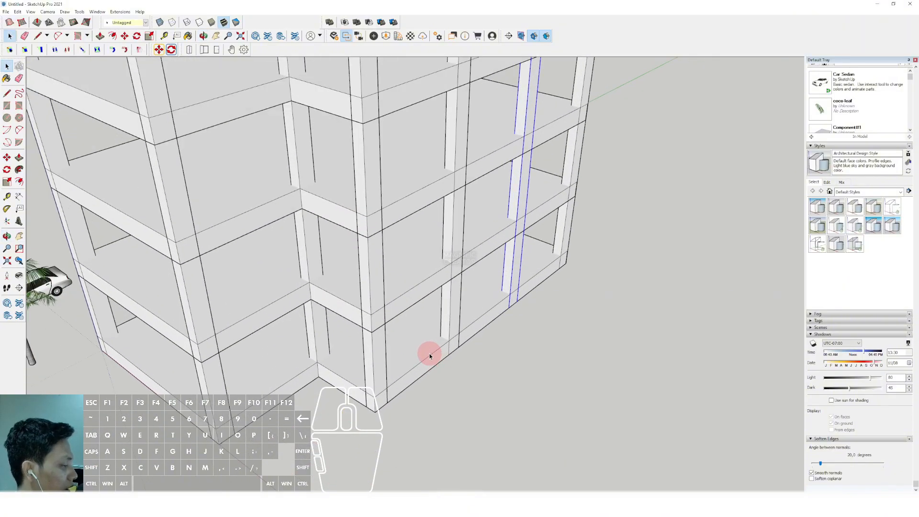
{"action": "scroll", "coordinate": [429, 356], "scroll_direction": "down", "scroll_amount": 3}
- Open the lowest slab component for editing and offset its top face outline outward to form a wider border
{"action": "double_click", "coordinate": [427, 352]}
{"action": "scroll", "coordinate": [451, 344], "scroll_direction": "up", "scroll_amount": 5}
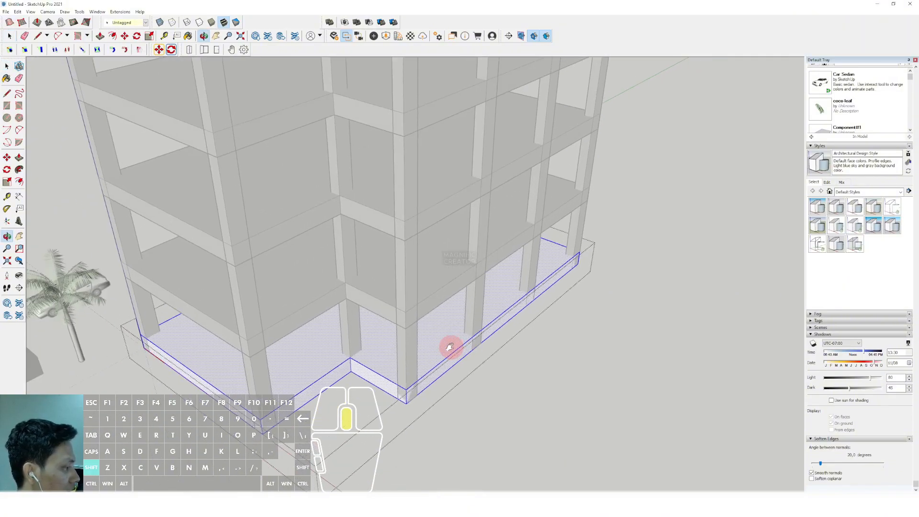
{"action": "scroll", "coordinate": [468, 340], "scroll_direction": "up", "scroll_amount": 3}
{"action": "key", "text": "f"}
{"action": "left_click", "coordinate": [481, 335]}
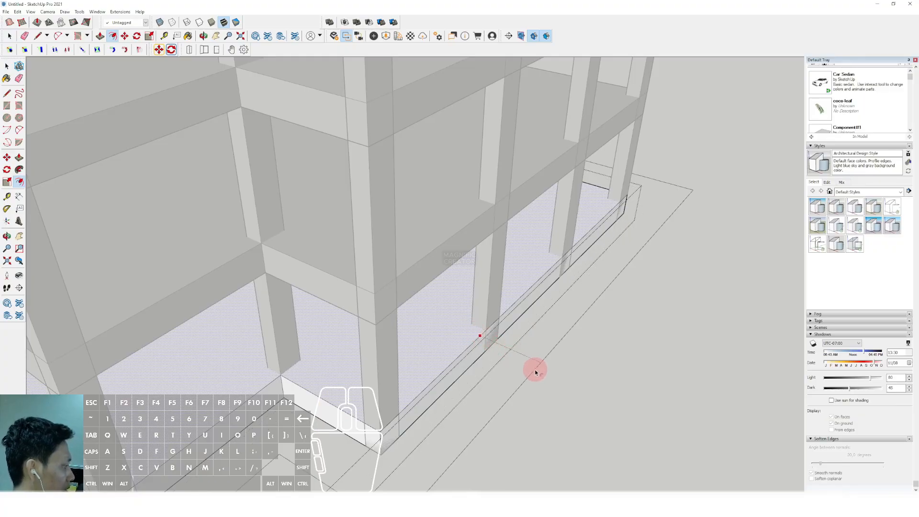
- Push/Pull the offset border down to the slab's thickness and close the slab component
{"action": "scroll", "coordinate": [534, 370], "scroll_direction": "down", "scroll_amount": 5}
{"action": "middle_click_drag", "start_coordinate": [502, 359], "coordinate": [418, 266]}
{"action": "scroll", "coordinate": [418, 267], "scroll_direction": "up", "scroll_amount": 3}
{"action": "key", "text": "p"}
{"action": "left_click", "coordinate": [395, 232]}
{"action": "key", "text": "space"}
{"action": "left_click", "coordinate": [383, 218]}
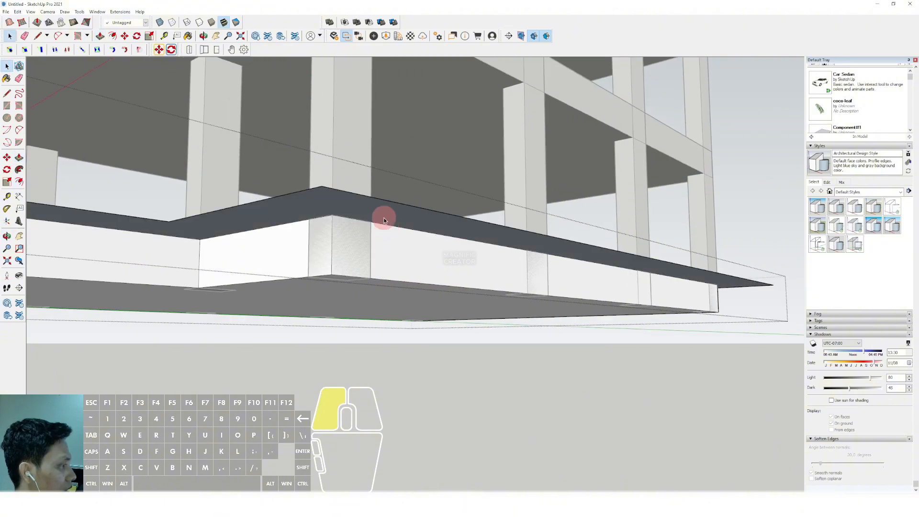
{"action": "middle_click_drag", "start_coordinate": [382, 225], "coordinate": [479, 323]}
{"action": "key", "text": "p"}
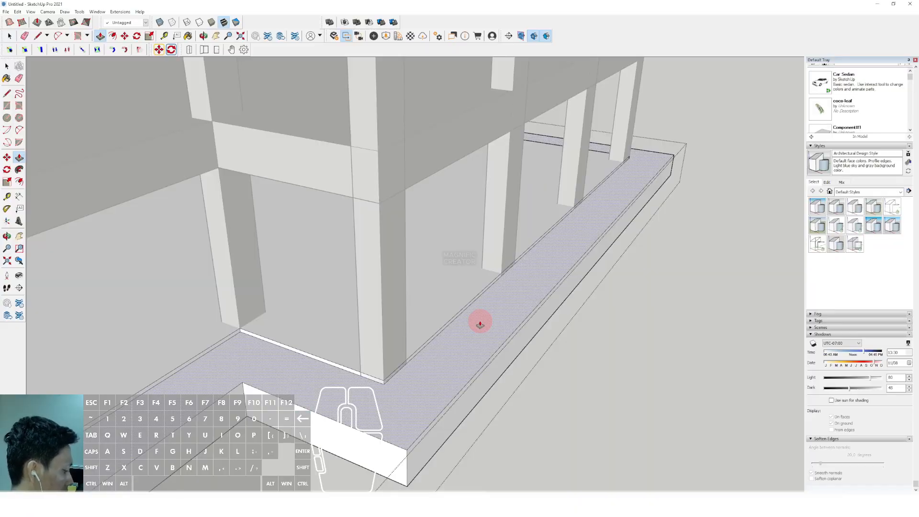
{"action": "left_click", "coordinate": [480, 322]}
{"action": "key", "text": "space"}
{"action": "scroll", "coordinate": [480, 323], "scroll_direction": "down", "scroll_amount": 5}
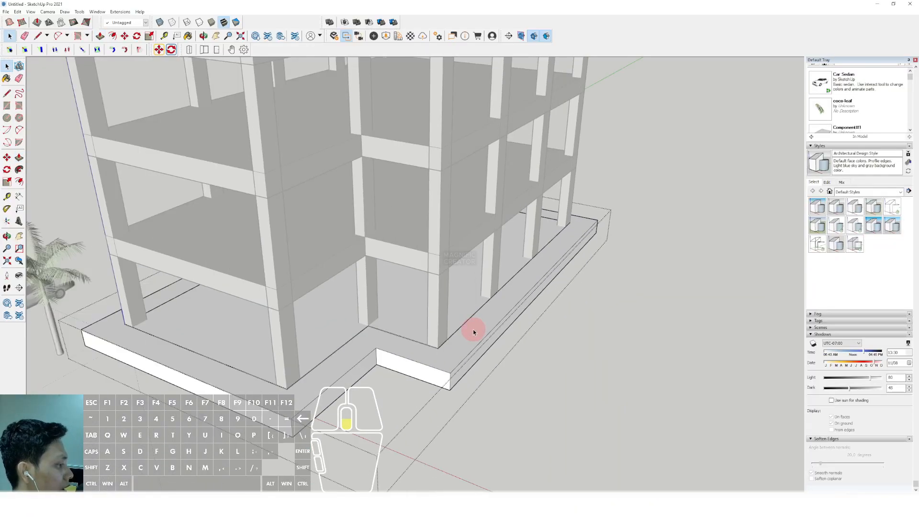
{"action": "left_click", "coordinate": [510, 383]}
- Inspect the building from the widened base up to the roof slab and its corner columns
{"action": "scroll", "coordinate": [510, 383], "scroll_direction": "down", "scroll_amount": 3}
{"action": "middle_click_drag", "start_coordinate": [422, 368], "coordinate": [405, 455], "text": "shift"}
{"action": "scroll", "coordinate": [410, 240], "scroll_direction": "up", "scroll_amount": 3}
{"action": "mouse_move", "coordinate": [395, 300]}
{"action": "middle_mouse_down", "text": "shift"}
{"action": "mouse_move", "coordinate": [402, 261]}
{"action": "mouse_move", "coordinate": [398, 304]}
{"action": "middle_mouse_up", "text": "shift"}
{"action": "middle_click_drag", "start_coordinate": [428, 161], "coordinate": [419, 228]}
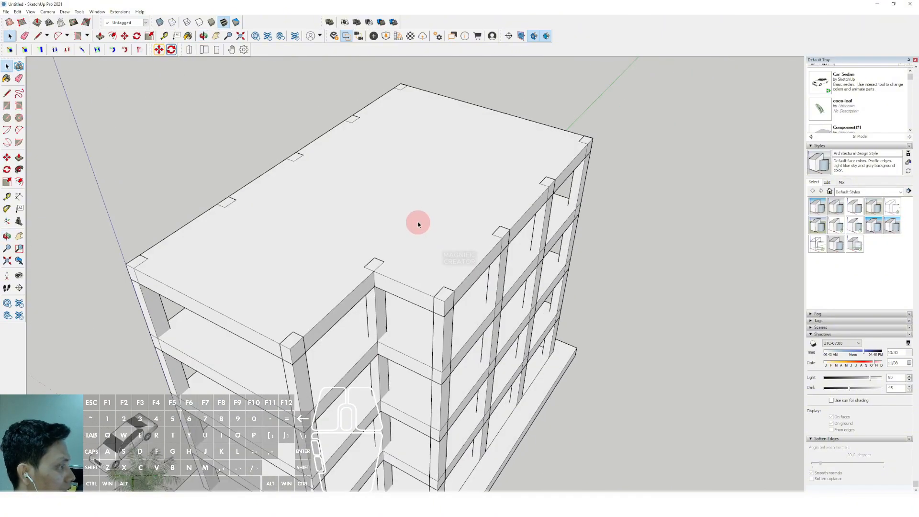
{"action": "scroll", "coordinate": [378, 216], "scroll_direction": "down", "scroll_amount": 3}
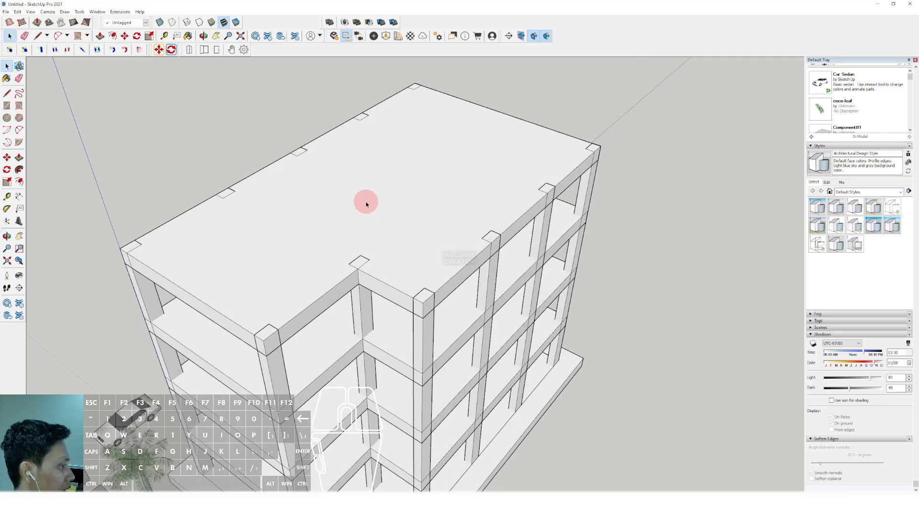
{"action": "middle_click_drag", "start_coordinate": [366, 201], "coordinate": [339, 246]}
{"action": "scroll", "coordinate": [307, 329], "scroll_direction": "up", "scroll_amount": 3}
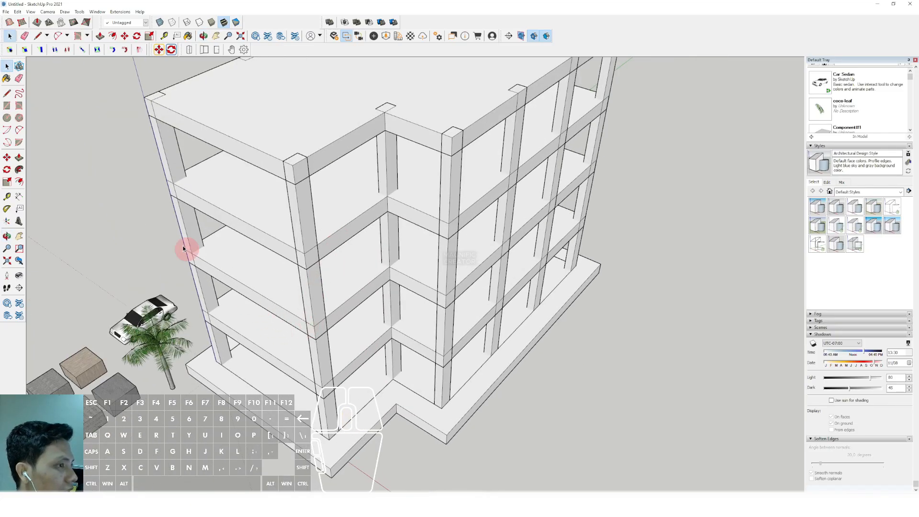
{"action": "left_click", "coordinate": [21, 106]}
{"action": "scroll", "coordinate": [293, 160], "scroll_direction": "up", "scroll_amount": 2}
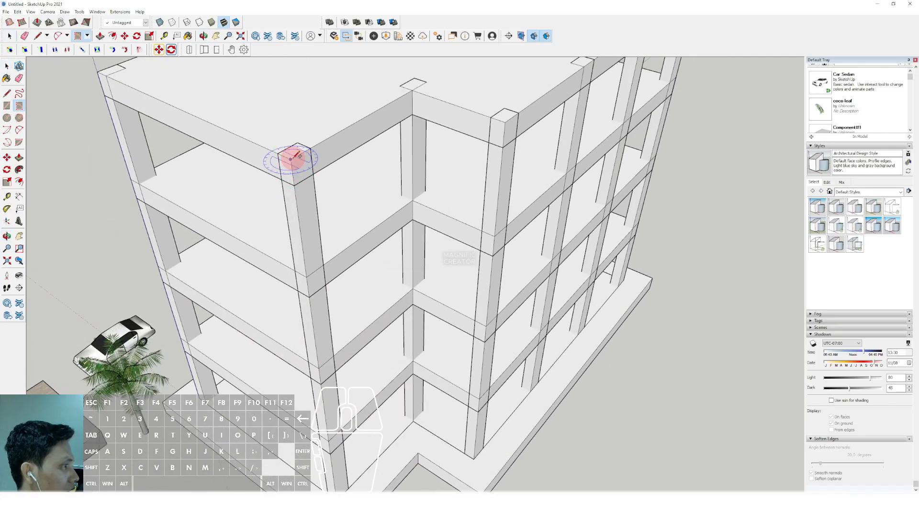
{"action": "left_click", "coordinate": [291, 159]}
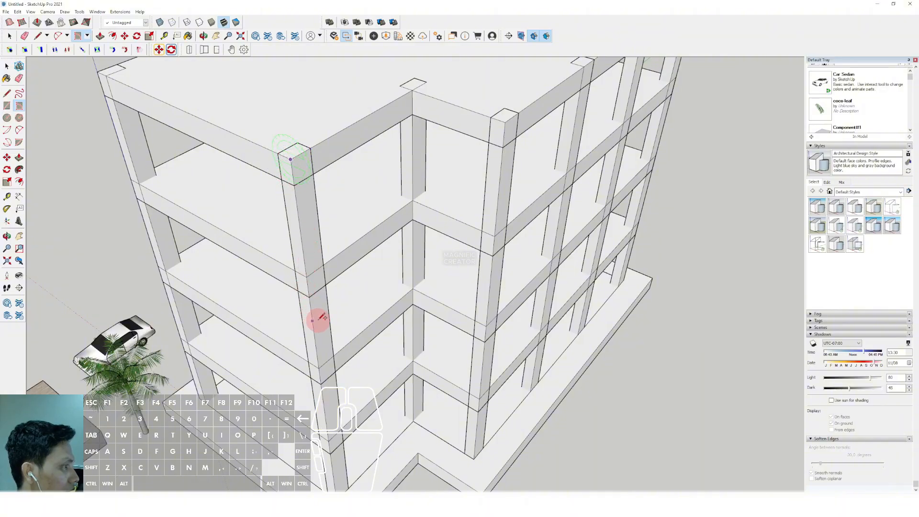
{"action": "key", "text": "space"}
- Draw a narrow vertical rectangle about 16000 mm long with Rotated Rectangle, from the roof slab's front corner down to the lowest raised slab's underside
{"action": "left_click", "coordinate": [19, 106]}
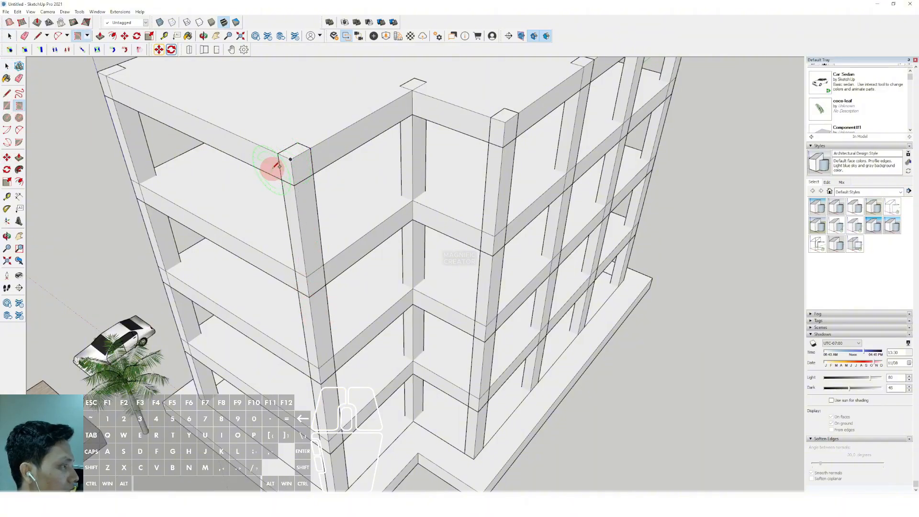
{"action": "scroll", "coordinate": [285, 160], "scroll_direction": "up", "scroll_amount": 1}
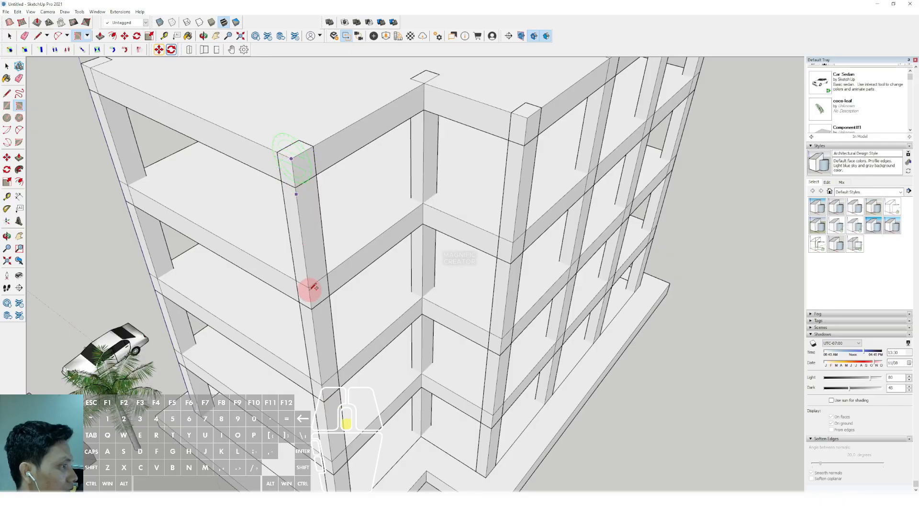
{"action": "scroll", "coordinate": [302, 263], "scroll_direction": "down", "scroll_amount": 2}
{"action": "scroll", "coordinate": [289, 308], "scroll_direction": "up", "scroll_amount": 2}
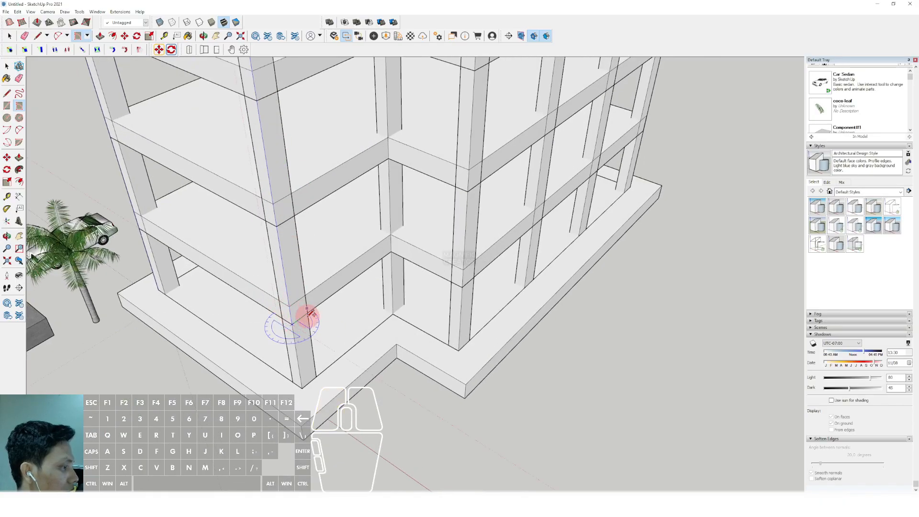
{"action": "scroll", "coordinate": [308, 315], "scroll_direction": "up", "scroll_amount": 2}
{"action": "scroll", "coordinate": [300, 314], "scroll_direction": "up", "scroll_amount": 1}
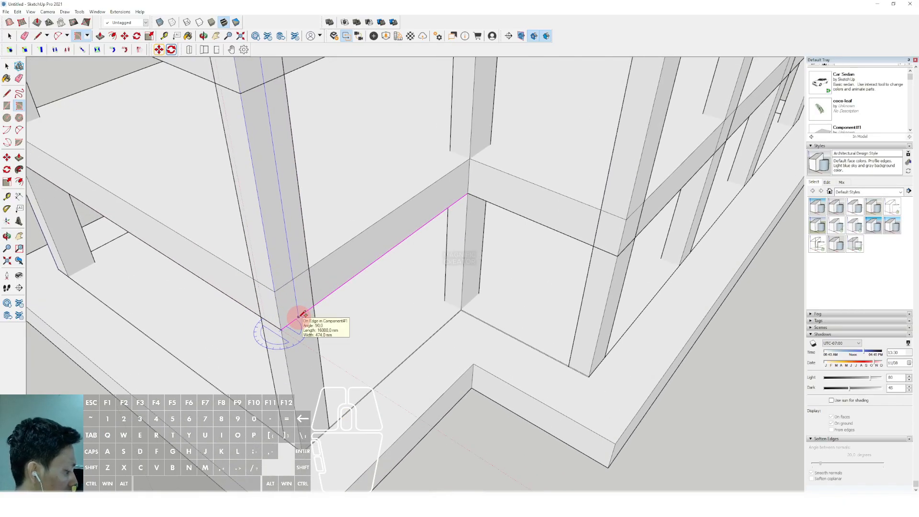
{"action": "key", "text": "space"}
- Push/Pull the narrow vertical rectangle at the front corner into a thin upright strip
{"action": "scroll", "coordinate": [281, 321], "scroll_direction": "up", "scroll_amount": 3}
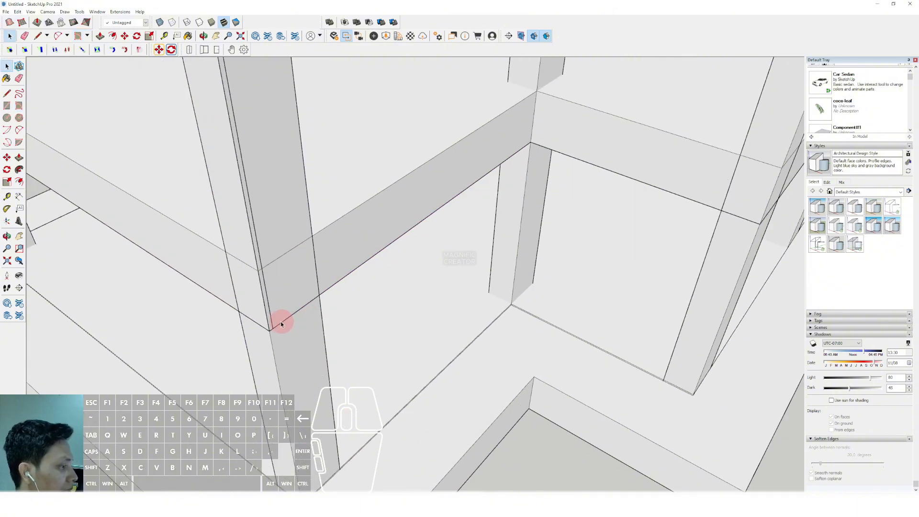
{"action": "key", "text": "v"}
{"action": "left_click", "coordinate": [266, 318]}
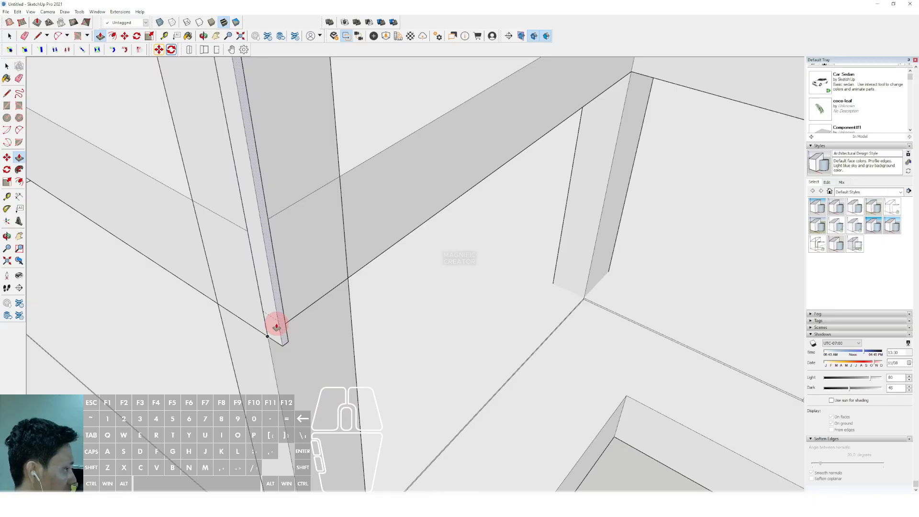
{"action": "left_click", "coordinate": [277, 327]}
- Make the thin upright strip at the front corner a component
{"action": "key", "text": "space"}
{"action": "left_click", "coordinate": [275, 325]}
{"action": "right_click", "coordinate": [277, 325]}
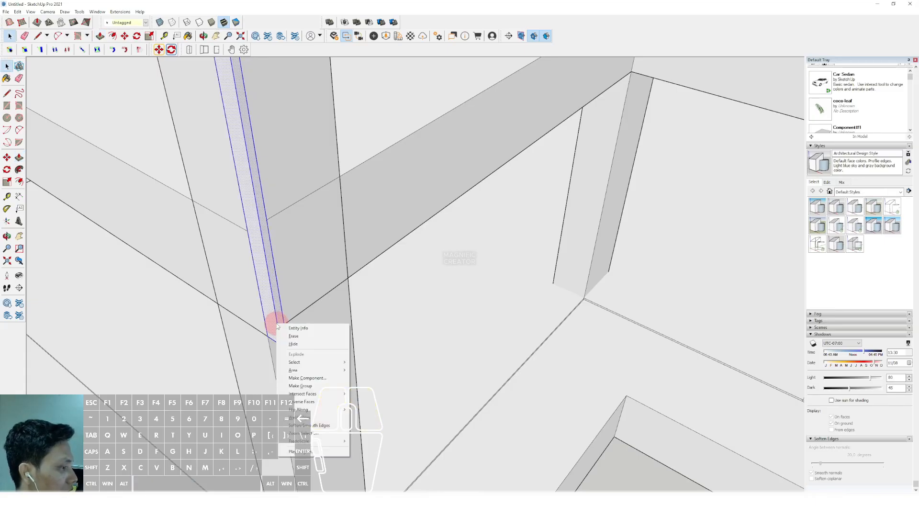
{"action": "left_click", "coordinate": [307, 378]}
{"action": "left_click", "coordinate": [147, 303]}
- Paint the thin upright strip at the front corner with the Steel Brushed Stainless metal material
{"action": "scroll", "coordinate": [308, 280], "scroll_direction": "down", "scroll_amount": 1}
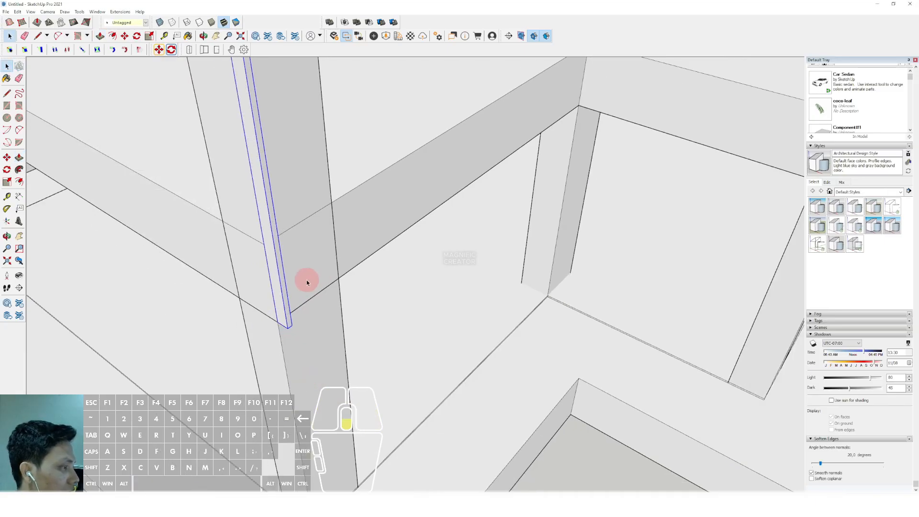
{"action": "middle_click_drag", "start_coordinate": [307, 280], "coordinate": [233, 282]}
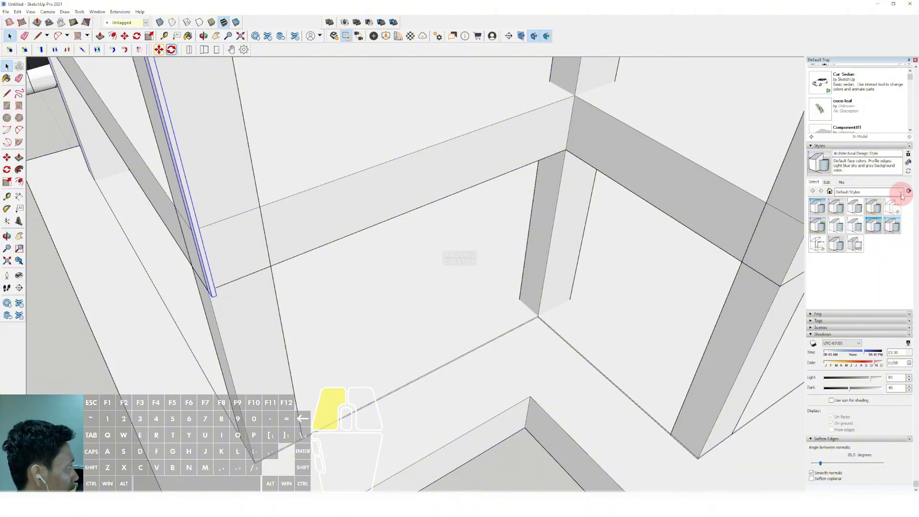
{"action": "scroll", "coordinate": [886, 172], "scroll_direction": "up", "scroll_amount": 5}
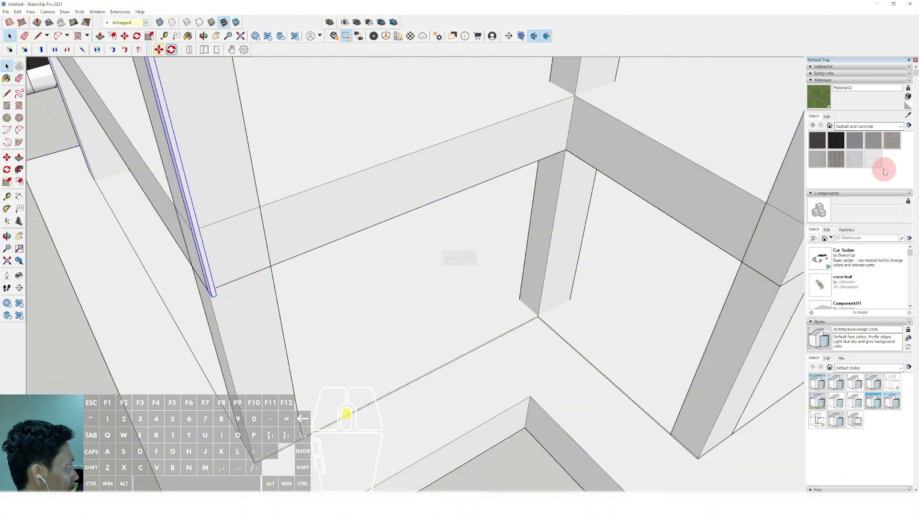
{"action": "left_click", "coordinate": [895, 129]}
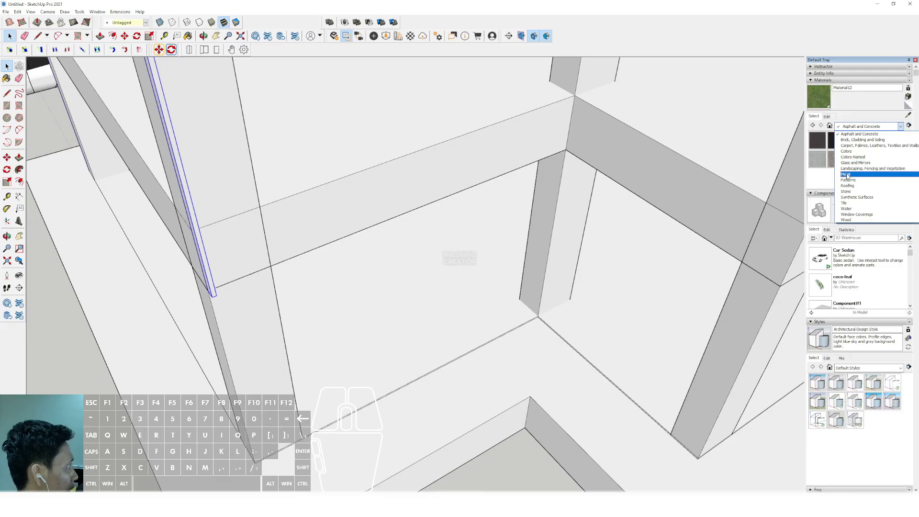
{"action": "left_click", "coordinate": [847, 175]}
{"action": "left_click", "coordinate": [817, 178]}
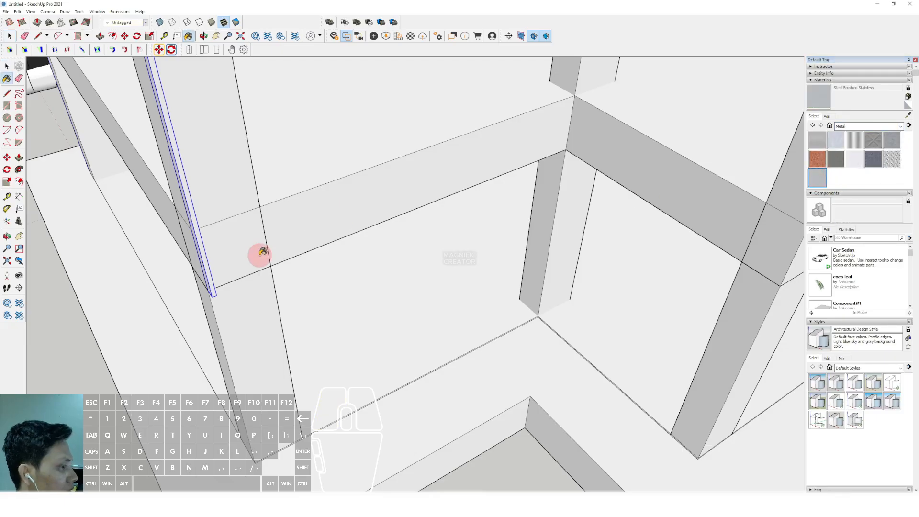
{"action": "scroll", "coordinate": [206, 266], "scroll_direction": "up", "scroll_amount": 3}
{"action": "left_click", "coordinate": [205, 263]}
{"action": "scroll", "coordinate": [205, 266], "scroll_direction": "up", "scroll_amount": 2}
{"action": "scroll", "coordinate": [249, 272], "scroll_direction": "up", "scroll_amount": 1}
{"action": "key", "text": "space"}
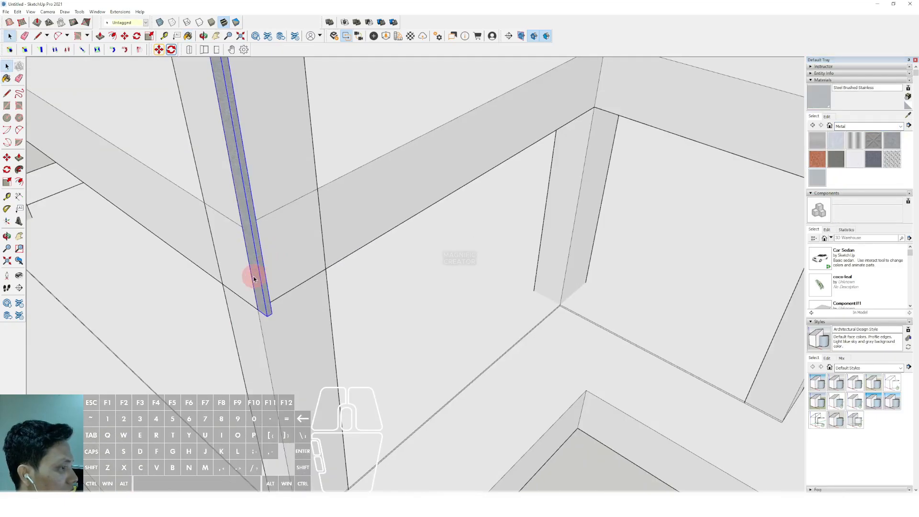
- Copy the metal strip along the slab edge from the front corner to the inner corner, dividing the span into 8 equal spacings
{"action": "scroll", "coordinate": [261, 263], "scroll_direction": "up", "scroll_amount": 2}
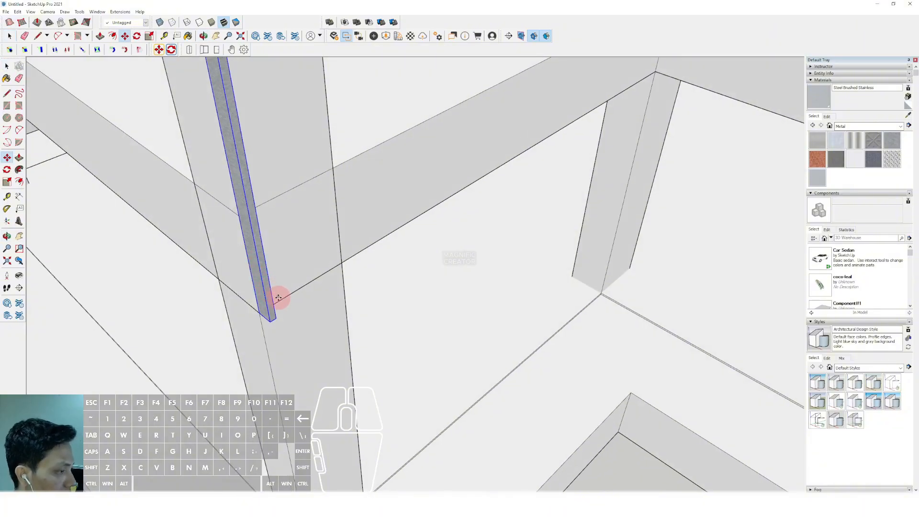
{"action": "left_click", "coordinate": [276, 319]}
{"action": "key", "text": "ctrl"}
{"action": "scroll", "coordinate": [313, 301], "scroll_direction": "down", "scroll_amount": 1}
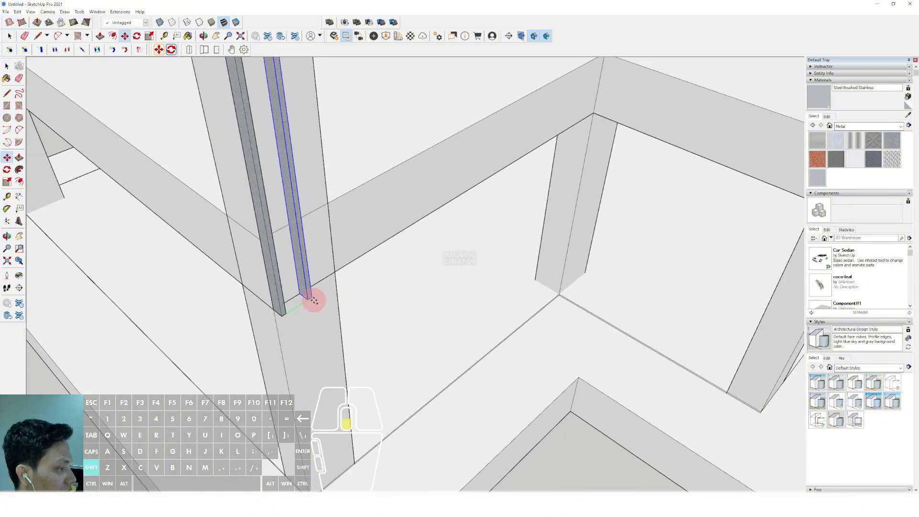
{"action": "middle_click_drag", "start_coordinate": [314, 299], "coordinate": [249, 319], "text": "shift"}
{"action": "scroll", "coordinate": [387, 220], "scroll_direction": "down", "scroll_amount": 2}
{"action": "middle_click_drag", "start_coordinate": [387, 219], "coordinate": [268, 280], "text": "shift"}
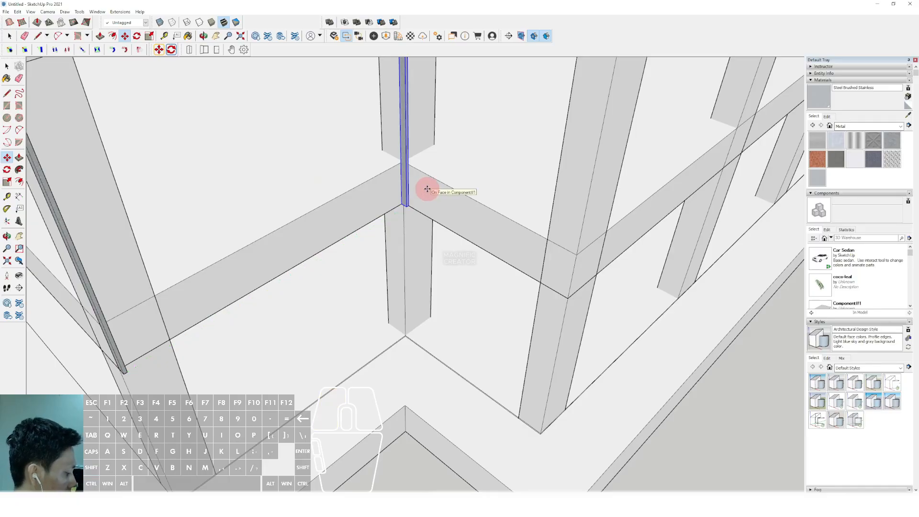
{"action": "type", "text": "/8"}
{"action": "key", "text": "Return"}
{"action": "key", "text": "space"}
{"action": "scroll", "coordinate": [422, 191], "scroll_direction": "down", "scroll_amount": 1}
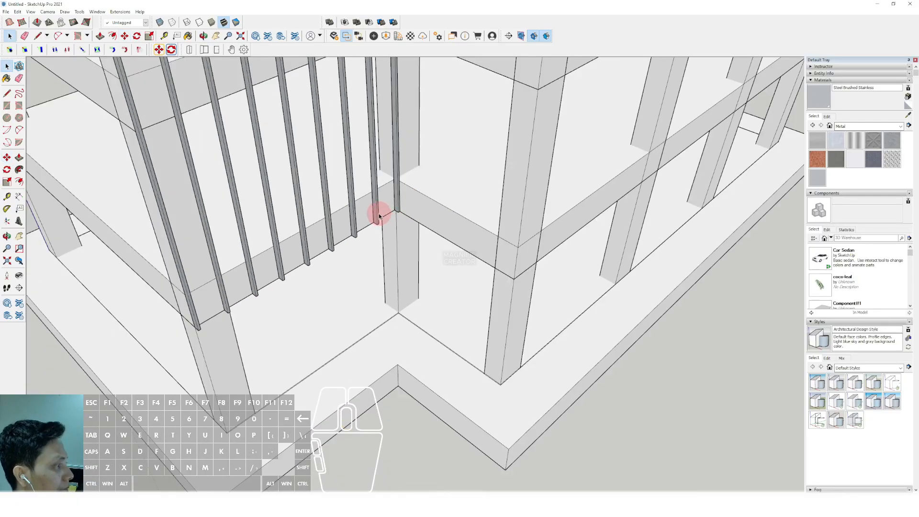
- Copy the metal strip at the slab's inner corner, placing the duplicate beside it on the adjoining short side
{"action": "scroll", "coordinate": [380, 213], "scroll_direction": "down", "scroll_amount": 3}
{"action": "middle_click_drag", "start_coordinate": [380, 214], "coordinate": [357, 281], "text": "shift"}
{"action": "scroll", "coordinate": [365, 273], "scroll_direction": "up", "scroll_amount": 9}
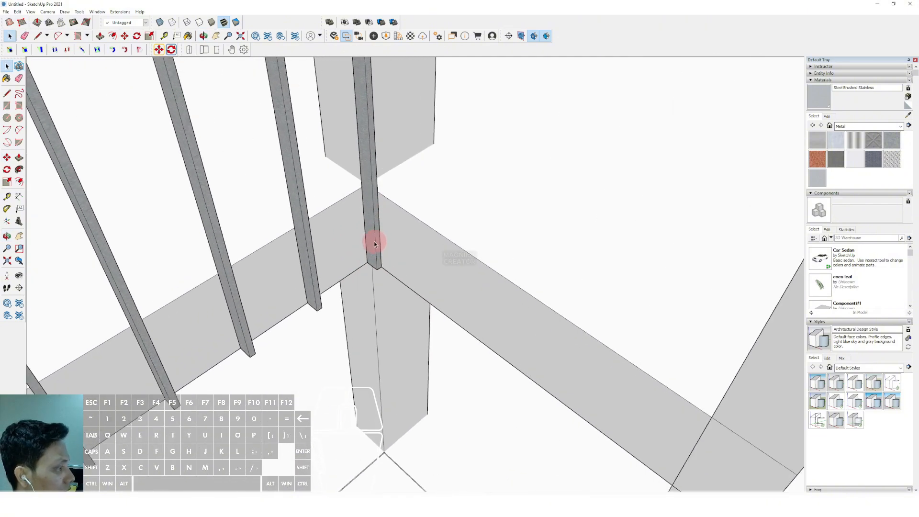
{"action": "left_click", "coordinate": [375, 241]}
{"action": "scroll", "coordinate": [374, 242], "scroll_direction": "down", "scroll_amount": 1}
{"action": "middle_click_drag", "start_coordinate": [374, 241], "coordinate": [378, 263], "text": "shift"}
{"action": "scroll", "coordinate": [379, 264], "scroll_direction": "up", "scroll_amount": 1}
{"action": "middle_click_drag", "start_coordinate": [379, 264], "coordinate": [386, 271]}
{"action": "scroll", "coordinate": [394, 215], "scroll_direction": "up", "scroll_amount": 1}
{"action": "key", "text": "m"}
{"action": "key", "text": "ctrl"}
{"action": "left_click", "coordinate": [394, 192]}
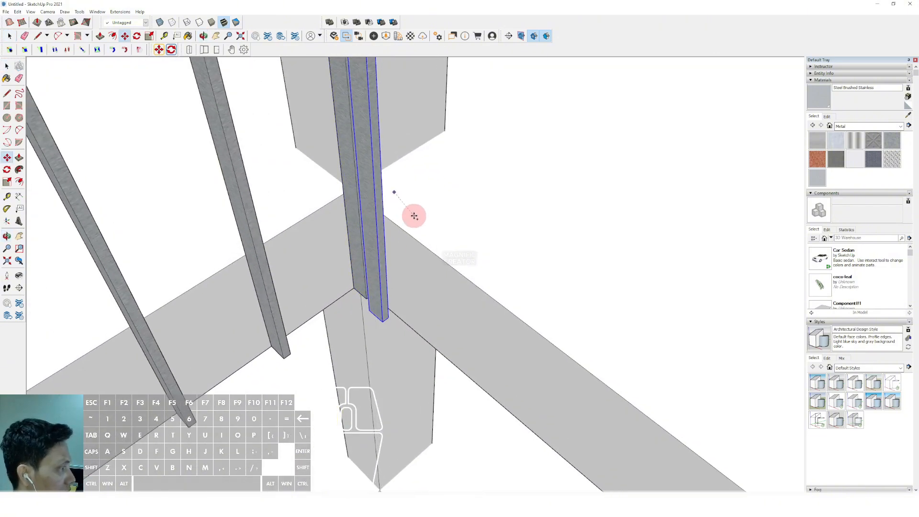
- Rotate the duplicated strip to face the adjoining short side and move it against that slab edge
{"action": "middle_click_drag", "start_coordinate": [462, 254], "coordinate": [459, 236]}
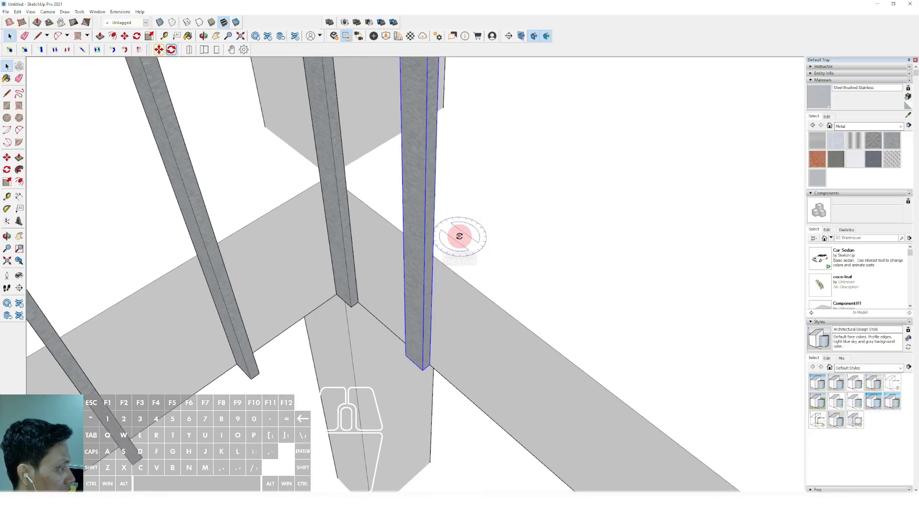
{"action": "left_click", "coordinate": [479, 248]}
{"action": "key", "text": "Return"}
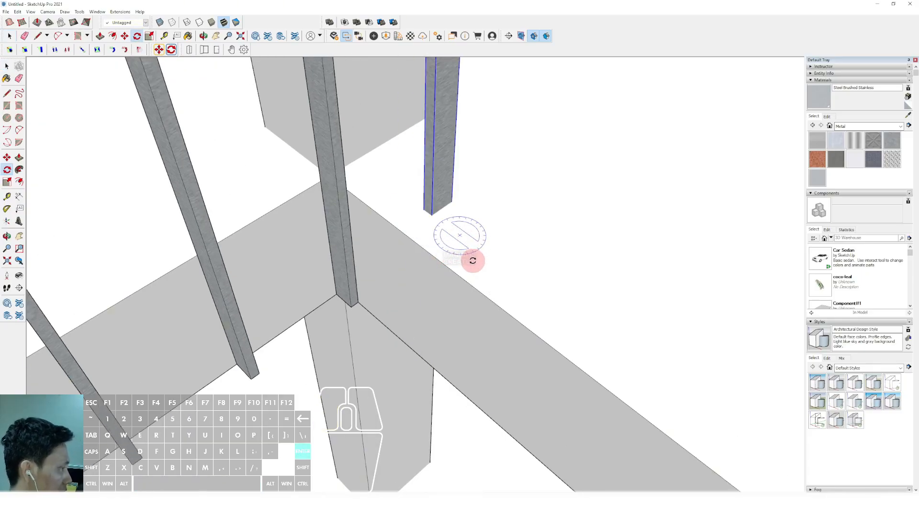
{"action": "key", "text": "m"}
{"action": "middle_click_drag", "start_coordinate": [446, 223], "coordinate": [454, 211]}
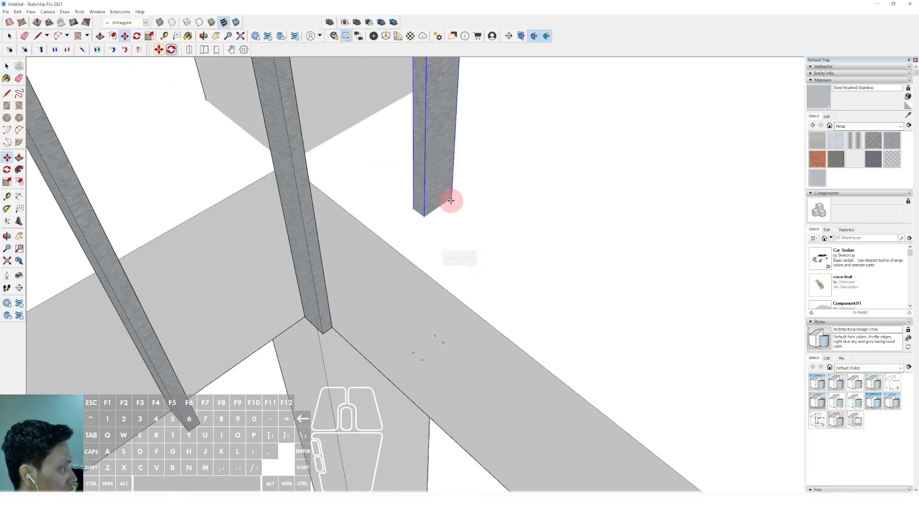
{"action": "left_click", "coordinate": [411, 212]}
{"action": "left_click", "coordinate": [380, 257]}
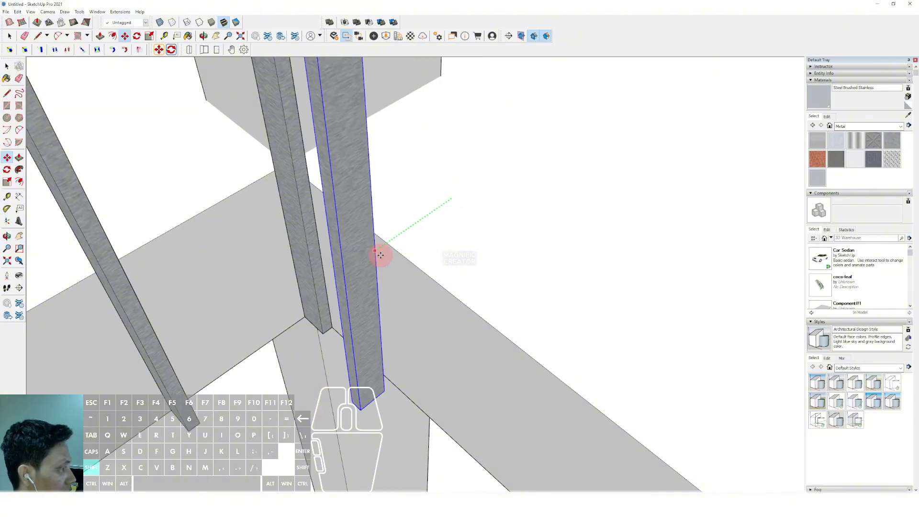
{"action": "key", "text": "space"}
- Shift the original inner-corner strip aside along its slab edge and move the rotated strip into the inner corner
{"action": "middle_click_drag", "start_coordinate": [379, 257], "coordinate": [363, 235]}
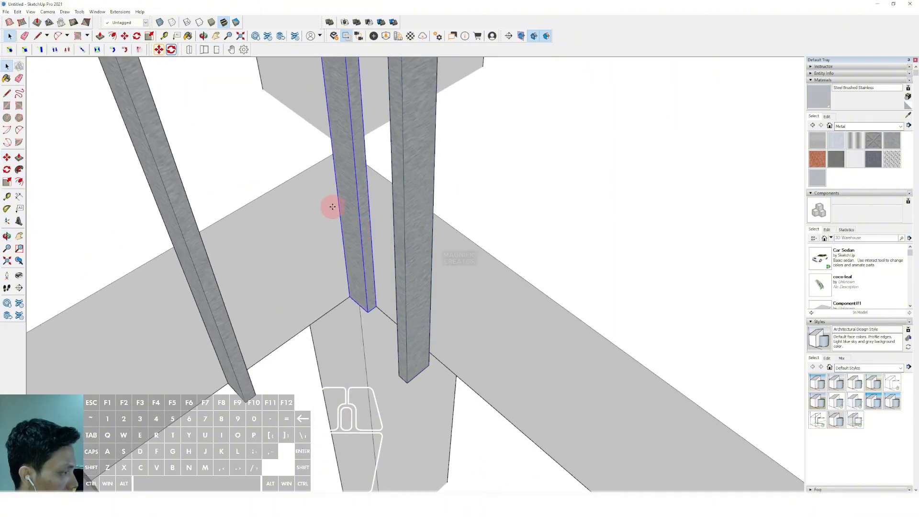
{"action": "left_click", "coordinate": [273, 232]}
{"action": "middle_click_drag", "start_coordinate": [406, 255], "coordinate": [433, 295]}
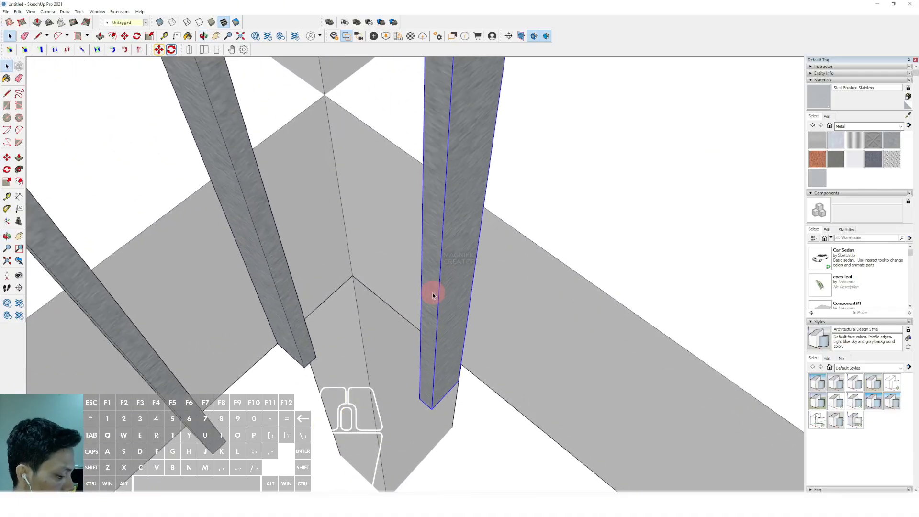
{"action": "left_click", "coordinate": [422, 274]}
{"action": "left_click", "coordinate": [277, 263]}
{"action": "key", "text": "space"}
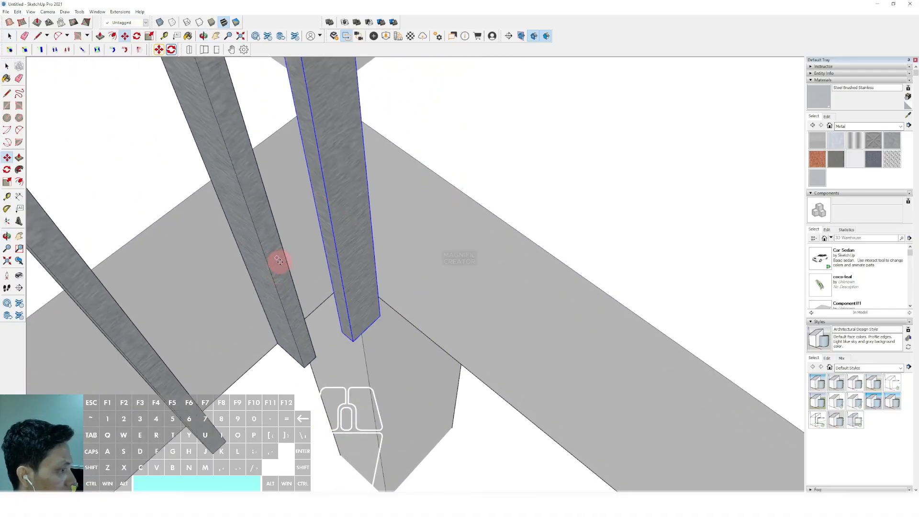
- Slide the original strip back along its slab edge until it meets the rotated strip at the inner corner
{"action": "middle_click_drag", "start_coordinate": [277, 263], "coordinate": [283, 267]}
{"action": "left_click", "coordinate": [285, 246]}
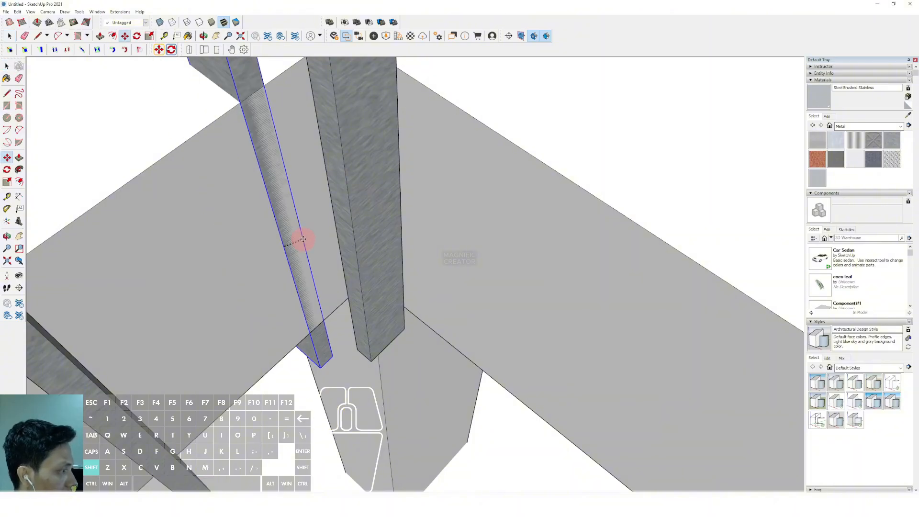
{"action": "left_click", "coordinate": [326, 217]}
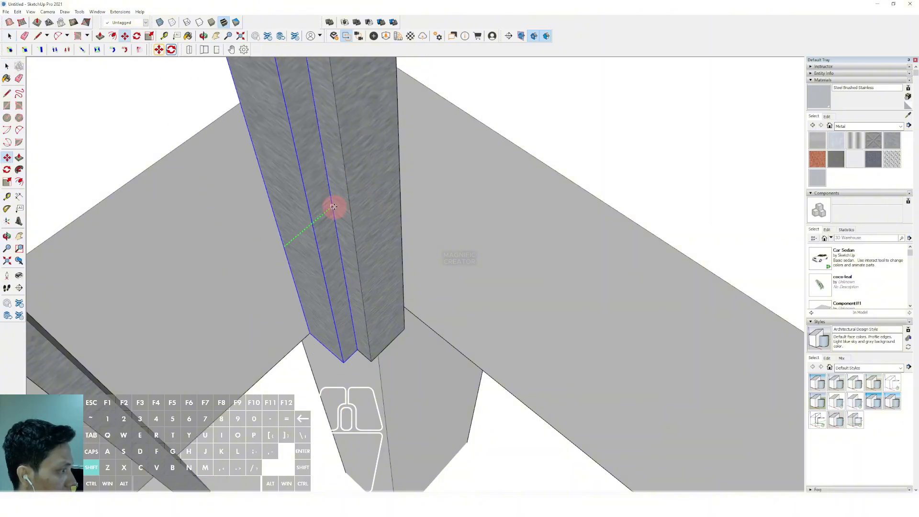
{"action": "key", "text": "space"}
- Align the two paired strips with the roof slab's inner corner by moving them together at their top ends
{"action": "middle_click_drag", "start_coordinate": [335, 205], "coordinate": [356, 310]}
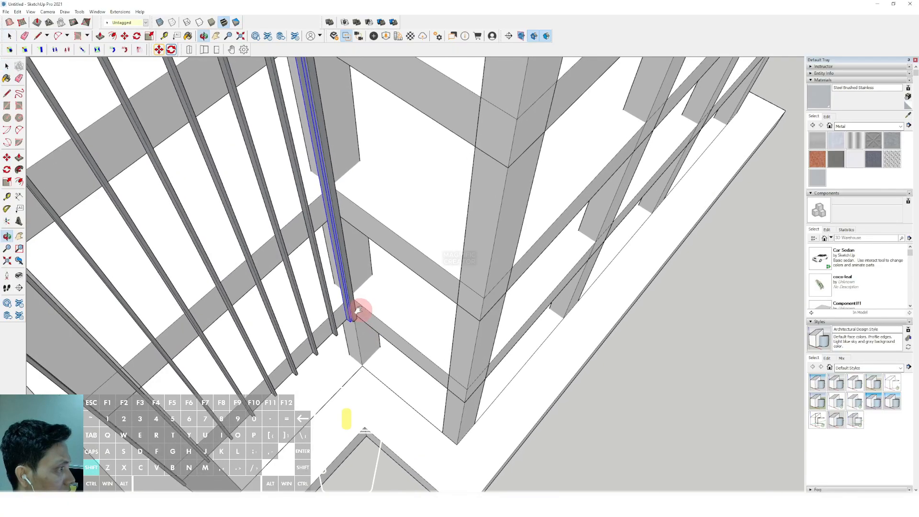
{"action": "scroll", "coordinate": [356, 310], "scroll_direction": "down", "scroll_amount": 5}
{"action": "scroll", "coordinate": [334, 135], "scroll_direction": "up", "scroll_amount": 5}
{"action": "scroll", "coordinate": [314, 146], "scroll_direction": "up", "scroll_amount": 5}
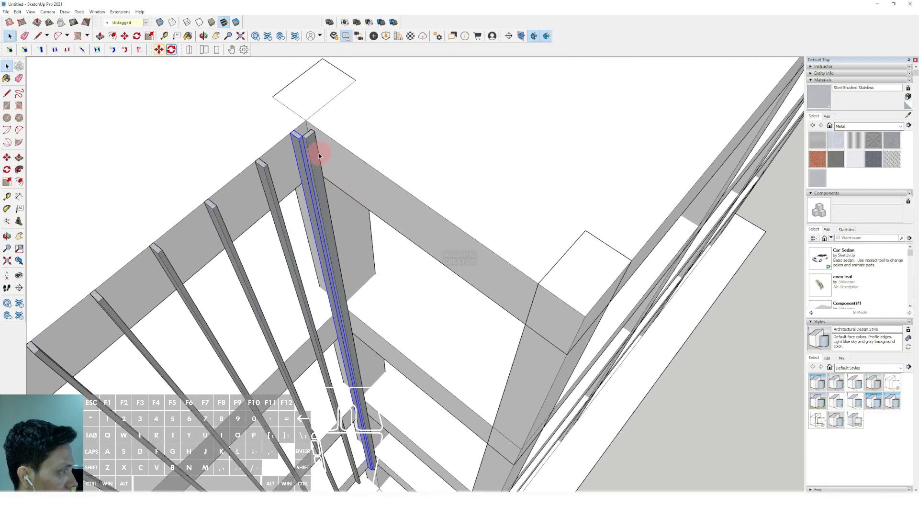
{"action": "key", "text": "m"}
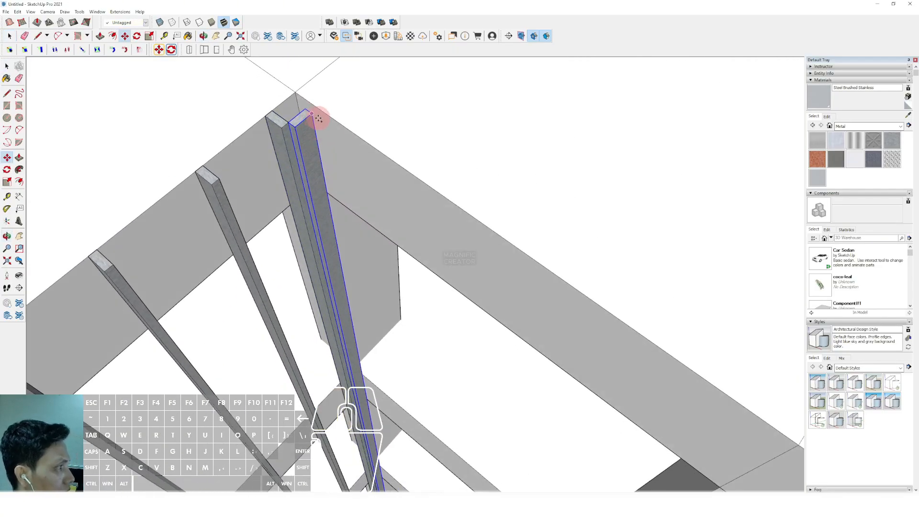
{"action": "middle_click_drag", "start_coordinate": [319, 118], "coordinate": [440, 275]}
{"action": "key", "text": "space"}
{"action": "key", "text": "m"}
{"action": "left_click", "coordinate": [469, 267]}
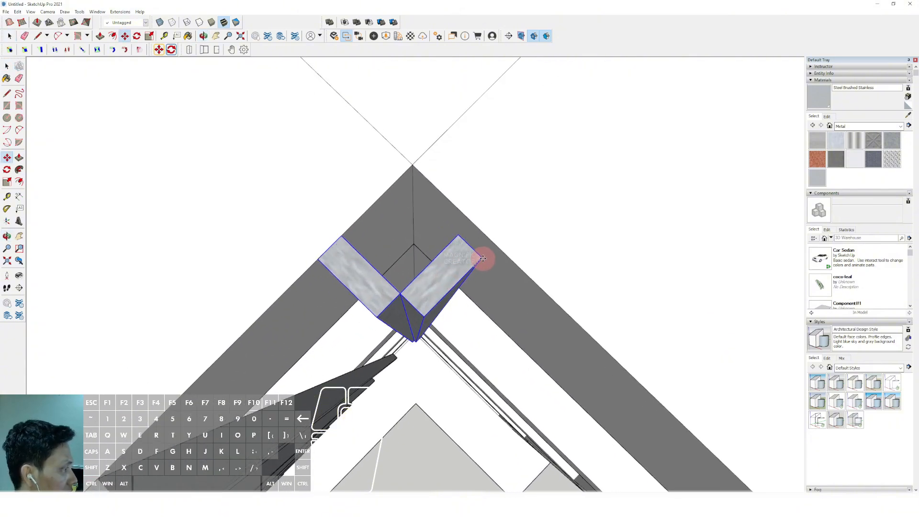
- Copy the rotated strip along the short slab edge to the next outer corner, dividing the span into four equal spacings
{"action": "middle_click_drag", "start_coordinate": [496, 252], "coordinate": [412, 180]}
{"action": "key", "text": "shift"}
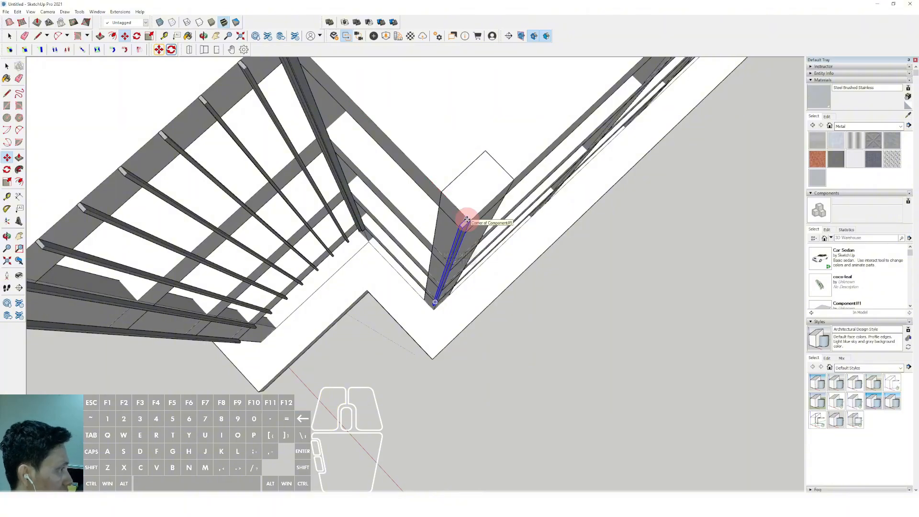
{"action": "key", "text": "Return"}
{"action": "scroll", "coordinate": [422, 249], "scroll_direction": "down", "scroll_amount": 3}
{"action": "scroll", "coordinate": [425, 246], "scroll_direction": "up", "scroll_amount": 6}
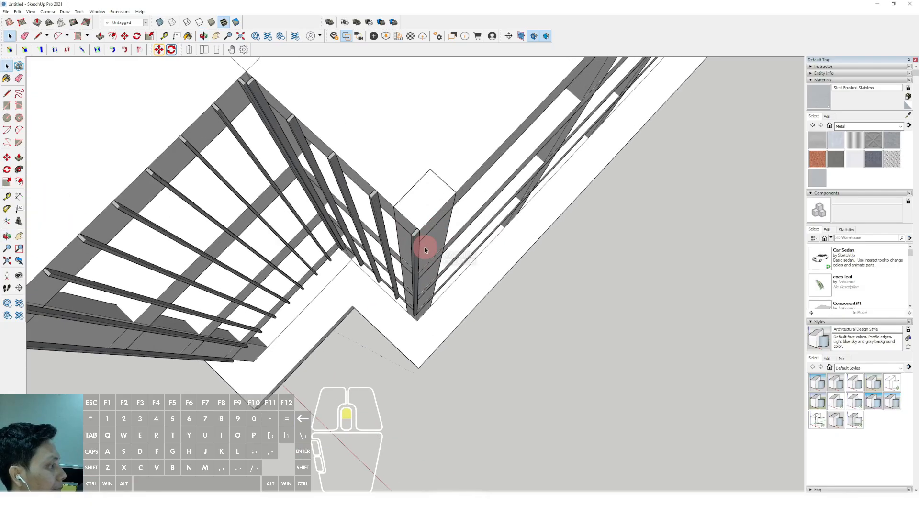
- Create a rotated copy of the outer-corner strip that faces the adjoining long facade
{"action": "key", "text": "space"}
{"action": "left_click", "coordinate": [419, 224]}
{"action": "scroll", "coordinate": [420, 224], "scroll_direction": "up", "scroll_amount": 1}
{"action": "key", "text": "q"}
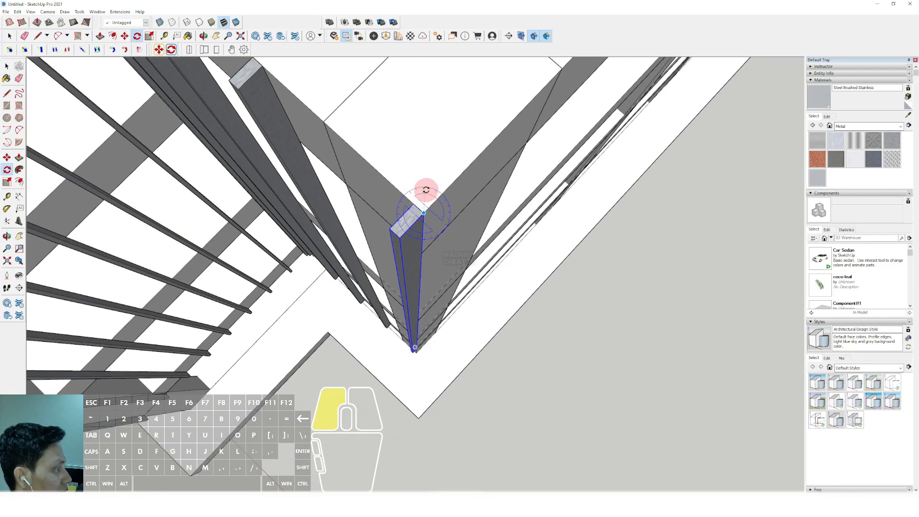
{"action": "left_click", "coordinate": [412, 226]}
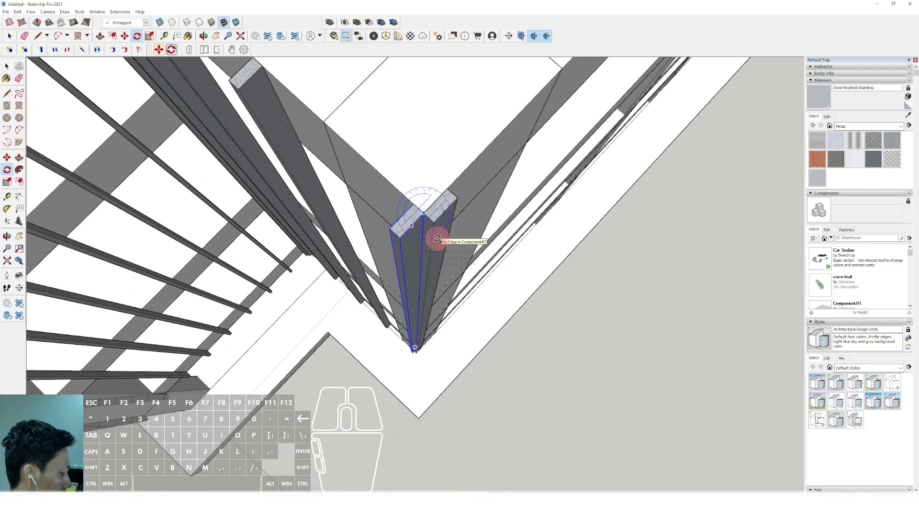
{"action": "key", "text": "Return"}
- Move the rotated copy so its corner meets the neighbouring strip at the slab's outer corner
{"action": "key", "text": "m"}
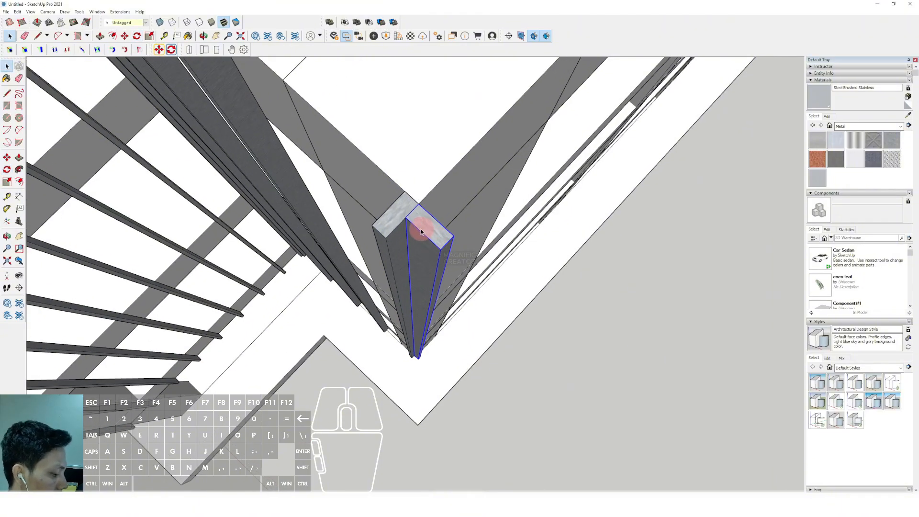
{"action": "scroll", "coordinate": [402, 218], "scroll_direction": "up", "scroll_amount": 2}
{"action": "left_click_drag", "start_coordinate": [402, 213], "coordinate": [417, 203]}
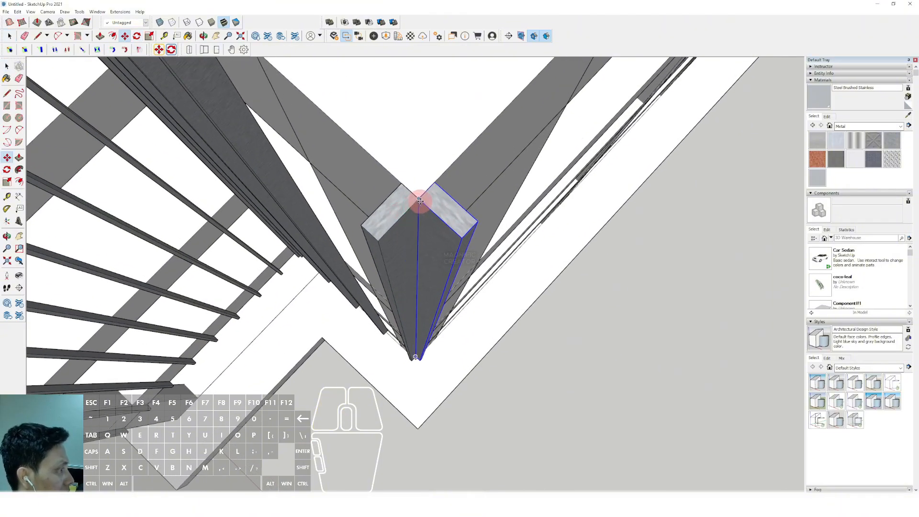
- Copy the outer-corner strip along the long roof slab edge to the far corner, with evenly spaced copies between
{"action": "middle_click_drag", "start_coordinate": [390, 306], "coordinate": [353, 265]}
{"action": "left_click", "coordinate": [373, 297]}
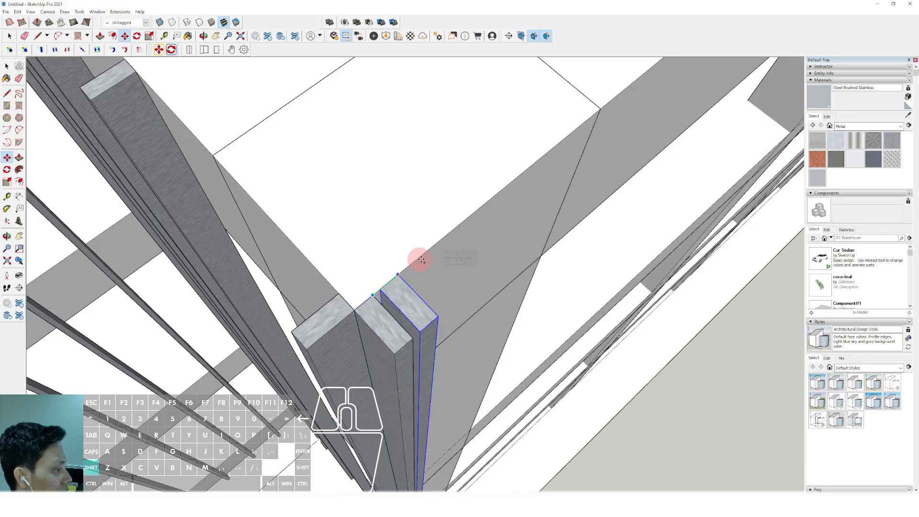
{"action": "scroll", "coordinate": [550, 156], "scroll_direction": "down", "scroll_amount": 2}
{"action": "middle_click_drag", "start_coordinate": [694, 77], "coordinate": [490, 211], "text": "shift"}
{"action": "scroll", "coordinate": [490, 211], "scroll_direction": "down", "scroll_amount": 4}
{"action": "middle_click_drag", "start_coordinate": [532, 183], "coordinate": [330, 321], "text": "shift"}
{"action": "scroll", "coordinate": [503, 201], "scroll_direction": "down", "scroll_amount": 1}
{"action": "middle_click_drag", "start_coordinate": [517, 192], "coordinate": [324, 314], "text": "shift"}
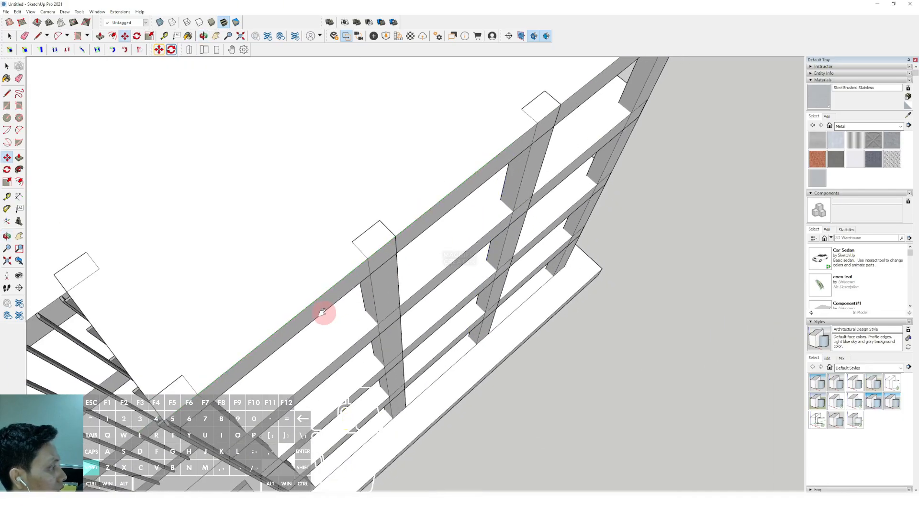
{"action": "middle_click_drag", "start_coordinate": [531, 163], "coordinate": [325, 311], "text": "shift"}
{"action": "scroll", "coordinate": [448, 182], "scroll_direction": "up", "scroll_amount": 4}
{"action": "scroll", "coordinate": [447, 156], "scroll_direction": "up", "scroll_amount": 1}
{"action": "scroll", "coordinate": [443, 154], "scroll_direction": "up", "scroll_amount": 1, "text": "shift"}
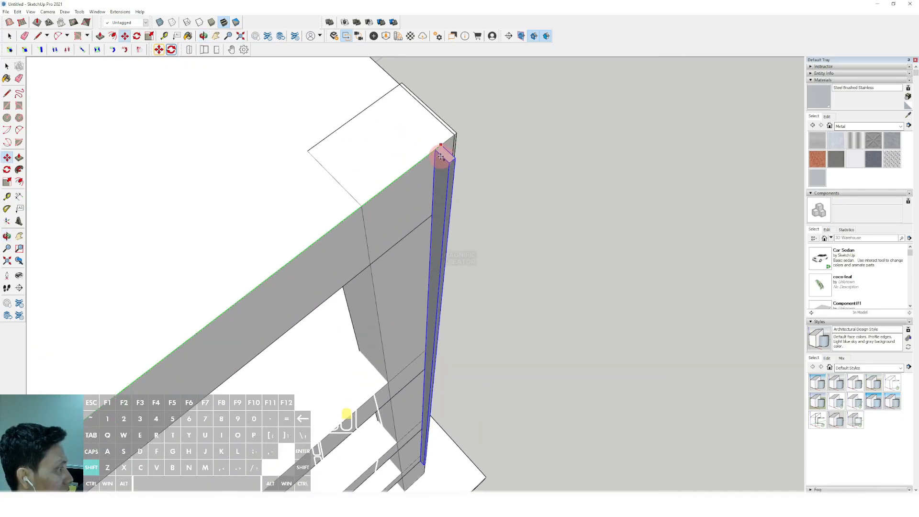
{"action": "left_click", "coordinate": [454, 139], "text": "shift"}
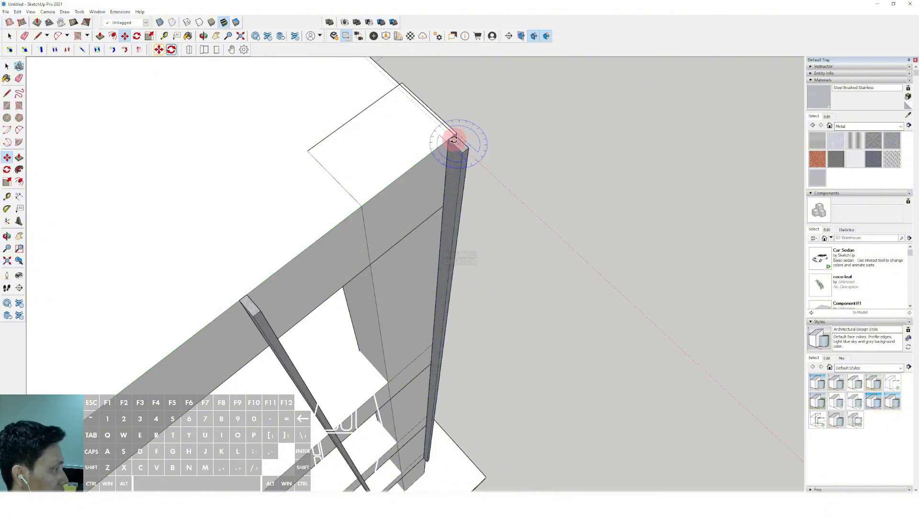
{"action": "key", "text": "space"}
{"action": "scroll", "coordinate": [403, 197], "scroll_direction": "down", "scroll_amount": 5}
{"action": "middle_click_drag", "start_coordinate": [381, 214], "coordinate": [407, 168], "text": "shift"}
{"action": "middle_click_drag", "start_coordinate": [408, 167], "coordinate": [324, 232]}
{"action": "scroll", "coordinate": [349, 277], "scroll_direction": "up", "scroll_amount": 3}
{"action": "middle_click_drag", "start_coordinate": [401, 245], "coordinate": [457, 219], "text": "shift"}
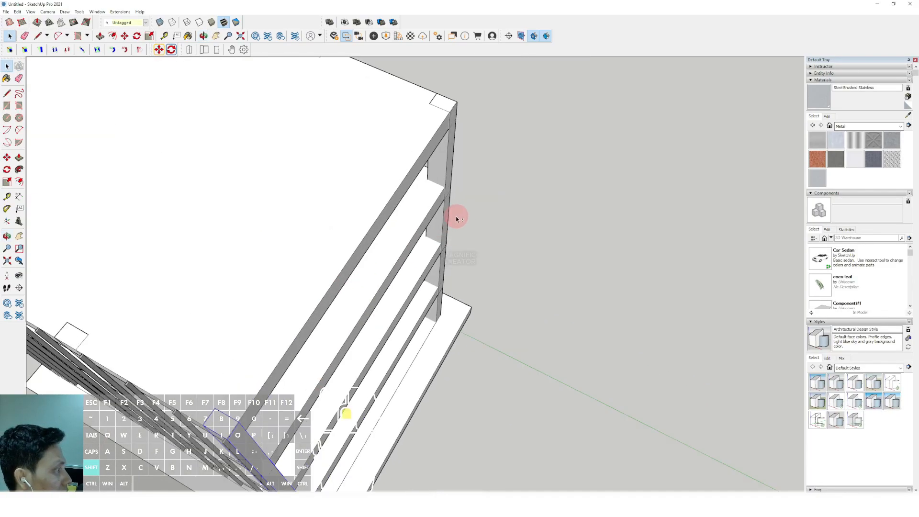
{"action": "key", "text": "m"}
{"action": "middle_click_drag", "start_coordinate": [433, 140], "coordinate": [381, 199]}
{"action": "scroll", "coordinate": [415, 206], "scroll_direction": "down", "scroll_amount": 5}
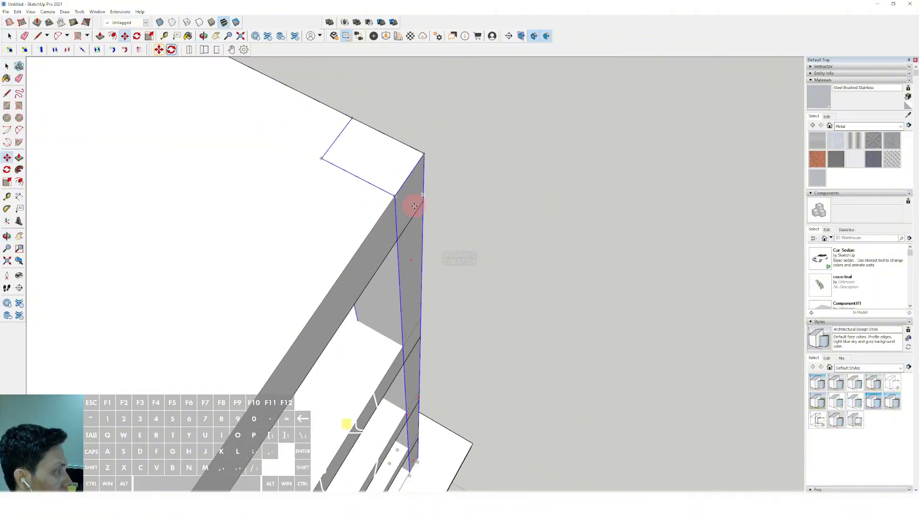
{"action": "middle_click_drag", "start_coordinate": [360, 245], "coordinate": [441, 153], "text": "shift"}
{"action": "scroll", "coordinate": [431, 168], "scroll_direction": "down", "scroll_amount": 3}
{"action": "key", "text": "space"}
{"action": "middle_click_drag", "start_coordinate": [361, 244], "coordinate": [361, 165], "text": "shift"}
{"action": "scroll", "coordinate": [342, 242], "scroll_direction": "up", "scroll_amount": 3}
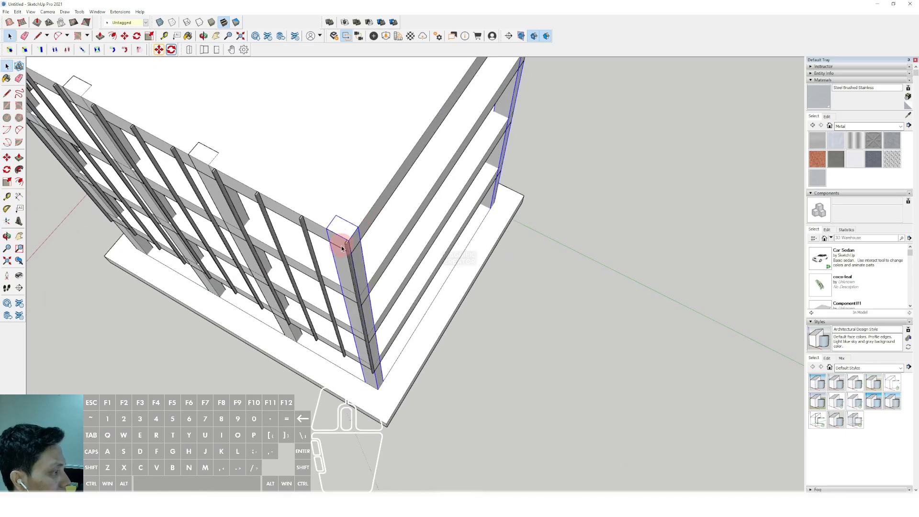
- Create a rotated copy of the outer-corner strip facing the adjoining end facade and move it so its corner meets the neighbouring strip
{"action": "left_click", "coordinate": [353, 242]}
{"action": "scroll", "coordinate": [353, 234], "scroll_direction": "up", "scroll_amount": 3}
{"action": "key", "text": "q"}
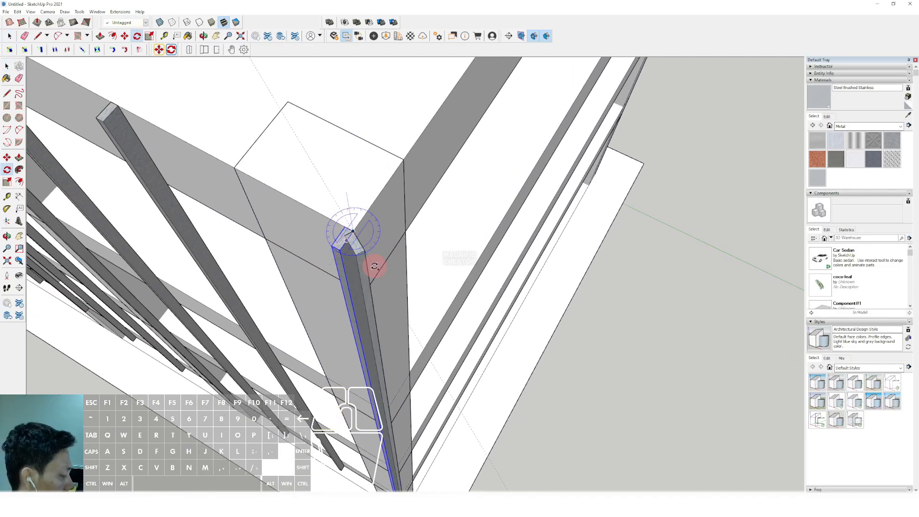
{"action": "key", "text": "space"}
{"action": "scroll", "coordinate": [340, 228], "scroll_direction": "up", "scroll_amount": 2}
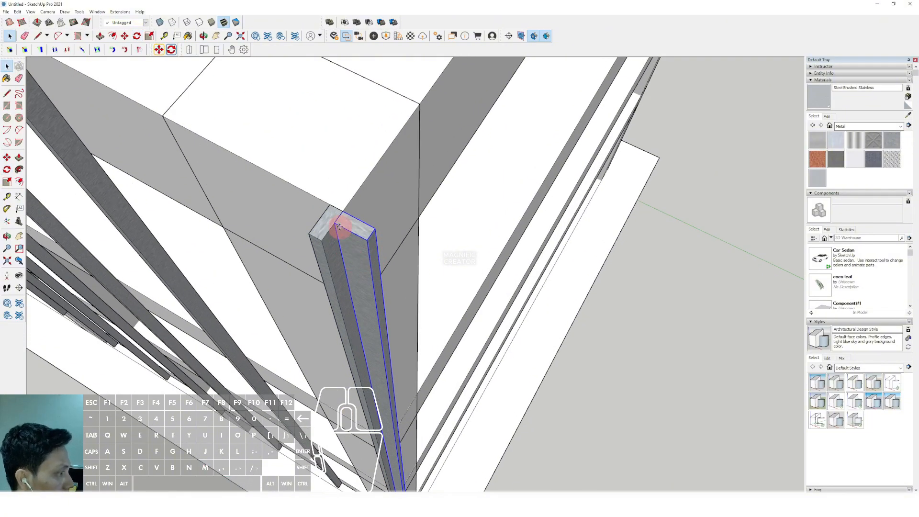
{"action": "key", "text": "space"}
{"action": "scroll", "coordinate": [349, 211], "scroll_direction": "up", "scroll_amount": 1}
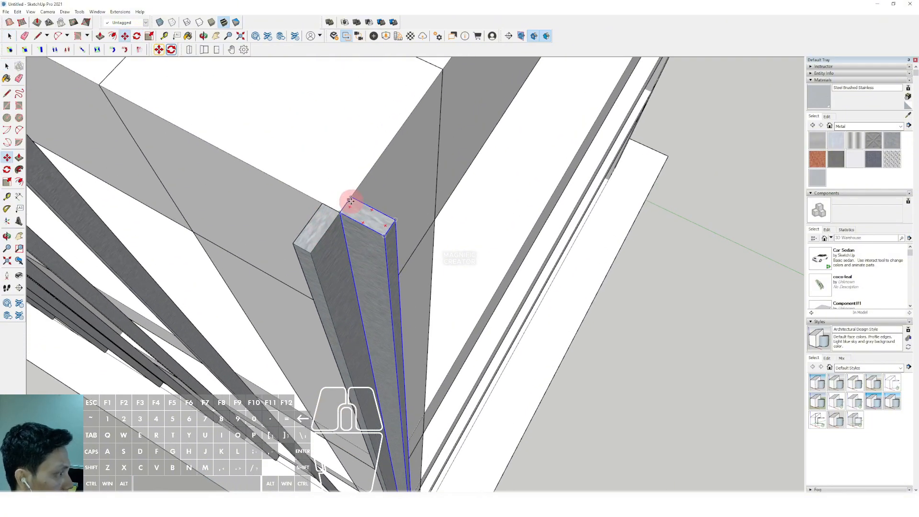
- Copy the rotated strip along the end facade's roof slab edge to the far corner, with evenly spaced copies between
{"action": "left_click", "coordinate": [363, 181]}
{"action": "scroll", "coordinate": [431, 144], "scroll_direction": "down", "scroll_amount": 3}
{"action": "middle_click_drag", "start_coordinate": [476, 106], "coordinate": [394, 221], "text": "shift"}
{"action": "middle_click_drag", "start_coordinate": [448, 160], "coordinate": [384, 258], "text": "shift"}
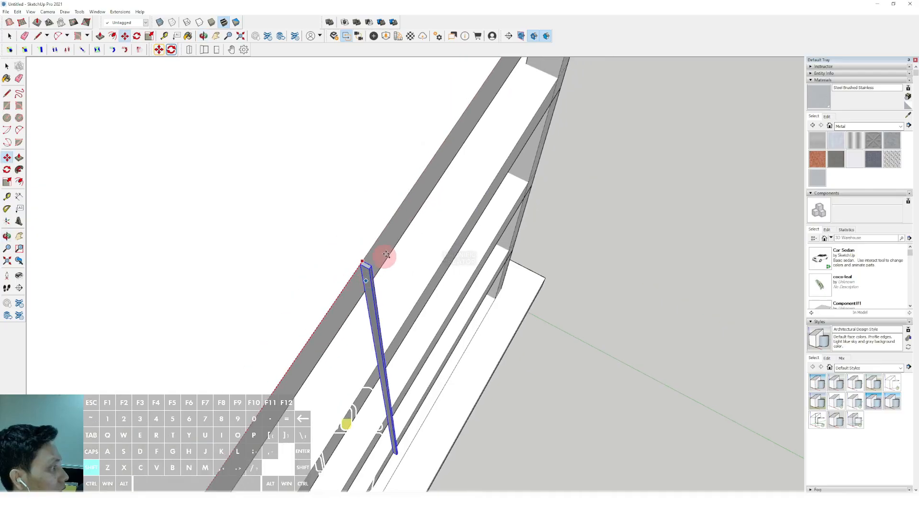
{"action": "middle_click_drag", "start_coordinate": [438, 134], "coordinate": [307, 295], "text": "shift"}
{"action": "scroll", "coordinate": [307, 295], "scroll_direction": "up", "scroll_amount": 1}
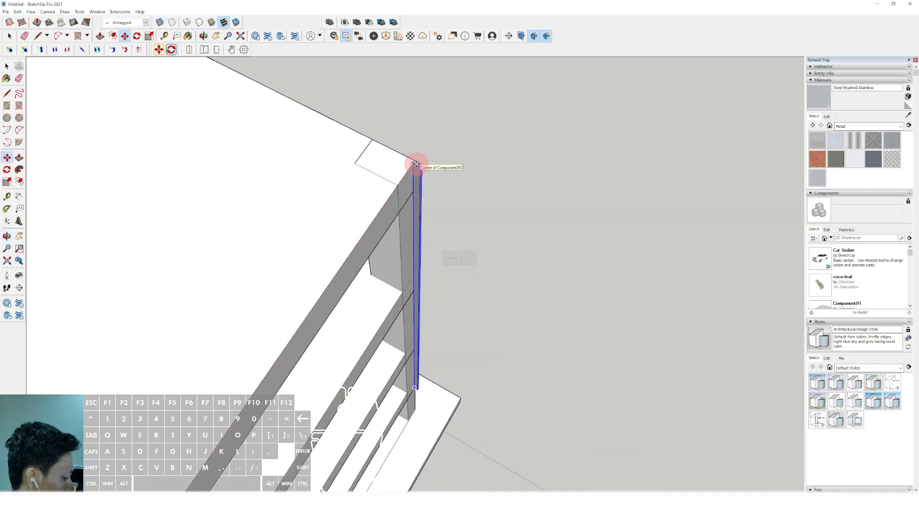
{"action": "left_click", "coordinate": [416, 163]}
{"action": "scroll", "coordinate": [417, 160], "scroll_direction": "down", "scroll_amount": 3}
{"action": "middle_click_drag", "start_coordinate": [417, 160], "coordinate": [302, 257]}
{"action": "scroll", "coordinate": [353, 316], "scroll_direction": "up", "scroll_amount": 3}
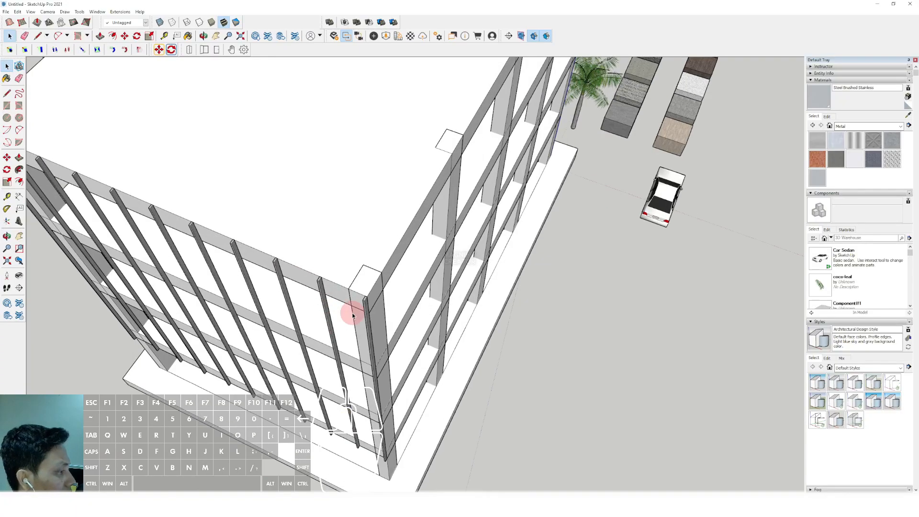
- Copy the end facade's outer-corner strip a short distance along the adjoining long roof slab edge
{"action": "scroll", "coordinate": [353, 316], "scroll_direction": "up", "scroll_amount": 6}
{"action": "left_click", "coordinate": [263, 311]}
{"action": "scroll", "coordinate": [260, 292], "scroll_direction": "up", "scroll_amount": 2}
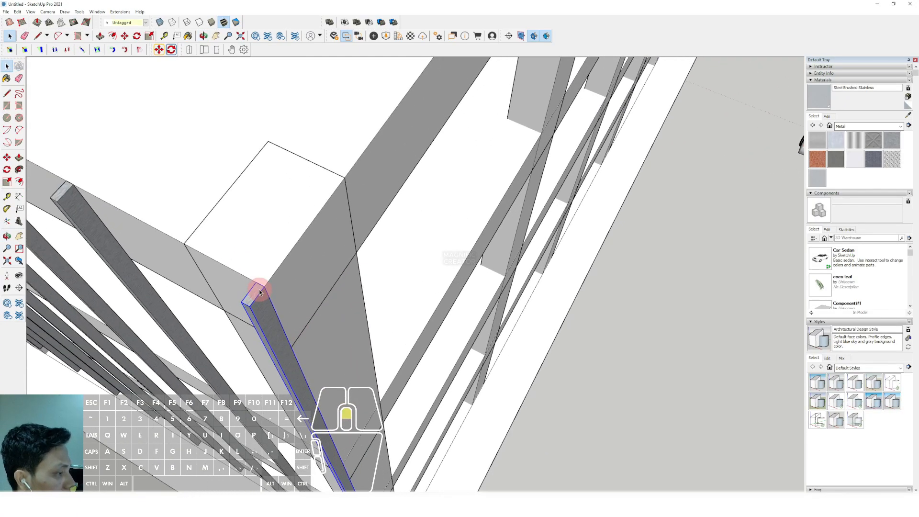
{"action": "left_click_drag", "start_coordinate": [263, 287], "coordinate": [286, 268]}
{"action": "scroll", "coordinate": [286, 260], "scroll_direction": "up", "scroll_amount": 1}
- Rotate the copied strip to face the long facade and move it so its corner meets the outer-corner strip
{"action": "key", "text": "q"}
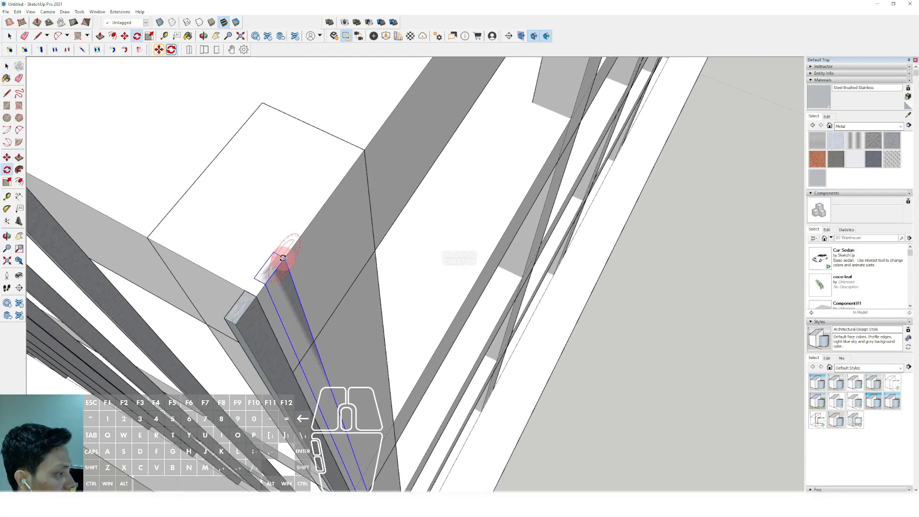
{"action": "left_click", "coordinate": [291, 270]}
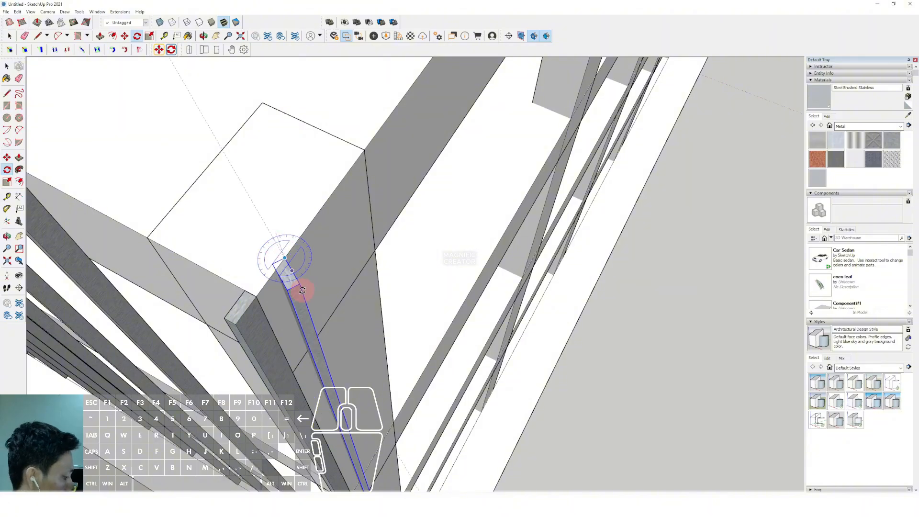
{"action": "left_click", "coordinate": [303, 291]}
{"action": "key", "text": "space"}
{"action": "scroll", "coordinate": [302, 300], "scroll_direction": "up", "scroll_amount": 1}
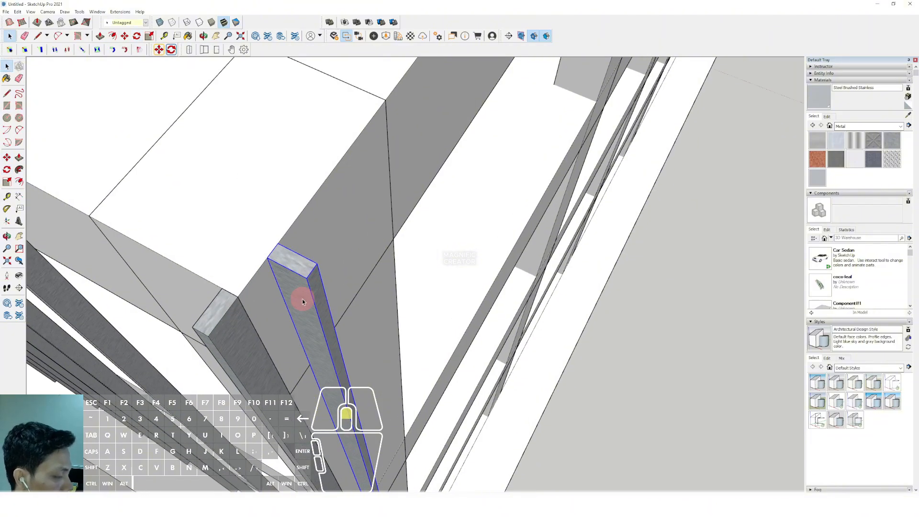
{"action": "left_click_drag", "start_coordinate": [271, 261], "coordinate": [239, 297]}
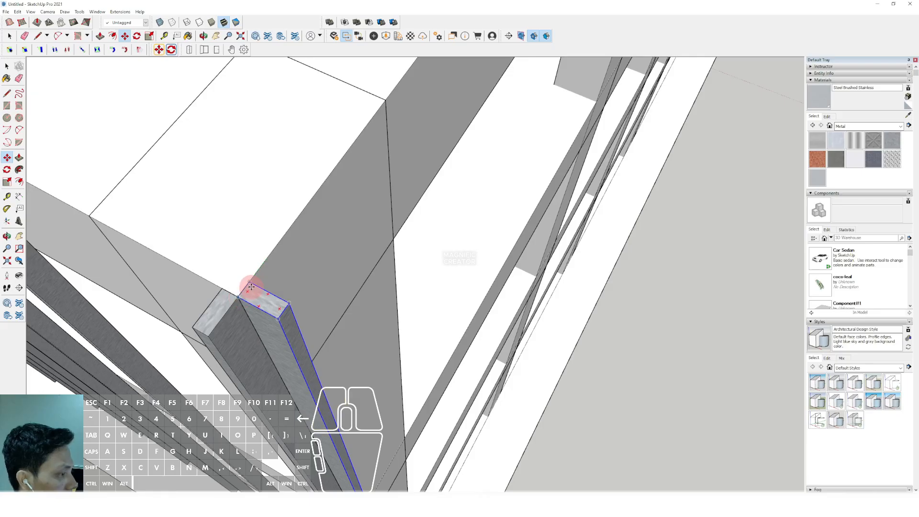
- Copy the strip along the long roof slab edge to the far corner, filling the span with evenly spaced copies
{"action": "middle_click_drag", "start_coordinate": [268, 244], "coordinate": [445, 125]}
{"action": "key", "text": "shift"}
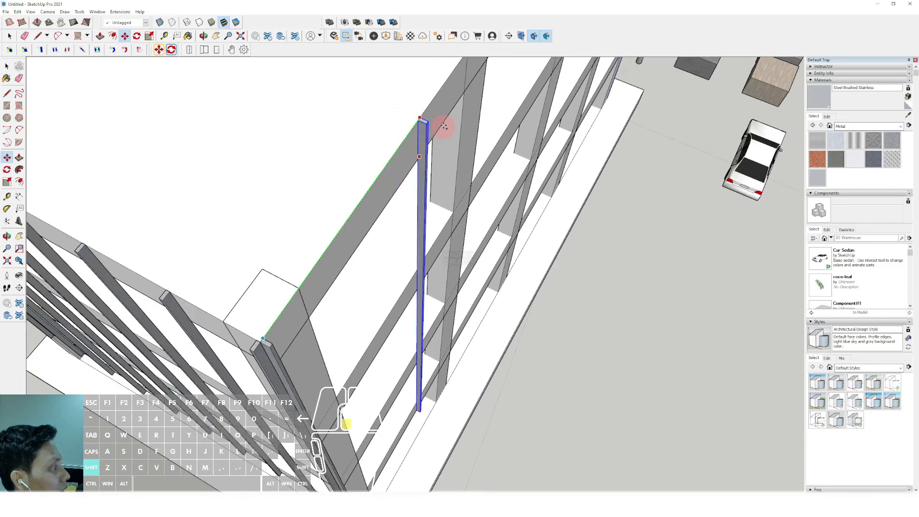
{"action": "scroll", "coordinate": [444, 126], "scroll_direction": "down", "scroll_amount": 3, "text": "shift"}
{"action": "middle_click_drag", "start_coordinate": [462, 79], "coordinate": [375, 230], "text": "shift"}
{"action": "middle_click_drag", "start_coordinate": [493, 79], "coordinate": [302, 321], "text": "shift"}
{"action": "scroll", "coordinate": [350, 198], "scroll_direction": "up", "scroll_amount": 3, "text": "shift"}
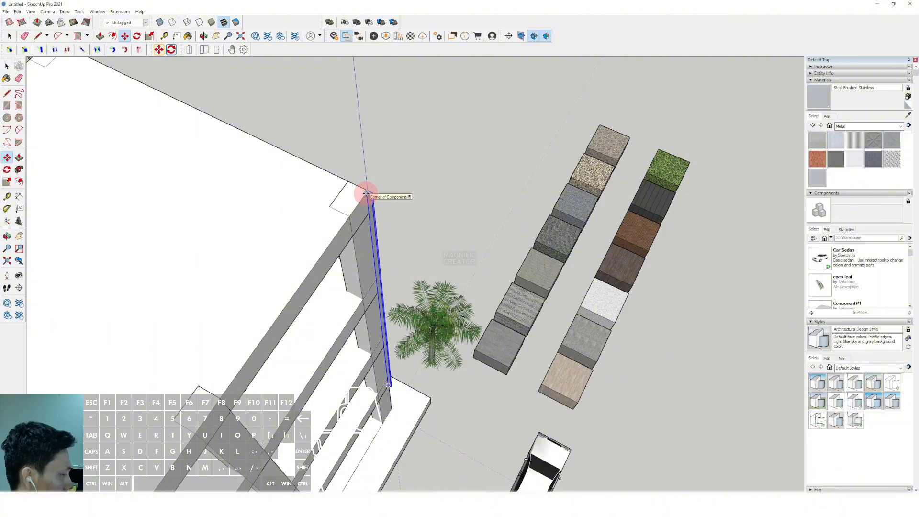
{"action": "key", "text": "Return"}
{"action": "key", "text": "space"}
- Create a rotated copy of the strip at the long facade's far corner, facing the last bare facade, with its corner against the neighbouring strip
{"action": "scroll", "coordinate": [366, 194], "scroll_direction": "down", "scroll_amount": 2}
{"action": "middle_click_drag", "start_coordinate": [35, 243], "coordinate": [345, 383]}
{"action": "middle_click_drag", "start_coordinate": [101, 268], "coordinate": [209, 300]}
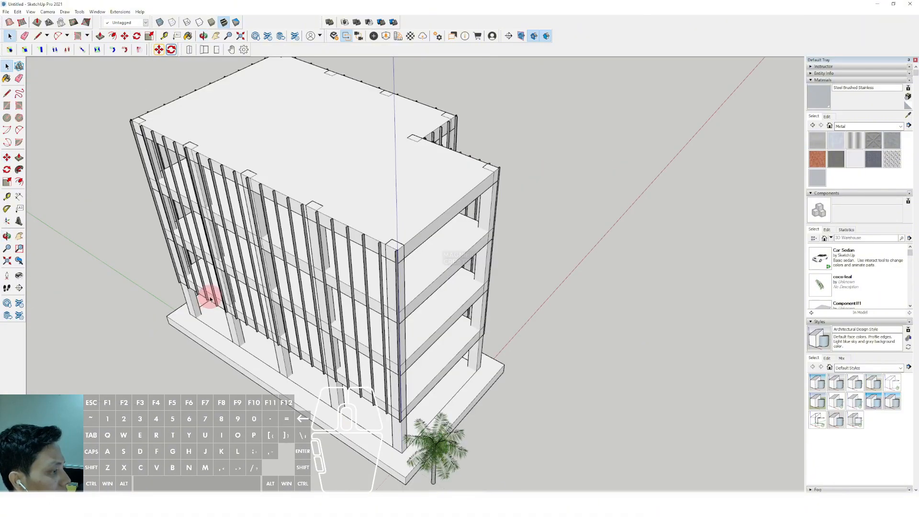
{"action": "scroll", "coordinate": [407, 250], "scroll_direction": "up", "scroll_amount": 5}
{"action": "key", "text": "q"}
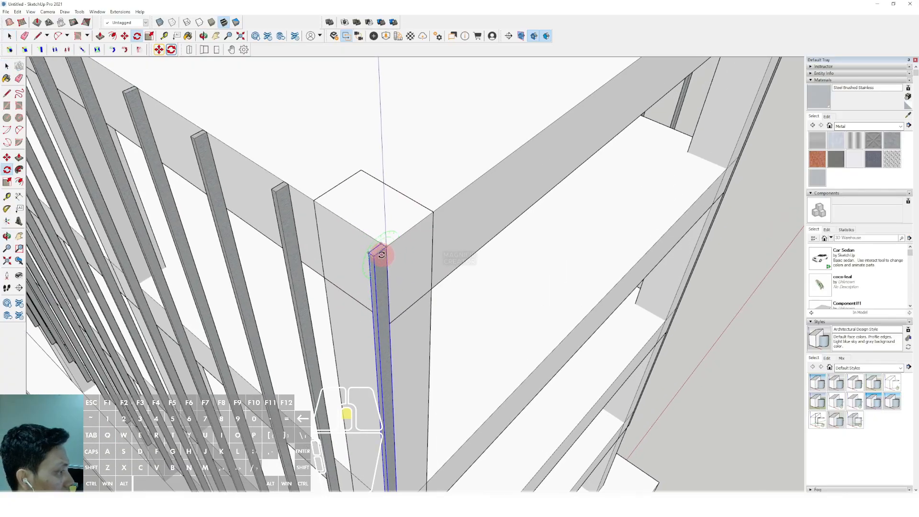
{"action": "left_click", "coordinate": [379, 253]}
{"action": "scroll", "coordinate": [381, 252], "scroll_direction": "up", "scroll_amount": 2}
{"action": "key", "text": "q"}
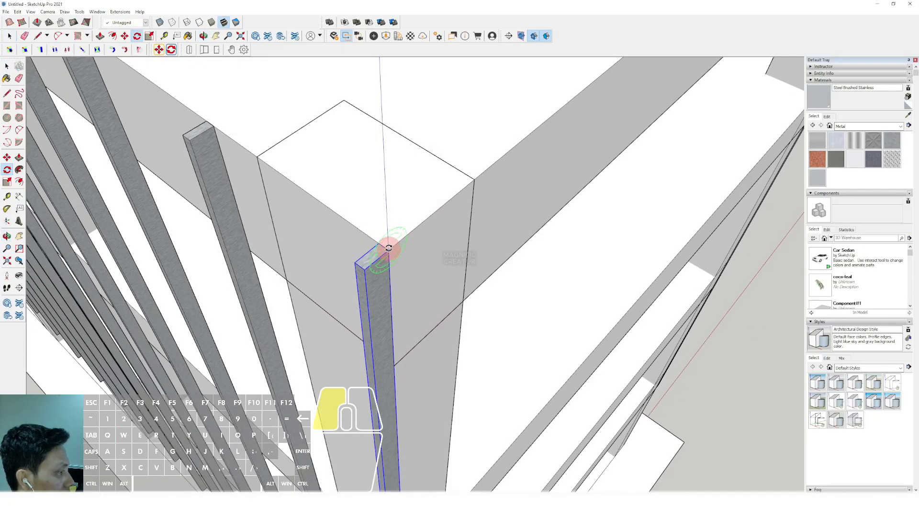
{"action": "left_click", "coordinate": [378, 260]}
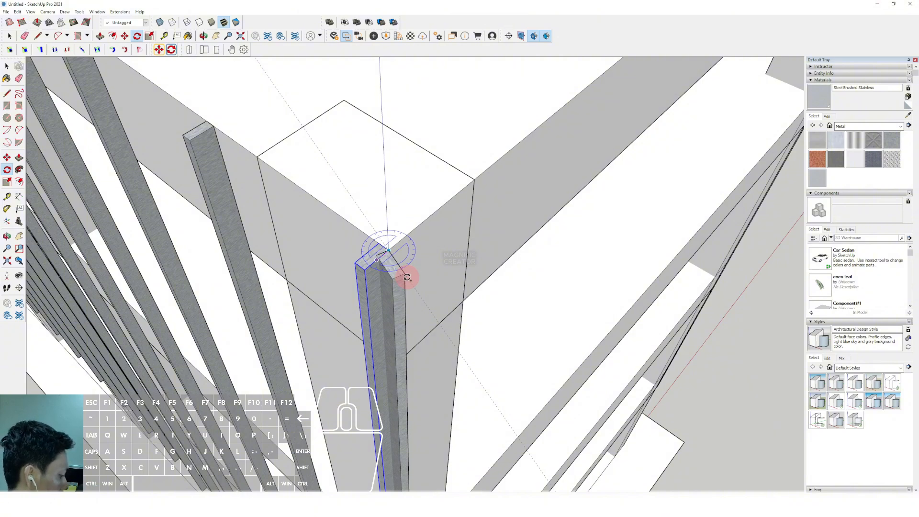
{"action": "left_click", "coordinate": [408, 277]}
{"action": "key", "text": "space"}
{"action": "scroll", "coordinate": [398, 278], "scroll_direction": "up", "scroll_amount": 1}
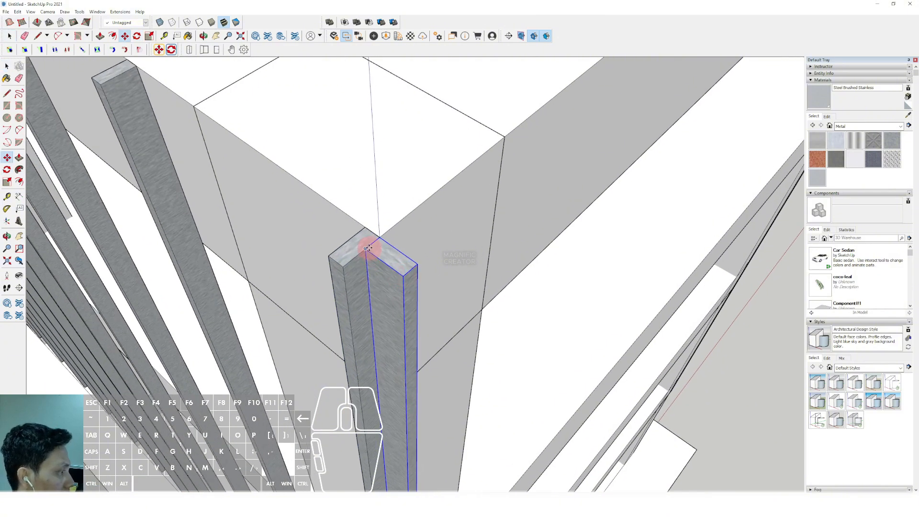
{"action": "scroll", "coordinate": [383, 245], "scroll_direction": "up", "scroll_amount": 2}
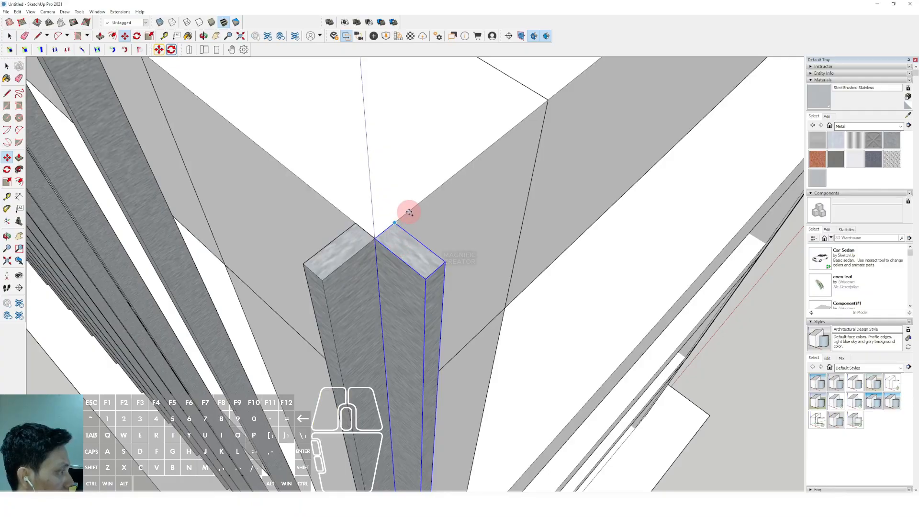
- Copy the rotated strip along the last bare roof slab edge to its outer corner, with evenly spaced copies between
{"action": "left_click", "coordinate": [395, 223]}
{"action": "scroll", "coordinate": [415, 206], "scroll_direction": "down", "scroll_amount": 1}
{"action": "middle_click_drag", "start_coordinate": [546, 115], "coordinate": [295, 279], "text": "shift"}
{"action": "scroll", "coordinate": [335, 259], "scroll_direction": "down", "scroll_amount": 2}
{"action": "middle_click_drag", "start_coordinate": [585, 129], "coordinate": [201, 378], "text": "shift"}
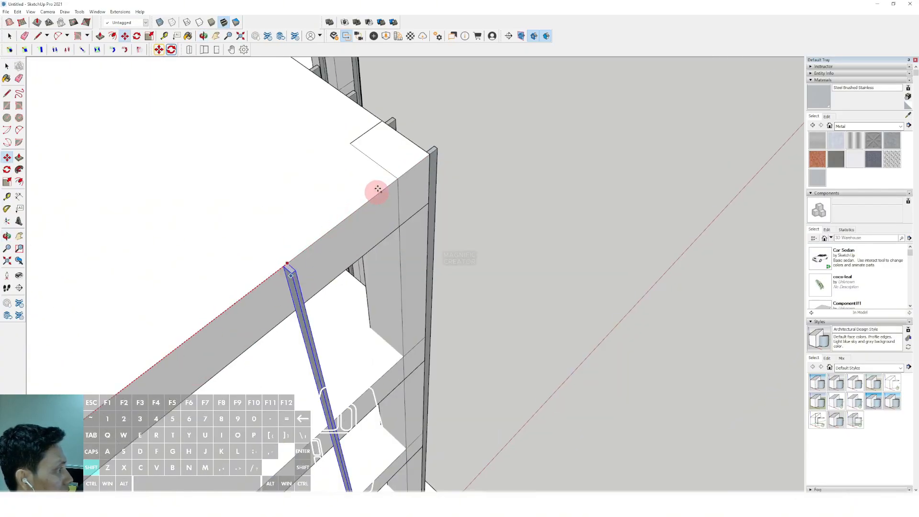
{"action": "left_click", "coordinate": [429, 158]}
{"action": "scroll", "coordinate": [421, 177], "scroll_direction": "down", "scroll_amount": 5}
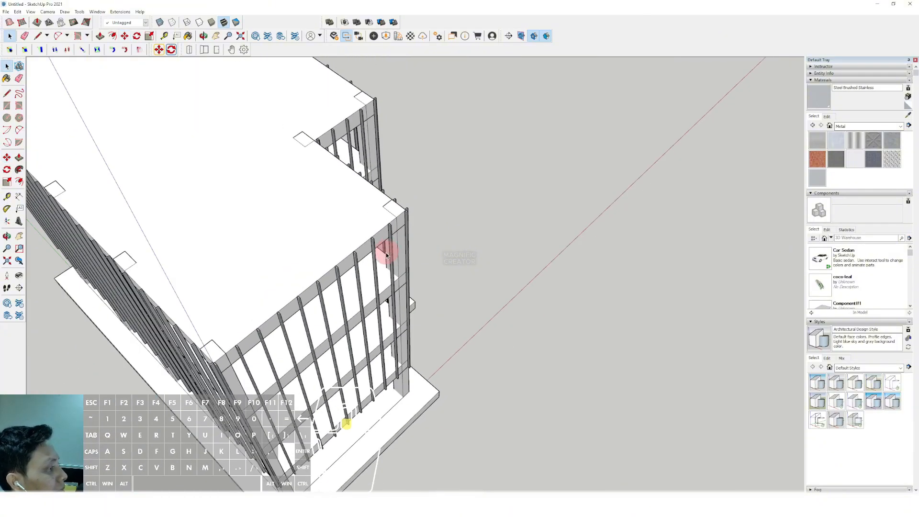
{"action": "key", "text": "space"}
- Examine the strips around the whole building from several sides, from ground level up to the roof
{"action": "middle_click_drag", "start_coordinate": [372, 225], "coordinate": [309, 170]}
{"action": "scroll", "coordinate": [309, 170], "scroll_direction": "up", "scroll_amount": 6}
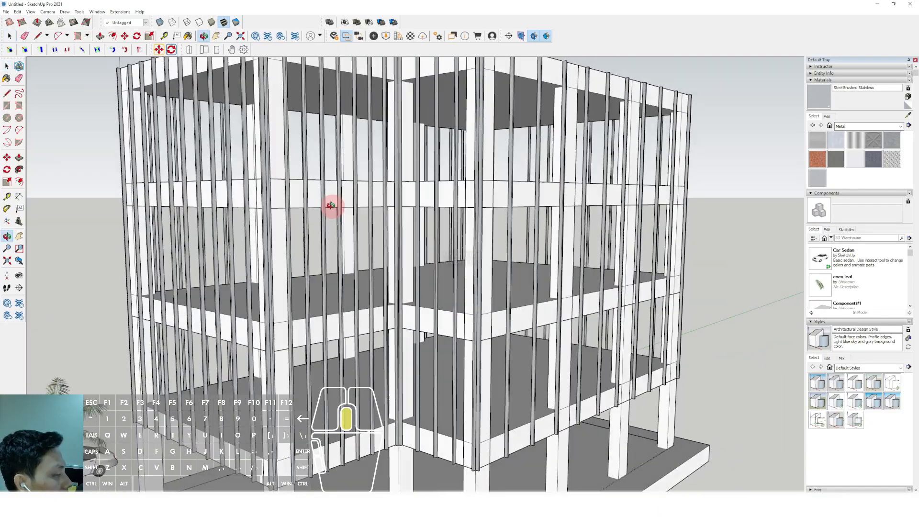
{"action": "middle_click_drag", "start_coordinate": [330, 206], "coordinate": [384, 212]}
{"action": "scroll", "coordinate": [383, 211], "scroll_direction": "down", "scroll_amount": 3}
{"action": "middle_click_drag", "start_coordinate": [352, 163], "coordinate": [277, 123]}
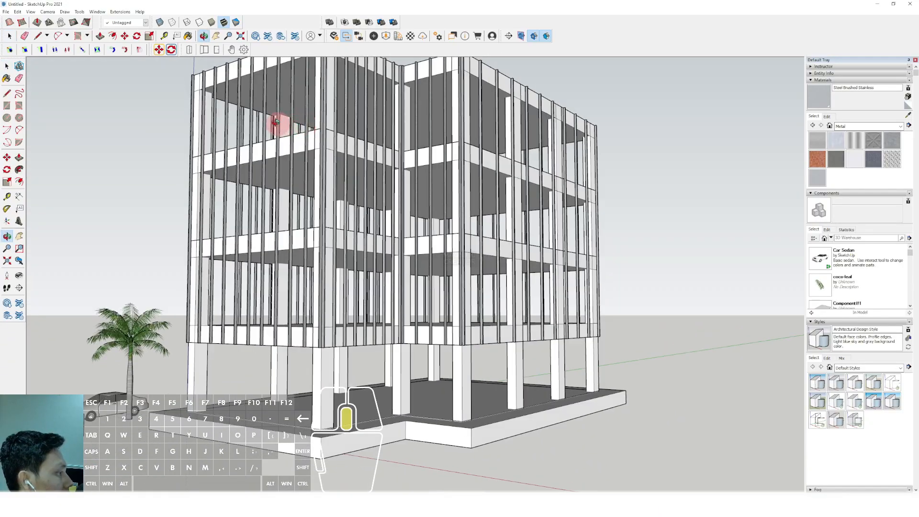
{"action": "scroll", "coordinate": [404, 236], "scroll_direction": "up", "scroll_amount": 4}
{"action": "scroll", "coordinate": [481, 138], "scroll_direction": "down", "scroll_amount": 3}
{"action": "middle_click_drag", "start_coordinate": [466, 220], "coordinate": [445, 264]}
- Open the roof slab for editing and offset its top face outline outward to the strips' outer edge
{"action": "double_click", "coordinate": [493, 213]}
{"action": "left_click", "coordinate": [493, 212]}
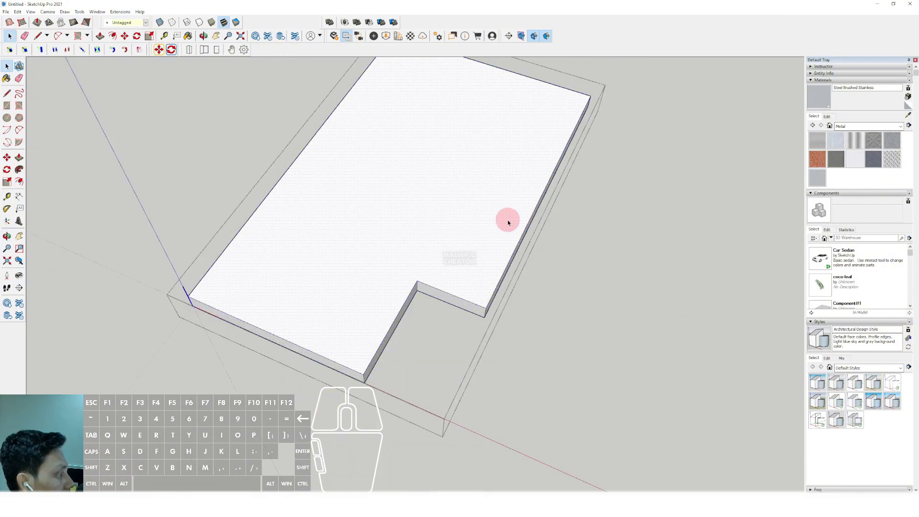
{"action": "scroll", "coordinate": [510, 224], "scroll_direction": "up", "scroll_amount": 5}
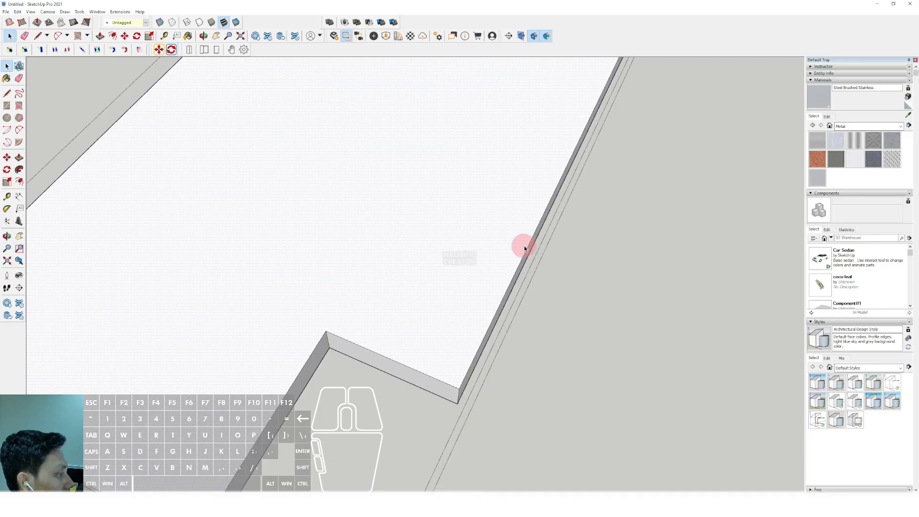
{"action": "left_click_drag", "start_coordinate": [530, 234], "coordinate": [542, 227]}
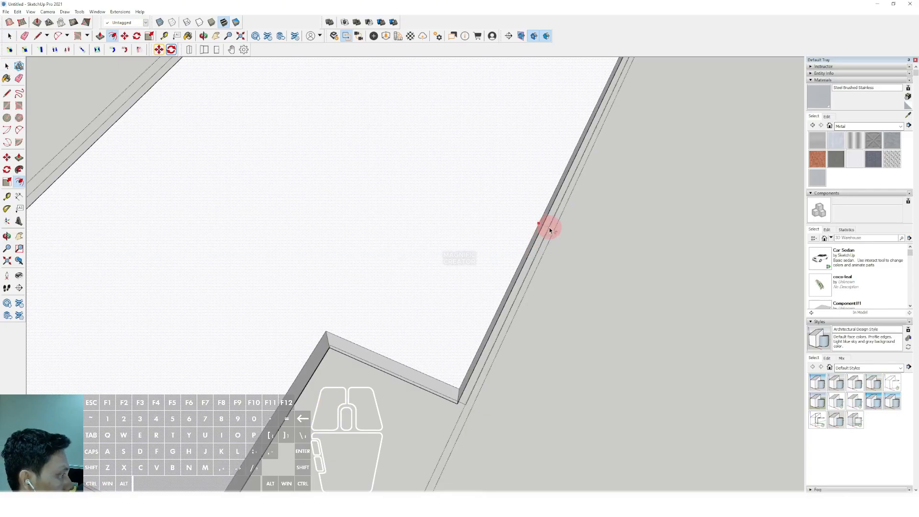
{"action": "scroll", "coordinate": [551, 235], "scroll_direction": "up", "scroll_amount": 6}
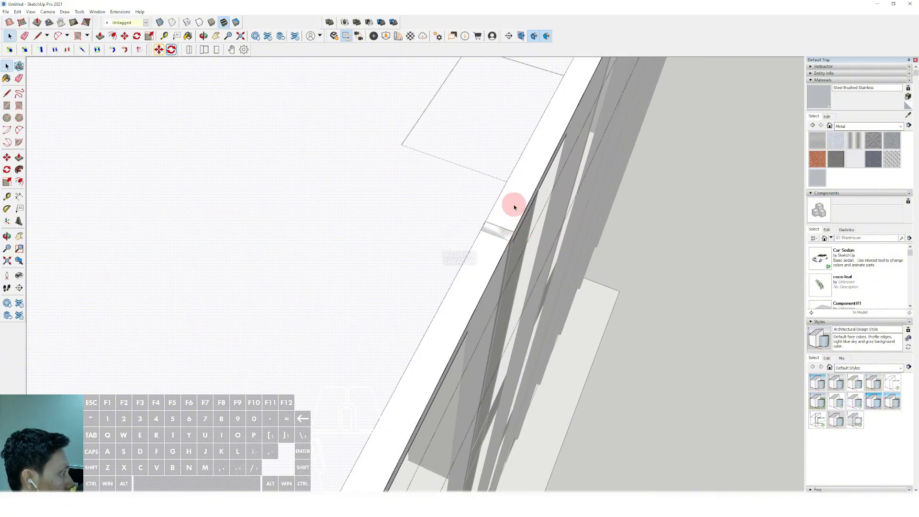
- Cut the offset ring face out of the roof slab and paste it in place outside the slab's group
{"action": "left_click", "coordinate": [514, 207]}
{"action": "middle_click_drag", "start_coordinate": [515, 214], "coordinate": [499, 214]}
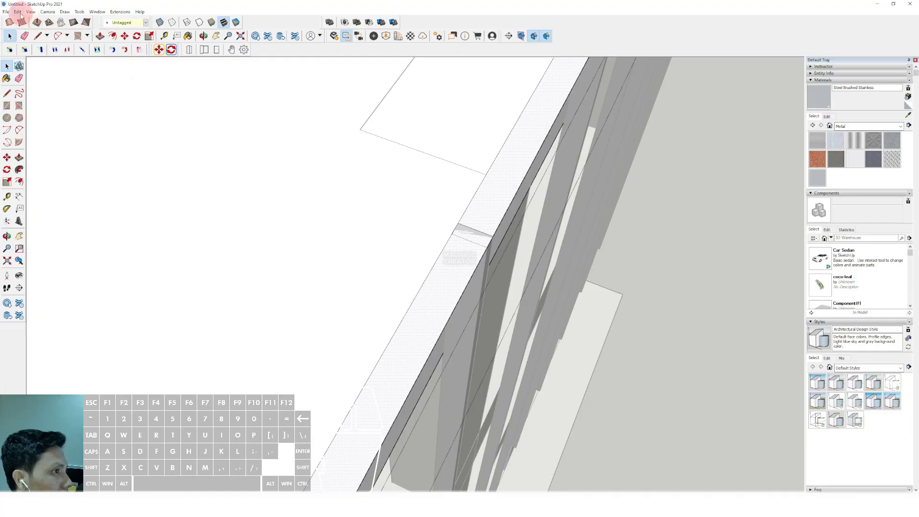
{"action": "left_click", "coordinate": [19, 12]}
{"action": "left_click", "coordinate": [28, 39]}
{"action": "left_click", "coordinate": [680, 242]}
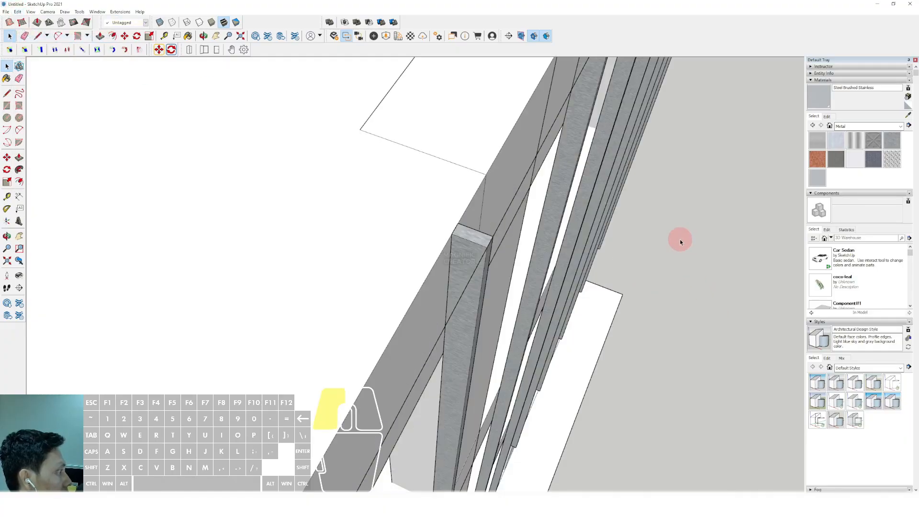
{"action": "left_click", "coordinate": [17, 13]}
{"action": "left_click", "coordinate": [52, 64]}
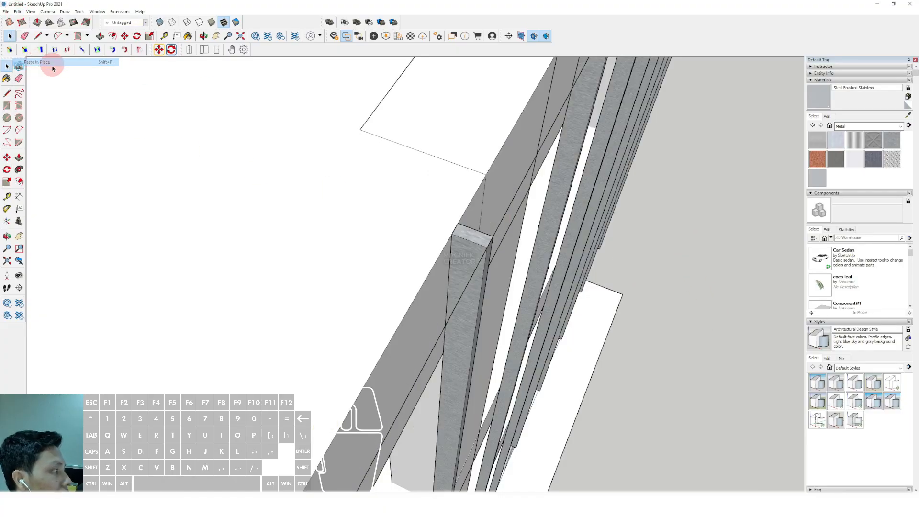
- Push/Pull the ring face at the roof edge downward into a thin band wrapping the strips
{"action": "middle_click_drag", "start_coordinate": [493, 254], "coordinate": [401, 127]}
{"action": "middle_click_drag", "start_coordinate": [499, 215], "coordinate": [503, 131]}
{"action": "key", "text": "v"}
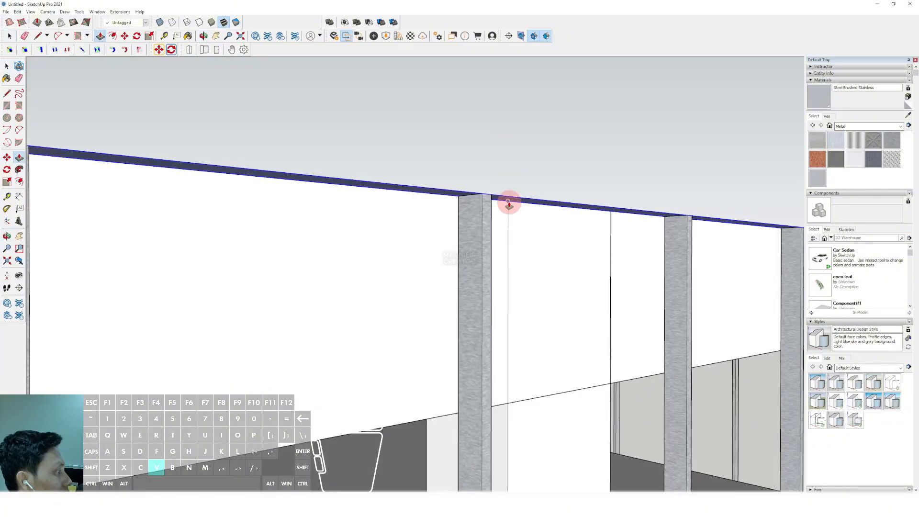
{"action": "left_click", "coordinate": [509, 199]}
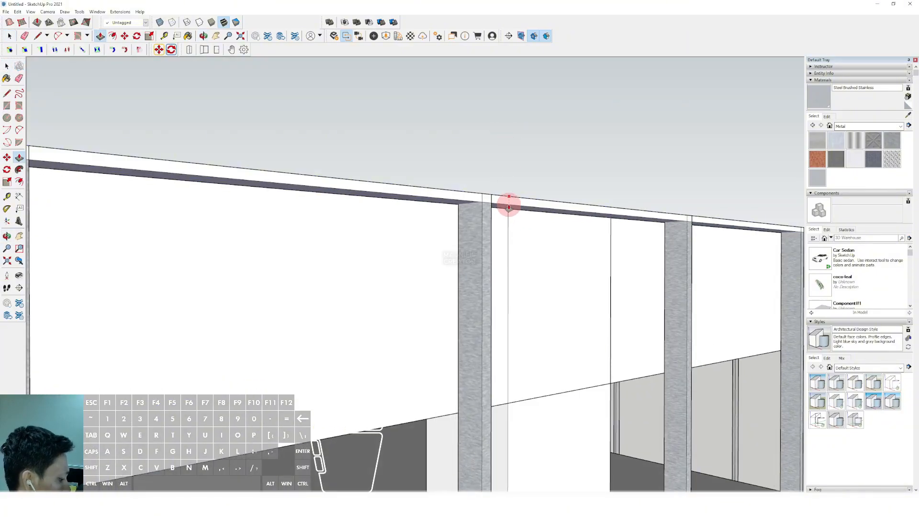
{"action": "key", "text": "Return"}
- Make the roof-edge band a component and paint it with Steel Brushed Stainless
{"action": "right_click", "coordinate": [510, 206]}
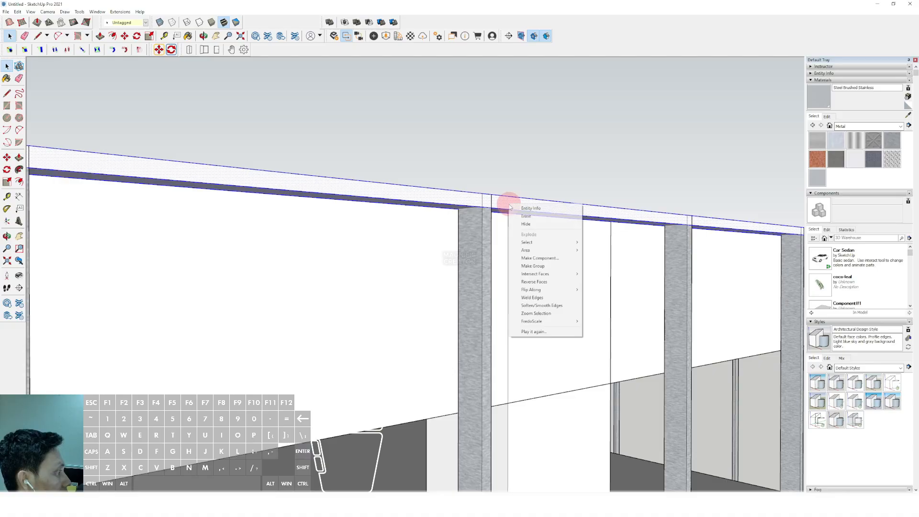
{"action": "left_click", "coordinate": [528, 259]}
{"action": "left_click", "coordinate": [142, 303]}
{"action": "left_click", "coordinate": [877, 82]}
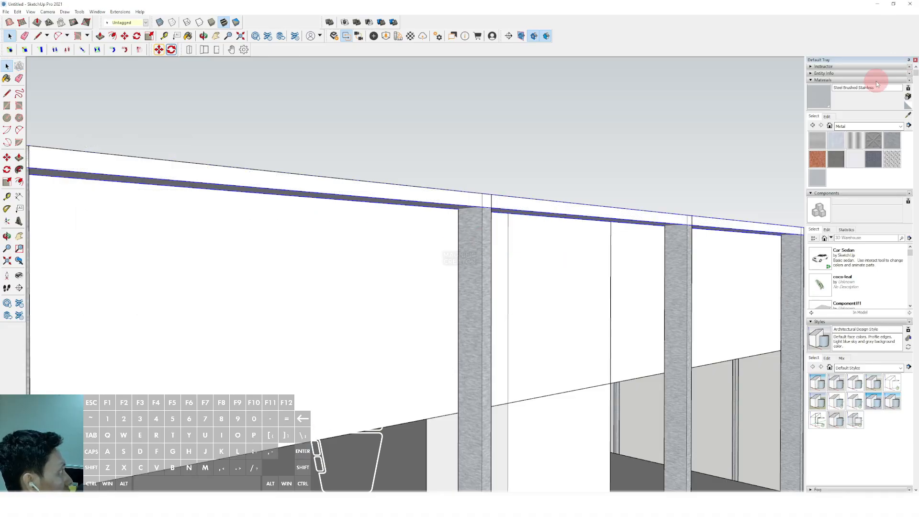
{"action": "left_click", "coordinate": [498, 201]}
{"action": "key", "text": "space"}
- Copy the metal band straight down to the roof slab's lower edge and select both bands
{"action": "scroll", "coordinate": [508, 211], "scroll_direction": "down", "scroll_amount": 1}
{"action": "middle_click_drag", "start_coordinate": [512, 217], "coordinate": [549, 230]}
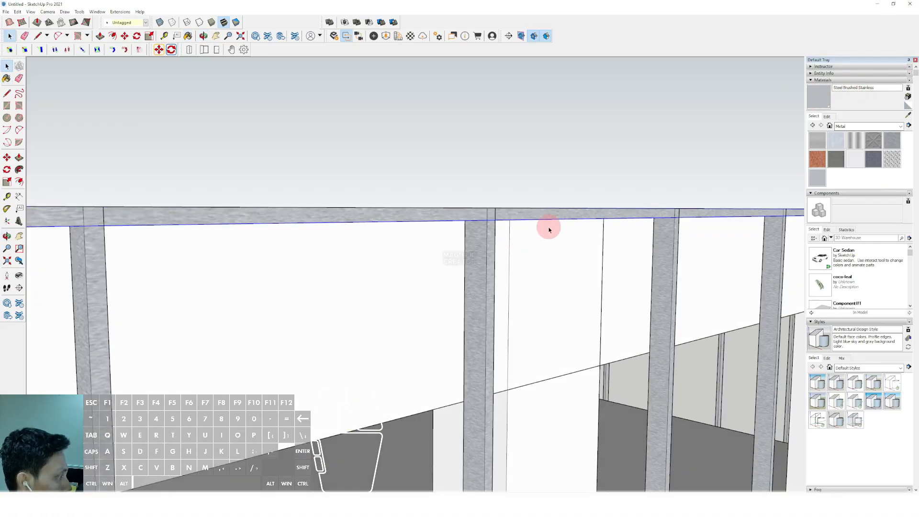
{"action": "left_click", "coordinate": [536, 220], "text": "ctrl"}
{"action": "scroll", "coordinate": [535, 287], "scroll_direction": "down", "scroll_amount": 4}
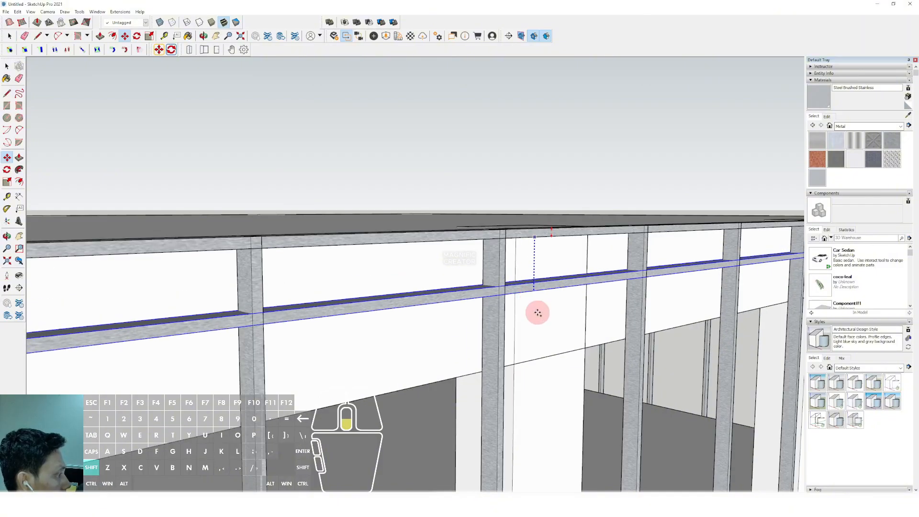
{"action": "middle_click_drag", "start_coordinate": [538, 313], "coordinate": [503, 199], "text": "shift"}
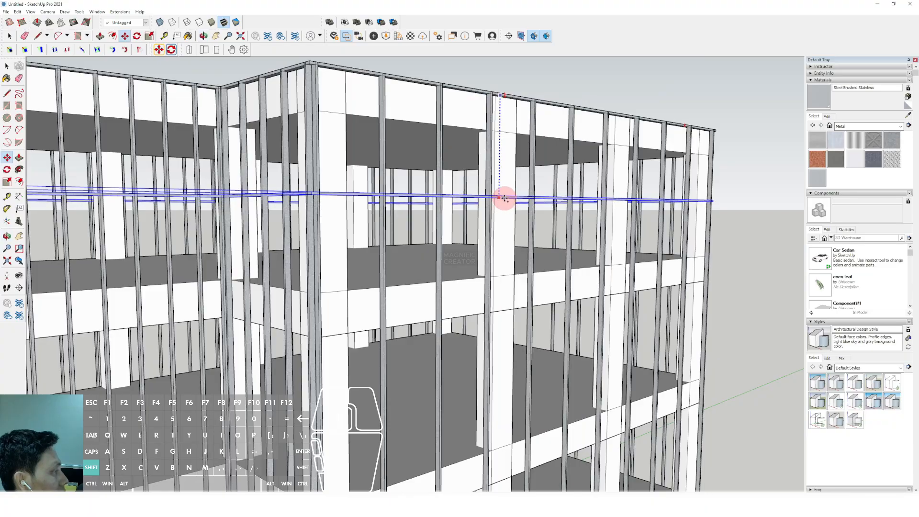
{"action": "scroll", "coordinate": [505, 198], "scroll_direction": "up", "scroll_amount": 6, "text": "shift"}
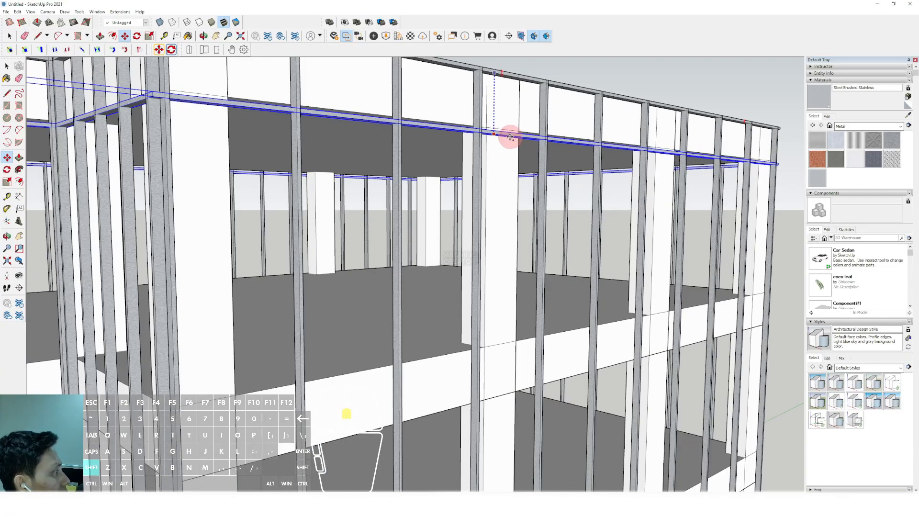
{"action": "key", "text": "space"}
{"action": "scroll", "coordinate": [479, 130], "scroll_direction": "down", "scroll_amount": 6}
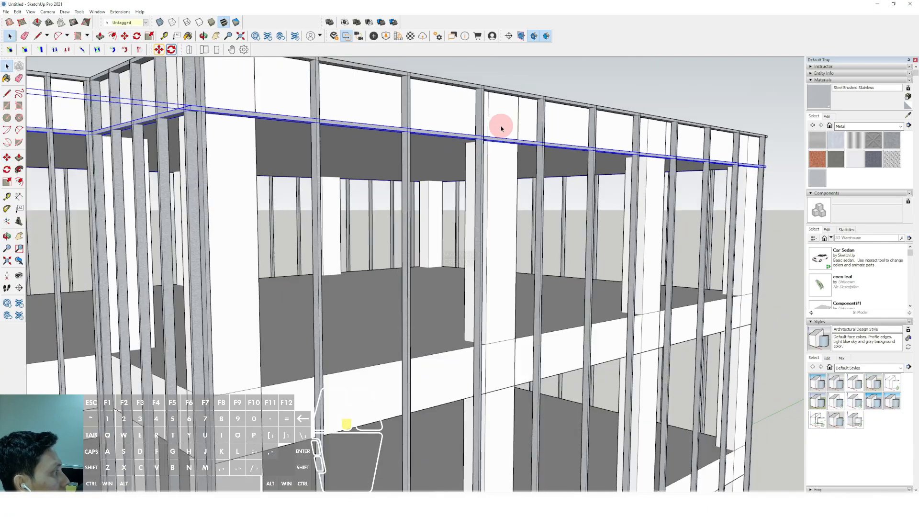
{"action": "scroll", "coordinate": [494, 90], "scroll_direction": "up", "scroll_amount": 3}
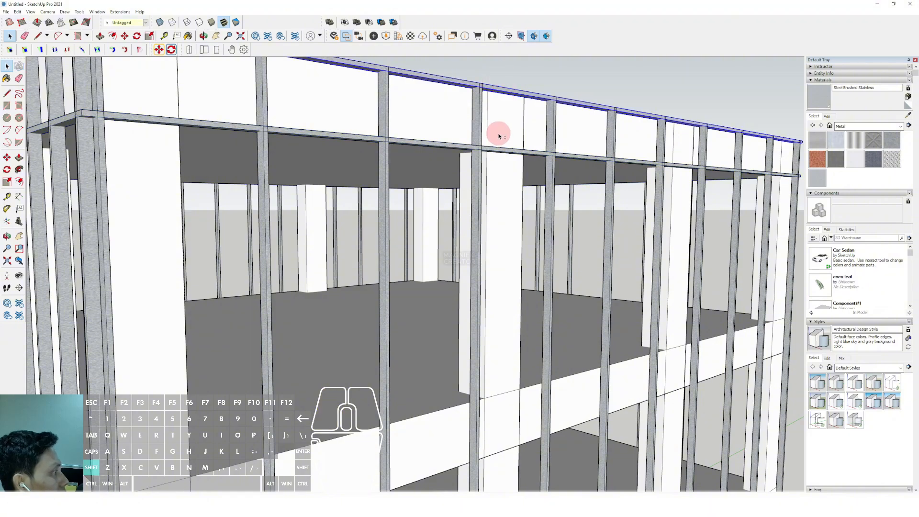
{"action": "scroll", "coordinate": [499, 143], "scroll_direction": "up", "scroll_amount": 2}
{"action": "key", "text": "m"}
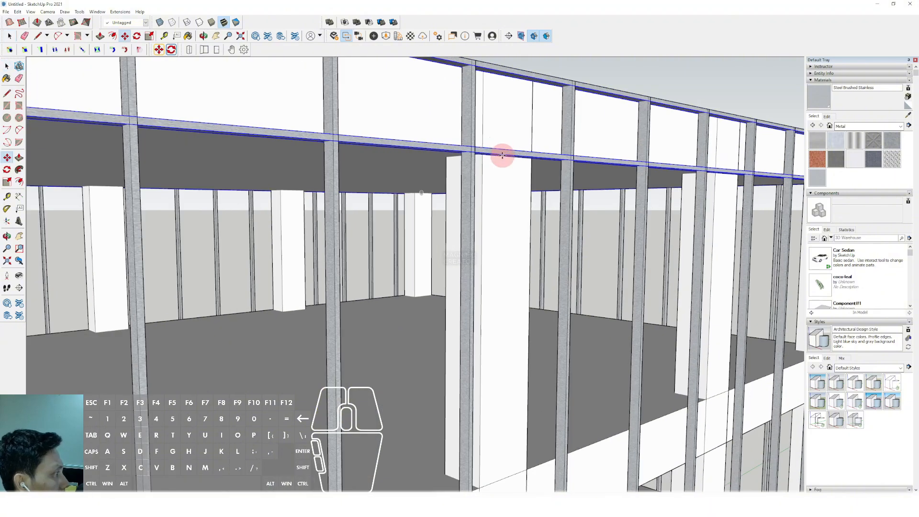
{"action": "left_click", "coordinate": [501, 151]}
{"action": "scroll", "coordinate": [507, 184], "scroll_direction": "down", "scroll_amount": 2, "text": "shift"}
{"action": "middle_click_drag", "start_coordinate": [495, 283], "coordinate": [487, 156], "text": "shift"}
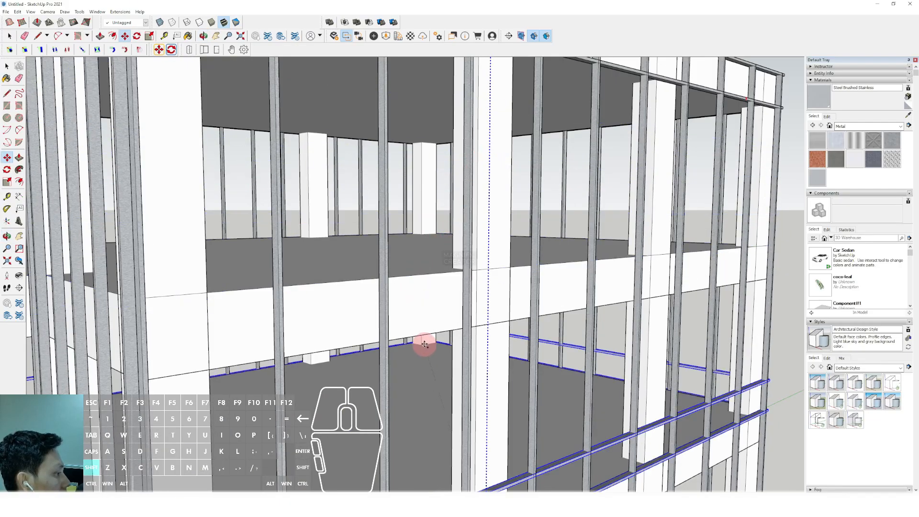
{"action": "key", "text": "space"}
- Copy the pair of roof bands vertically down to the edges of the floor slab directly below the roof
{"action": "scroll", "coordinate": [472, 301], "scroll_direction": "down", "scroll_amount": 2}
{"action": "middle_click_drag", "start_coordinate": [480, 301], "coordinate": [484, 363]}
{"action": "scroll", "coordinate": [483, 201], "scroll_direction": "up", "scroll_amount": 3}
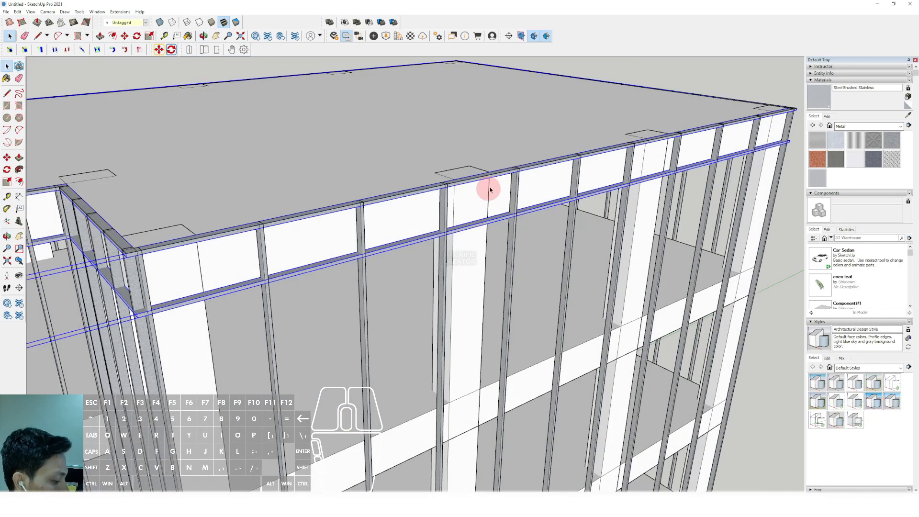
{"action": "key", "text": "m"}
{"action": "scroll", "coordinate": [536, 152], "scroll_direction": "down", "scroll_amount": 2}
{"action": "left_click", "coordinate": [538, 158]}
{"action": "key", "text": "shift"}
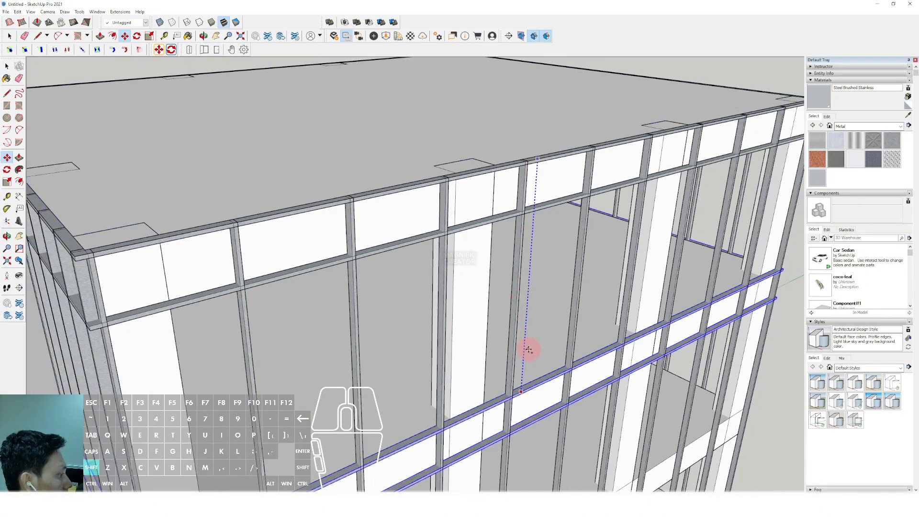
{"action": "key", "text": "space"}
- Copy the band pair from the uppermost floor slab vertically down to the edges of the middle floor slab
{"action": "scroll", "coordinate": [529, 343], "scroll_direction": "down", "scroll_amount": 3}
{"action": "middle_click_drag", "start_coordinate": [529, 343], "coordinate": [483, 220], "text": "shift"}
{"action": "scroll", "coordinate": [484, 205], "scroll_direction": "up", "scroll_amount": 3}
{"action": "scroll", "coordinate": [482, 219], "scroll_direction": "up", "scroll_amount": 2}
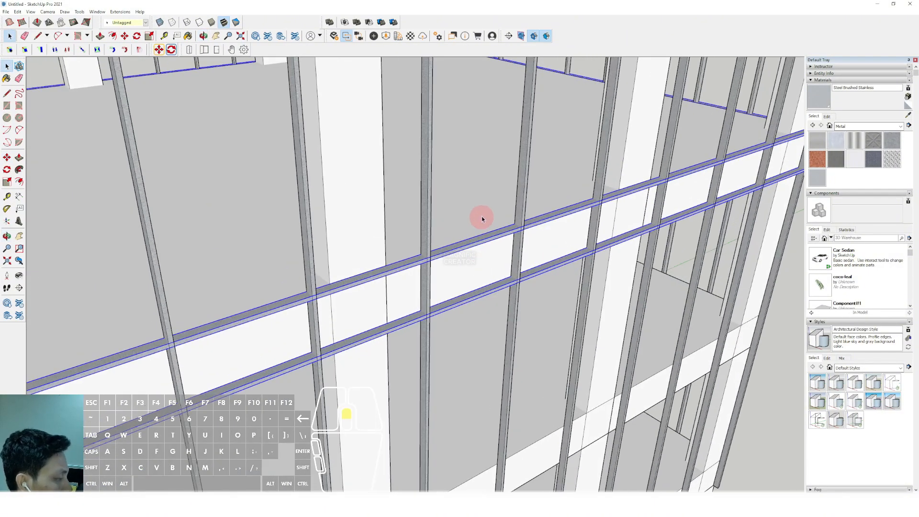
{"action": "scroll", "coordinate": [492, 186], "scroll_direction": "down", "scroll_amount": 3}
{"action": "middle_click_drag", "start_coordinate": [493, 185], "coordinate": [490, 113], "text": "shift"}
{"action": "key", "text": "shift"}
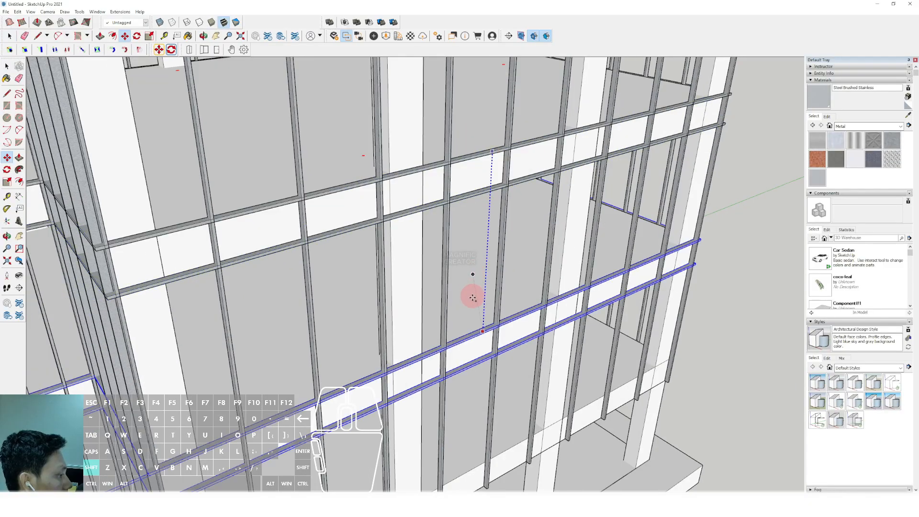
{"action": "scroll", "coordinate": [481, 326], "scroll_direction": "up", "scroll_amount": 1}
{"action": "left_click", "coordinate": [482, 316]}
- Copy the band pair from the middle floor slab straight down to the lowest suspended slab's edges
{"action": "key", "text": "ctrl"}
{"action": "scroll", "coordinate": [481, 314], "scroll_direction": "down", "scroll_amount": 2}
{"action": "middle_click_drag", "start_coordinate": [480, 311], "coordinate": [470, 184], "text": "shift"}
{"action": "key", "text": "shift"}
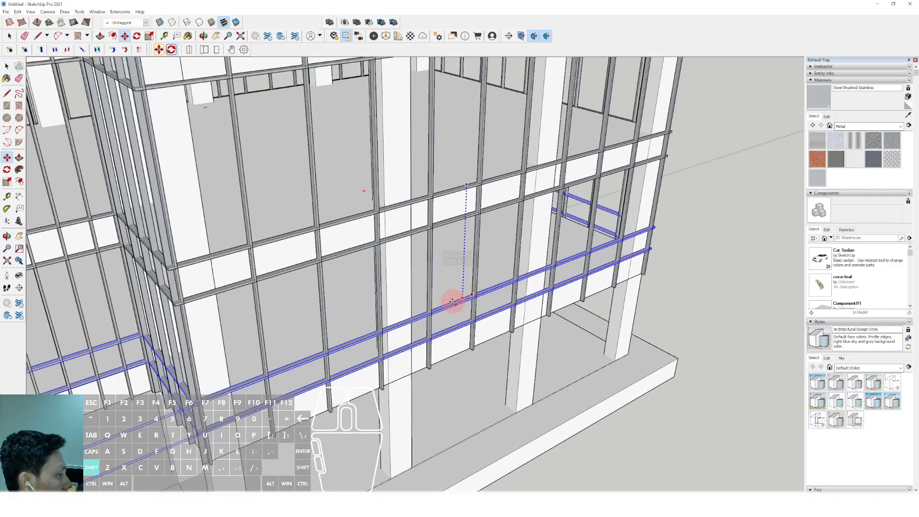
{"action": "left_click", "coordinate": [457, 314]}
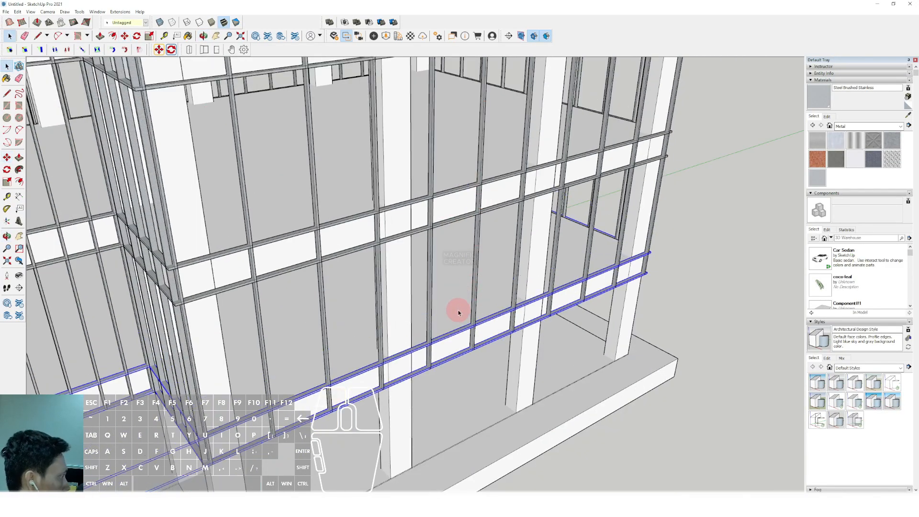
{"action": "scroll", "coordinate": [453, 303], "scroll_direction": "down", "scroll_amount": 4}
- Offset the roof slab's top outline inward inside its group and extrude the thin outer rim upward into a parapet
{"action": "scroll", "coordinate": [441, 240], "scroll_direction": "up", "scroll_amount": 4}
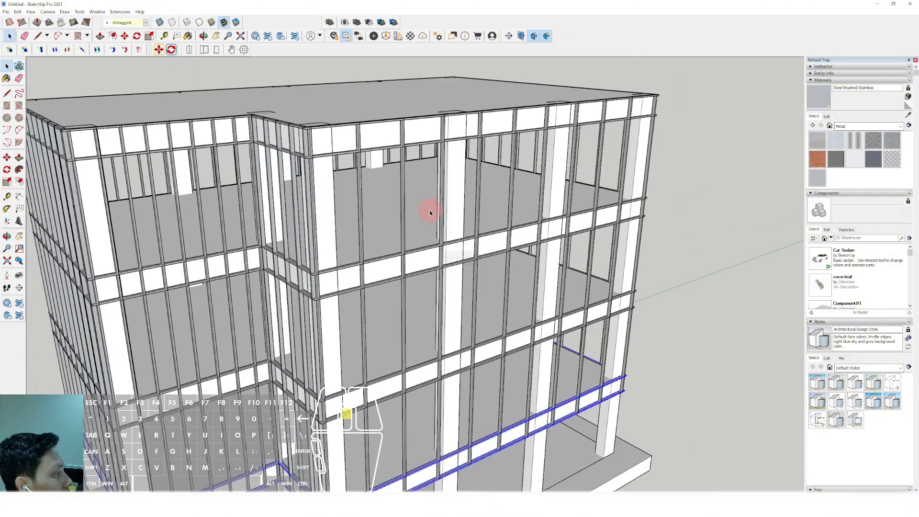
{"action": "middle_click_drag", "start_coordinate": [431, 208], "coordinate": [584, 260], "text": "shift"}
{"action": "left_click", "coordinate": [553, 240]}
{"action": "scroll", "coordinate": [599, 241], "scroll_direction": "up", "scroll_amount": 1}
{"action": "key", "text": "f"}
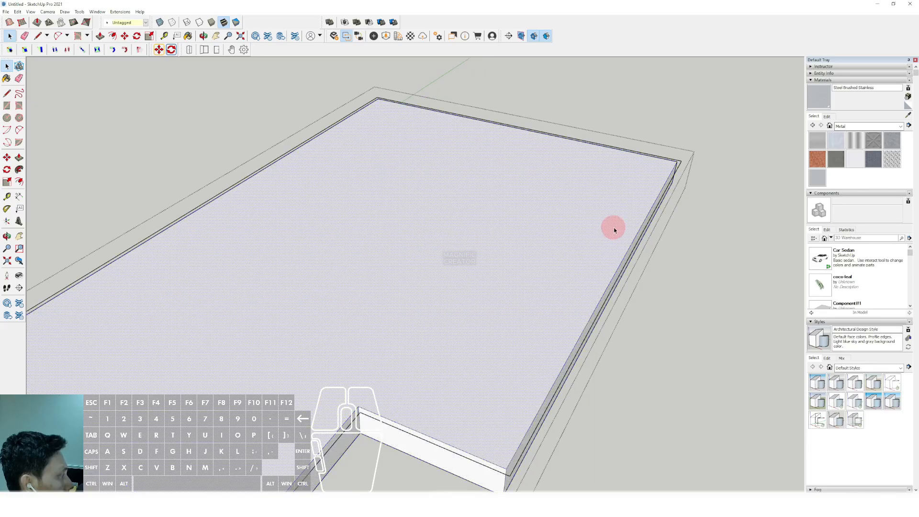
{"action": "left_click", "coordinate": [634, 221]}
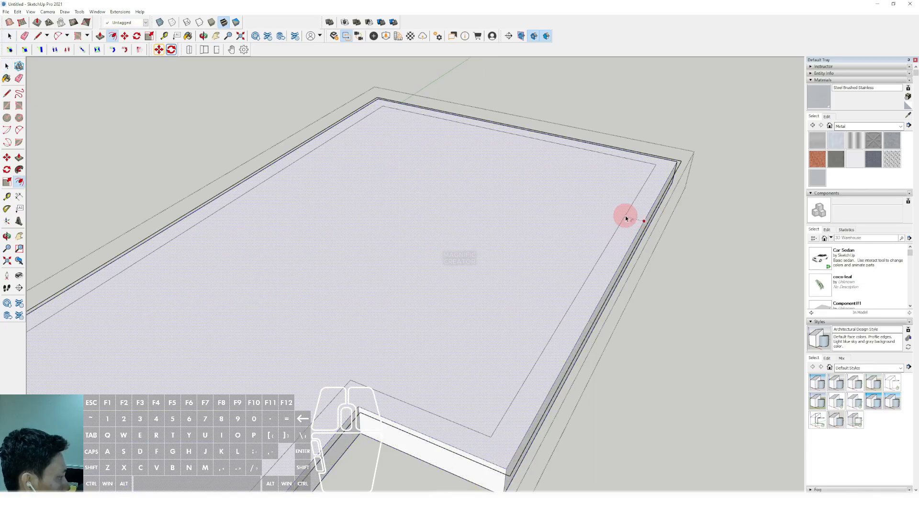
{"action": "key", "text": "Return"}
{"action": "left_click_drag", "start_coordinate": [637, 225], "coordinate": [654, 153]}
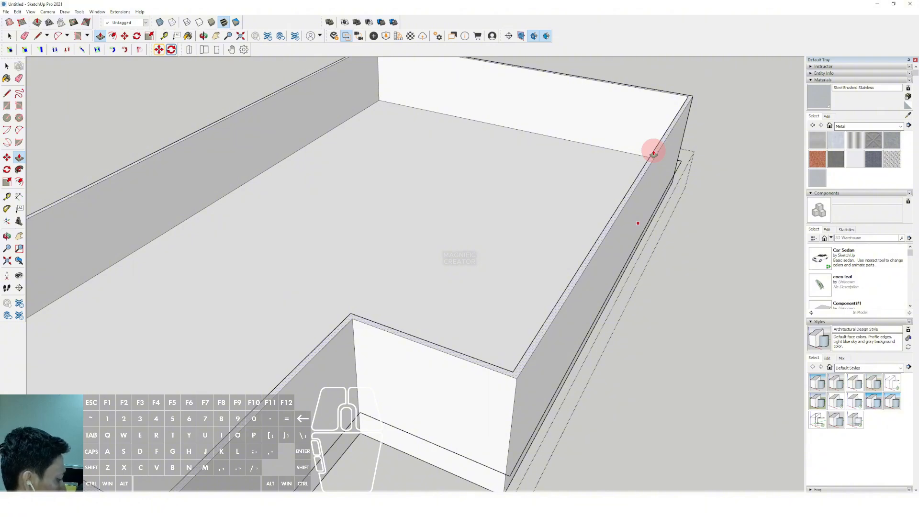
{"action": "key", "text": "Return"}
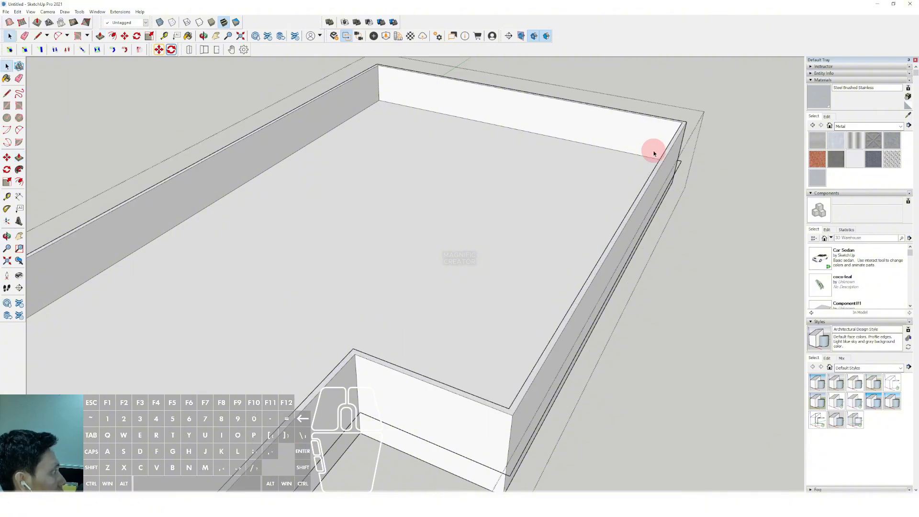
- Draw a large rectangle on the roof near the rear parapet and extrude it upward into a block
{"action": "scroll", "coordinate": [628, 160], "scroll_direction": "down", "scroll_amount": 3}
{"action": "scroll", "coordinate": [554, 245], "scroll_direction": "up", "scroll_amount": 5}
{"action": "key", "text": "r"}
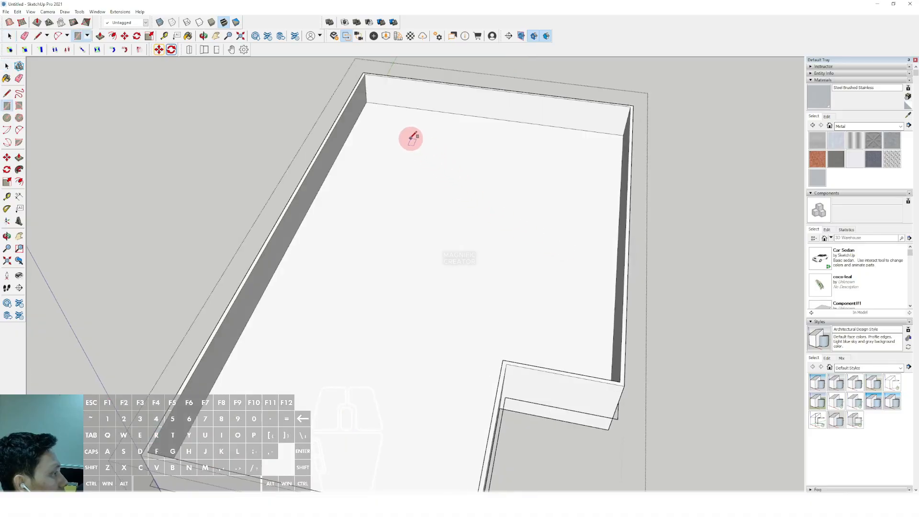
{"action": "left_click", "coordinate": [403, 135]}
{"action": "left_click", "coordinate": [527, 264]}
{"action": "key", "text": "p"}
{"action": "left_click", "coordinate": [490, 199]}
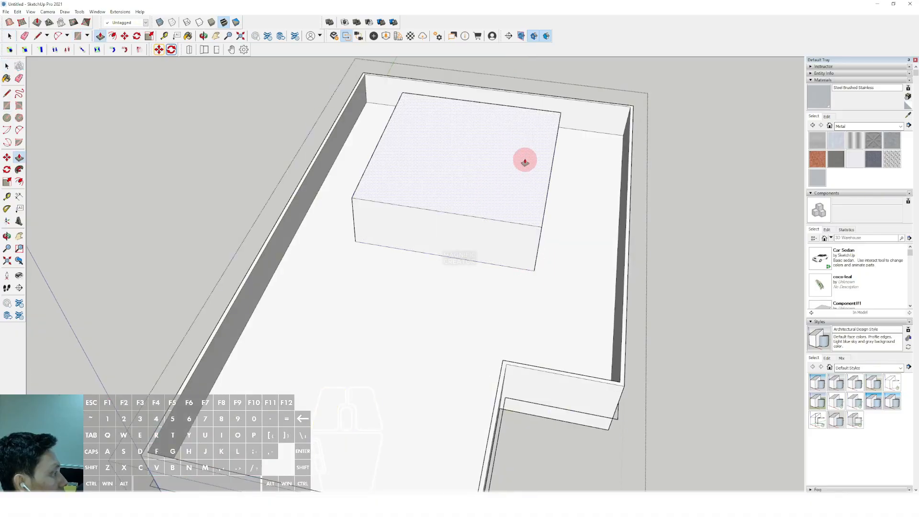
{"action": "left_click", "coordinate": [519, 150]}
{"action": "key", "text": "space"}
- Select the bands at the slabs' lower edges and copy them straight down, to somewhat below mid-height of the open storeys
{"action": "scroll", "coordinate": [524, 228], "scroll_direction": "down", "scroll_amount": 5}
{"action": "middle_click_drag", "start_coordinate": [426, 164], "coordinate": [467, 89]}
{"action": "scroll", "coordinate": [480, 212], "scroll_direction": "up", "scroll_amount": 1}
{"action": "middle_click_drag", "start_coordinate": [480, 212], "coordinate": [443, 136]}
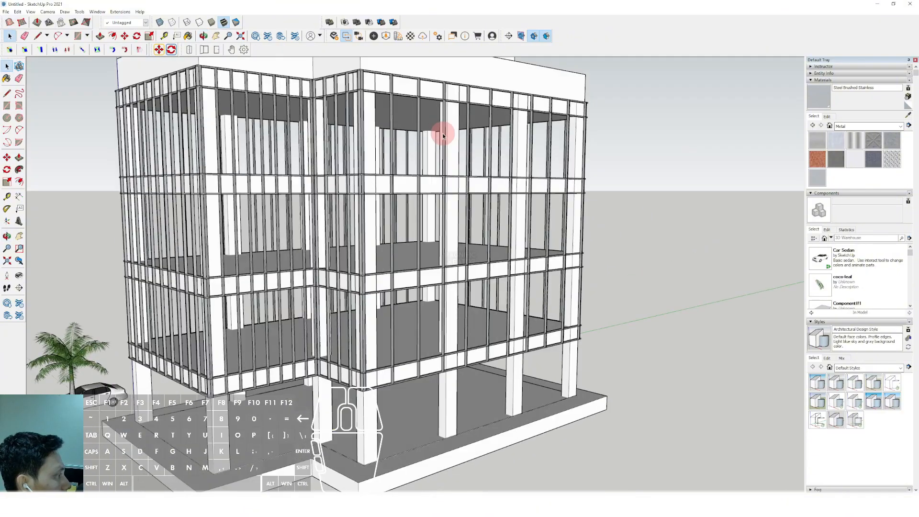
{"action": "scroll", "coordinate": [447, 188], "scroll_direction": "up", "scroll_amount": 2}
{"action": "middle_click_drag", "start_coordinate": [448, 191], "coordinate": [471, 225]}
{"action": "scroll", "coordinate": [603, 158], "scroll_direction": "up", "scroll_amount": 3}
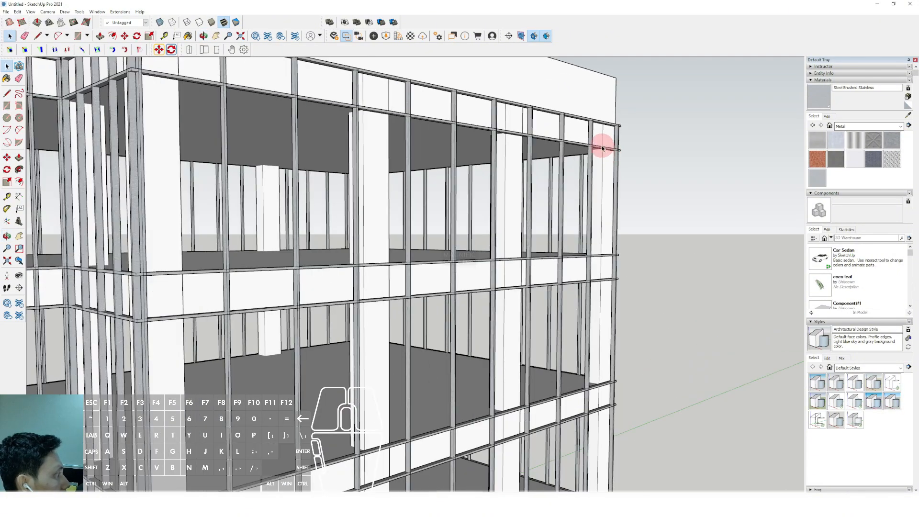
{"action": "scroll", "coordinate": [605, 199], "scroll_direction": "up", "scroll_amount": 1}
{"action": "middle_click_drag", "start_coordinate": [605, 199], "coordinate": [552, 154]}
{"action": "scroll", "coordinate": [543, 191], "scroll_direction": "up", "scroll_amount": 2}
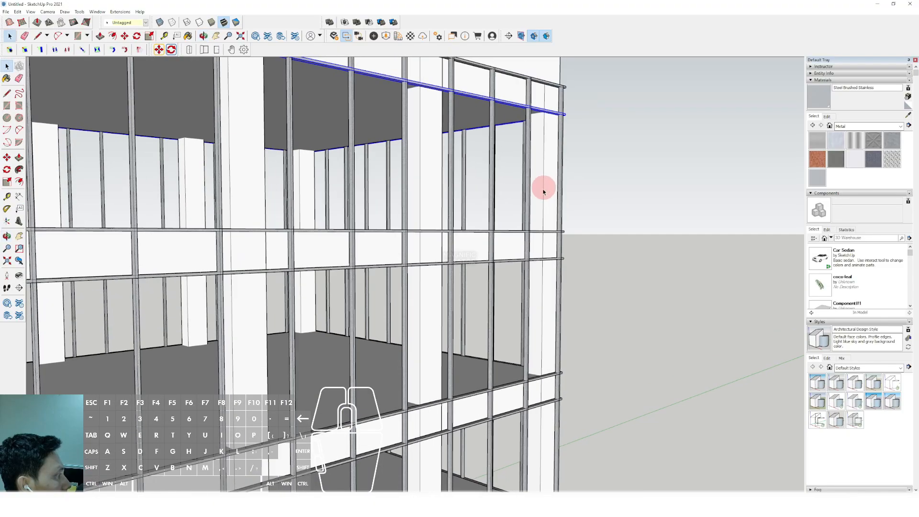
{"action": "middle_click_drag", "start_coordinate": [539, 263], "coordinate": [542, 174]}
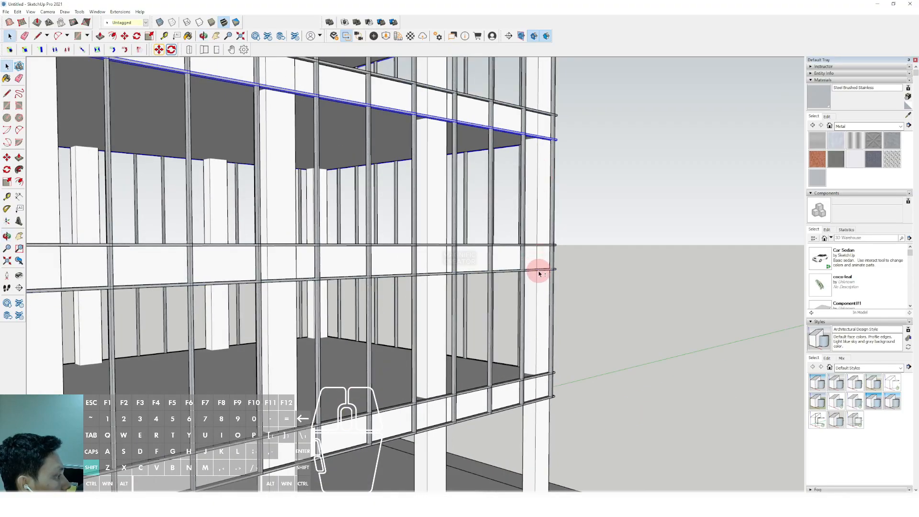
{"action": "middle_click_drag", "start_coordinate": [540, 274], "coordinate": [533, 162]}
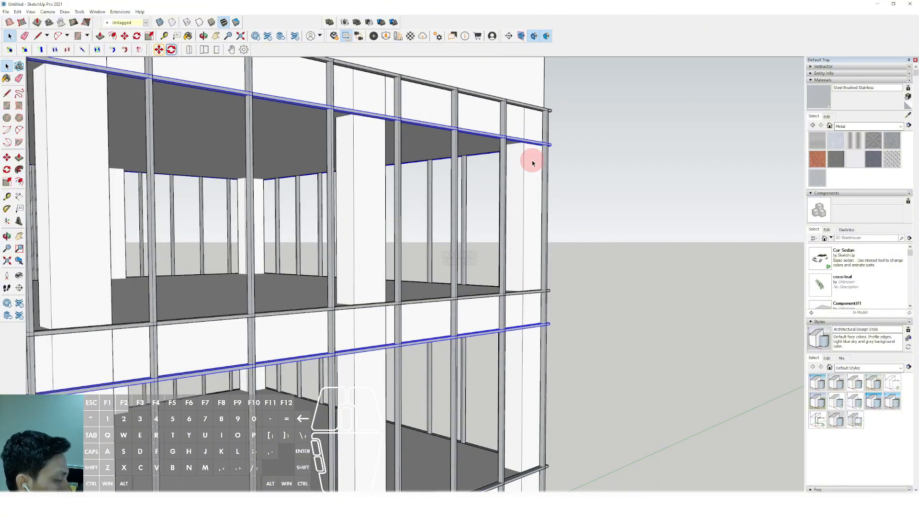
{"action": "left_click", "coordinate": [552, 147]}
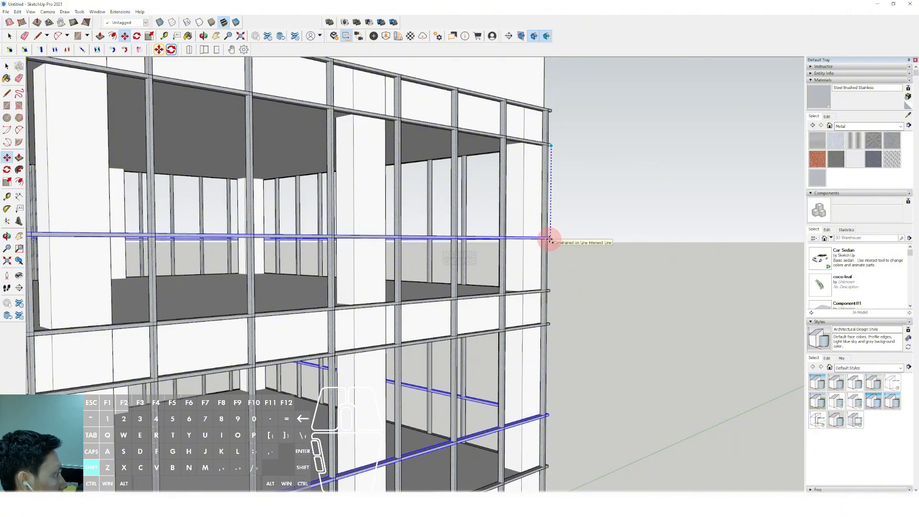
{"action": "left_click", "coordinate": [552, 238]}
{"action": "key", "text": "space"}
- Copy the topmost metal band straight up to the parapet's top edge, with another copy halfway up the parapet
{"action": "scroll", "coordinate": [544, 224], "scroll_direction": "down", "scroll_amount": 10}
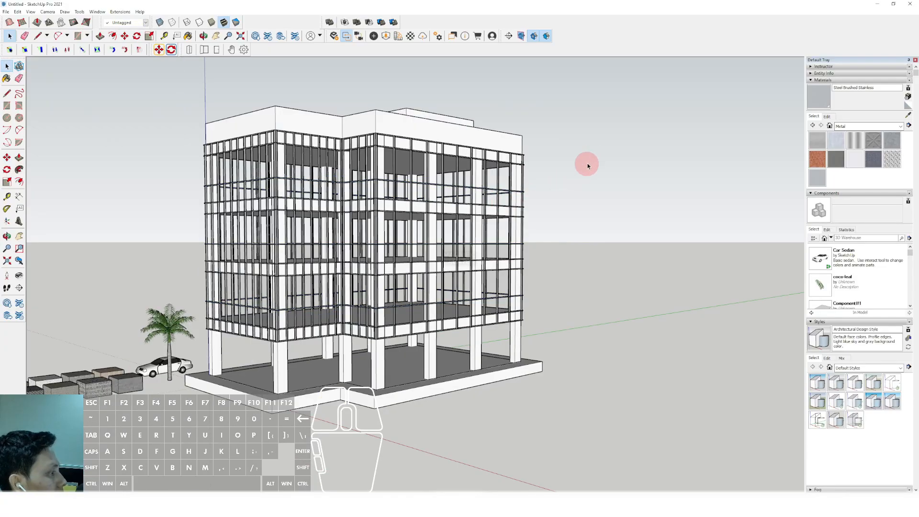
{"action": "mouse_move", "coordinate": [353, 254]}
{"action": "middle_mouse_down"}
{"action": "mouse_move", "coordinate": [568, 230]}
{"action": "mouse_move", "coordinate": [611, 234]}
{"action": "mouse_move", "coordinate": [542, 257]}
{"action": "mouse_move", "coordinate": [523, 246]}
{"action": "middle_mouse_up"}
{"action": "mouse_move", "coordinate": [465, 249]}
{"action": "middle_mouse_down"}
{"action": "mouse_move", "coordinate": [427, 215]}
{"action": "mouse_move", "coordinate": [550, 217]}
{"action": "mouse_move", "coordinate": [222, 228]}
{"action": "mouse_move", "coordinate": [442, 208]}
{"action": "middle_mouse_up"}
{"action": "scroll", "coordinate": [423, 162], "scroll_direction": "up", "scroll_amount": 10}
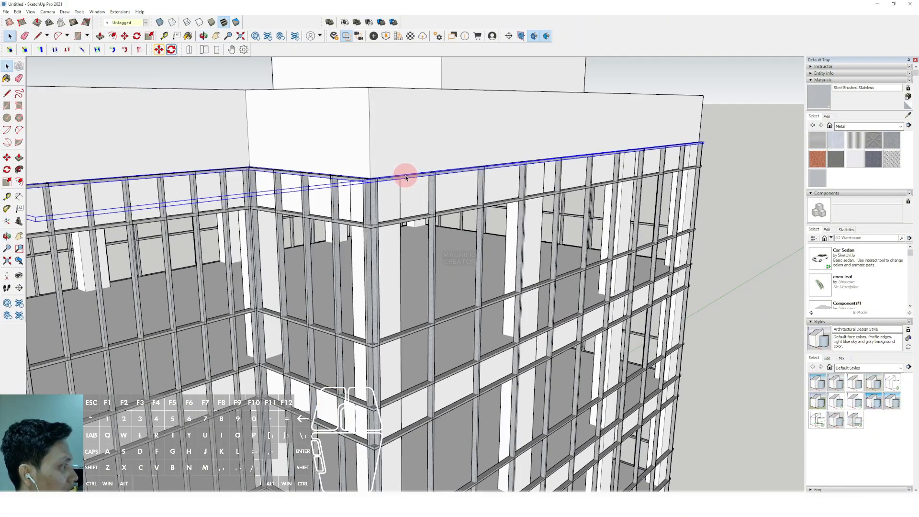
{"action": "middle_click_drag", "start_coordinate": [406, 178], "coordinate": [399, 193]}
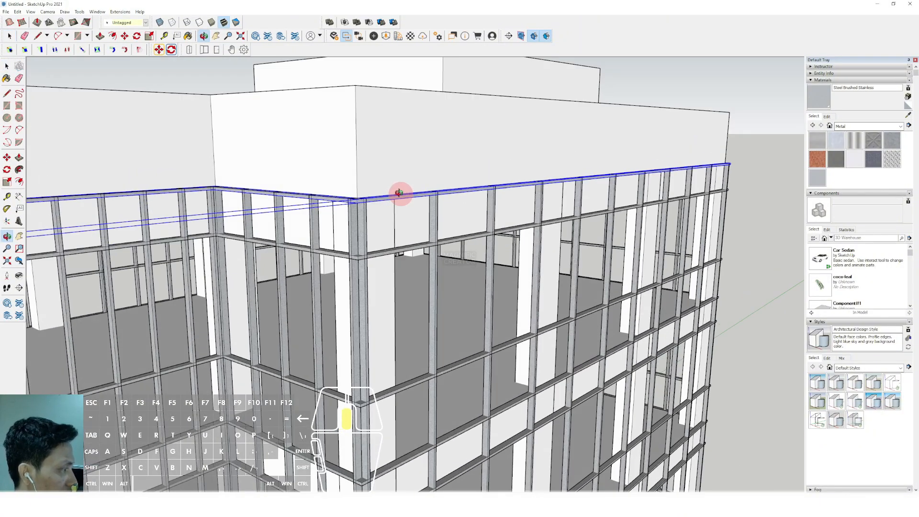
{"action": "scroll", "coordinate": [401, 196], "scroll_direction": "up", "scroll_amount": 2}
{"action": "key", "text": "m"}
{"action": "key", "text": "ctrl"}
{"action": "left_click", "coordinate": [405, 195]}
{"action": "middle_click_drag", "start_coordinate": [381, 104], "coordinate": [407, 222], "text": "shift"}
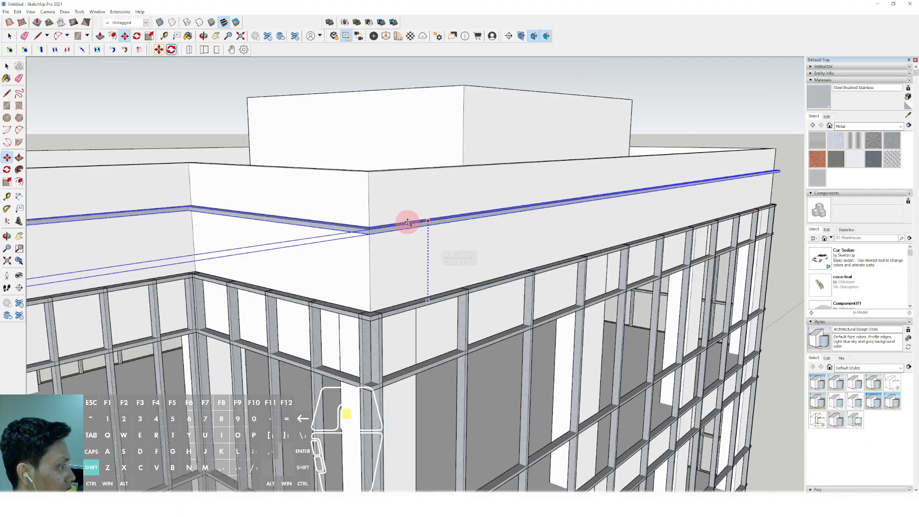
{"action": "scroll", "coordinate": [407, 222], "scroll_direction": "up", "scroll_amount": 1, "text": "shift"}
{"action": "mouse_move", "coordinate": [357, 175]}
{"action": "middle_mouse_down", "text": "shift"}
{"action": "mouse_move", "coordinate": [366, 220]}
{"action": "mouse_move", "coordinate": [360, 214]}
{"action": "middle_mouse_up", "text": "shift"}
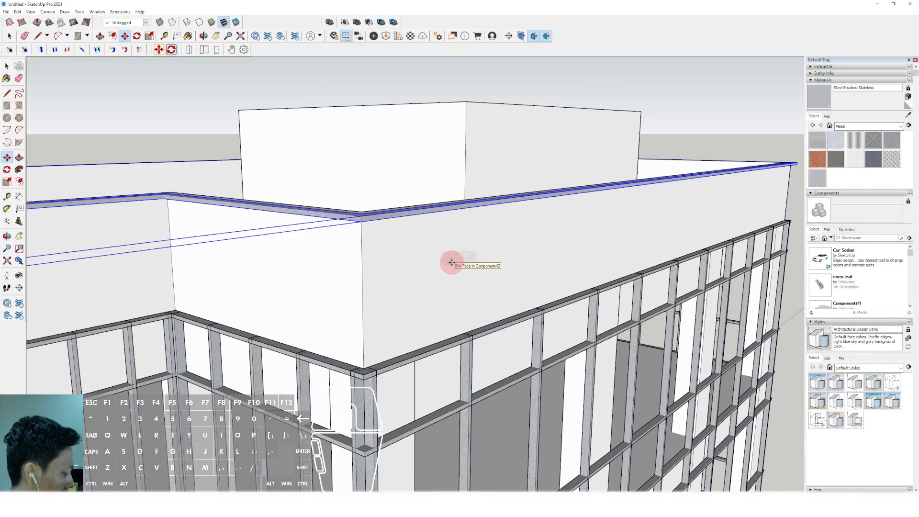
{"action": "key", "text": "Return"}
{"action": "key", "text": "space"}
- Open a vertical strip for editing and extrude its top face upward so all strips reach the parapet's top band
{"action": "scroll", "coordinate": [454, 351], "scroll_direction": "down", "scroll_amount": 1}
{"action": "scroll", "coordinate": [455, 351], "scroll_direction": "up", "scroll_amount": 1}
{"action": "triple_click", "coordinate": [465, 349]}
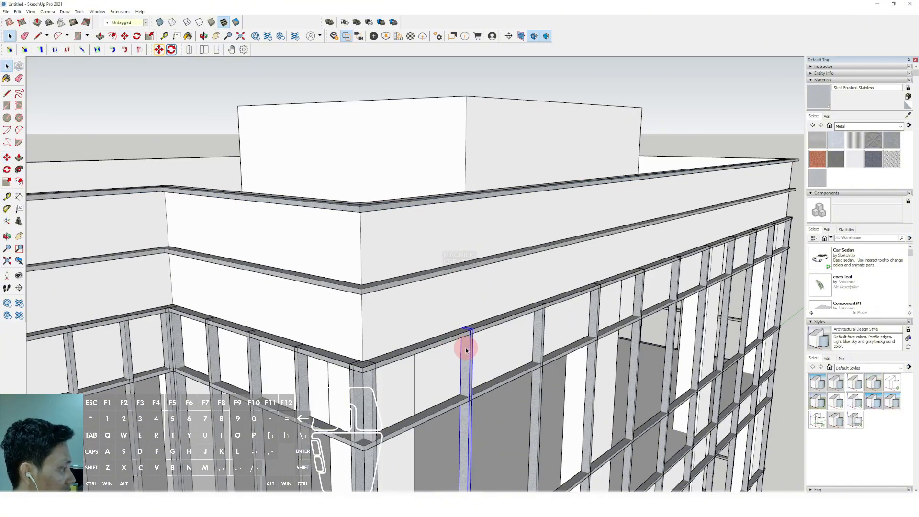
{"action": "key", "text": "p"}
{"action": "left_click", "coordinate": [468, 329]}
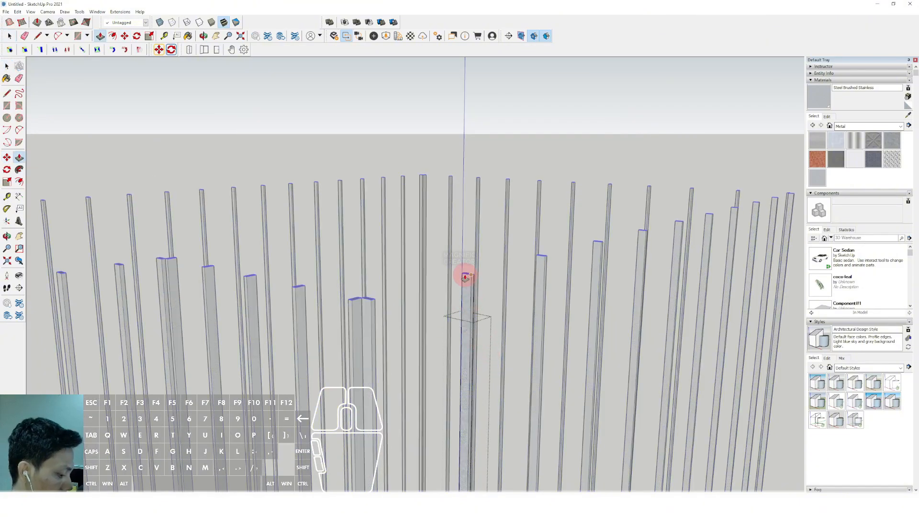
{"action": "left_click", "coordinate": [487, 199]}
{"action": "key", "text": "space"}
{"action": "scroll", "coordinate": [470, 206], "scroll_direction": "down", "scroll_amount": 1}
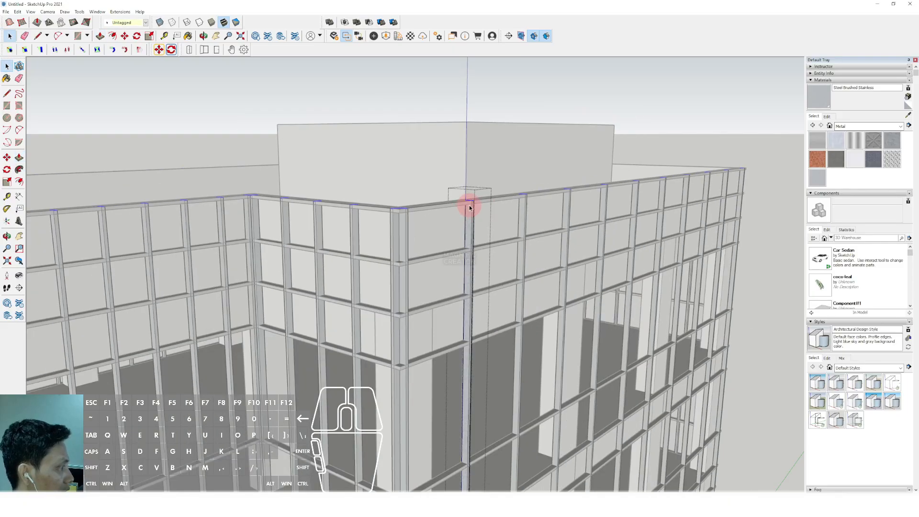
{"action": "left_click", "coordinate": [627, 125]}
- Open the roof slab group and offset the parapet's outer top outline outward to the outer edge of the metal band
{"action": "scroll", "coordinate": [500, 207], "scroll_direction": "down", "scroll_amount": 4}
{"action": "middle_click_drag", "start_coordinate": [497, 168], "coordinate": [518, 224]}
{"action": "scroll", "coordinate": [517, 224], "scroll_direction": "up", "scroll_amount": 4}
{"action": "scroll", "coordinate": [514, 242], "scroll_direction": "up", "scroll_amount": 3}
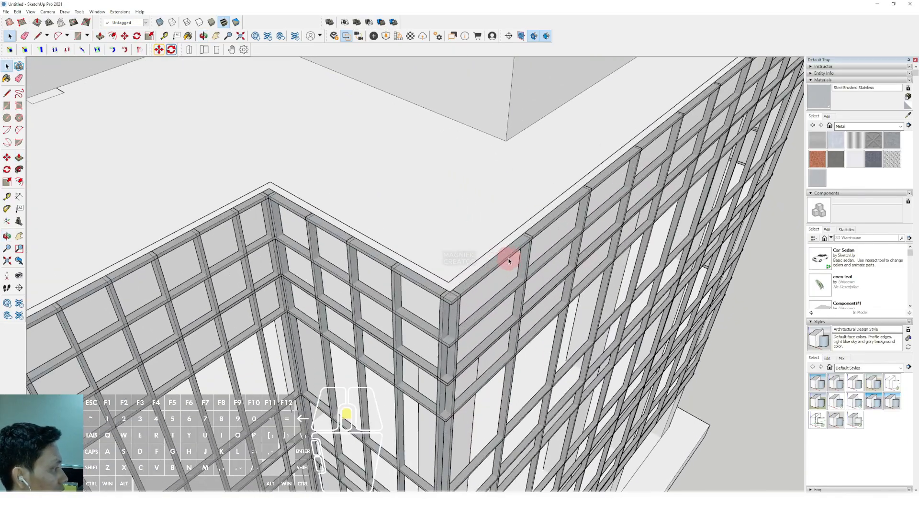
{"action": "scroll", "coordinate": [474, 275], "scroll_direction": "up", "scroll_amount": 1}
{"action": "left_click", "coordinate": [468, 272]}
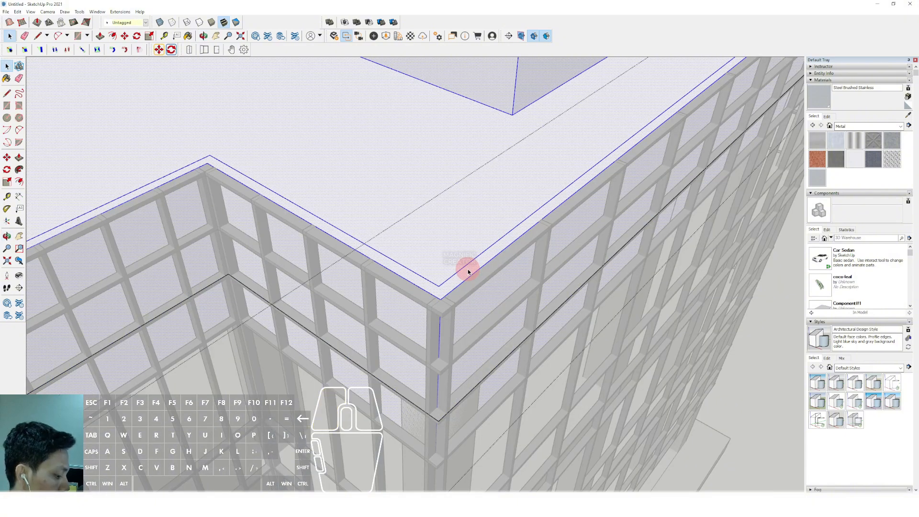
{"action": "key", "text": "h"}
{"action": "left_click", "coordinate": [476, 269]}
{"action": "middle_click_drag", "start_coordinate": [477, 269], "coordinate": [564, 270]}
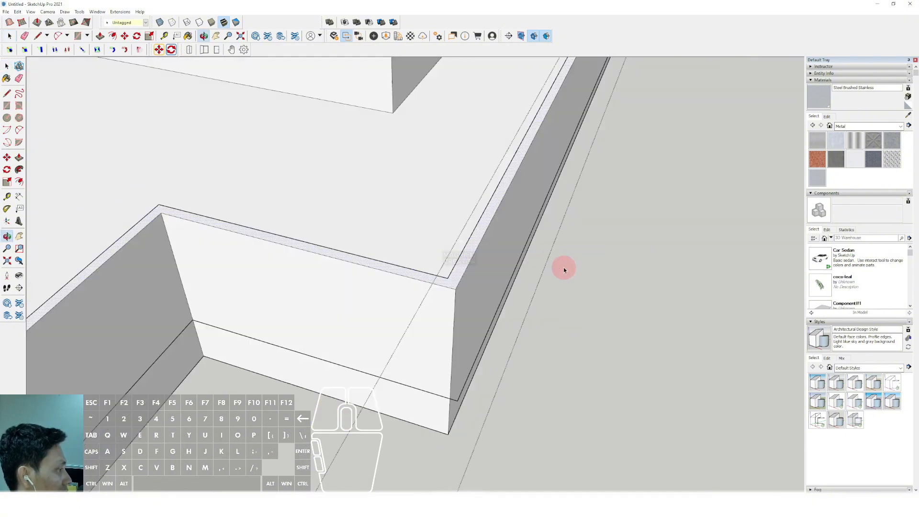
{"action": "left_click", "coordinate": [487, 234]}
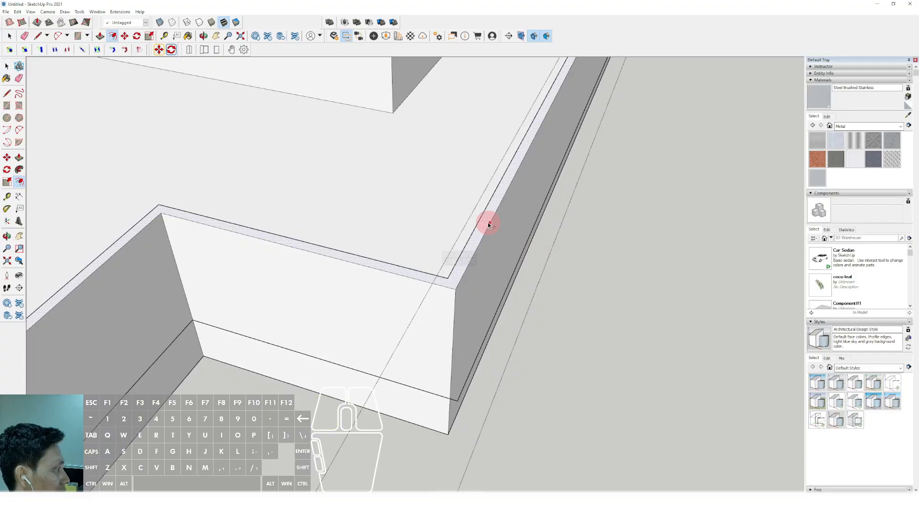
{"action": "left_click", "coordinate": [489, 223]}
{"action": "scroll", "coordinate": [502, 232], "scroll_direction": "up", "scroll_amount": 5}
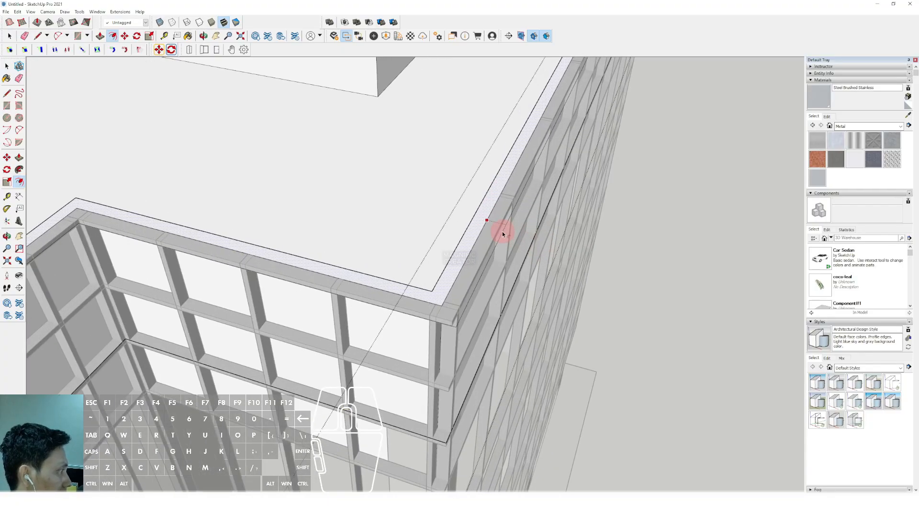
{"action": "left_click", "coordinate": [501, 220]}
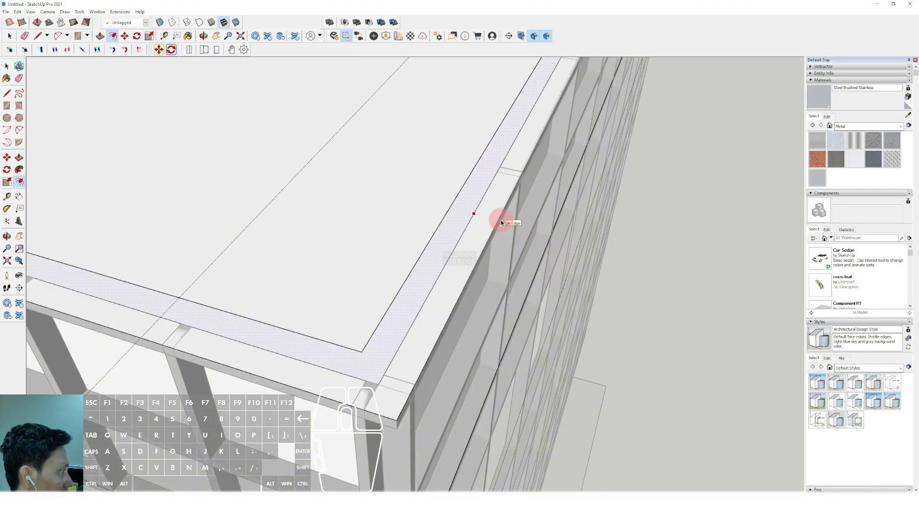
{"action": "key", "text": "space"}
{"action": "scroll", "coordinate": [492, 216], "scroll_direction": "up", "scroll_amount": 3}
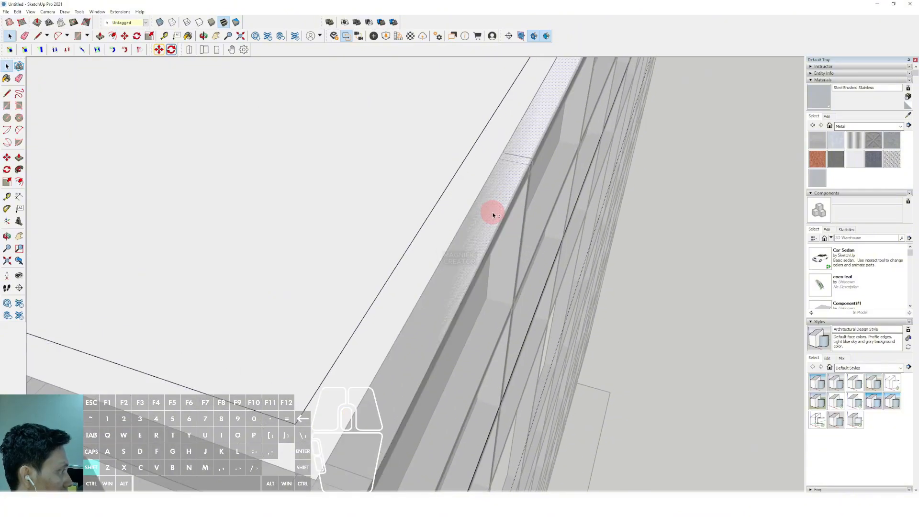
{"action": "left_click", "coordinate": [507, 214]}
{"action": "triple_click", "coordinate": [508, 212]}
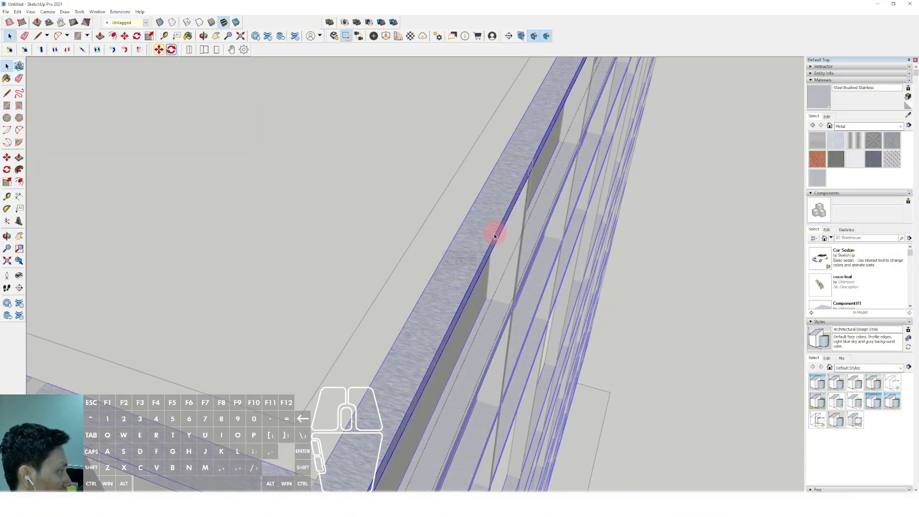
{"action": "scroll", "coordinate": [495, 236], "scroll_direction": "down", "scroll_amount": 5}
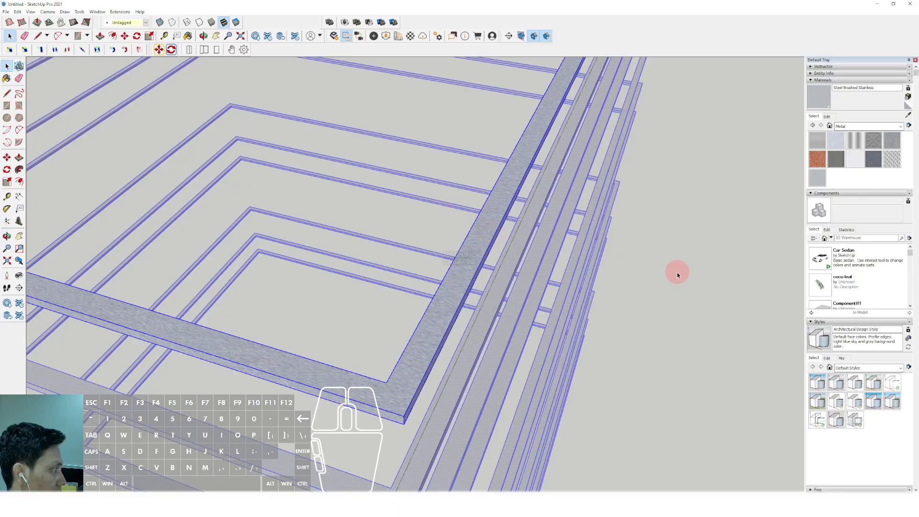
- Offset the new outline around the parapet slightly outward again to form a thin double outline
{"action": "scroll", "coordinate": [455, 226], "scroll_direction": "up", "scroll_amount": 6}
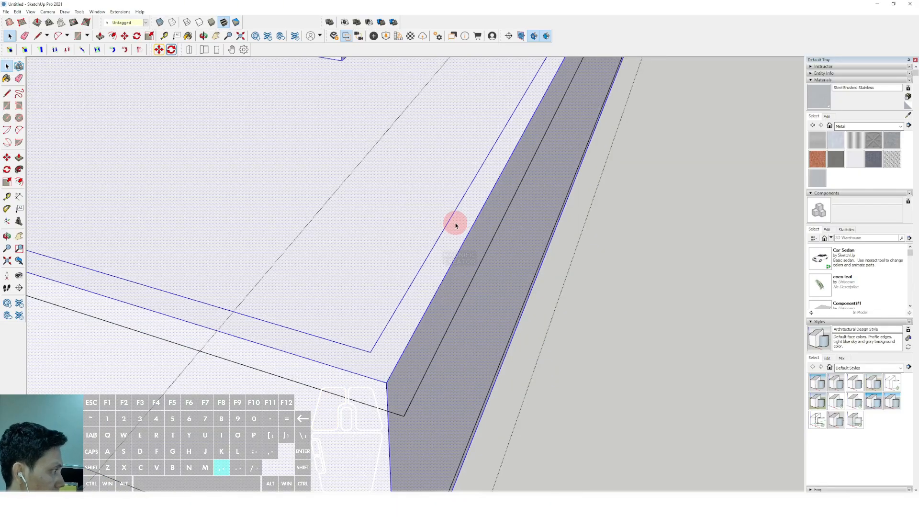
{"action": "middle_click_drag", "start_coordinate": [456, 225], "coordinate": [471, 206]}
{"action": "left_click", "coordinate": [473, 202]}
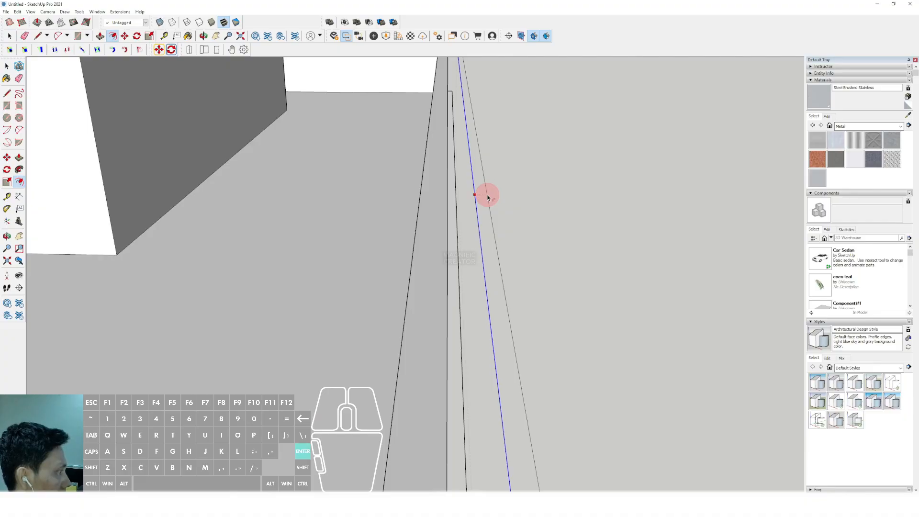
{"action": "left_click", "coordinate": [488, 197]}
{"action": "key", "text": "space"}
{"action": "left_click", "coordinate": [458, 226]}
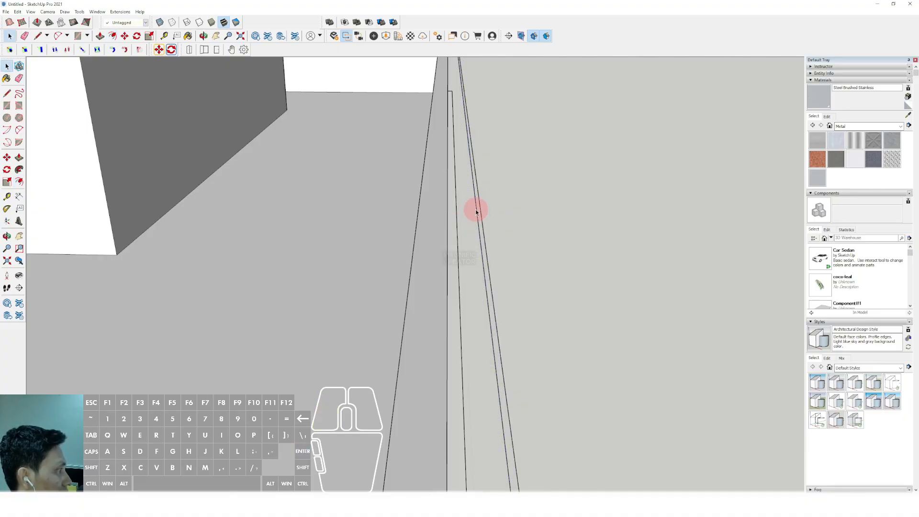
{"action": "middle_click_drag", "start_coordinate": [477, 212], "coordinate": [477, 201]}
{"action": "key", "text": "l"}
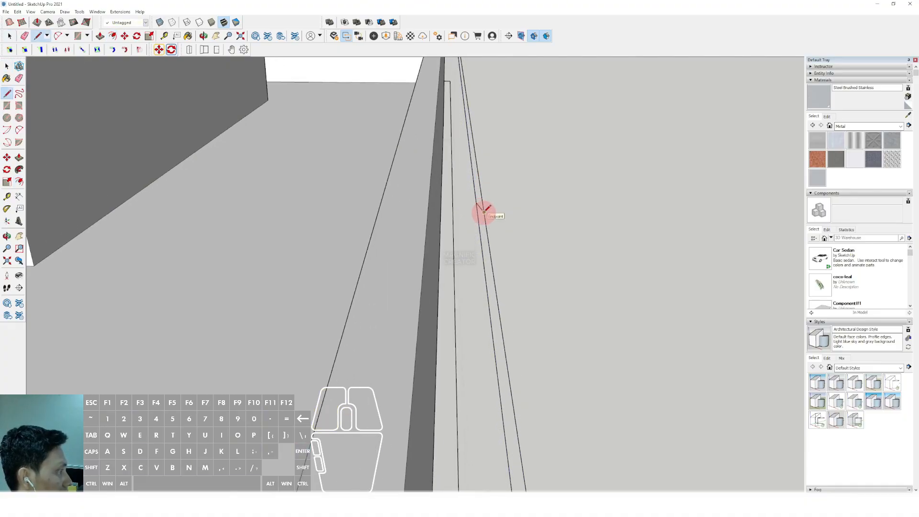
{"action": "left_click", "coordinate": [484, 209]}
{"action": "key", "text": "space"}
{"action": "left_click", "coordinate": [481, 209]}
{"action": "scroll", "coordinate": [476, 204], "scroll_direction": "up", "scroll_amount": 3}
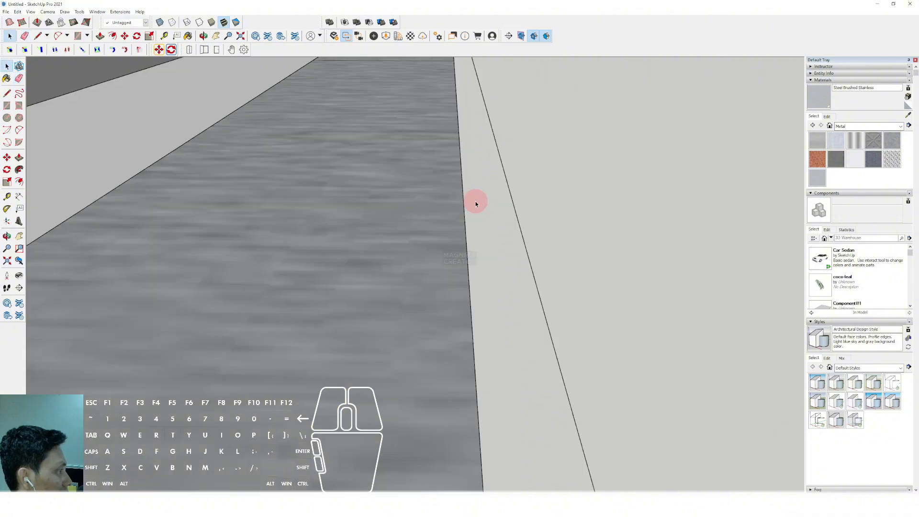
{"action": "scroll", "coordinate": [472, 207], "scroll_direction": "down", "scroll_amount": 3}
{"action": "mouse_move", "coordinate": [473, 208]}
{"action": "middle_mouse_down"}
{"action": "mouse_move", "coordinate": [459, 132]}
{"action": "mouse_move", "coordinate": [480, 195]}
{"action": "mouse_move", "coordinate": [476, 216]}
{"action": "middle_mouse_up"}
{"action": "triple_click", "coordinate": [409, 203]}
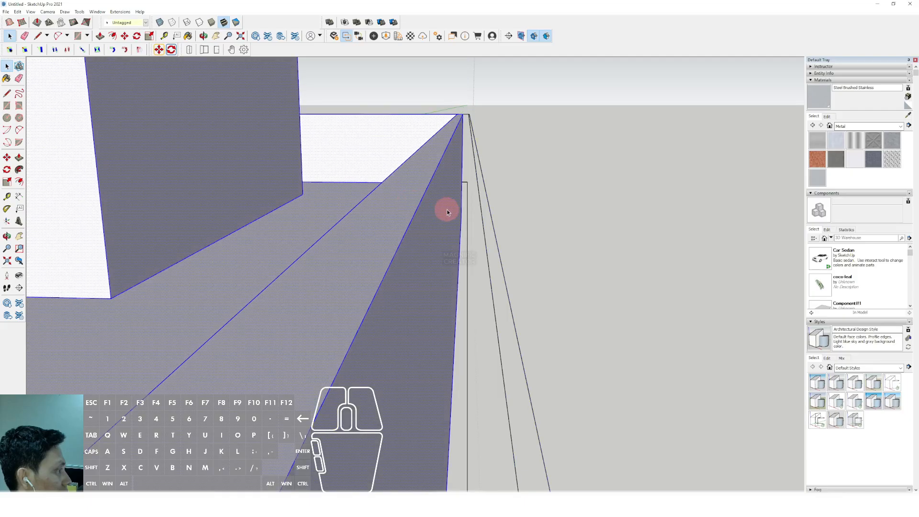
- Draw a short line across a corner of the outermost outline to fill its face, and erase that line again
{"action": "left_click", "coordinate": [488, 197]}
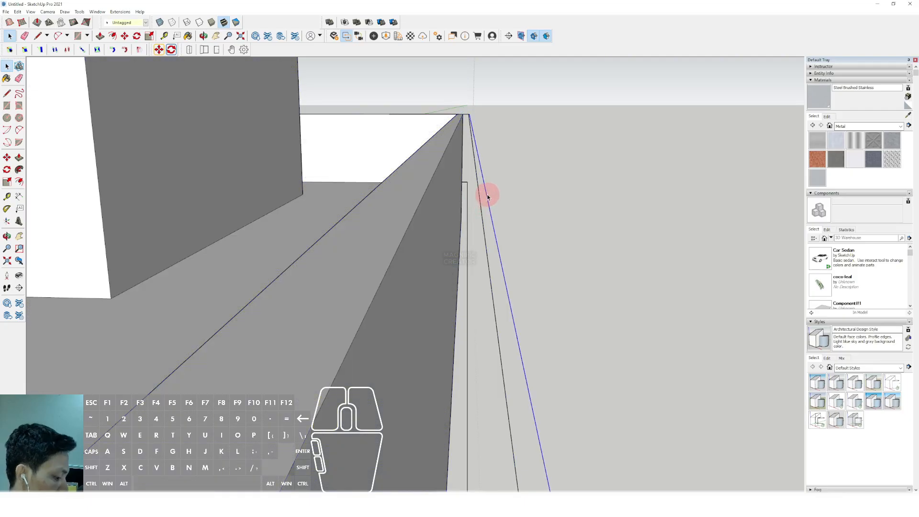
{"action": "scroll", "coordinate": [484, 197], "scroll_direction": "down", "scroll_amount": 5}
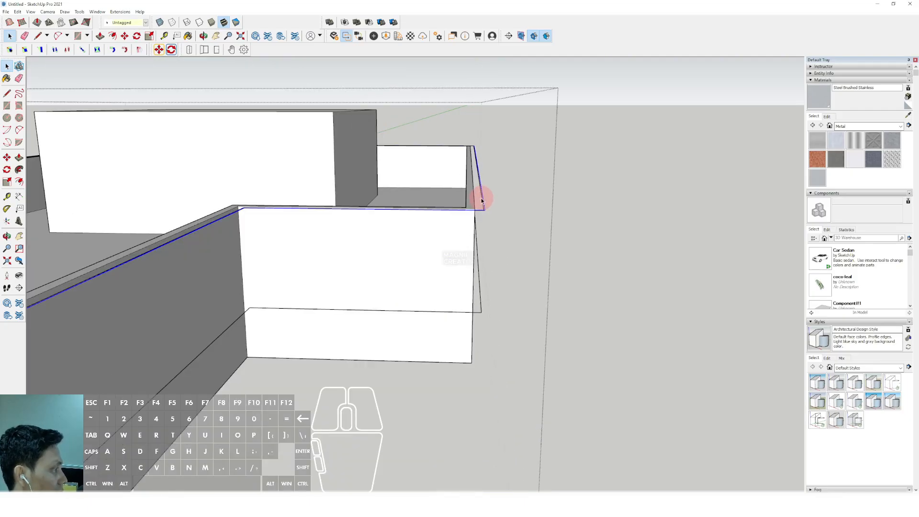
{"action": "scroll", "coordinate": [459, 250], "scroll_direction": "up", "scroll_amount": 8}
{"action": "key", "text": "l"}
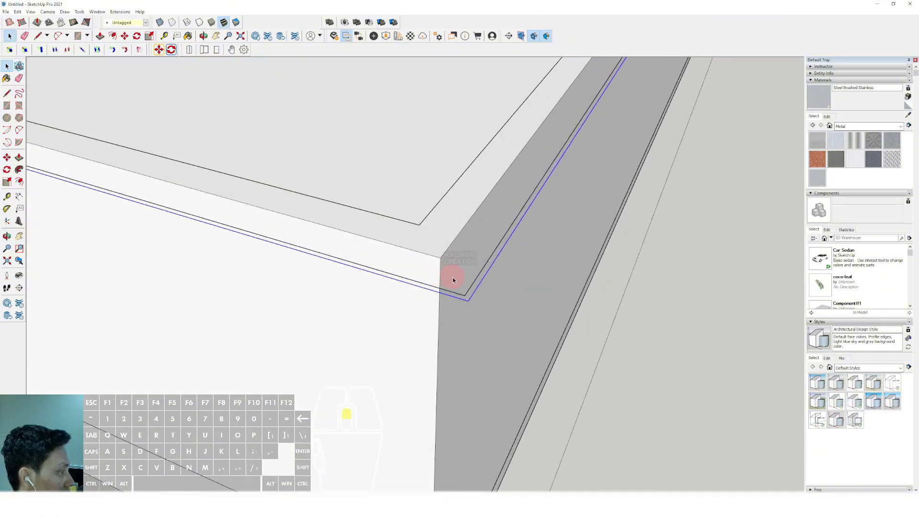
{"action": "left_click", "coordinate": [482, 291]}
{"action": "scroll", "coordinate": [466, 303], "scroll_direction": "up", "scroll_amount": 4}
{"action": "left_click", "coordinate": [453, 316]}
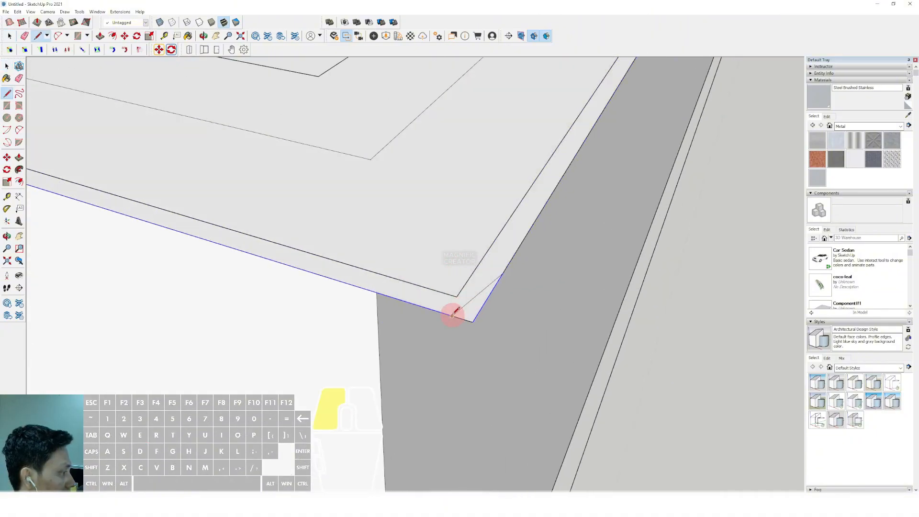
{"action": "key", "text": "e"}
{"action": "left_click", "coordinate": [474, 299]}
- Offset the filled face slightly inward to the inner outline and delete the inner face, keeping only the thin outer ring
{"action": "key", "text": "space"}
{"action": "left_click", "coordinate": [453, 261]}
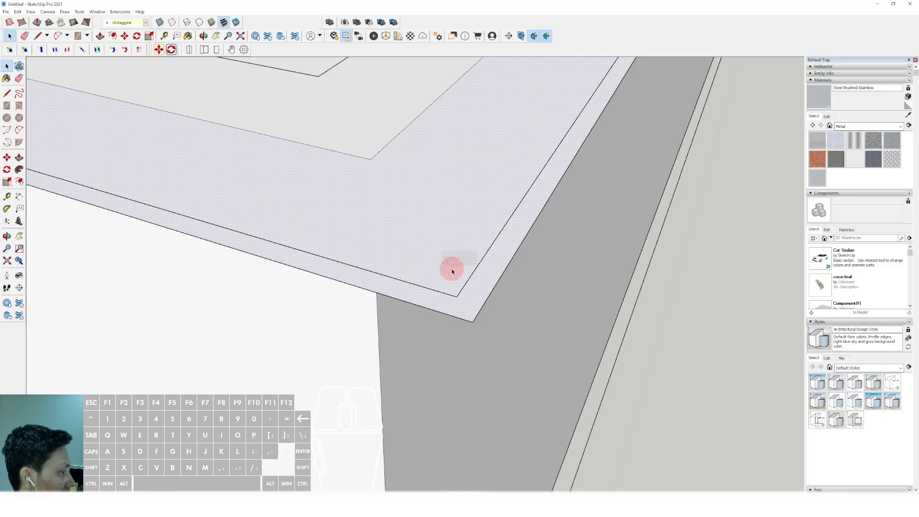
{"action": "scroll", "coordinate": [459, 272], "scroll_direction": "down", "scroll_amount": 3}
{"action": "scroll", "coordinate": [480, 258], "scroll_direction": "up", "scroll_amount": 2}
{"action": "key", "text": "f"}
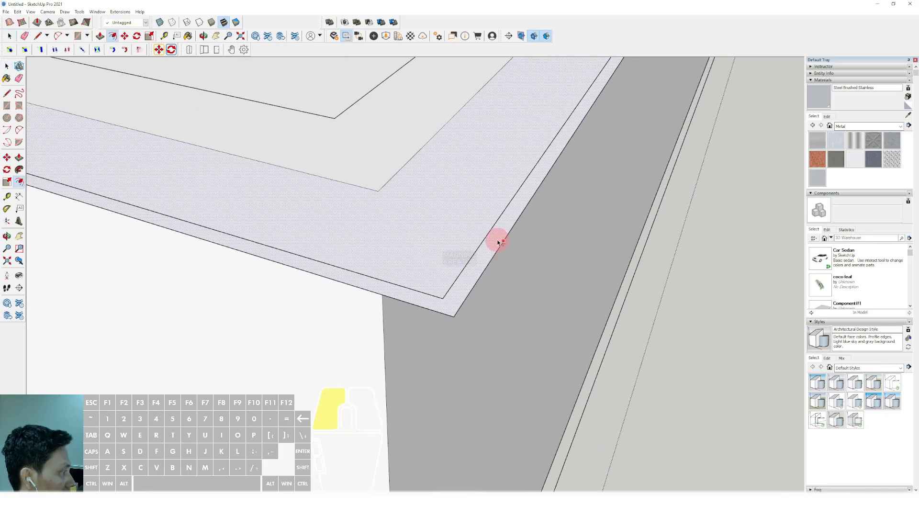
{"action": "left_click", "coordinate": [498, 241]}
{"action": "left_click", "coordinate": [488, 238]}
{"action": "key", "text": "space"}
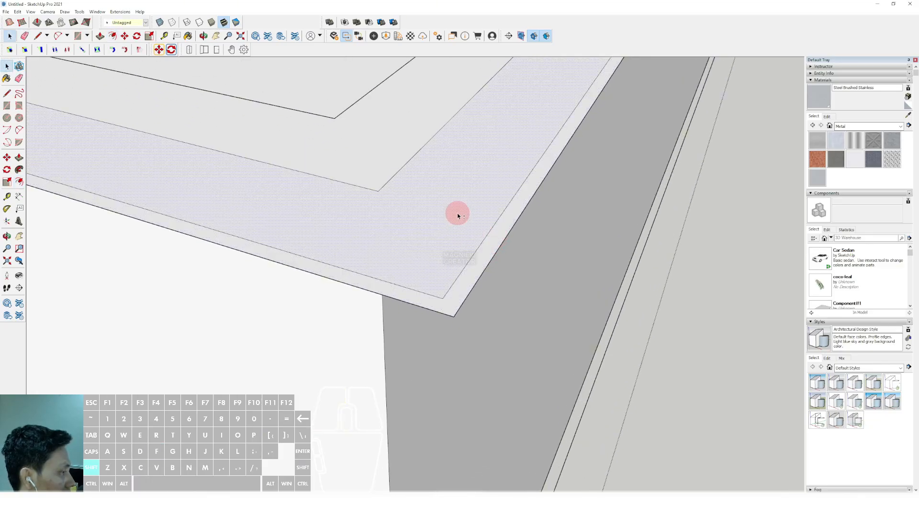
{"action": "scroll", "coordinate": [390, 240], "scroll_direction": "up", "scroll_amount": 3}
{"action": "scroll", "coordinate": [459, 223], "scroll_direction": "up", "scroll_amount": 3}
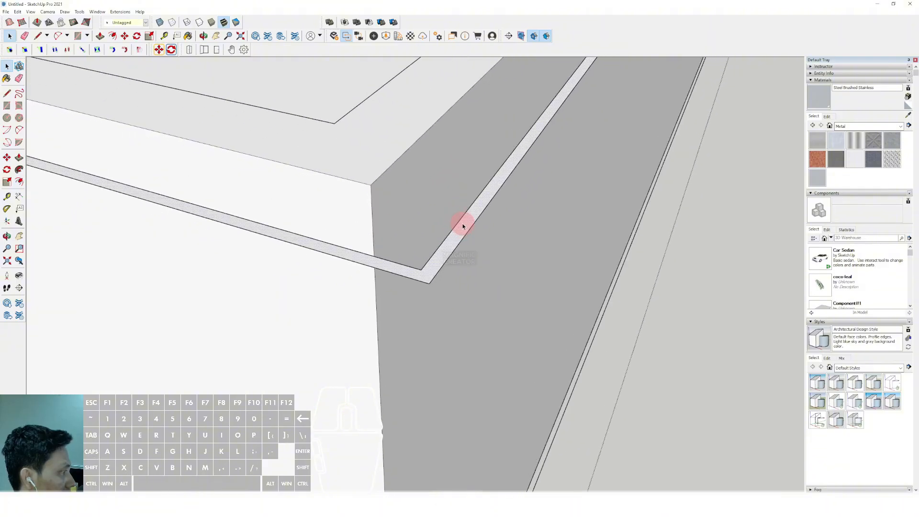
{"action": "key", "text": "Delete"}
- Cut the thin ring face out of the roof group, leave the group and paste the ring in place
{"action": "scroll", "coordinate": [470, 223], "scroll_direction": "down", "scroll_amount": 3}
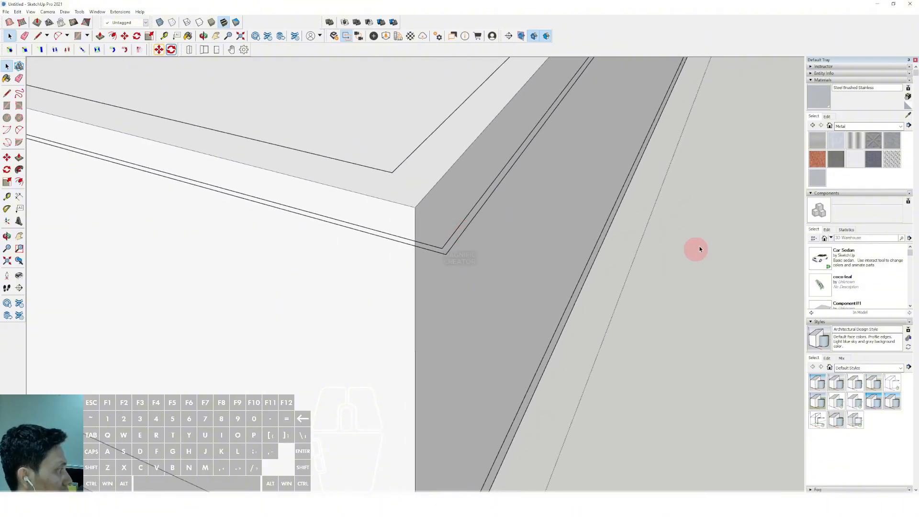
{"action": "left_click", "coordinate": [700, 248]}
{"action": "scroll", "coordinate": [573, 282], "scroll_direction": "down", "scroll_amount": 2}
{"action": "middle_click_drag", "start_coordinate": [455, 291], "coordinate": [379, 319], "text": "shift"}
{"action": "left_click", "coordinate": [19, 11]}
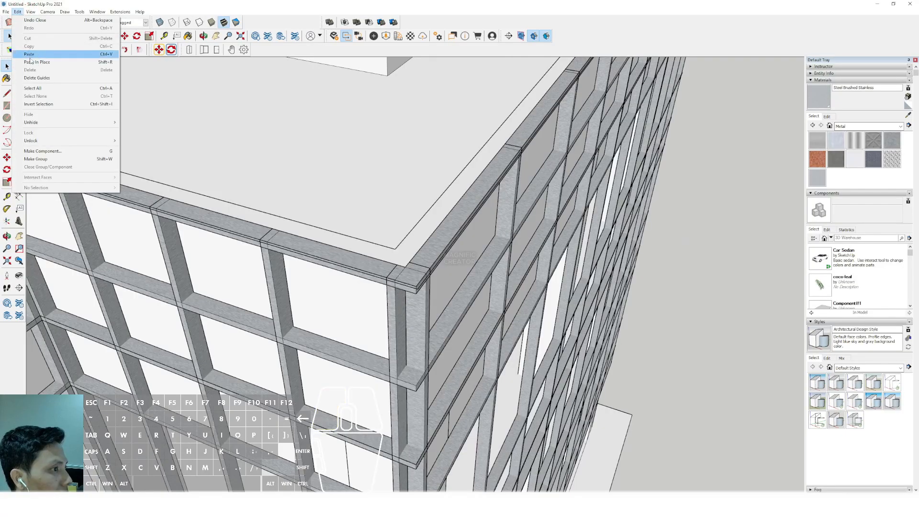
{"action": "left_click", "coordinate": [30, 62]}
- Extrude the thin ring face down to the lower edge of the facade grid with Push/Pull
{"action": "key", "text": "v"}
{"action": "scroll", "coordinate": [471, 219], "scroll_direction": "up", "scroll_amount": 2}
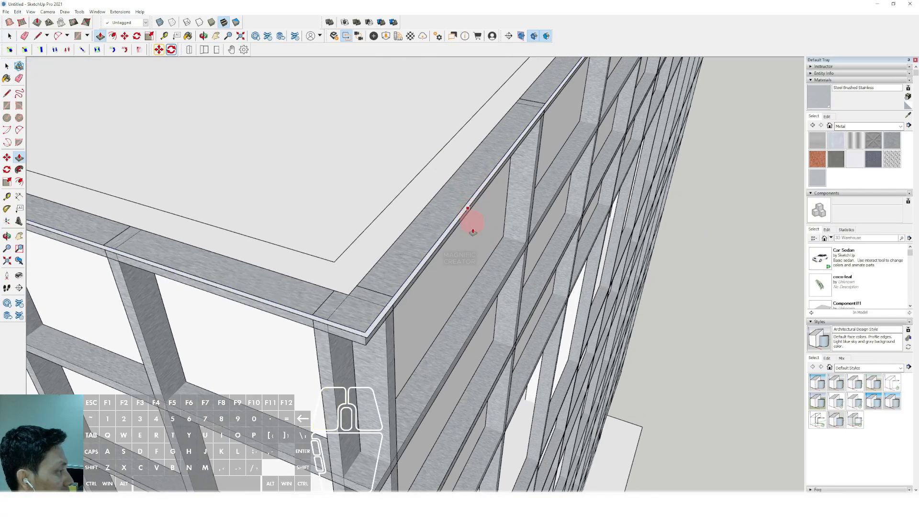
{"action": "scroll", "coordinate": [472, 223], "scroll_direction": "down", "scroll_amount": 4}
{"action": "middle_click_drag", "start_coordinate": [490, 281], "coordinate": [426, 64]}
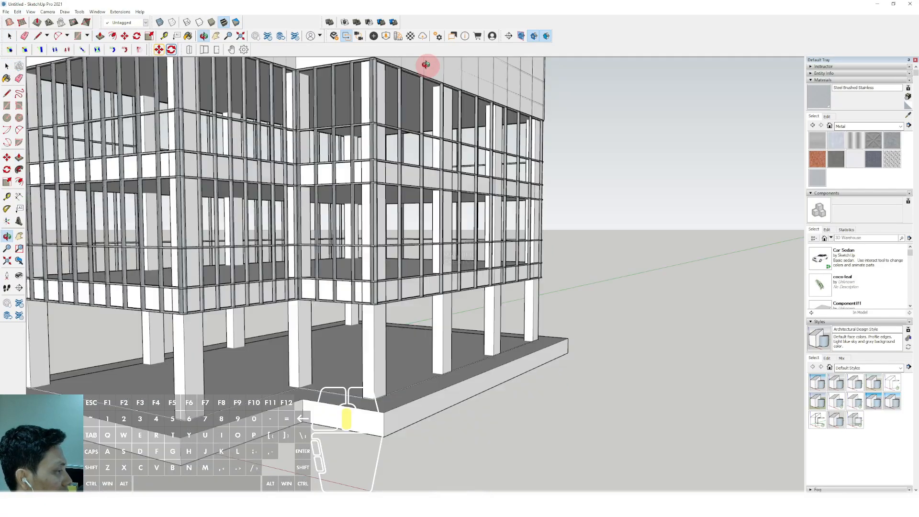
{"action": "scroll", "coordinate": [376, 272], "scroll_direction": "up", "scroll_amount": 2}
{"action": "middle_click_drag", "start_coordinate": [376, 273], "coordinate": [379, 216]}
{"action": "scroll", "coordinate": [385, 251], "scroll_direction": "up", "scroll_amount": 1}
{"action": "left_click", "coordinate": [386, 257]}
{"action": "key", "text": "space"}
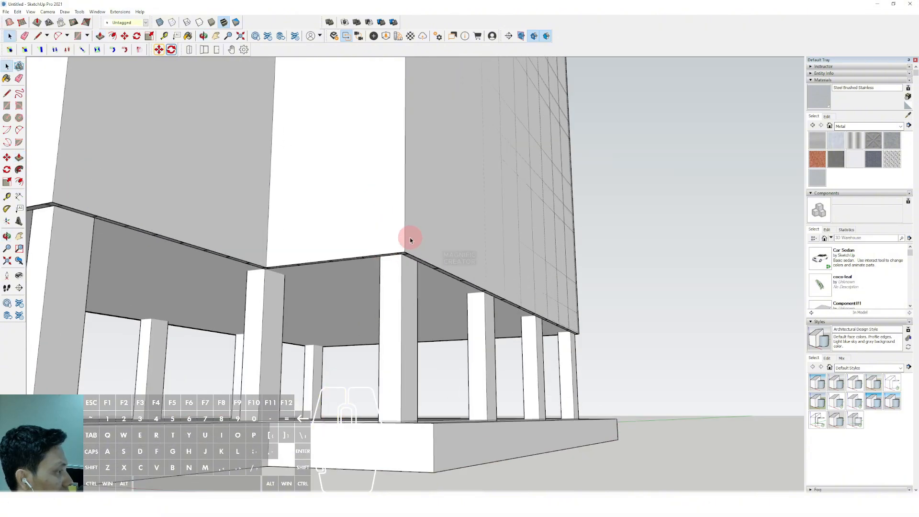
- Select the whole extruded outer skin with its connected geometry and make it a group
{"action": "triple_click", "coordinate": [406, 234]}
{"action": "right_click", "coordinate": [406, 235]}
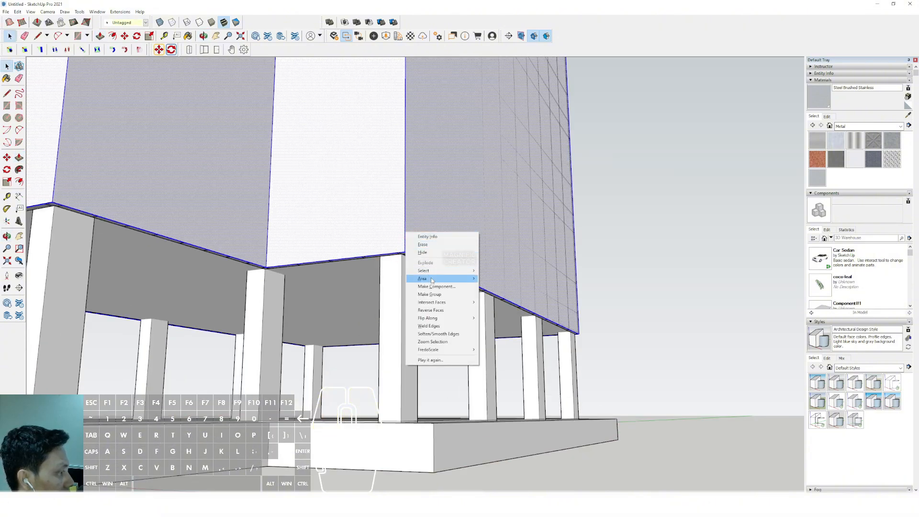
{"action": "left_click", "coordinate": [429, 294]}
- Paint the skin group with Translucent Glass Blue from the Glass and Mirrors materials
{"action": "left_click", "coordinate": [901, 127]}
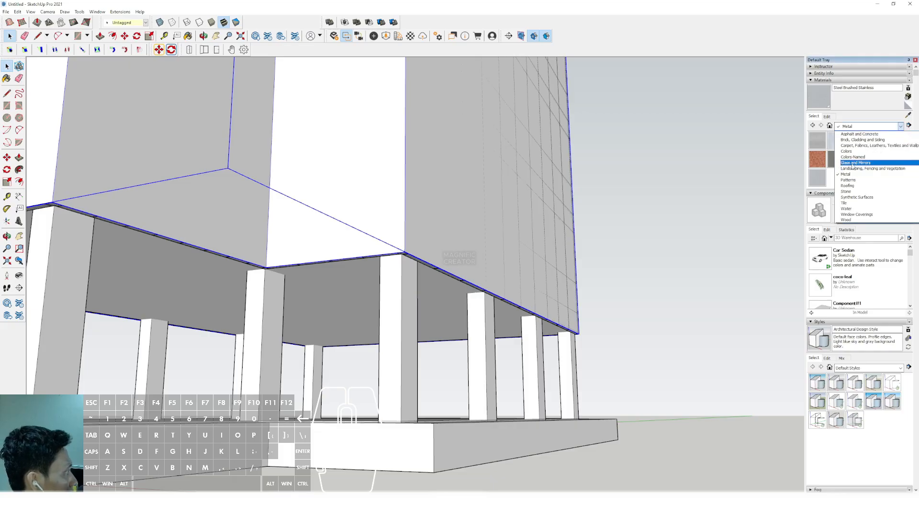
{"action": "left_click", "coordinate": [852, 163]}
{"action": "left_click", "coordinate": [876, 145]}
{"action": "scroll", "coordinate": [400, 237], "scroll_direction": "up", "scroll_amount": 2}
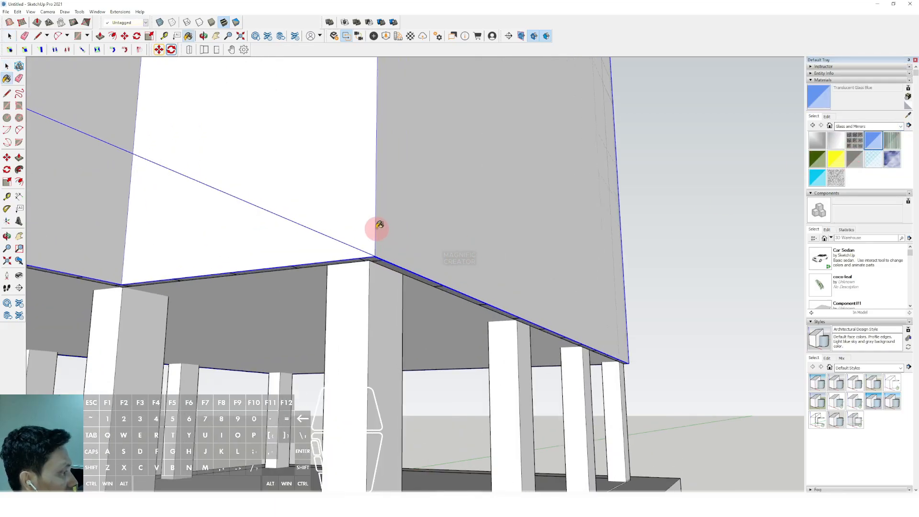
{"action": "left_click", "coordinate": [377, 229]}
{"action": "middle_click_drag", "start_coordinate": [438, 225], "coordinate": [424, 331]}
{"action": "scroll", "coordinate": [424, 330], "scroll_direction": "down", "scroll_amount": 3}
{"action": "key", "text": "space"}
{"action": "scroll", "coordinate": [407, 214], "scroll_direction": "down", "scroll_amount": 5}
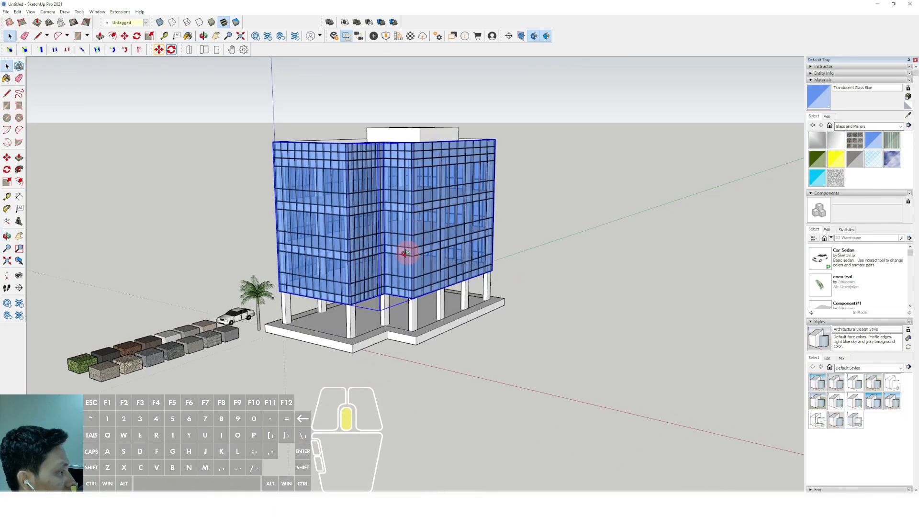
{"action": "middle_click_drag", "start_coordinate": [410, 252], "coordinate": [423, 205]}
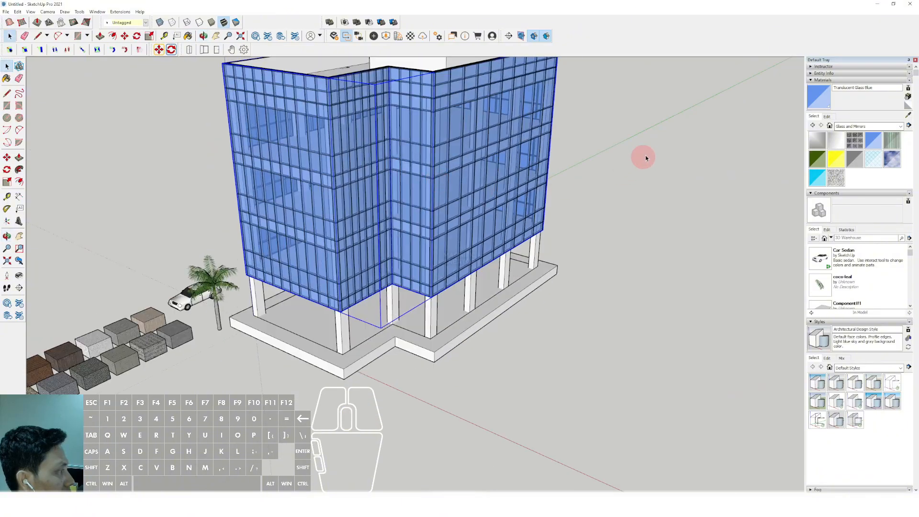
- Edit the Translucent Glass Blue material, setting its opacity to 34 and darkening its colour, and deselect the skin
{"action": "left_click", "coordinate": [828, 117]}
{"action": "left_click", "coordinate": [823, 160]}
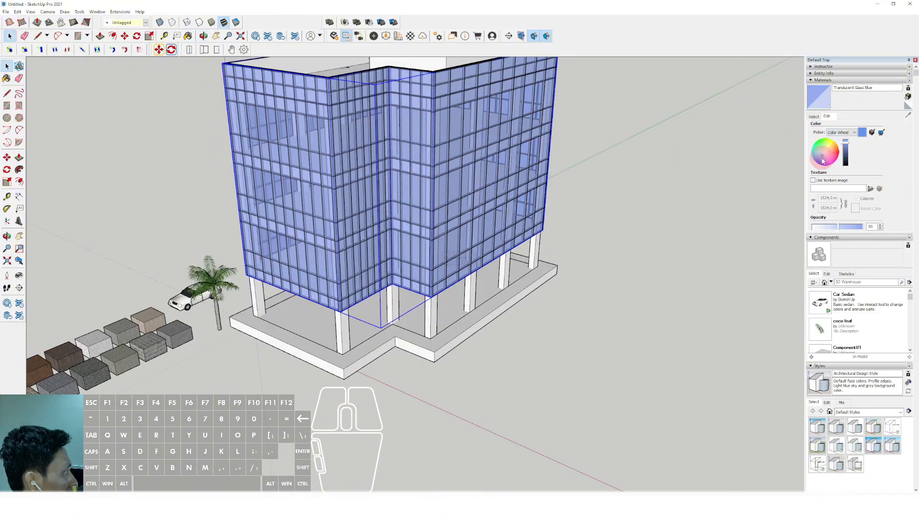
{"action": "left_click_drag", "start_coordinate": [831, 231], "coordinate": [833, 230]}
{"action": "left_click", "coordinate": [844, 230]}
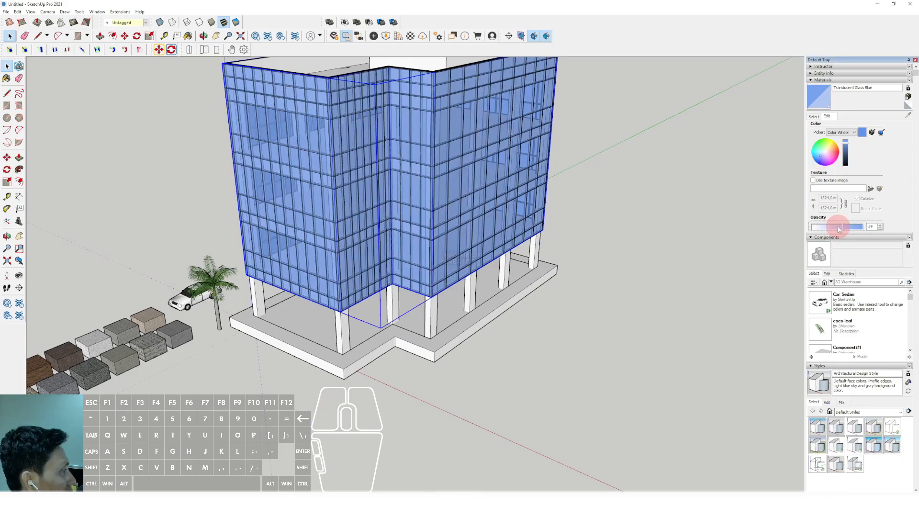
{"action": "scroll", "coordinate": [482, 240], "scroll_direction": "down", "scroll_amount": 3}
{"action": "middle_click_drag", "start_coordinate": [470, 218], "coordinate": [460, 181]}
{"action": "scroll", "coordinate": [462, 182], "scroll_direction": "up", "scroll_amount": 2}
{"action": "left_click", "coordinate": [830, 228]}
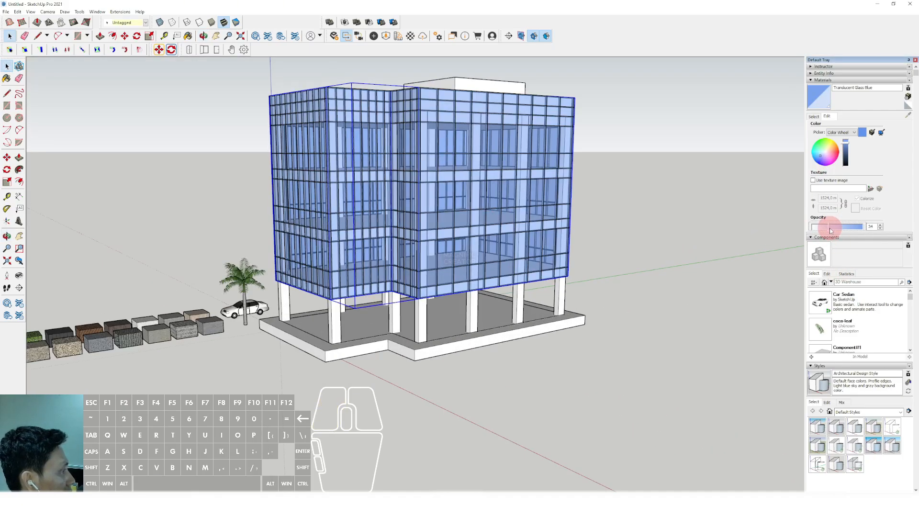
{"action": "left_click", "coordinate": [847, 156]}
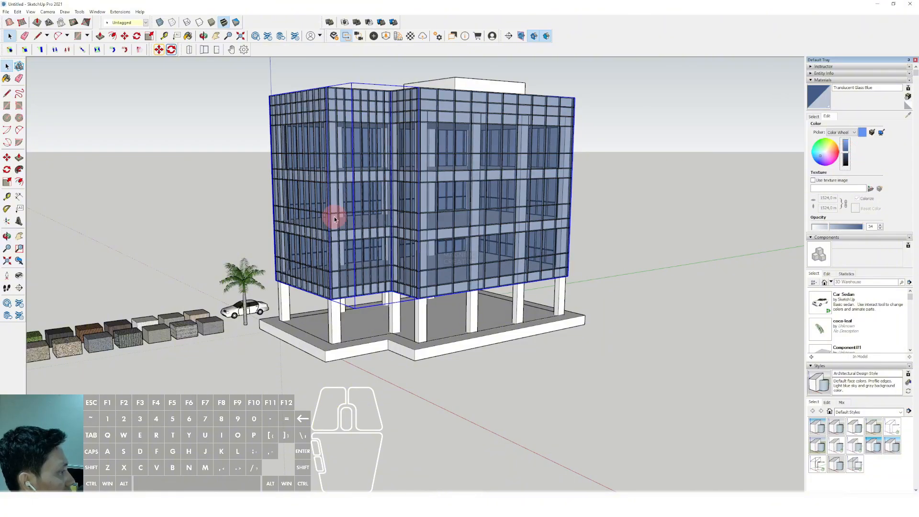
{"action": "middle_click_drag", "start_coordinate": [335, 219], "coordinate": [359, 216]}
{"action": "left_click", "coordinate": [634, 245]}
- Open the roof group for editing and delete the inner of the two thin outlines around the parapet
{"action": "scroll", "coordinate": [450, 203], "scroll_direction": "up", "scroll_amount": 2}
{"action": "scroll", "coordinate": [272, 194], "scroll_direction": "up", "scroll_amount": 4}
{"action": "middle_click_drag", "start_coordinate": [258, 193], "coordinate": [249, 206]}
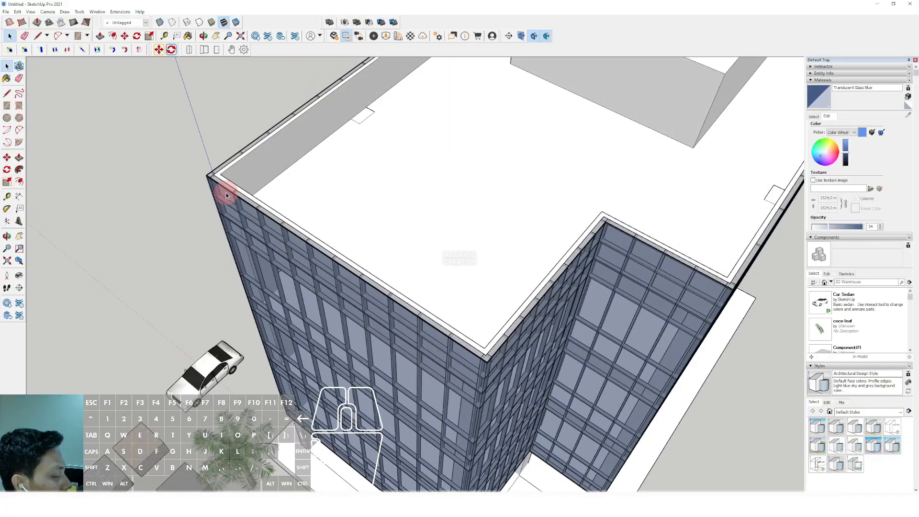
{"action": "scroll", "coordinate": [225, 194], "scroll_direction": "up", "scroll_amount": 2}
{"action": "scroll", "coordinate": [303, 250], "scroll_direction": "down", "scroll_amount": 5}
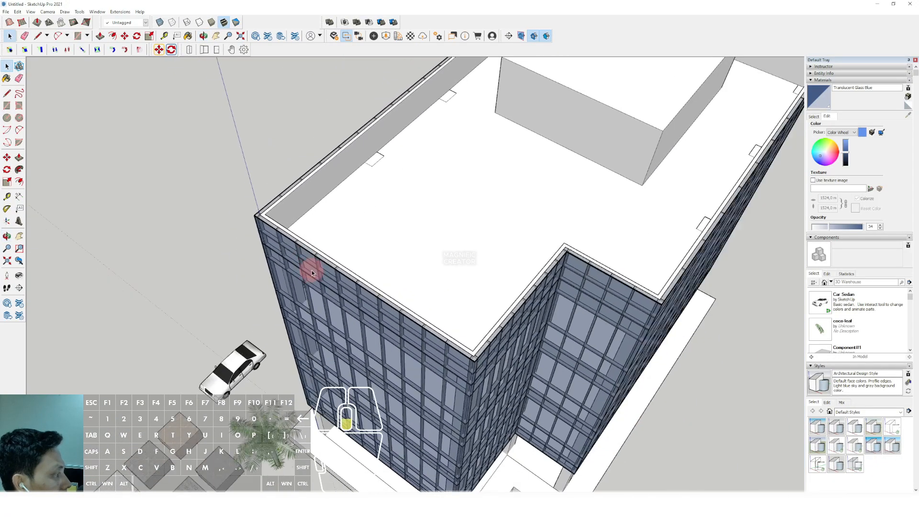
{"action": "scroll", "coordinate": [312, 274], "scroll_direction": "down", "scroll_amount": 3}
{"action": "middle_click_drag", "start_coordinate": [335, 277], "coordinate": [485, 261]}
{"action": "scroll", "coordinate": [561, 253], "scroll_direction": "up", "scroll_amount": 6}
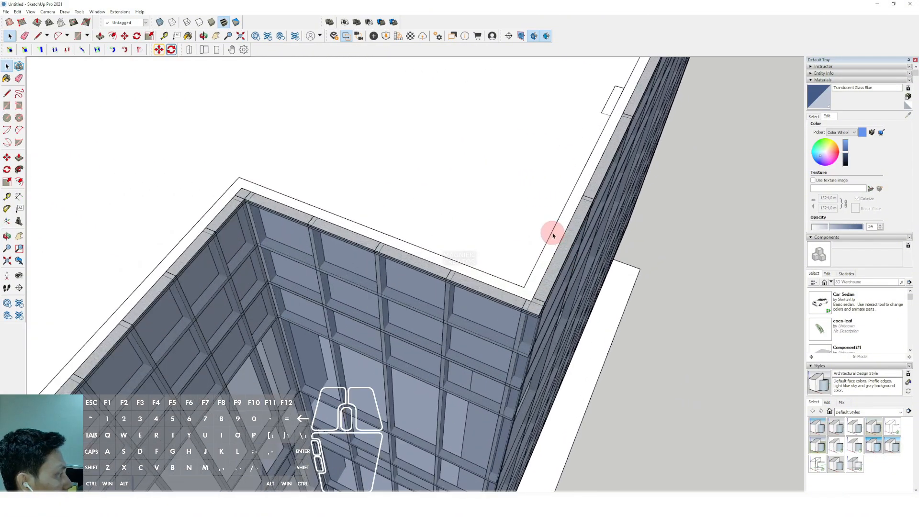
{"action": "left_click", "coordinate": [559, 231]}
{"action": "middle_click_drag", "start_coordinate": [488, 239], "coordinate": [481, 287]}
{"action": "left_click", "coordinate": [471, 260]}
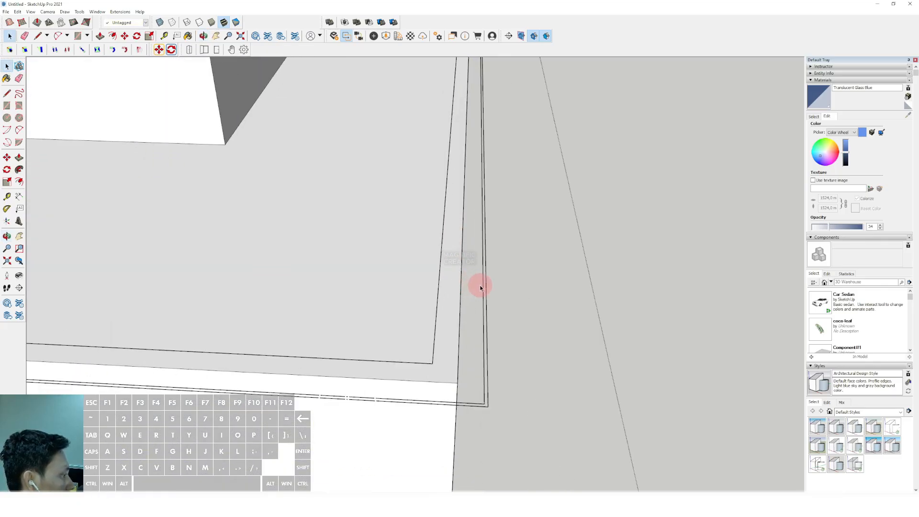
{"action": "left_click", "coordinate": [484, 286]}
{"action": "key", "text": "Delete"}
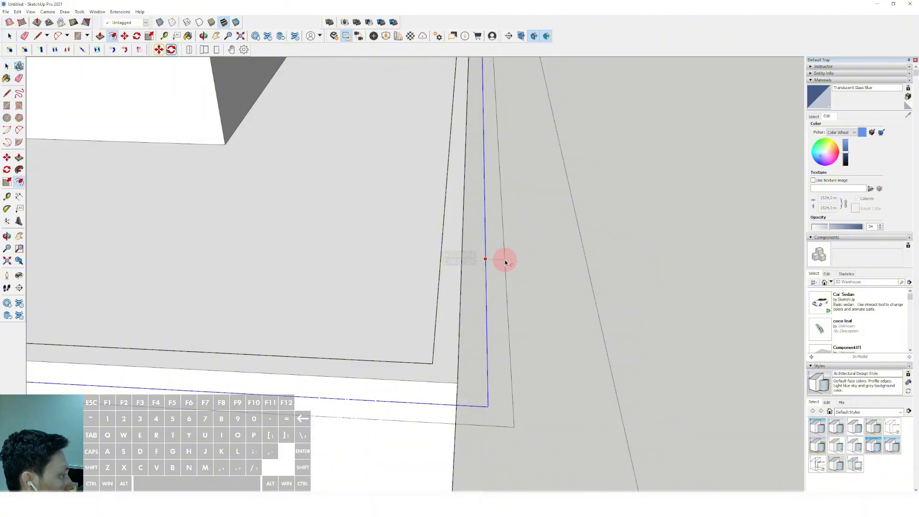
- Offset the remaining outline outward to form a wide overhanging ledge around the roof, and select the ledge face
{"action": "scroll", "coordinate": [503, 260], "scroll_direction": "down", "scroll_amount": 3}
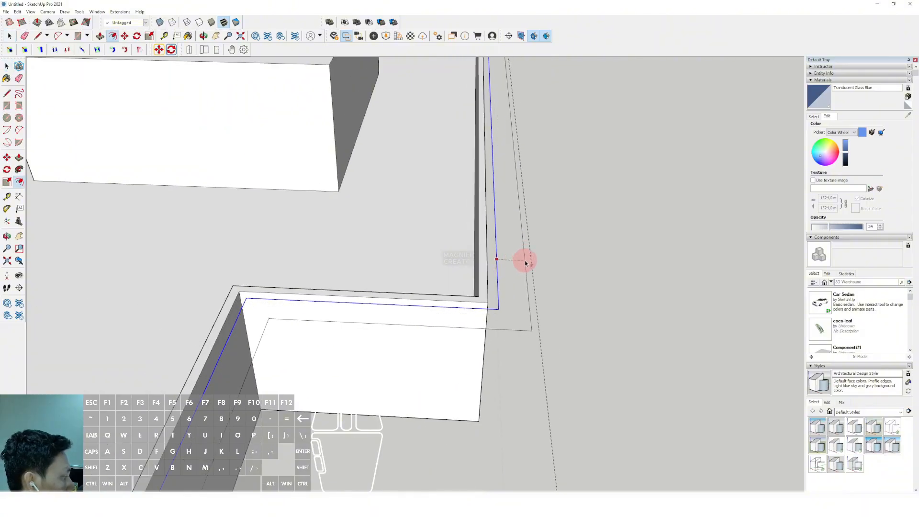
{"action": "left_click_drag", "start_coordinate": [526, 263], "coordinate": [531, 263]}
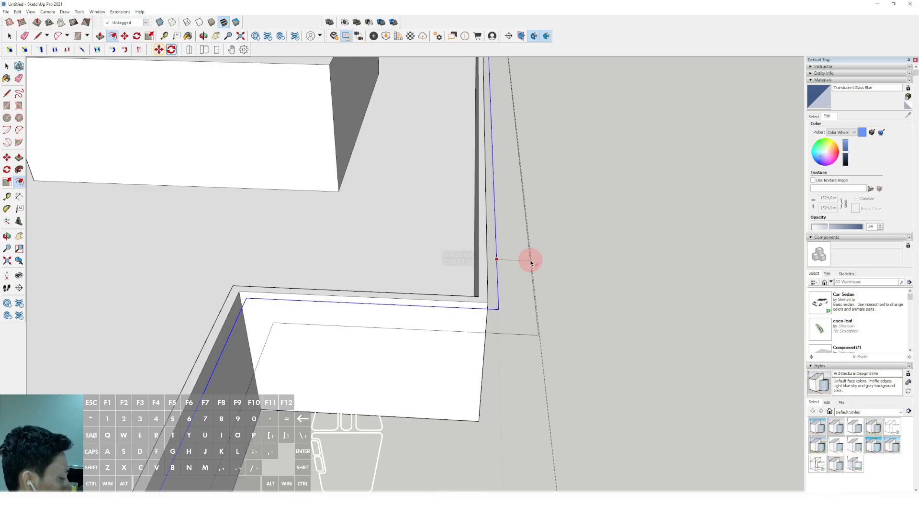
{"action": "left_click", "coordinate": [530, 263]}
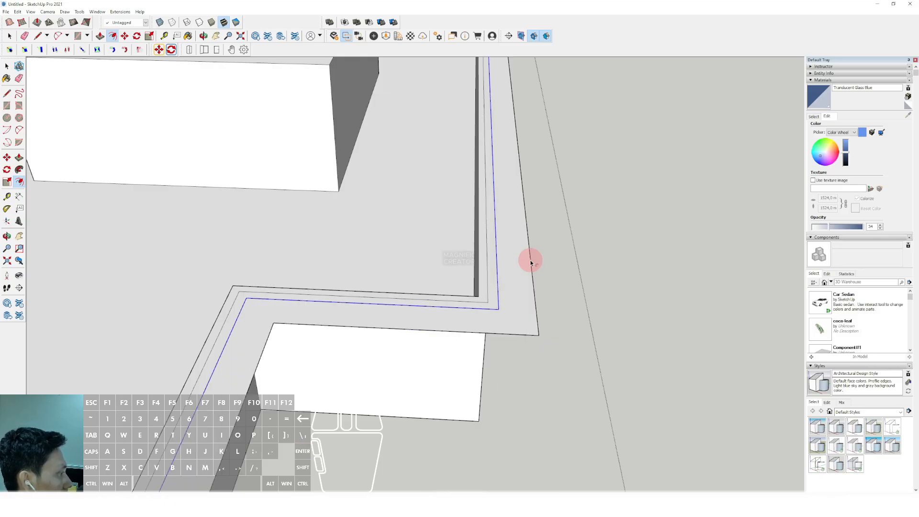
{"action": "key", "text": "space"}
{"action": "scroll", "coordinate": [512, 282], "scroll_direction": "up", "scroll_amount": 3}
{"action": "left_click", "coordinate": [528, 256]}
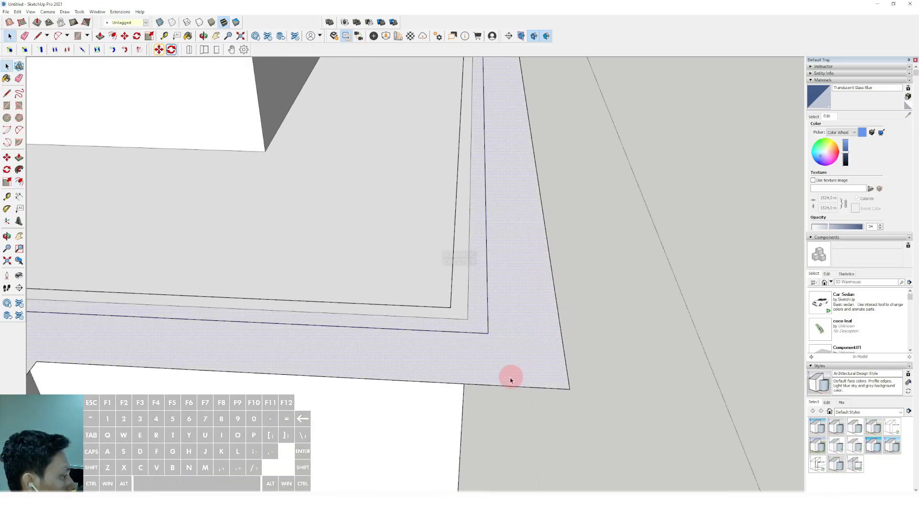
- Round the ledge's projecting corner beside the building's notch and the notch's inner corner with arcs
{"action": "key", "text": "a"}
{"action": "scroll", "coordinate": [492, 235], "scroll_direction": "down", "scroll_amount": 4}
{"action": "middle_click_drag", "start_coordinate": [491, 258], "coordinate": [359, 320]}
{"action": "scroll", "coordinate": [359, 320], "scroll_direction": "up", "scroll_amount": 2}
{"action": "mouse_move", "coordinate": [396, 295]}
{"action": "middle_mouse_down"}
{"action": "mouse_move", "coordinate": [462, 275]}
{"action": "mouse_move", "coordinate": [407, 300]}
{"action": "middle_mouse_up"}
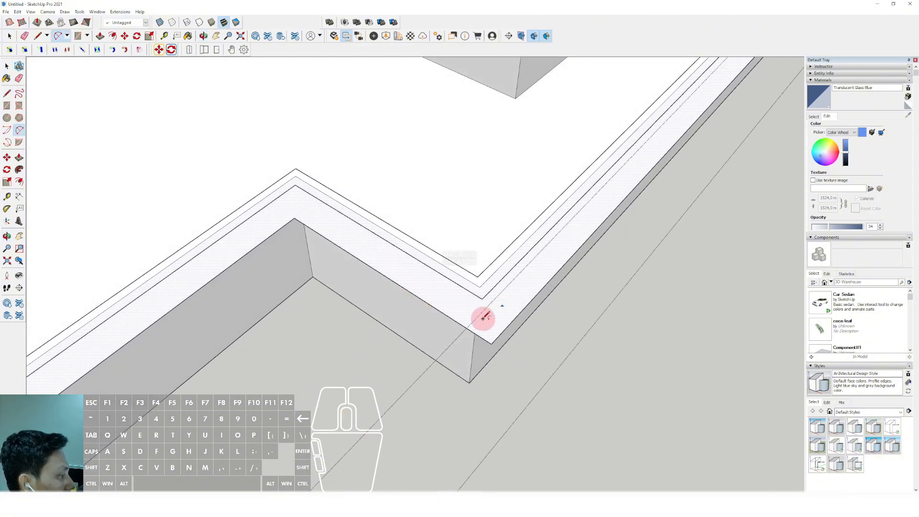
{"action": "scroll", "coordinate": [484, 317], "scroll_direction": "up", "scroll_amount": 1}
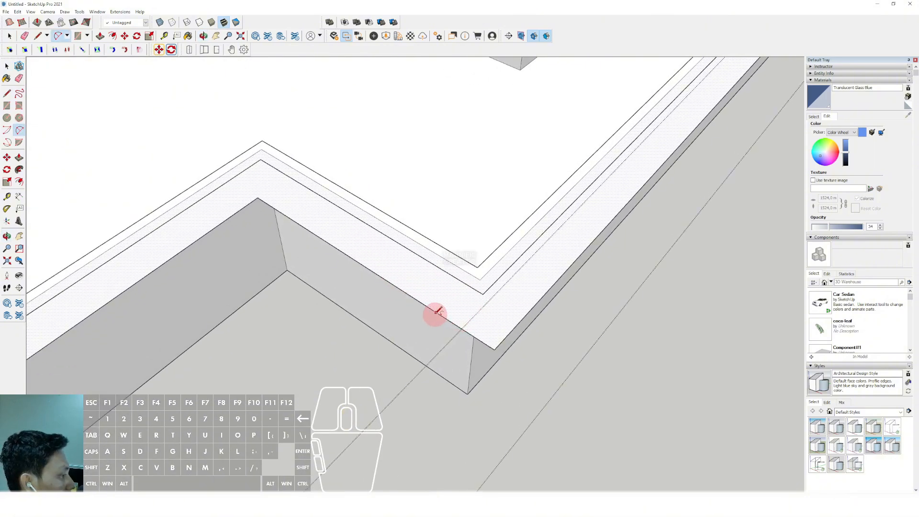
{"action": "left_click", "coordinate": [537, 303]}
{"action": "middle_click_drag", "start_coordinate": [538, 304], "coordinate": [402, 258]}
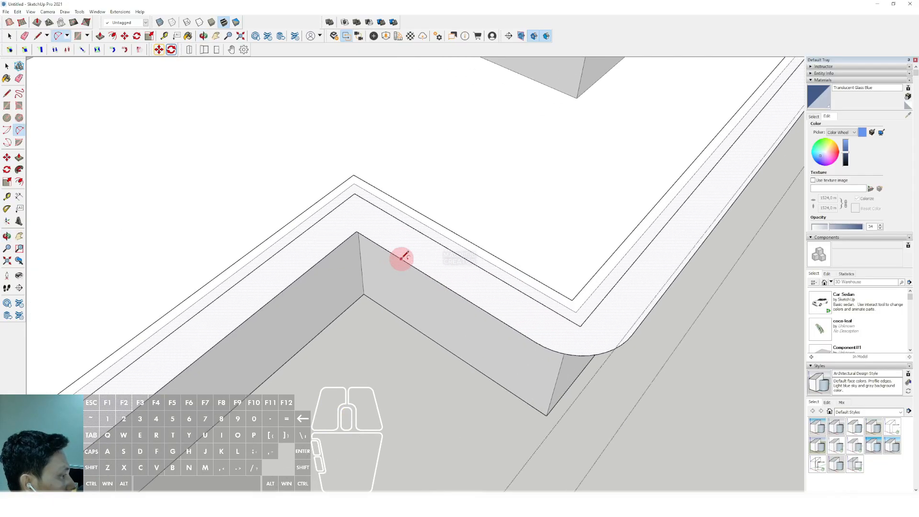
{"action": "double_click", "coordinate": [315, 263]}
- Round the ledge's outer corners at both ends of the front side with matching arcs
{"action": "scroll", "coordinate": [358, 256], "scroll_direction": "down", "scroll_amount": 3}
{"action": "middle_click_drag", "start_coordinate": [359, 256], "coordinate": [498, 193], "text": "shift"}
{"action": "scroll", "coordinate": [376, 257], "scroll_direction": "up", "scroll_amount": 2}
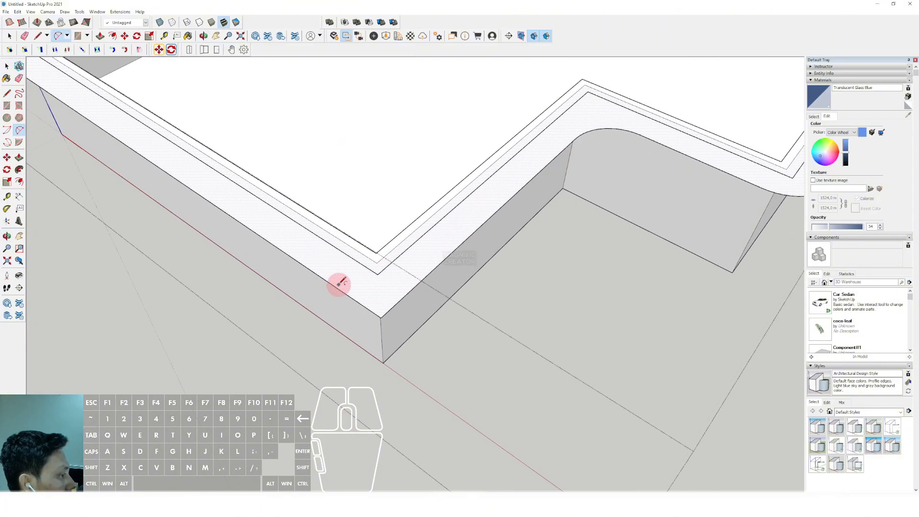
{"action": "double_click", "coordinate": [426, 276]}
{"action": "middle_click_drag", "start_coordinate": [396, 263], "coordinate": [287, 193]}
{"action": "scroll", "coordinate": [271, 236], "scroll_direction": "up", "scroll_amount": 1}
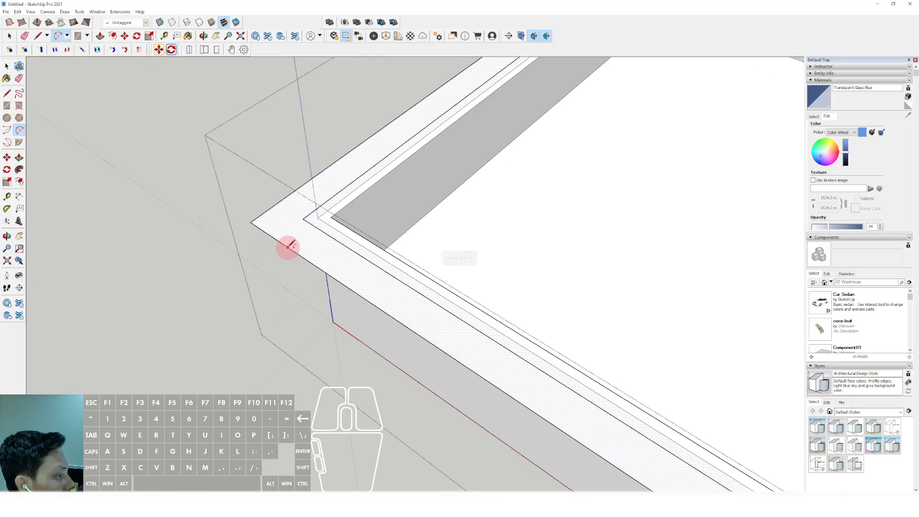
{"action": "double_click", "coordinate": [289, 195]}
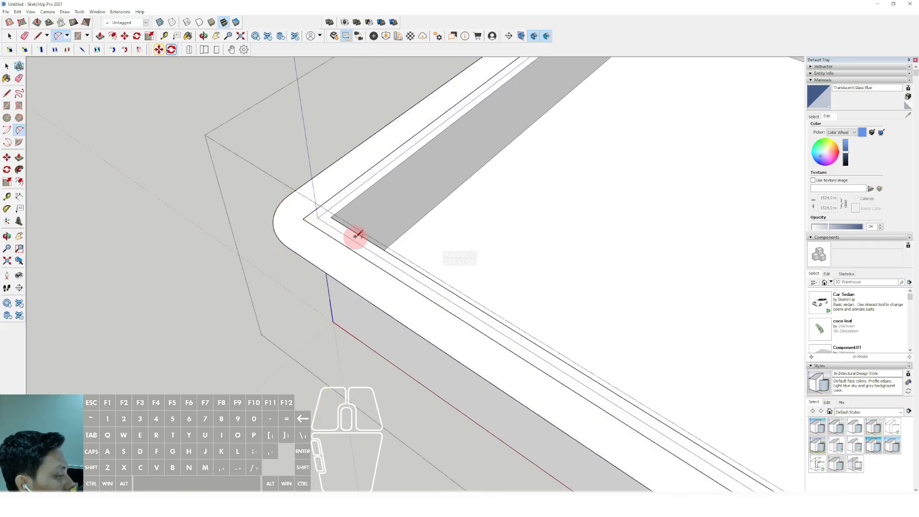
- Round the two remaining outer corners of the ledge at the back of the roof with matching arcs
{"action": "scroll", "coordinate": [354, 237], "scroll_direction": "down", "scroll_amount": 7}
{"action": "scroll", "coordinate": [701, 212], "scroll_direction": "up", "scroll_amount": 2}
{"action": "middle_click_drag", "start_coordinate": [702, 212], "coordinate": [499, 292], "text": "shift"}
{"action": "scroll", "coordinate": [498, 291], "scroll_direction": "up", "scroll_amount": 3}
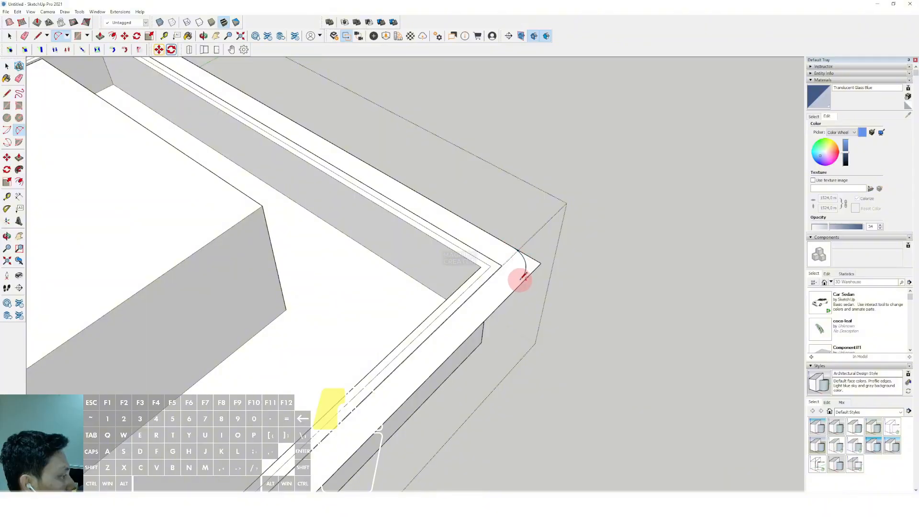
{"action": "key", "text": "space"}
{"action": "scroll", "coordinate": [523, 276], "scroll_direction": "down", "scroll_amount": 2}
{"action": "scroll", "coordinate": [507, 268], "scroll_direction": "up", "scroll_amount": 3}
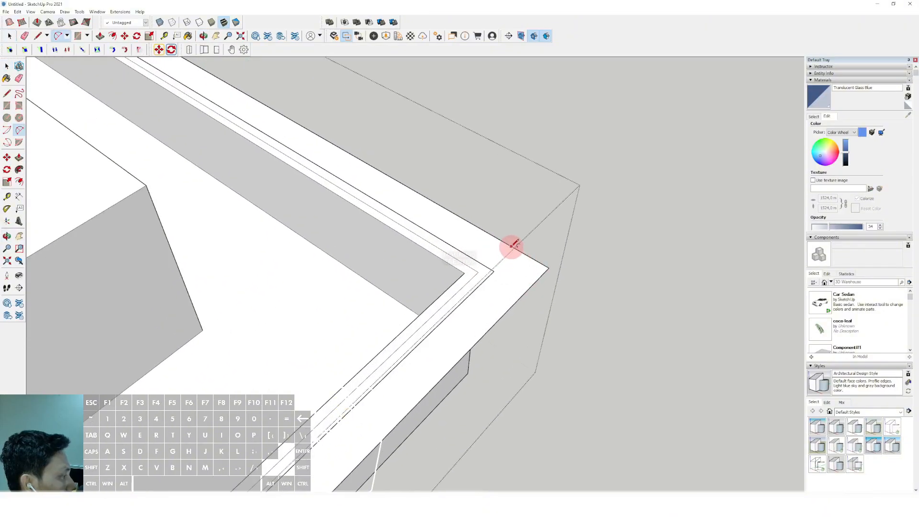
{"action": "double_click", "coordinate": [524, 294]}
{"action": "scroll", "coordinate": [523, 294], "scroll_direction": "down", "scroll_amount": 3}
{"action": "middle_click_drag", "start_coordinate": [468, 291], "coordinate": [659, 478], "text": "shift"}
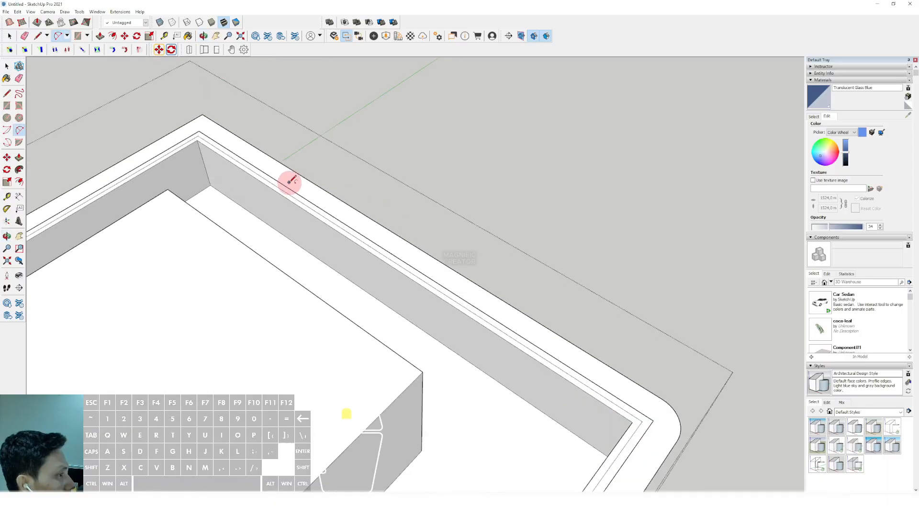
{"action": "scroll", "coordinate": [306, 199], "scroll_direction": "up", "scroll_amount": 4}
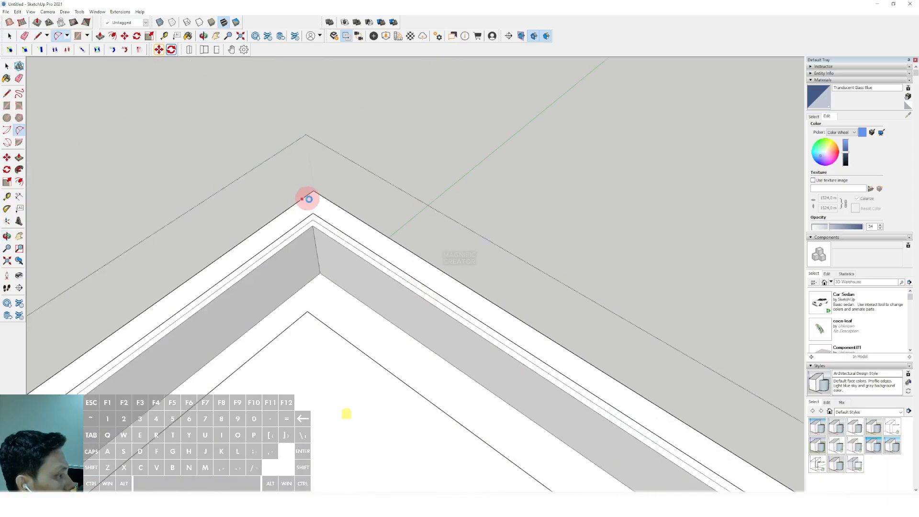
{"action": "double_click", "coordinate": [282, 208]}
{"action": "key", "text": "space"}
- Draw two connected tangent arcs along the ledge's short side by the red axis, curving inward from its rounded corner and back to the edge
{"action": "scroll", "coordinate": [364, 235], "scroll_direction": "down", "scroll_amount": 5}
{"action": "middle_click_drag", "start_coordinate": [393, 285], "coordinate": [466, 214], "text": "shift"}
{"action": "scroll", "coordinate": [318, 363], "scroll_direction": "up", "scroll_amount": 3}
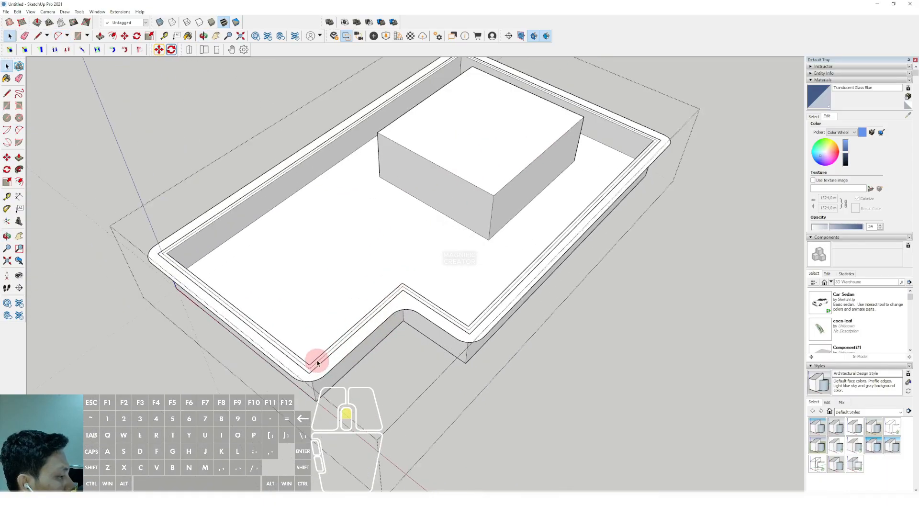
{"action": "scroll", "coordinate": [317, 363], "scroll_direction": "up", "scroll_amount": 6}
{"action": "key", "text": "a"}
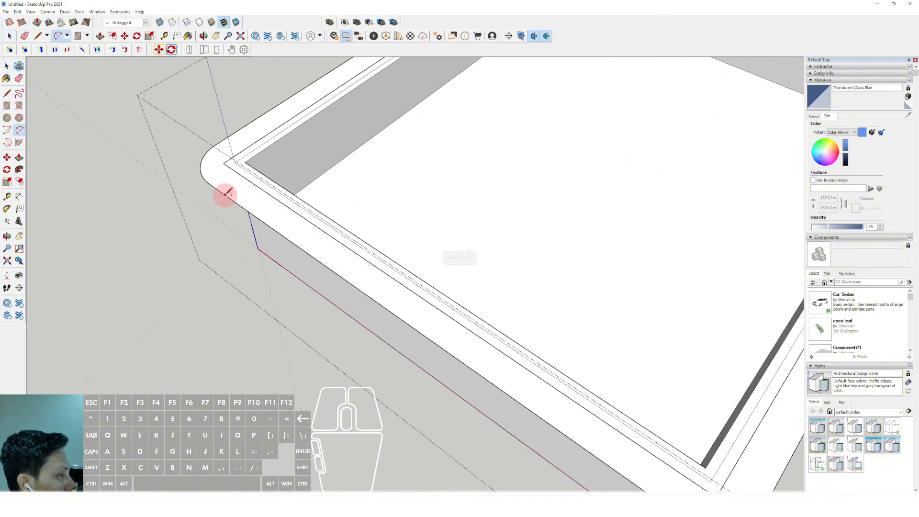
{"action": "left_click", "coordinate": [226, 195]}
{"action": "scroll", "coordinate": [284, 219], "scroll_direction": "up", "scroll_amount": 3}
{"action": "left_click", "coordinate": [303, 226]}
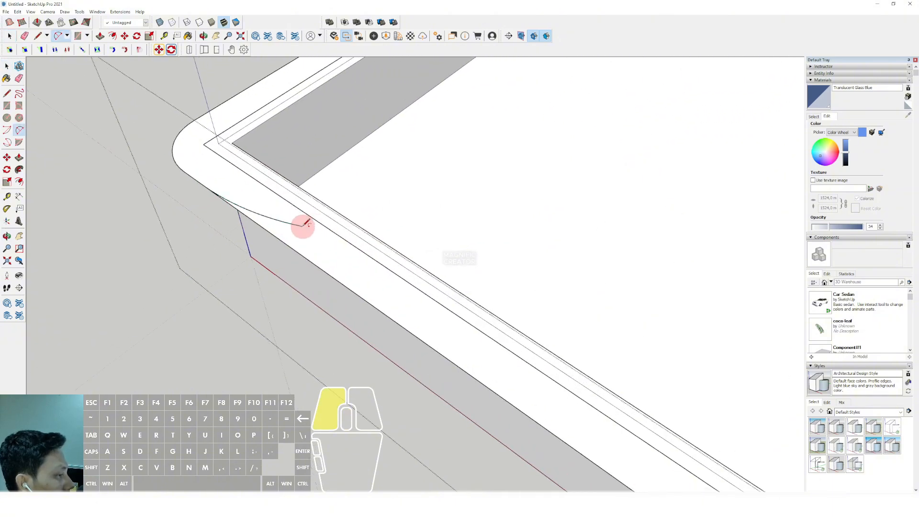
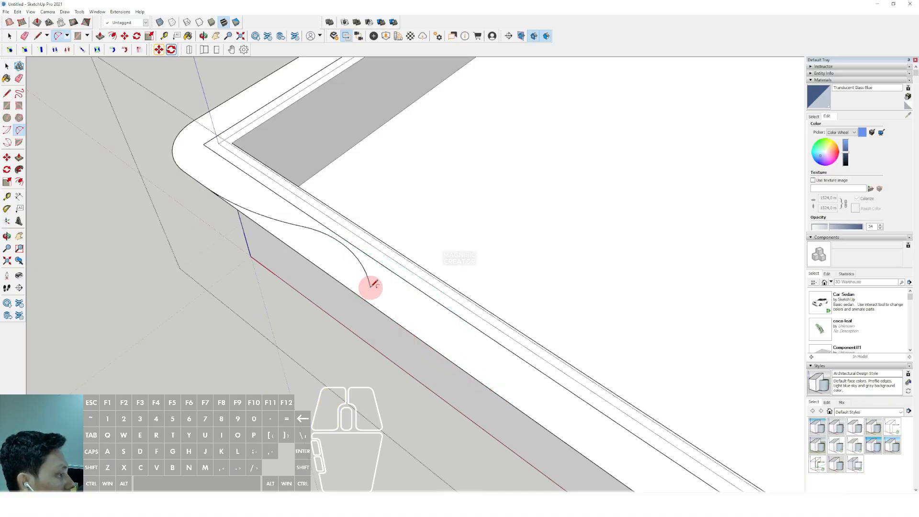
{"action": "left_click", "coordinate": [371, 286]}
- Continue the wave with a tangent arc bulging outward past the ledge's short side and ending back on the ledge
{"action": "middle_click_drag", "start_coordinate": [468, 339], "coordinate": [376, 248]}
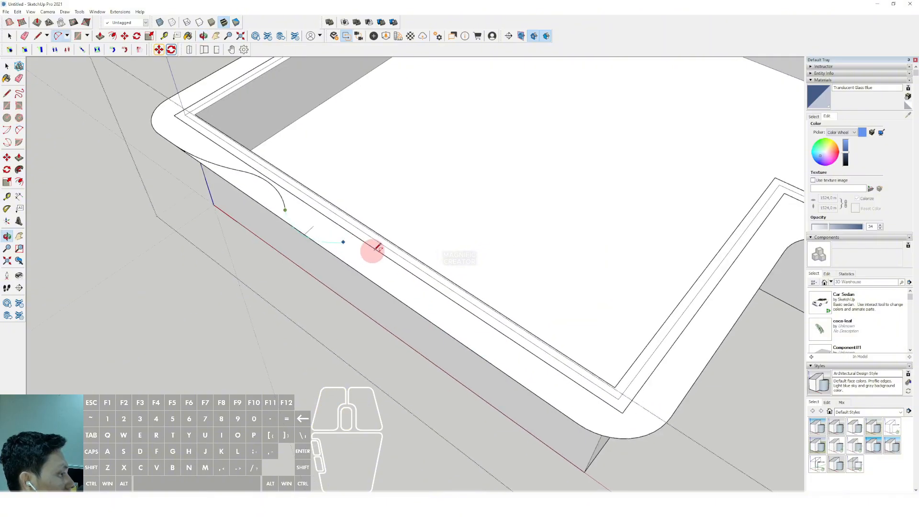
{"action": "left_click", "coordinate": [455, 322]}
{"action": "scroll", "coordinate": [373, 282], "scroll_direction": "up", "scroll_amount": 2}
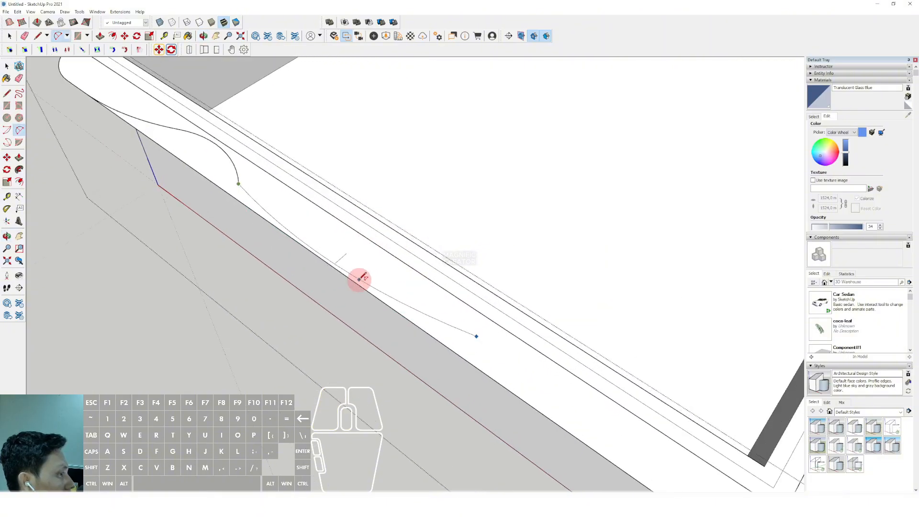
{"action": "left_click", "coordinate": [357, 267]}
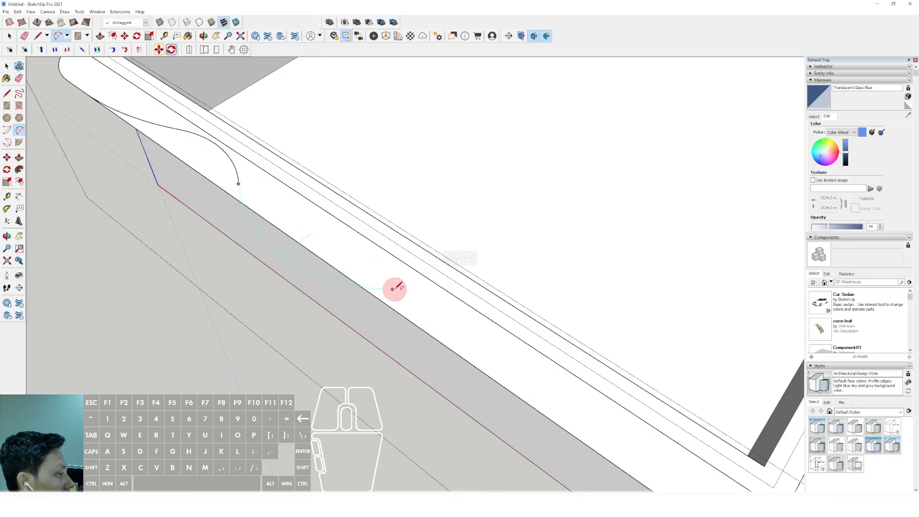
{"action": "left_click", "coordinate": [425, 303]}
- Erase the leftover straight edge and sliver of ledge outside the first inward curve on the short side
{"action": "key", "text": "e"}
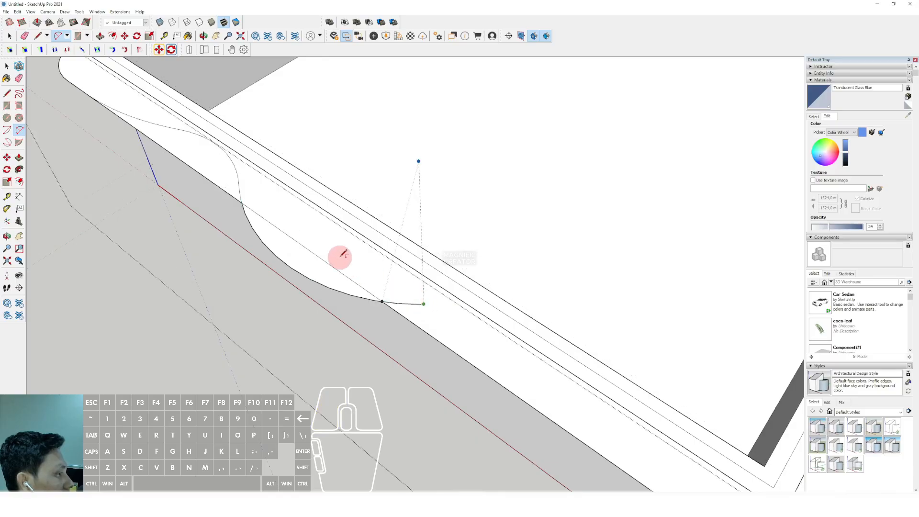
{"action": "scroll", "coordinate": [260, 207], "scroll_direction": "down", "scroll_amount": 3}
{"action": "scroll", "coordinate": [237, 201], "scroll_direction": "up", "scroll_amount": 1}
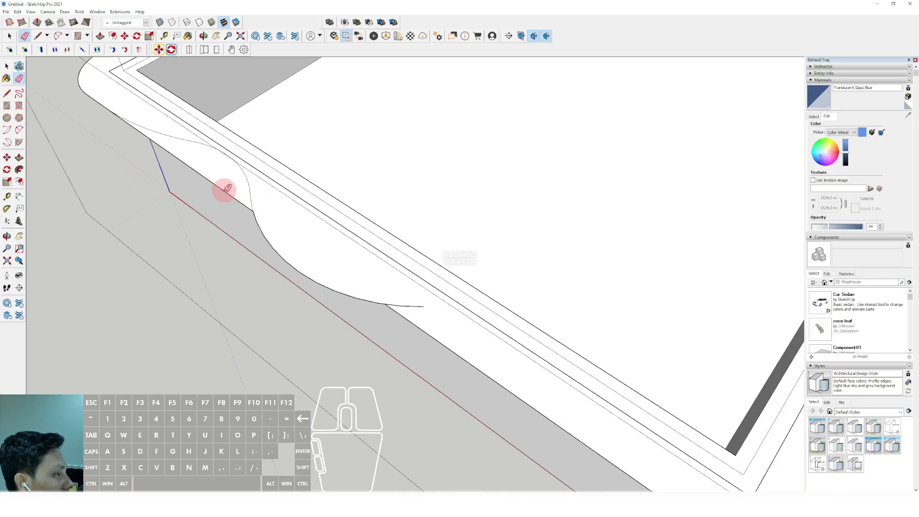
{"action": "left_click", "coordinate": [224, 190]}
{"action": "scroll", "coordinate": [234, 201], "scroll_direction": "down", "scroll_amount": 2}
{"action": "middle_click_drag", "start_coordinate": [347, 259], "coordinate": [308, 243]}
{"action": "scroll", "coordinate": [308, 242], "scroll_direction": "up", "scroll_amount": 1}
{"action": "key", "text": "space"}
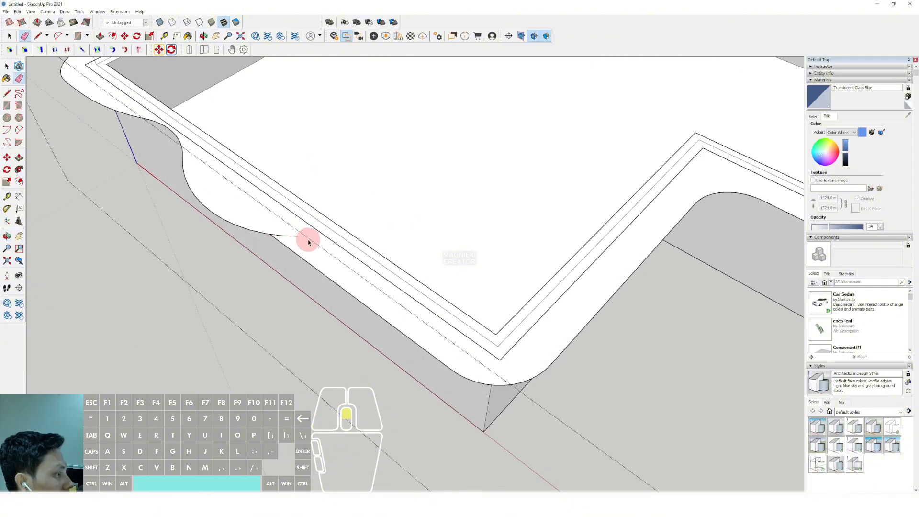
- Extend the wave with a second inward arc and a large outward arc that ends on the rounded corner toward the notch
{"action": "key", "text": "a"}
{"action": "left_click", "coordinate": [298, 236]}
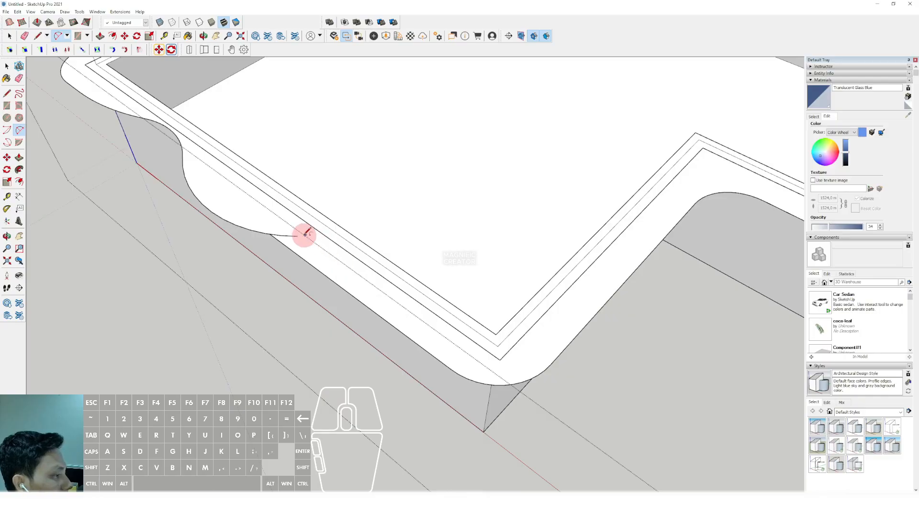
{"action": "scroll", "coordinate": [333, 266], "scroll_direction": "up", "scroll_amount": 1}
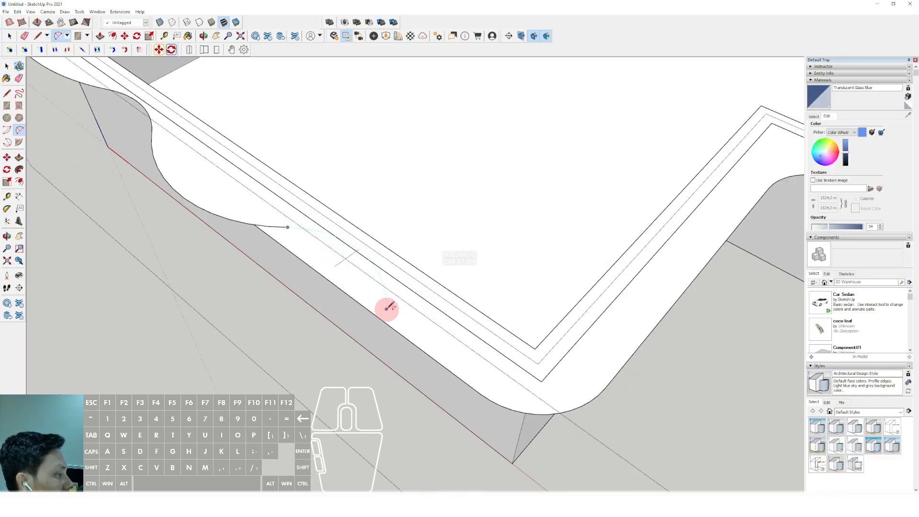
{"action": "left_click", "coordinate": [353, 277]}
{"action": "middle_click_drag", "start_coordinate": [457, 358], "coordinate": [422, 326], "text": "shift"}
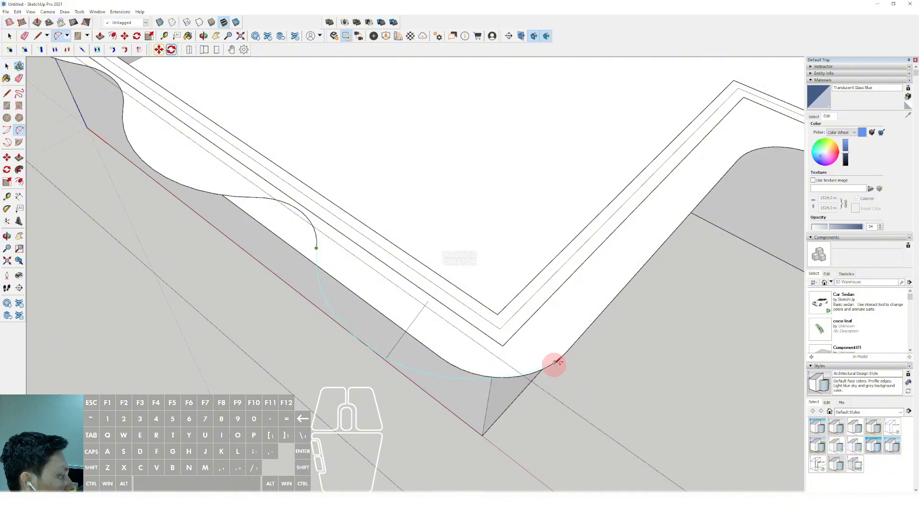
{"action": "left_click", "coordinate": [531, 374]}
{"action": "middle_click_drag", "start_coordinate": [531, 374], "coordinate": [422, 331]}
- Erase the leftover straight edge outside the second inward curve and select the wavy ledge face
{"action": "key", "text": "e"}
{"action": "scroll", "coordinate": [440, 342], "scroll_direction": "up", "scroll_amount": 2}
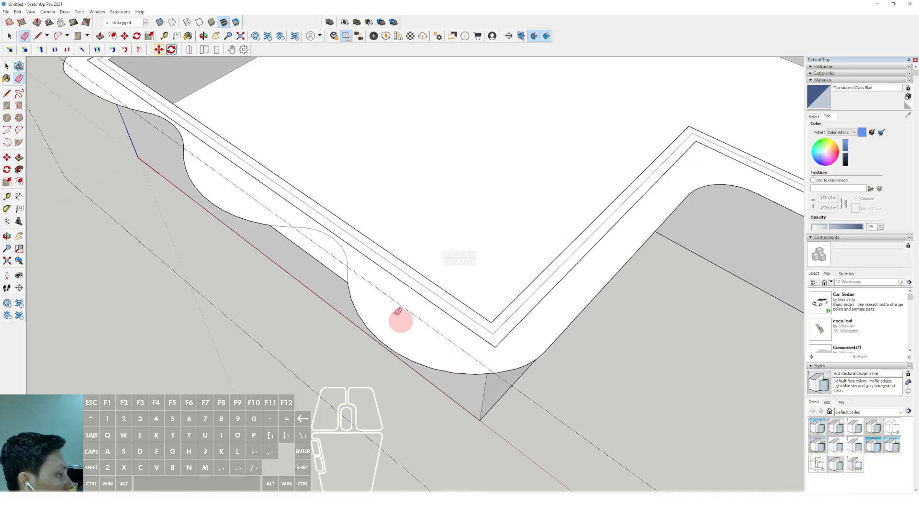
{"action": "middle_click_drag", "start_coordinate": [314, 254], "coordinate": [240, 246]}
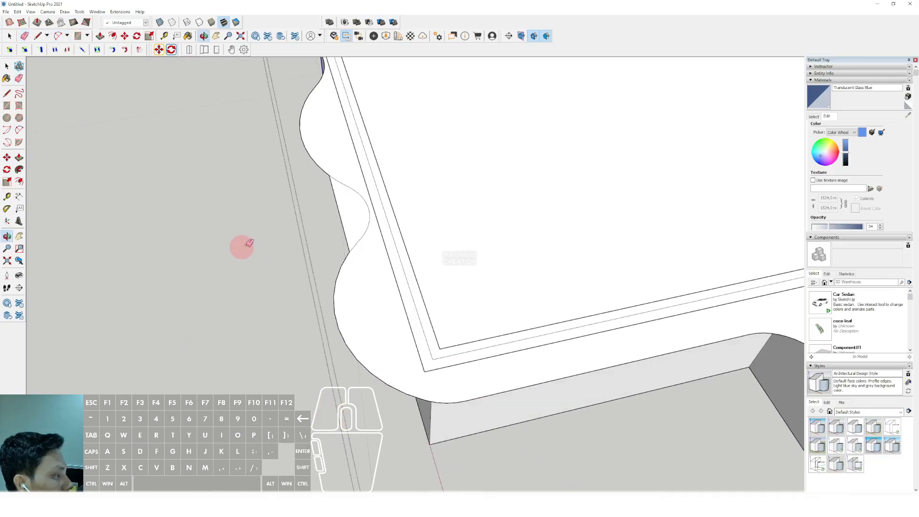
{"action": "left_click_drag", "start_coordinate": [341, 217], "coordinate": [343, 216]}
{"action": "mouse_move", "coordinate": [343, 217]}
{"action": "middle_mouse_down"}
{"action": "mouse_move", "coordinate": [382, 217]}
{"action": "mouse_move", "coordinate": [425, 261]}
{"action": "mouse_move", "coordinate": [409, 242]}
{"action": "middle_mouse_up"}
{"action": "mouse_move", "coordinate": [527, 246]}
{"action": "middle_mouse_down"}
{"action": "mouse_move", "coordinate": [433, 240]}
{"action": "mouse_move", "coordinate": [468, 189]}
{"action": "mouse_move", "coordinate": [424, 232]}
{"action": "mouse_move", "coordinate": [427, 258]}
{"action": "mouse_move", "coordinate": [394, 277]}
{"action": "mouse_move", "coordinate": [422, 272]}
{"action": "middle_mouse_up"}
{"action": "key", "text": "space"}
{"action": "scroll", "coordinate": [394, 251], "scroll_direction": "up", "scroll_amount": 3}
{"action": "left_click", "coordinate": [394, 251]}
{"action": "scroll", "coordinate": [396, 251], "scroll_direction": "down", "scroll_amount": 2}
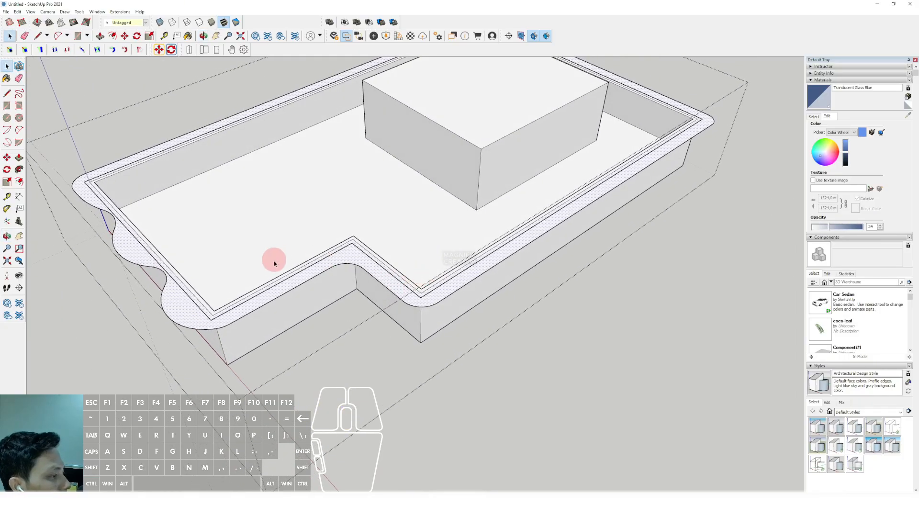
- Draw a broad arc across the notch from the wavy corner to the ledge edge on the notch's other side
{"action": "scroll", "coordinate": [274, 262], "scroll_direction": "up", "scroll_amount": 6}
{"action": "key", "text": "a"}
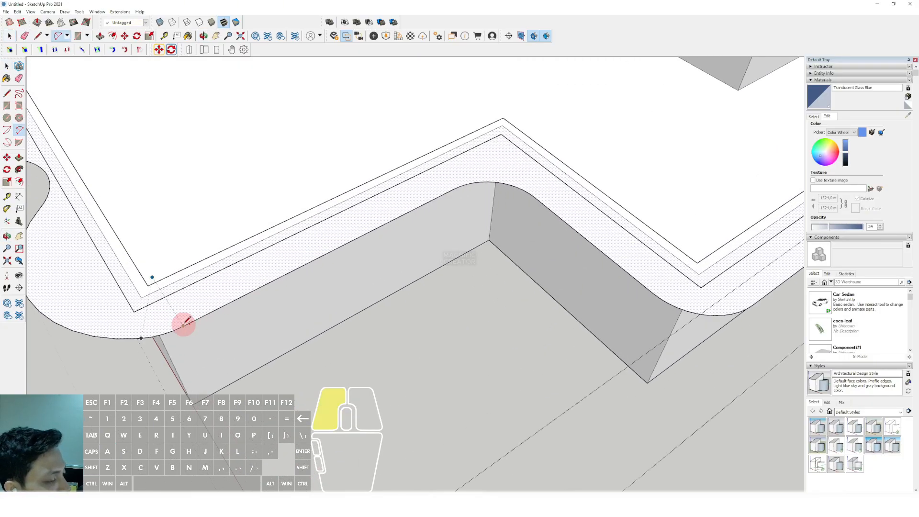
{"action": "left_click", "coordinate": [184, 325]}
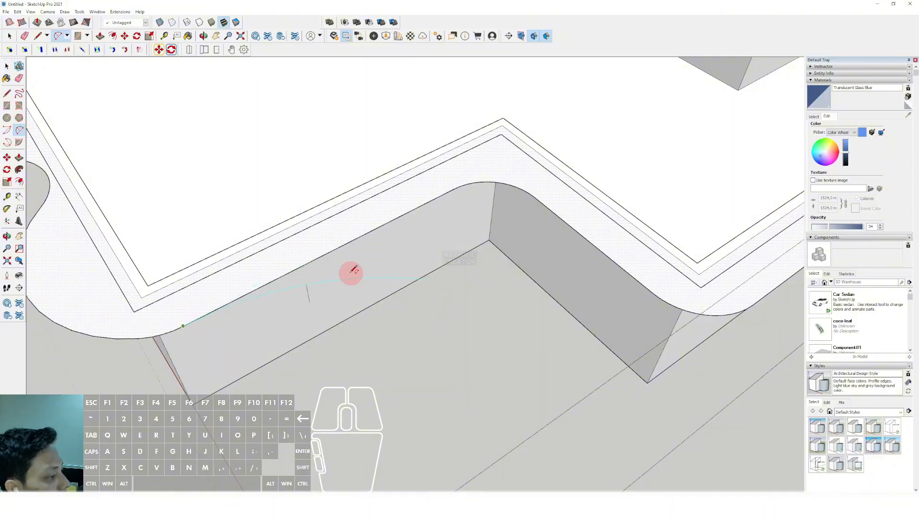
{"action": "middle_click_drag", "start_coordinate": [353, 271], "coordinate": [498, 225]}
{"action": "left_click", "coordinate": [498, 230]}
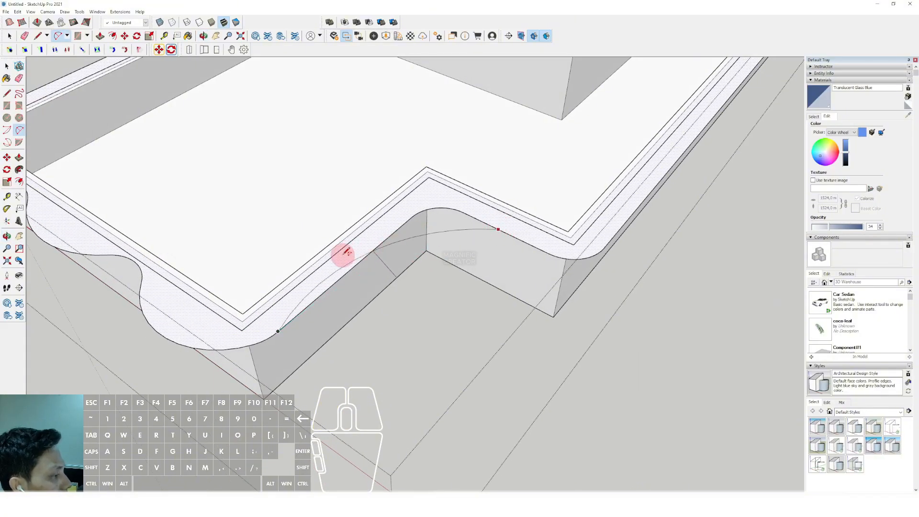
{"action": "left_click", "coordinate": [333, 284]}
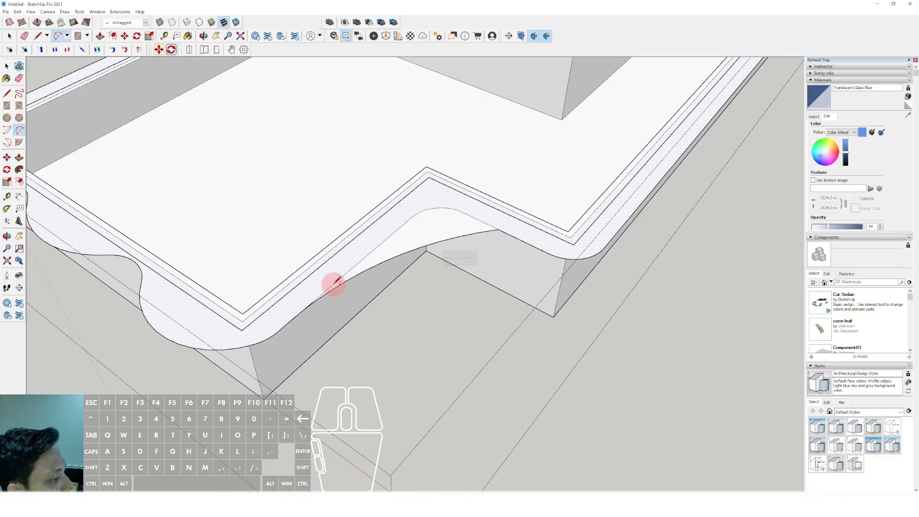
- Erase the old rounded ledge edge inside the notch so the ledge extends to the broad arc
{"action": "key", "text": "space"}
{"action": "left_click", "coordinate": [381, 240]}
{"action": "left_click", "coordinate": [434, 208]}
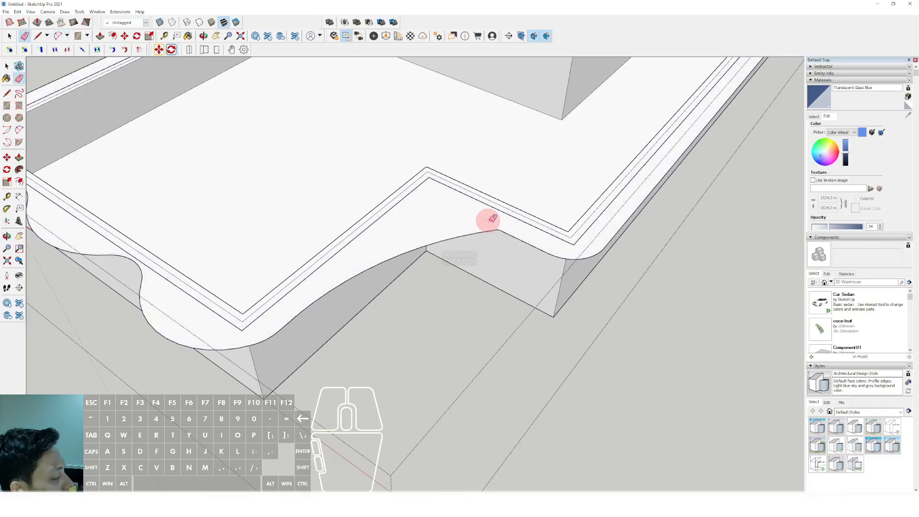
- Smooth the sharp junction where the broad arc meets the ledge edge with a tangent arc, and erase the leftover tip edges
{"action": "scroll", "coordinate": [496, 227], "scroll_direction": "up", "scroll_amount": 2}
{"action": "key", "text": "a"}
{"action": "left_click", "coordinate": [456, 234]}
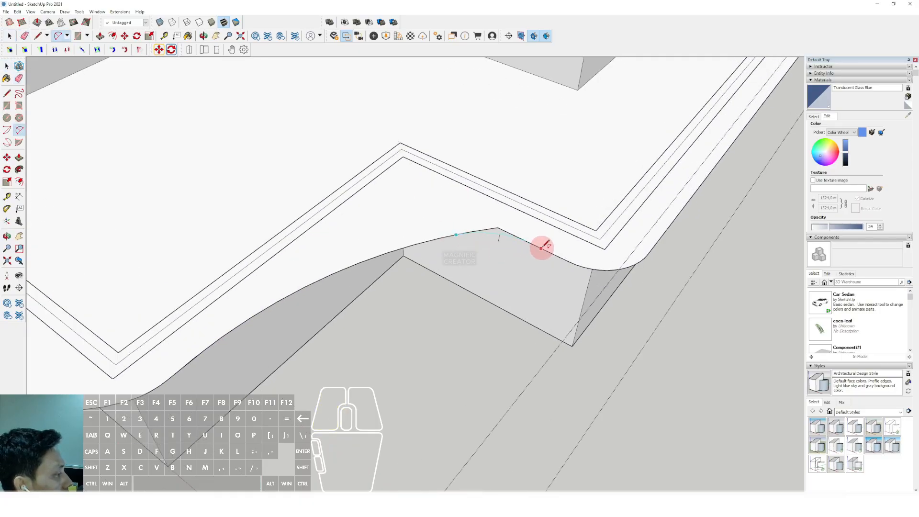
{"action": "left_click", "coordinate": [532, 243]}
{"action": "left_click", "coordinate": [498, 228]}
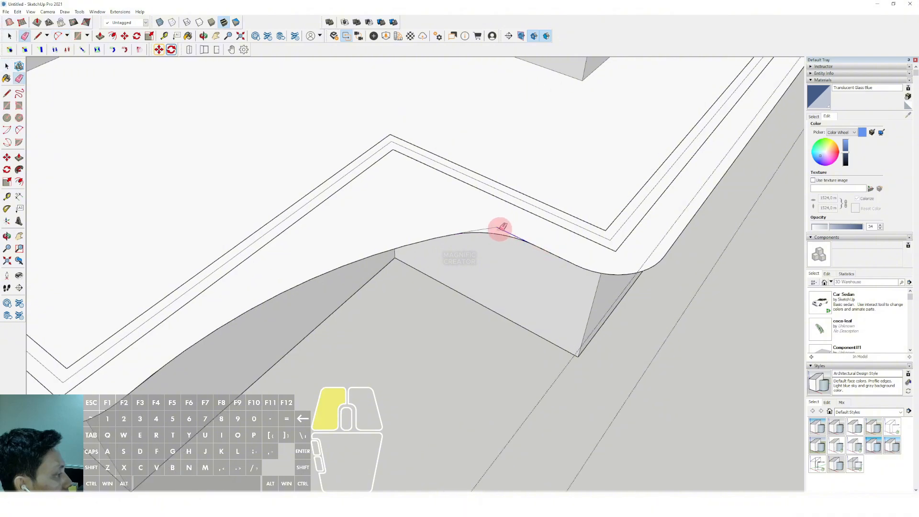
{"action": "key", "text": "space"}
- Select the finished wavy ledge face, cut it out of the roof group and close the group
{"action": "scroll", "coordinate": [497, 216], "scroll_direction": "down", "scroll_amount": 3}
{"action": "middle_click_drag", "start_coordinate": [473, 221], "coordinate": [435, 181]}
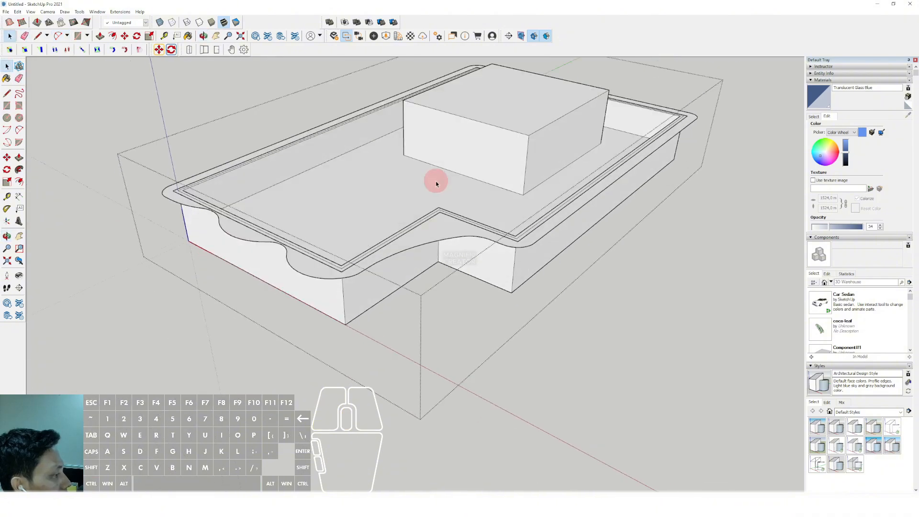
{"action": "scroll", "coordinate": [439, 235], "scroll_direction": "up", "scroll_amount": 3}
{"action": "left_click", "coordinate": [444, 230]}
{"action": "scroll", "coordinate": [445, 231], "scroll_direction": "up", "scroll_amount": 1}
{"action": "middle_click_drag", "start_coordinate": [444, 228], "coordinate": [446, 259]}
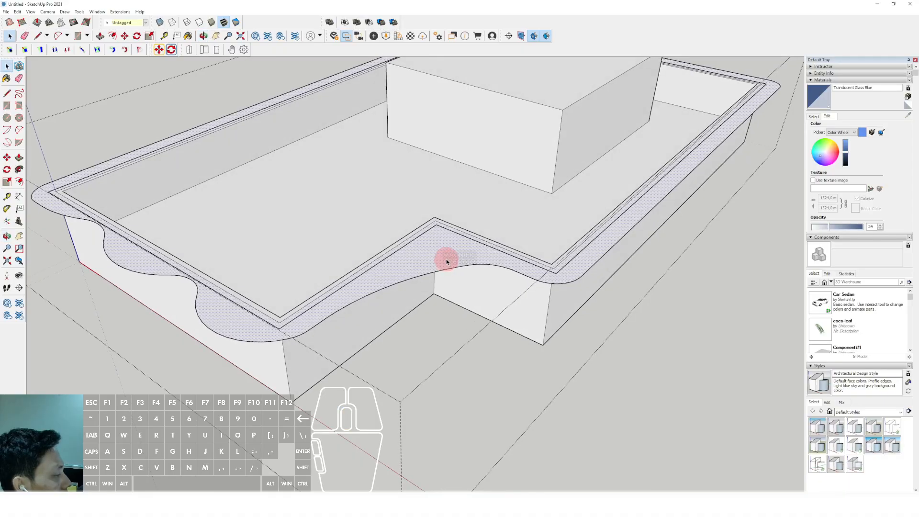
{"action": "left_click", "coordinate": [18, 12]}
{"action": "left_click", "coordinate": [29, 38]}
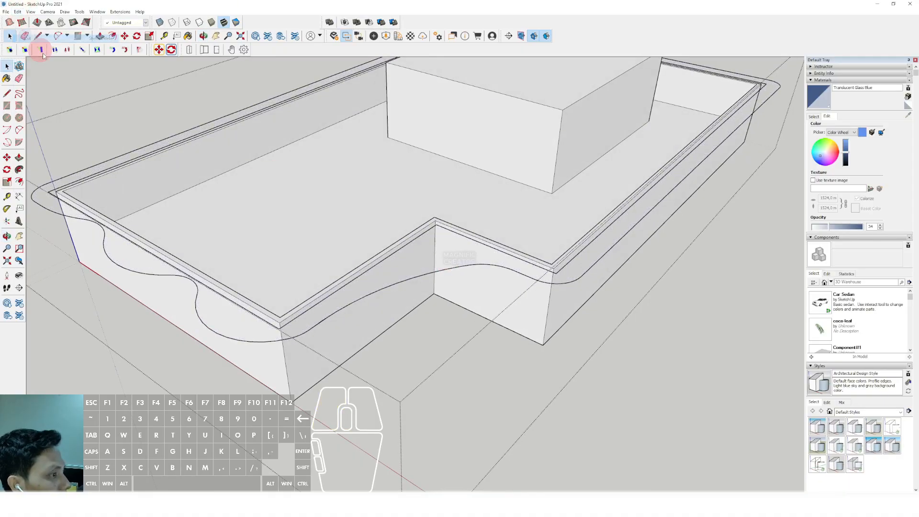
{"action": "scroll", "coordinate": [235, 218], "scroll_direction": "down", "scroll_amount": 4}
{"action": "left_click", "coordinate": [621, 181]}
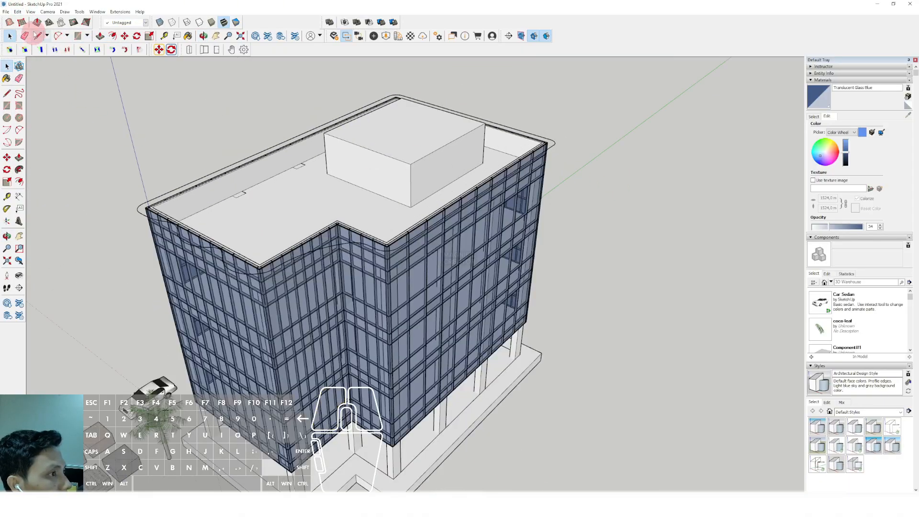
{"action": "left_click", "coordinate": [18, 11]}
{"action": "left_click", "coordinate": [29, 57]}
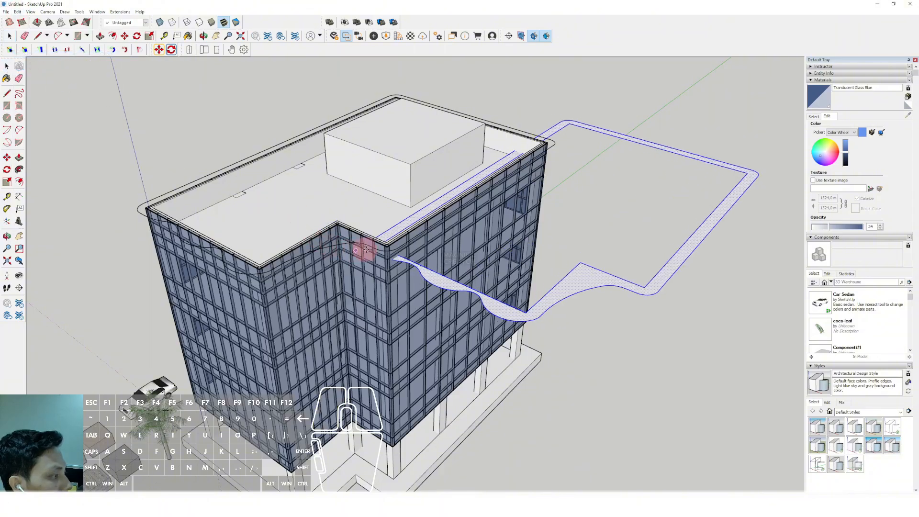
{"action": "scroll", "coordinate": [371, 248], "scroll_direction": "up", "scroll_amount": 2}
{"action": "key", "text": "Escape"}
- Paste the cut ledge face in place on top of the building, outside the roof group
{"action": "left_click", "coordinate": [17, 12]}
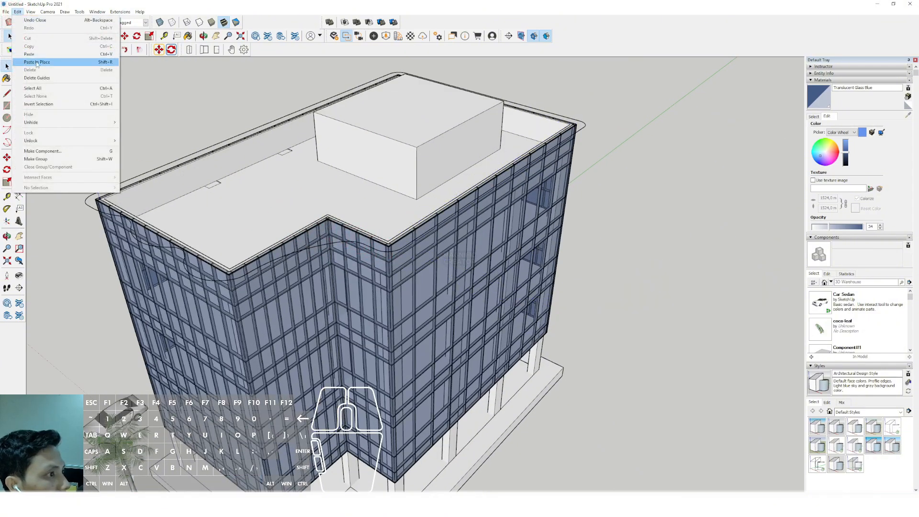
{"action": "left_click", "coordinate": [29, 58]}
{"action": "scroll", "coordinate": [328, 246], "scroll_direction": "up", "scroll_amount": 4}
{"action": "mouse_move", "coordinate": [331, 234]}
{"action": "middle_mouse_down"}
{"action": "mouse_move", "coordinate": [349, 226]}
{"action": "mouse_move", "coordinate": [392, 268]}
{"action": "mouse_move", "coordinate": [408, 225]}
{"action": "mouse_move", "coordinate": [394, 101]}
{"action": "middle_mouse_up"}
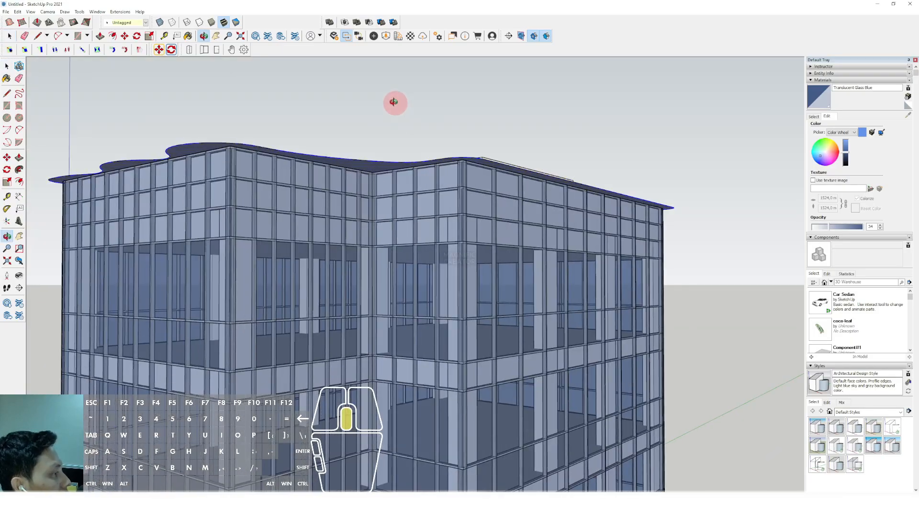
- Extrude the wavy roof-edge face upward with Push/Pull to give the canopy slab thickness
{"action": "scroll", "coordinate": [380, 171], "scroll_direction": "up", "scroll_amount": 3}
{"action": "mouse_move", "coordinate": [380, 171]}
{"action": "middle_mouse_down", "text": "shift"}
{"action": "mouse_move", "coordinate": [406, 184]}
{"action": "mouse_move", "coordinate": [318, 156]}
{"action": "mouse_move", "coordinate": [343, 171]}
{"action": "mouse_move", "coordinate": [505, 139]}
{"action": "middle_mouse_up", "text": "shift"}
{"action": "scroll", "coordinate": [460, 154], "scroll_direction": "up", "scroll_amount": 1}
{"action": "key", "text": "p"}
{"action": "left_click", "coordinate": [509, 119]}
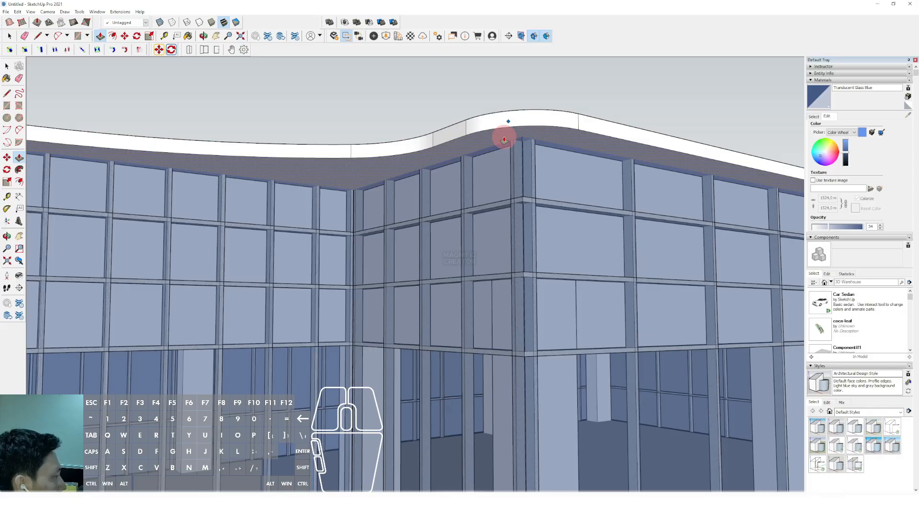
{"action": "key", "text": "Return"}
- Select the entire extruded canopy slab and turn it into a component
{"action": "triple_click", "coordinate": [481, 136]}
{"action": "right_click", "coordinate": [482, 135]}
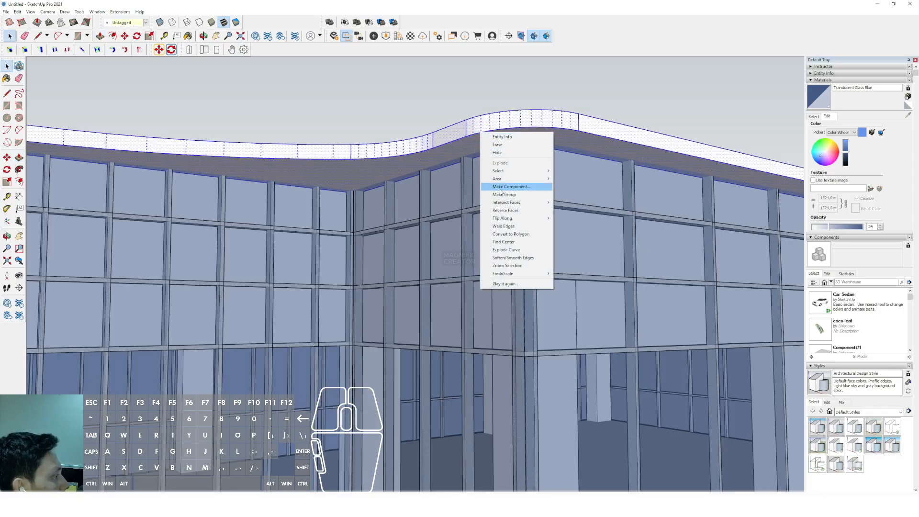
{"action": "left_click", "coordinate": [502, 187]}
{"action": "left_click", "coordinate": [145, 304]}
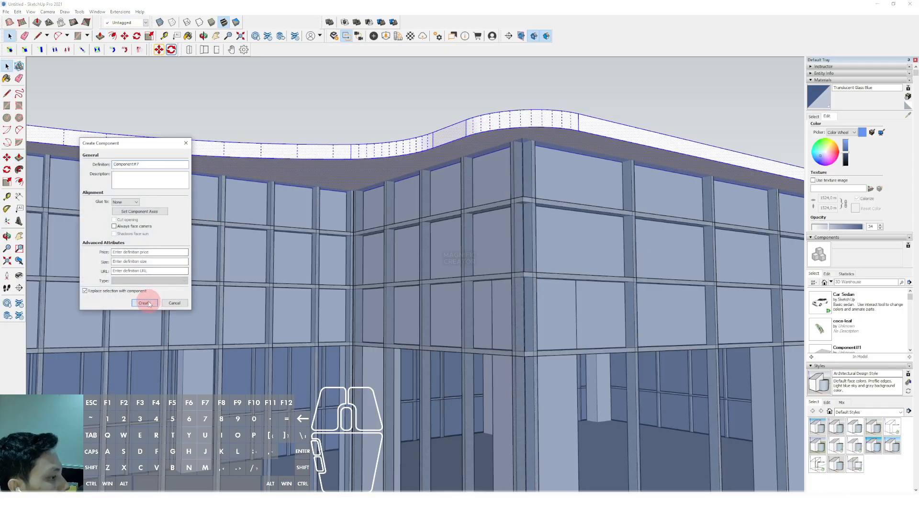
- Copy the canopy slab straight down to the base of the glass facade and divide the distance into evenly spaced copies for the floors
{"action": "scroll", "coordinate": [416, 153], "scroll_direction": "down", "scroll_amount": 5}
{"action": "middle_click_drag", "start_coordinate": [343, 144], "coordinate": [319, 98], "text": "shift"}
{"action": "scroll", "coordinate": [389, 118], "scroll_direction": "up", "scroll_amount": 1}
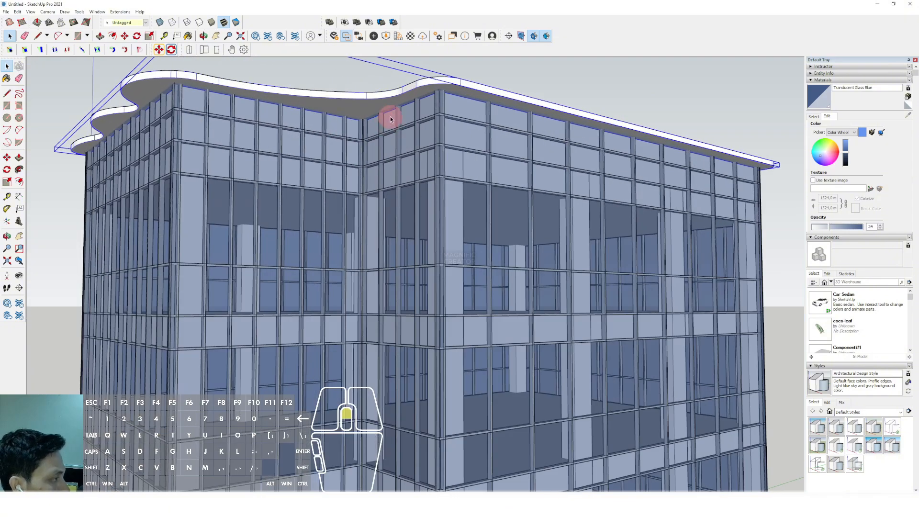
{"action": "scroll", "coordinate": [390, 118], "scroll_direction": "up", "scroll_amount": 1}
{"action": "key", "text": "m"}
{"action": "key", "text": "ctrl"}
{"action": "left_click", "coordinate": [416, 87]}
{"action": "scroll", "coordinate": [420, 111], "scroll_direction": "down", "scroll_amount": 3, "text": "shift"}
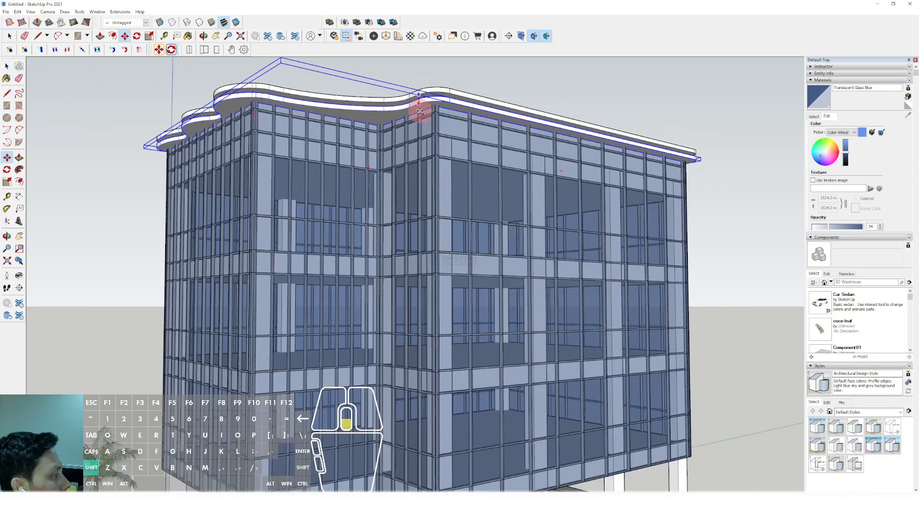
{"action": "scroll", "coordinate": [420, 165], "scroll_direction": "down", "scroll_amount": 2, "text": "shift"}
{"action": "middle_click_drag", "start_coordinate": [423, 153], "coordinate": [423, 77], "text": "shift"}
{"action": "middle_click_drag", "start_coordinate": [429, 220], "coordinate": [431, 200], "text": "shift"}
{"action": "scroll", "coordinate": [445, 267], "scroll_direction": "up", "scroll_amount": 2, "text": "shift"}
{"action": "middle_click_drag", "start_coordinate": [446, 267], "coordinate": [449, 210], "text": "shift"}
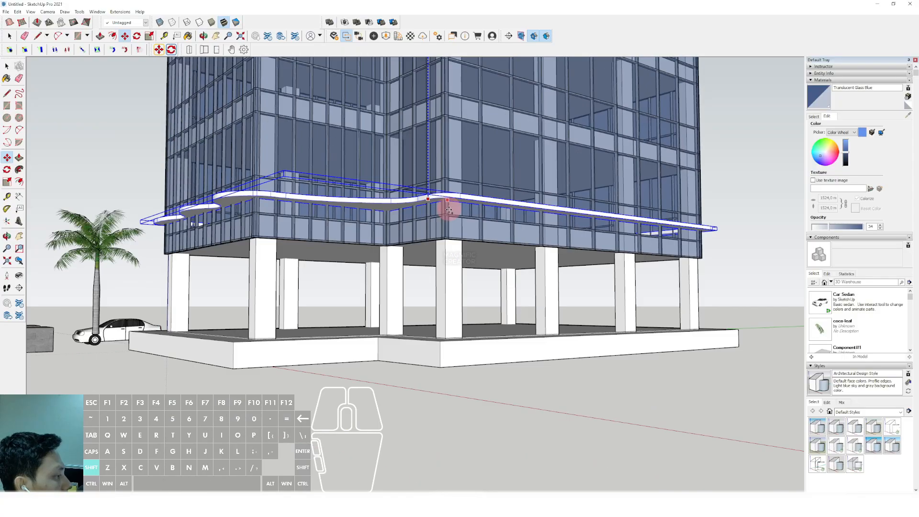
{"action": "scroll", "coordinate": [448, 211], "scroll_direction": "up", "scroll_amount": 3, "text": "shift"}
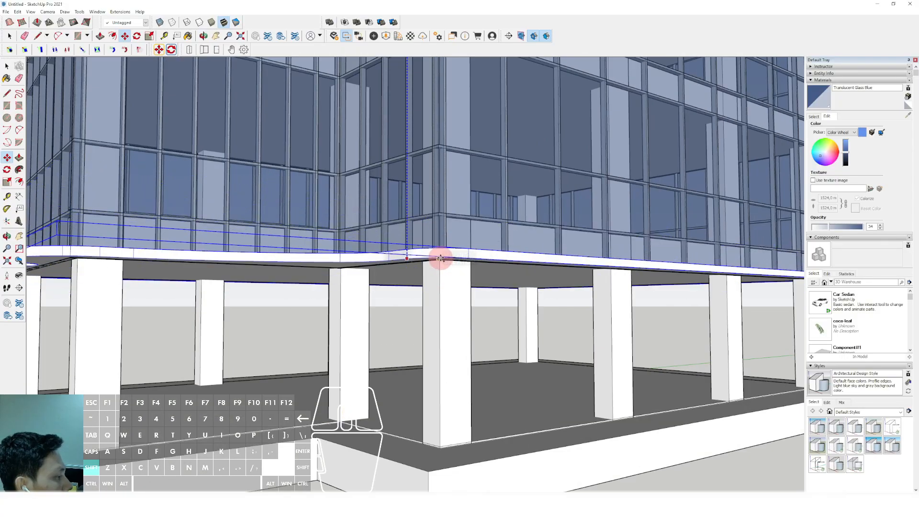
{"action": "left_click", "coordinate": [441, 260], "text": "shift"}
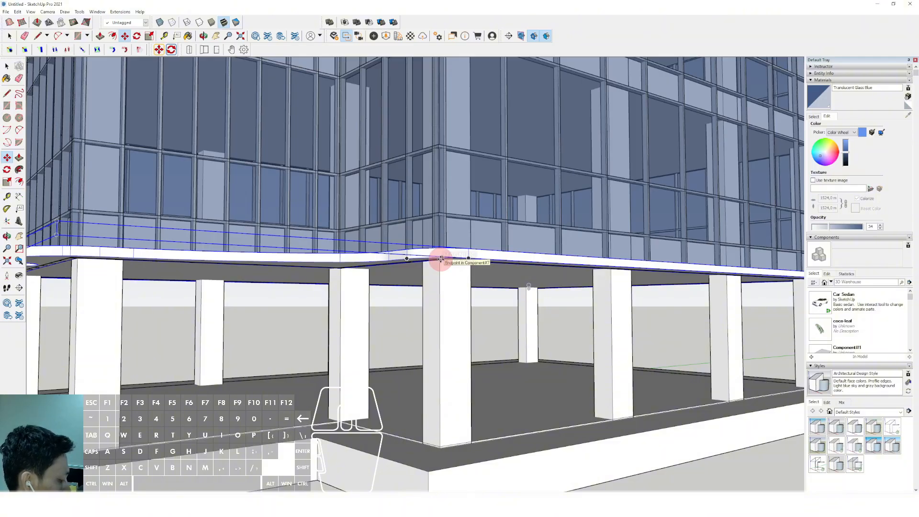
{"action": "scroll", "coordinate": [440, 258], "scroll_direction": "down", "scroll_amount": 10}
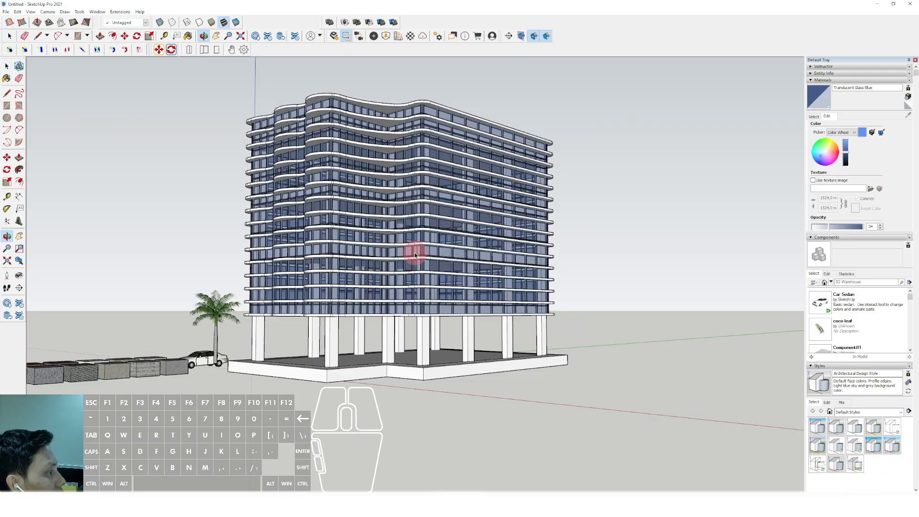
- Compare several of the default styles on the building and apply the Shaded with textures style
{"action": "middle_click_drag", "start_coordinate": [415, 255], "coordinate": [407, 236]}
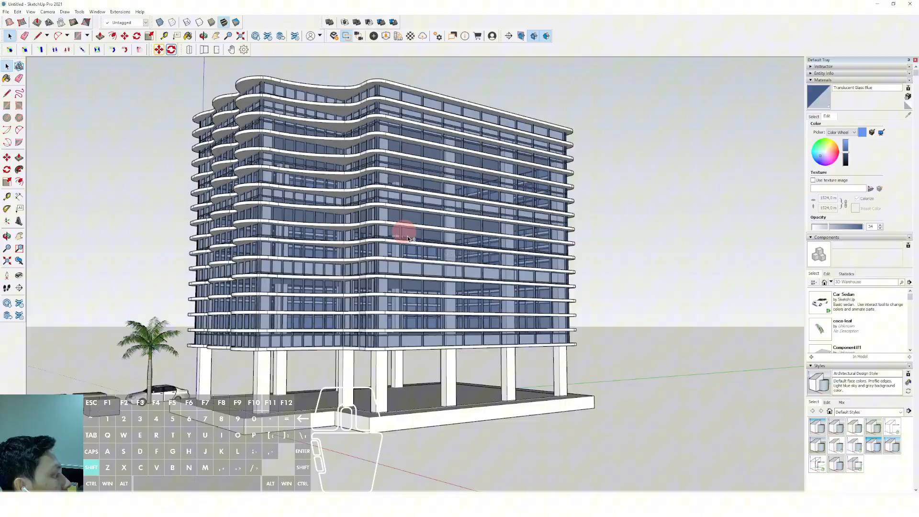
{"action": "left_click", "coordinate": [855, 434]}
{"action": "middle_click_drag", "start_coordinate": [409, 265], "coordinate": [398, 245]}
{"action": "left_click", "coordinate": [822, 447]}
{"action": "left_click", "coordinate": [872, 447]}
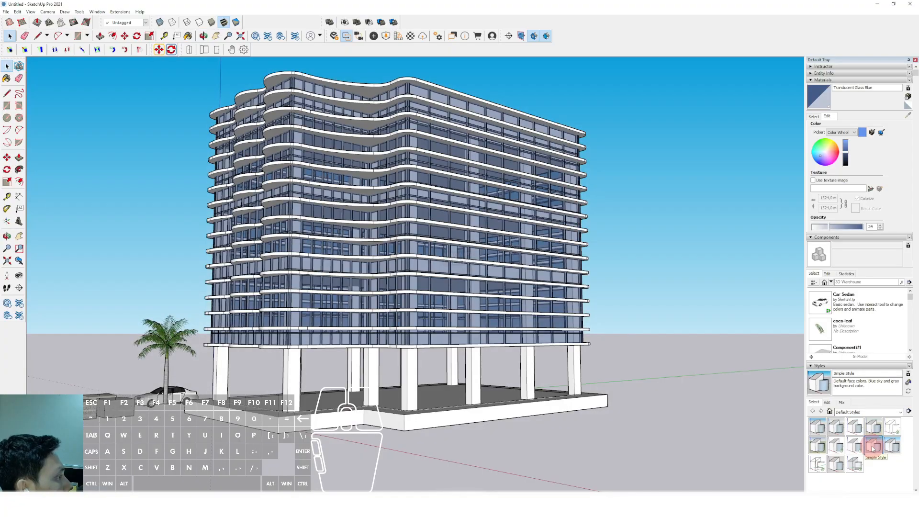
{"action": "left_click", "coordinate": [892, 446]}
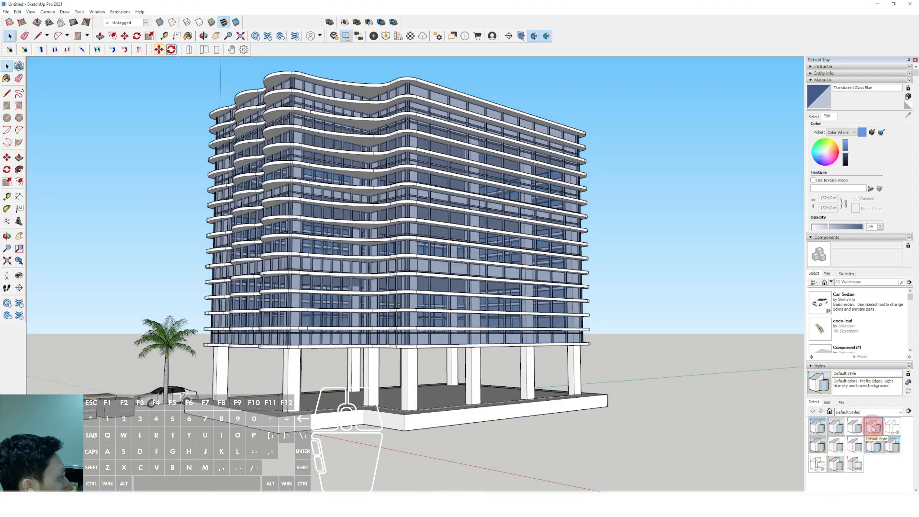
{"action": "left_click", "coordinate": [820, 429]}
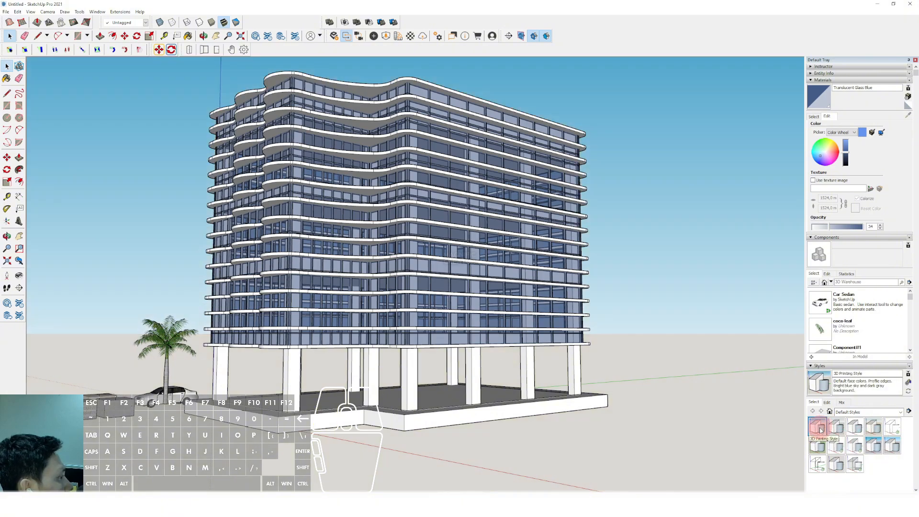
{"action": "left_click", "coordinate": [820, 448]}
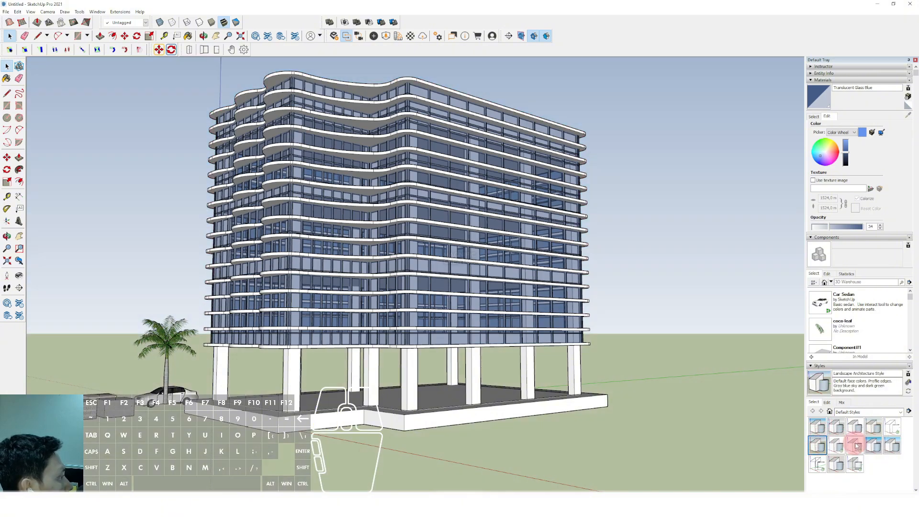
{"action": "left_click", "coordinate": [856, 427]}
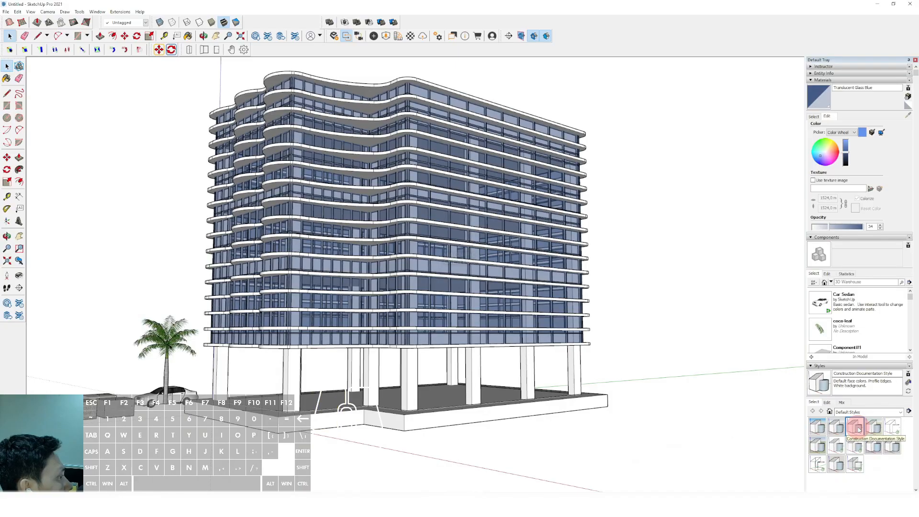
{"action": "left_click", "coordinate": [856, 446]}
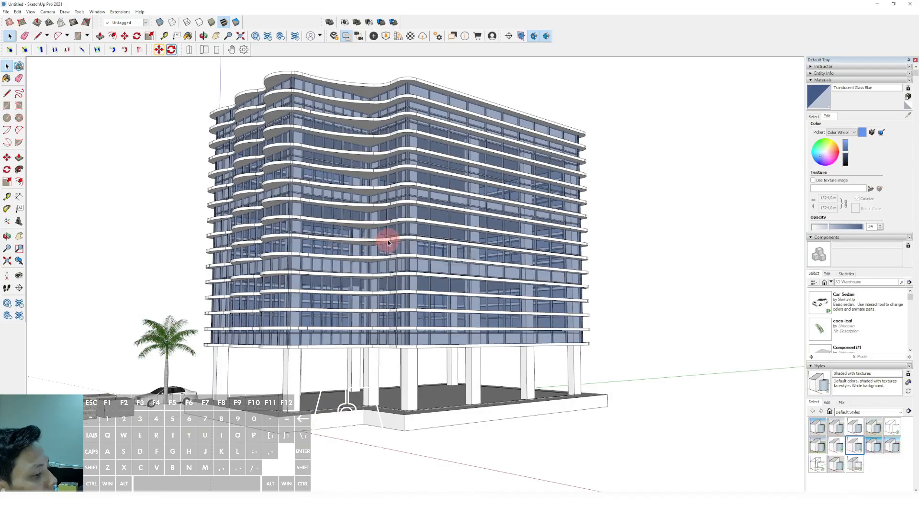
- Open the top canopy slab component for editing and select all of its geometry
{"action": "middle_click_drag", "start_coordinate": [363, 304], "coordinate": [208, 309]}
{"action": "middle_click_drag", "start_coordinate": [333, 286], "coordinate": [436, 262]}
{"action": "key", "text": "2"}
{"action": "scroll", "coordinate": [463, 156], "scroll_direction": "up", "scroll_amount": 2}
{"action": "scroll", "coordinate": [440, 224], "scroll_direction": "up", "scroll_amount": 2}
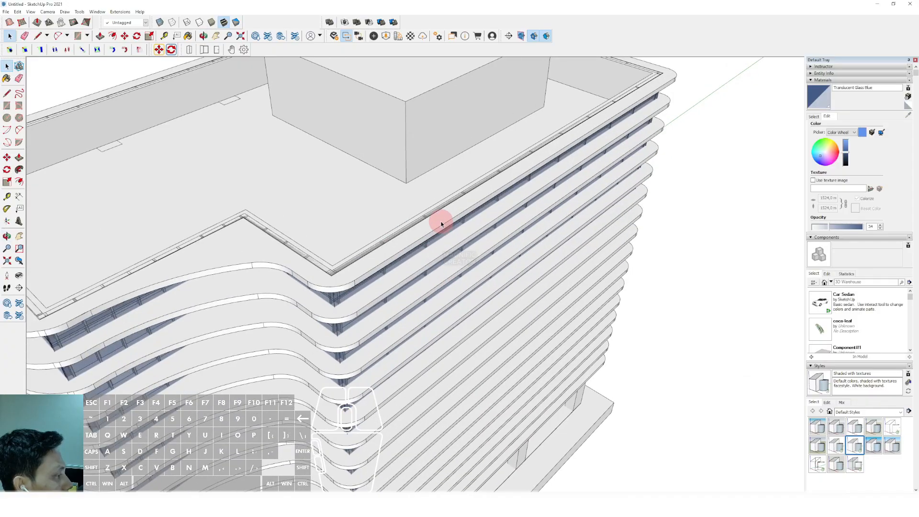
{"action": "triple_click", "coordinate": [441, 224]}
{"action": "middle_click_drag", "start_coordinate": [441, 223], "coordinate": [345, 269]}
{"action": "key", "text": "a"}
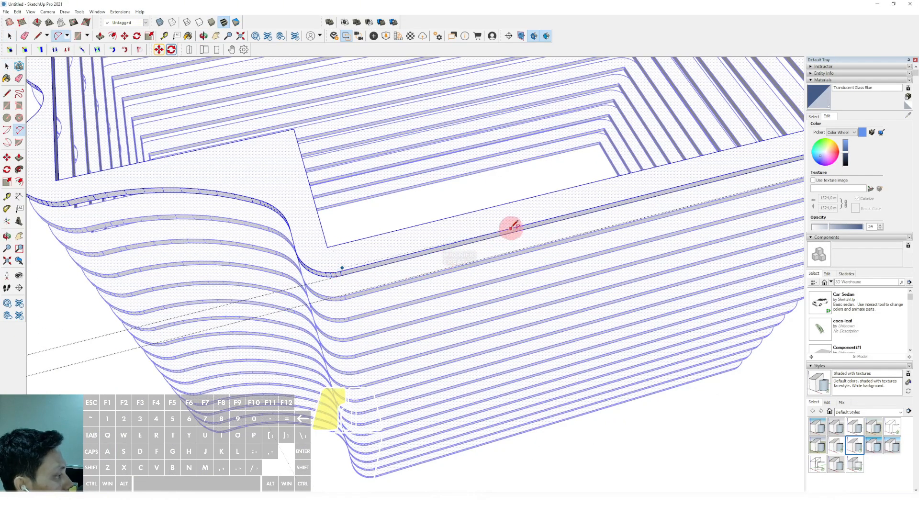
{"action": "mouse_move", "coordinate": [493, 249]}
{"action": "middle_mouse_down"}
{"action": "mouse_move", "coordinate": [460, 249]}
{"action": "mouse_move", "coordinate": [433, 219]}
{"action": "mouse_move", "coordinate": [534, 228]}
{"action": "mouse_move", "coordinate": [448, 234]}
{"action": "mouse_move", "coordinate": [497, 245]}
{"action": "middle_mouse_up"}
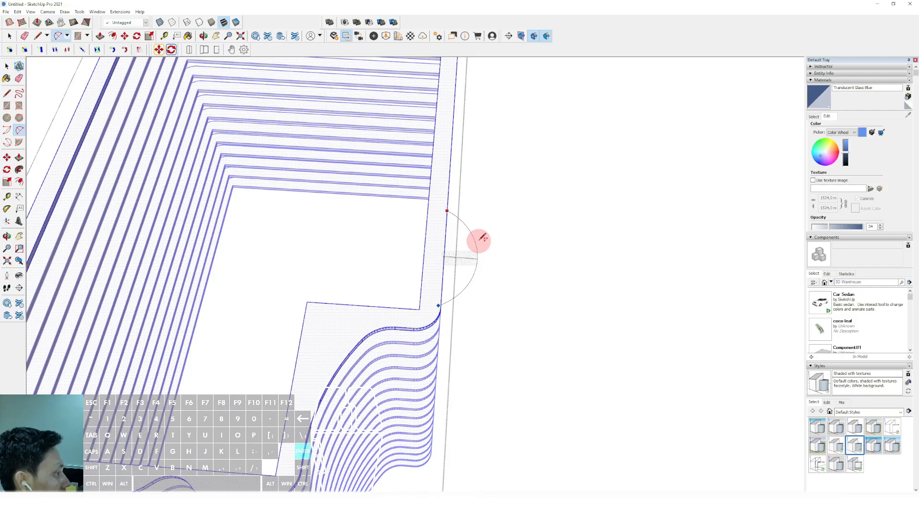
{"action": "scroll", "coordinate": [479, 241], "scroll_direction": "up", "scroll_amount": 3}
{"action": "key", "text": "space"}
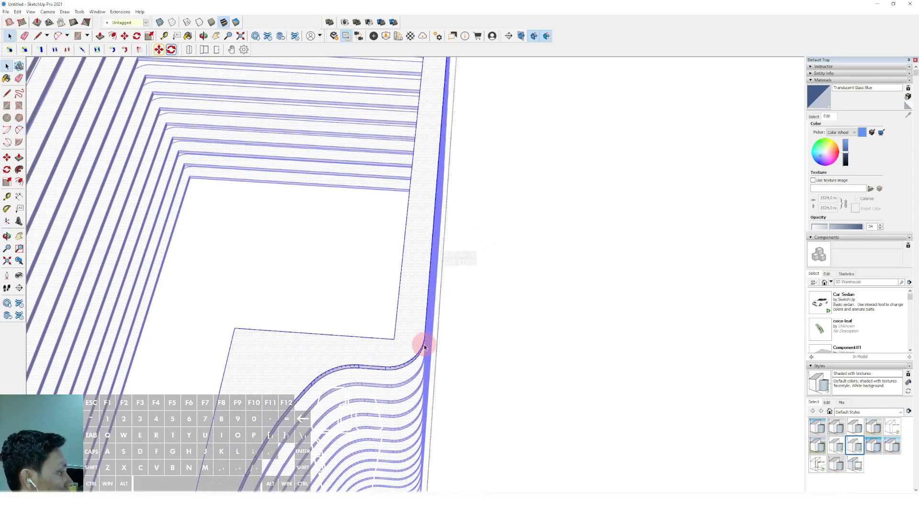
{"action": "scroll", "coordinate": [423, 340], "scroll_direction": "up", "scroll_amount": 2}
{"action": "key", "text": "a"}
{"action": "middle_click_drag", "start_coordinate": [426, 333], "coordinate": [429, 254]}
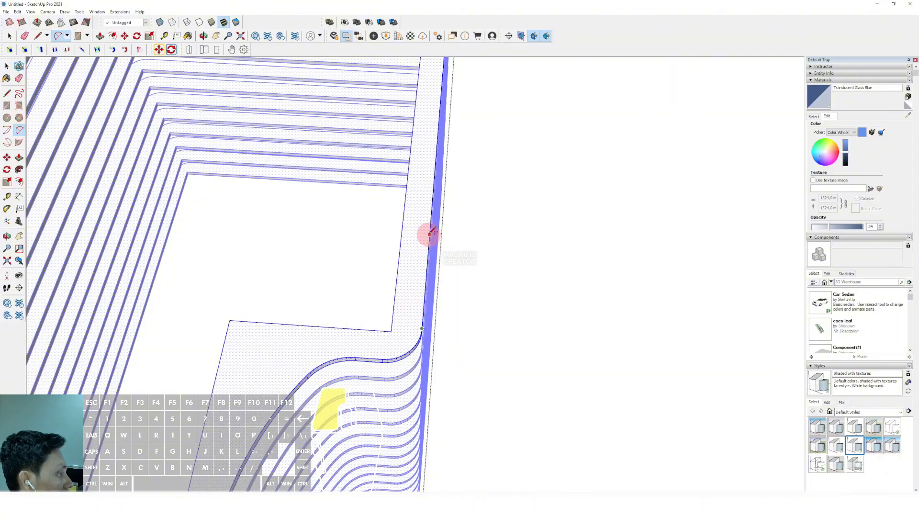
{"action": "left_click", "coordinate": [429, 234]}
{"action": "scroll", "coordinate": [415, 249], "scroll_direction": "up", "scroll_amount": 1}
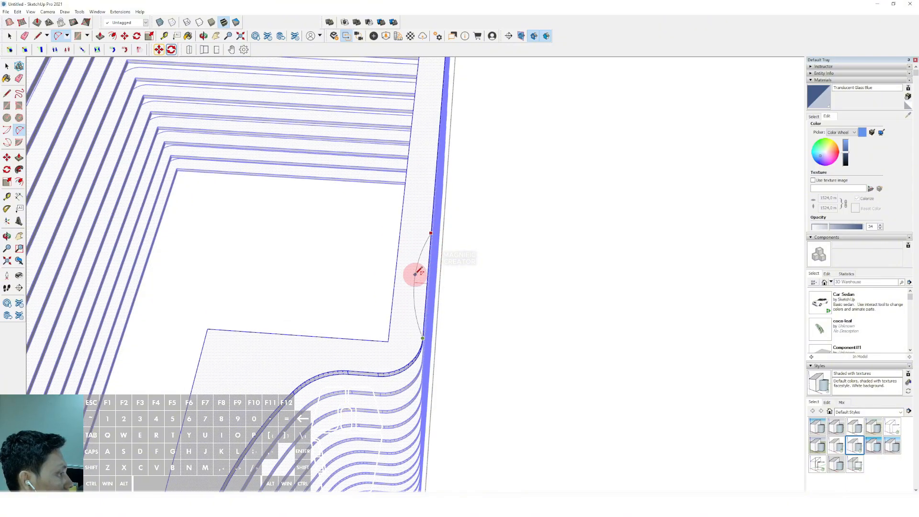
- Draw an outward-bulging 2 Point Arc from the slab's curved front edge around the corner to its straight side edge
{"action": "key", "text": "a"}
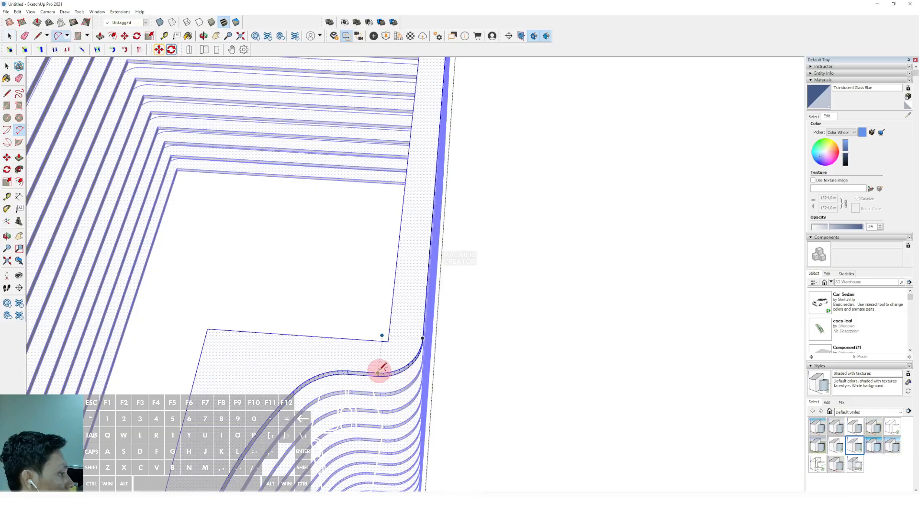
{"action": "scroll", "coordinate": [433, 281], "scroll_direction": "up", "scroll_amount": 1}
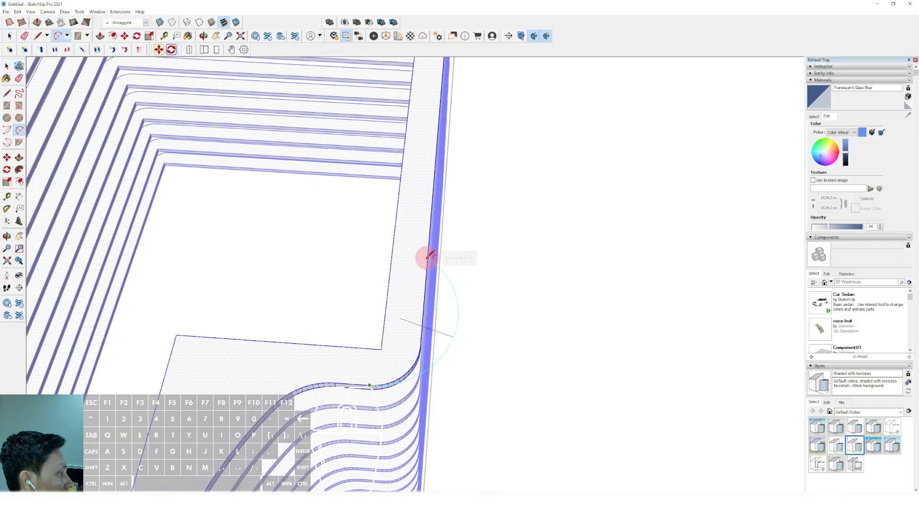
{"action": "left_click", "coordinate": [427, 255]}
{"action": "mouse_move", "coordinate": [430, 261]}
{"action": "middle_mouse_down"}
{"action": "mouse_move", "coordinate": [419, 252]}
{"action": "mouse_move", "coordinate": [434, 275]}
{"action": "middle_mouse_up"}
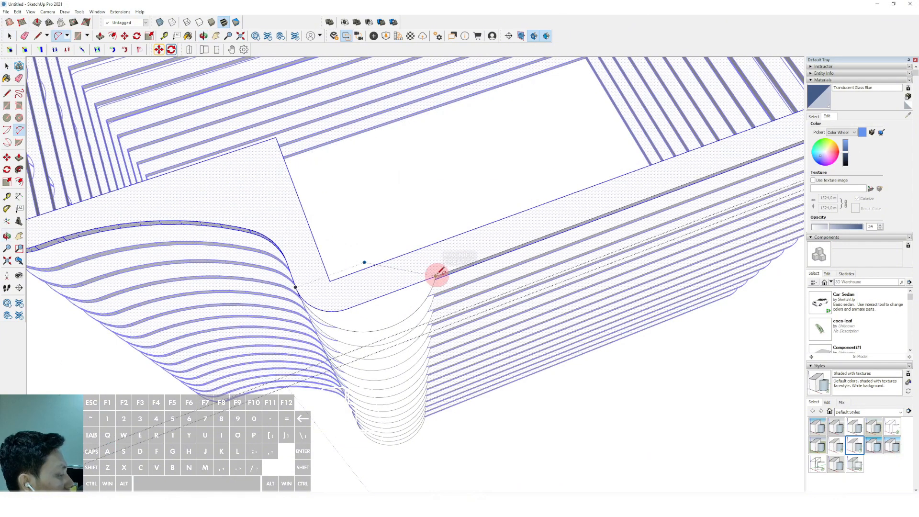
- Draw a tangent arc curving inward over the slab, from the end of the corner arc to the straight side edge
{"action": "left_click", "coordinate": [557, 230]}
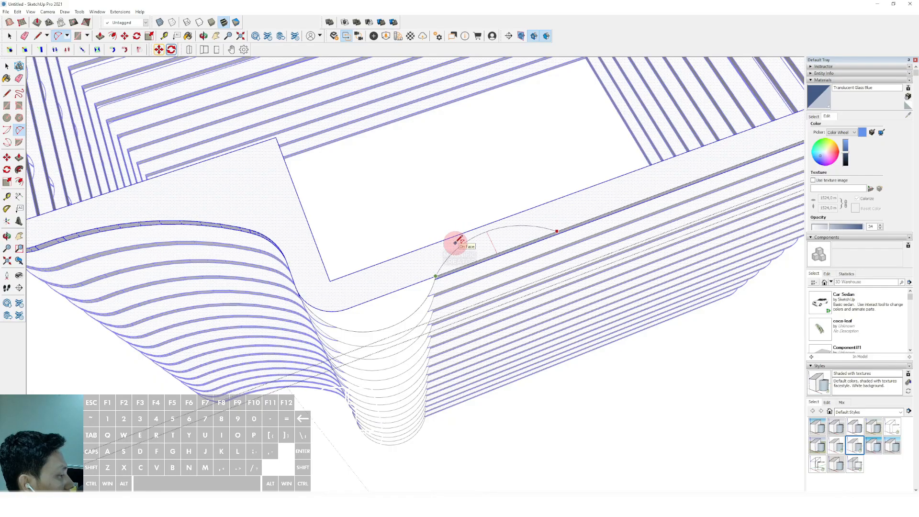
{"action": "key", "text": "Escape"}
{"action": "left_click", "coordinate": [432, 286]}
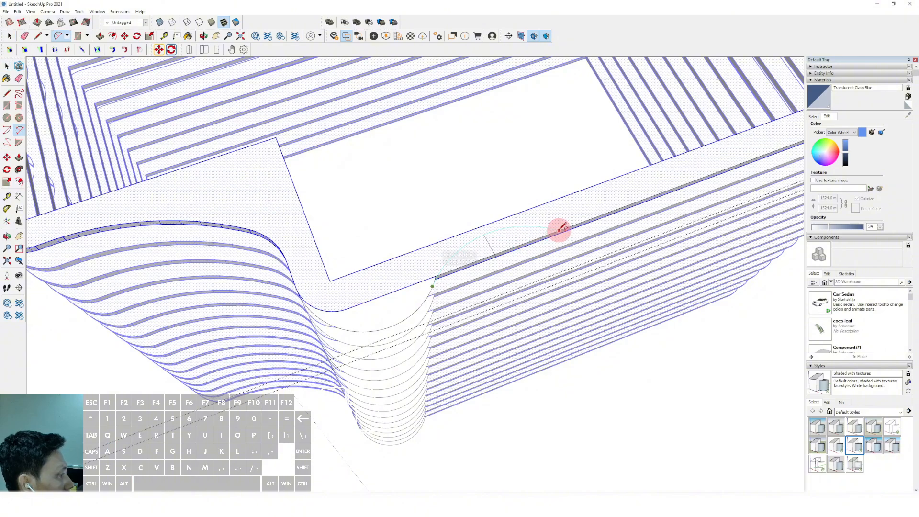
{"action": "key", "text": "space"}
{"action": "scroll", "coordinate": [470, 267], "scroll_direction": "down", "scroll_amount": 3}
{"action": "scroll", "coordinate": [493, 250], "scroll_direction": "up", "scroll_amount": 5}
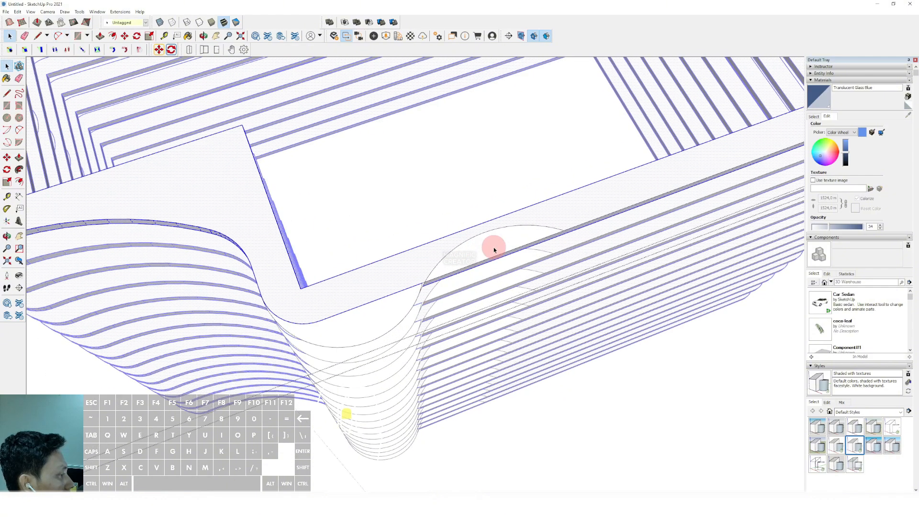
- Draw an outward-bulging arc along the straight side edge, starting where the inward arc ends
{"action": "left_click", "coordinate": [500, 248]}
{"action": "key", "text": "a"}
{"action": "scroll", "coordinate": [435, 257], "scroll_direction": "down", "scroll_amount": 2}
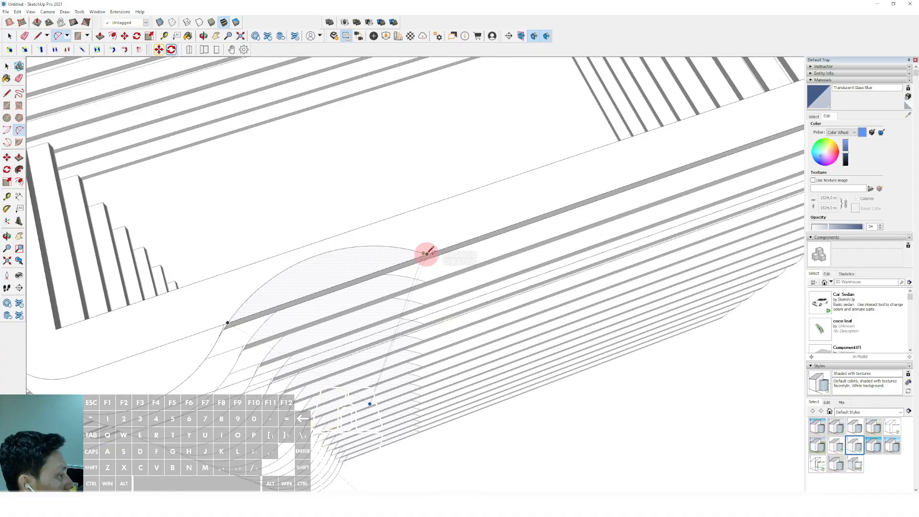
{"action": "left_click", "coordinate": [426, 252]}
{"action": "scroll", "coordinate": [498, 240], "scroll_direction": "down", "scroll_amount": 3}
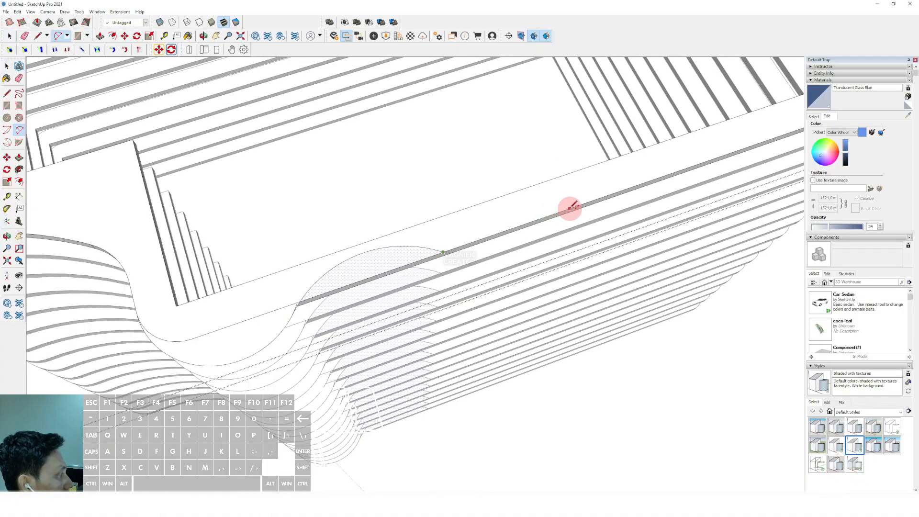
{"action": "middle_click_drag", "start_coordinate": [596, 222], "coordinate": [588, 176]}
{"action": "middle_click_drag", "start_coordinate": [596, 222], "coordinate": [540, 186]}
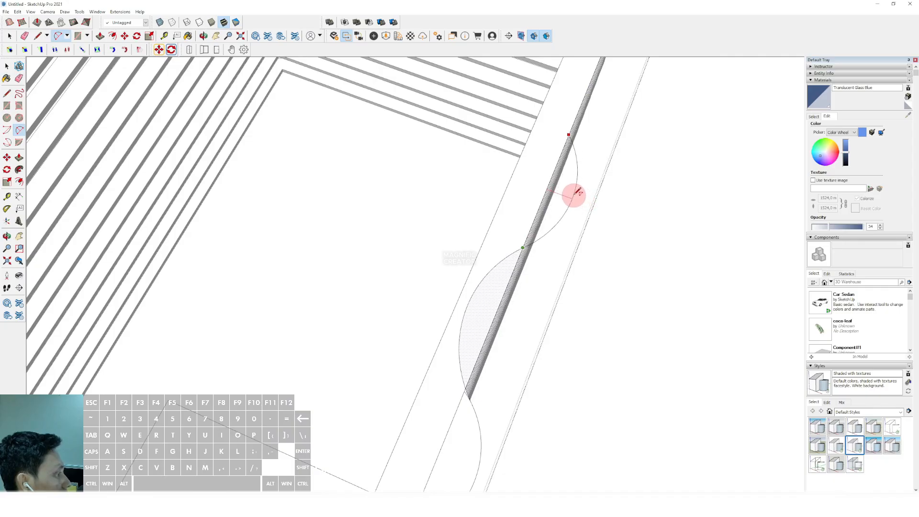
{"action": "key", "text": "space"}
- Draw a 2 Point Arc curving inward over the slab from the end of the last outward arc to the straight side edge
{"action": "middle_click_drag", "start_coordinate": [564, 195], "coordinate": [434, 207]}
{"action": "key", "text": "a"}
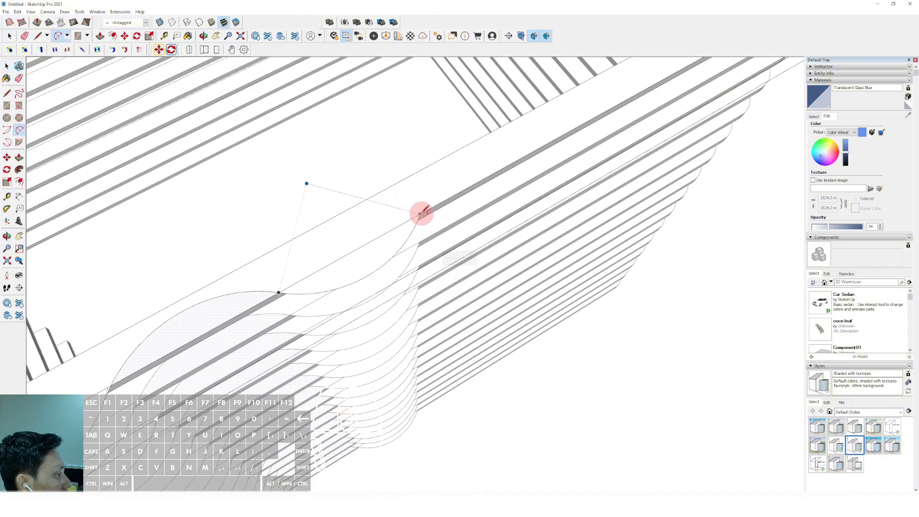
{"action": "middle_click_drag", "start_coordinate": [574, 130], "coordinate": [585, 125]}
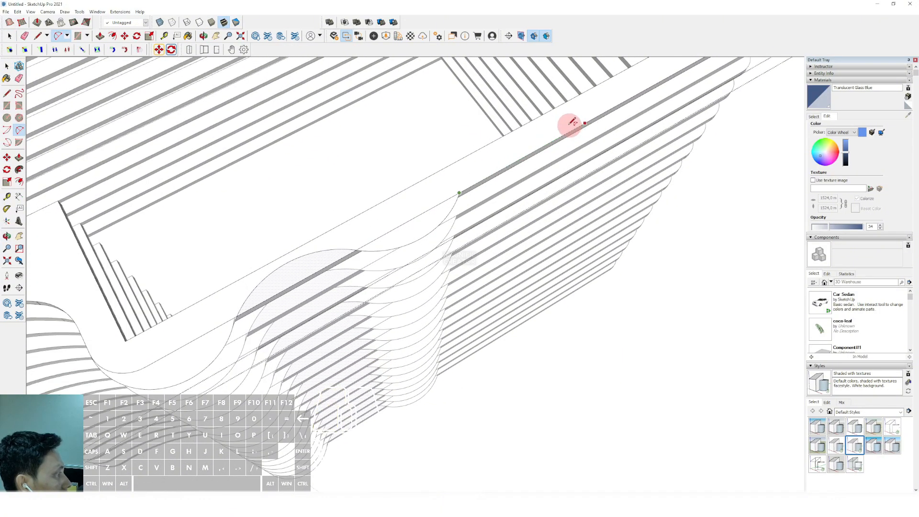
{"action": "scroll", "coordinate": [483, 167], "scroll_direction": "up", "scroll_amount": 2}
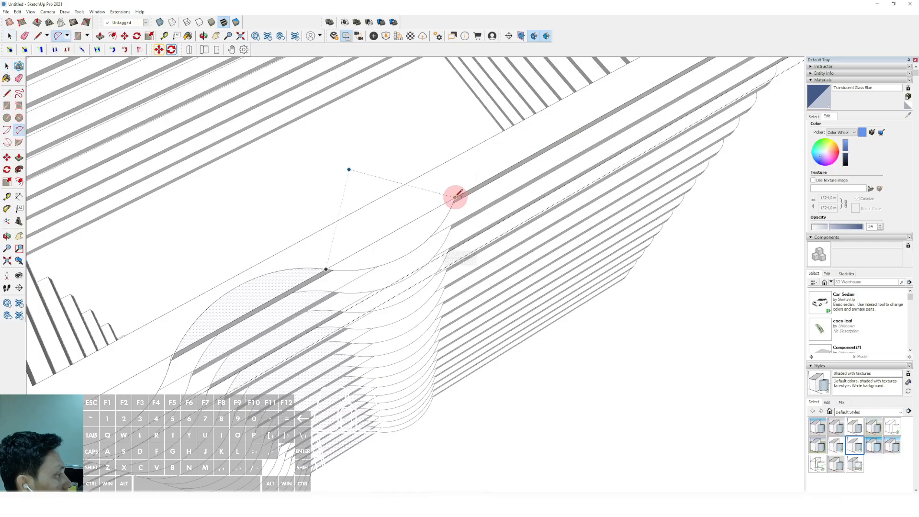
{"action": "left_click", "coordinate": [589, 124]}
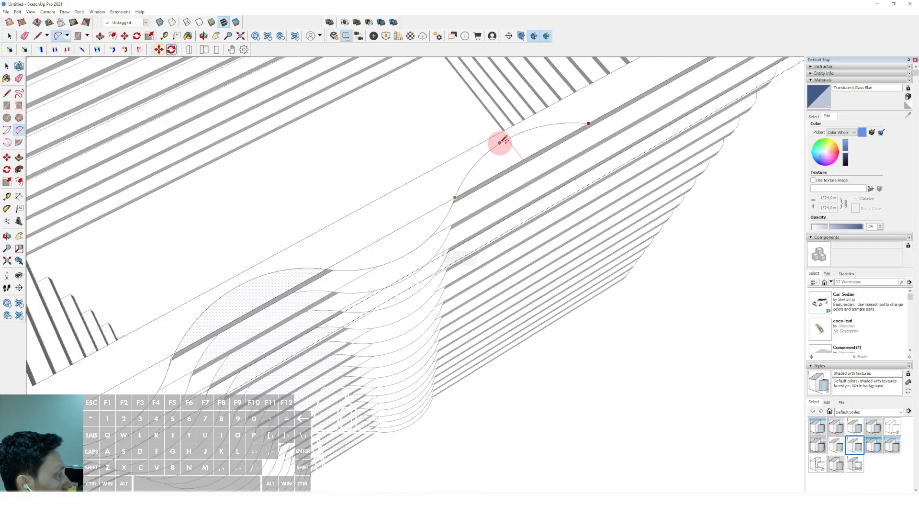
{"action": "left_click", "coordinate": [500, 143]}
- Draw another outward-bulging arc along the straight side edge, starting at the end of the second inward arc
{"action": "scroll", "coordinate": [503, 145], "scroll_direction": "down", "scroll_amount": 2}
{"action": "middle_click_drag", "start_coordinate": [515, 150], "coordinate": [390, 227], "text": "shift"}
{"action": "scroll", "coordinate": [407, 220], "scroll_direction": "up", "scroll_amount": 2}
{"action": "key", "text": "a"}
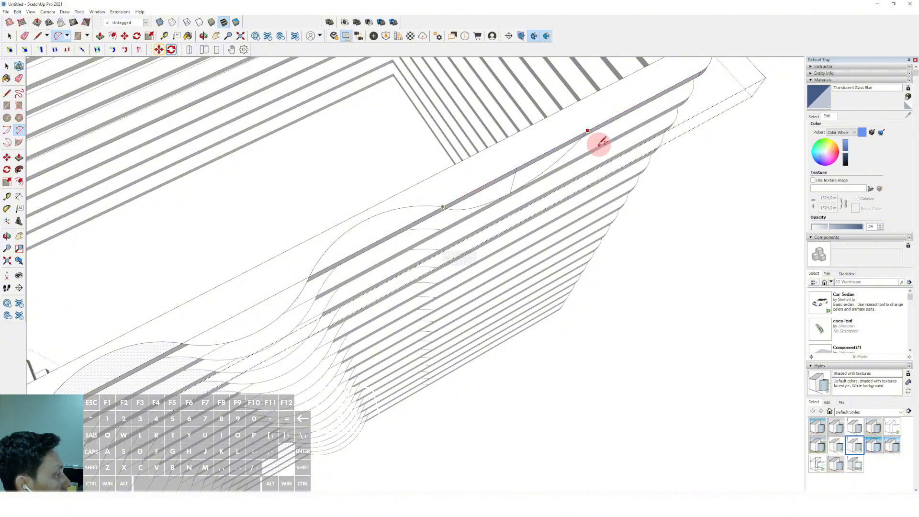
{"action": "middle_click_drag", "start_coordinate": [619, 139], "coordinate": [469, 205]}
{"action": "scroll", "coordinate": [469, 204], "scroll_direction": "up", "scroll_amount": 2}
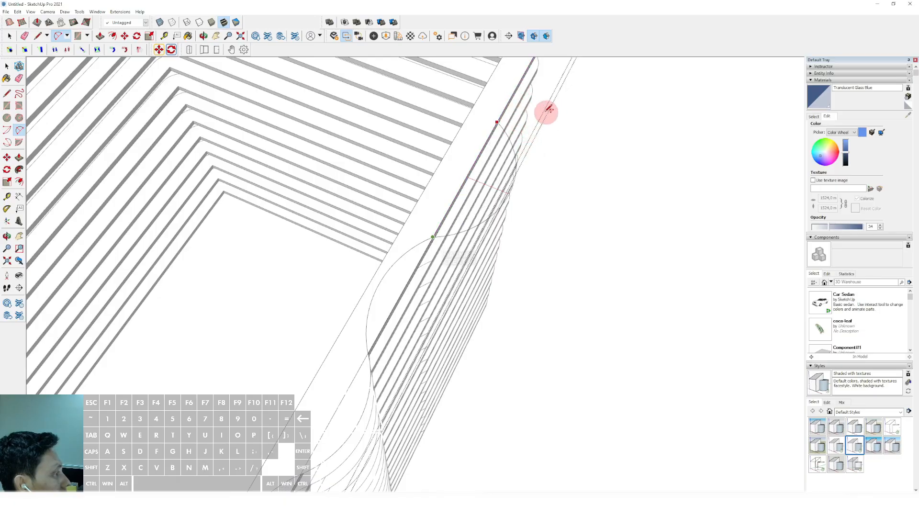
{"action": "middle_click_drag", "start_coordinate": [538, 110], "coordinate": [474, 219]}
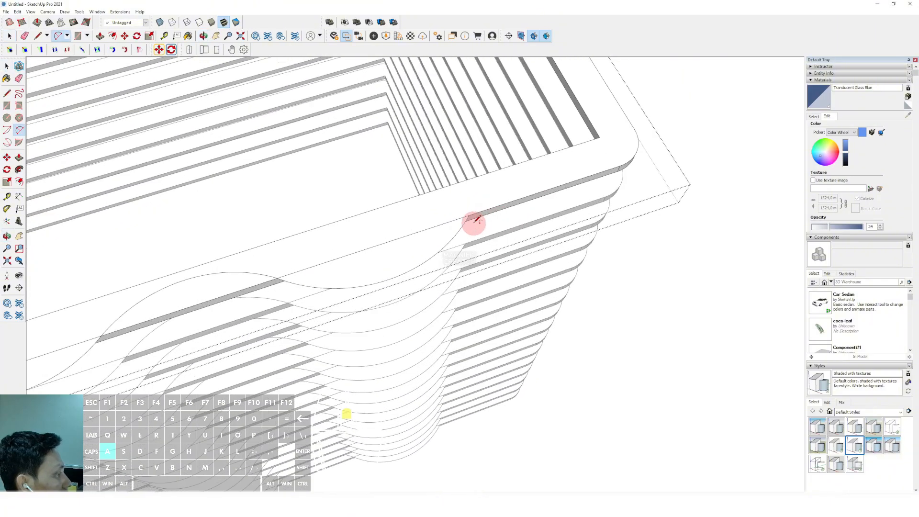
- Draw a tangent arc curving inward over the slab, from the end of the second outward bulge to the side edge near the far corner
{"action": "left_click", "coordinate": [470, 229]}
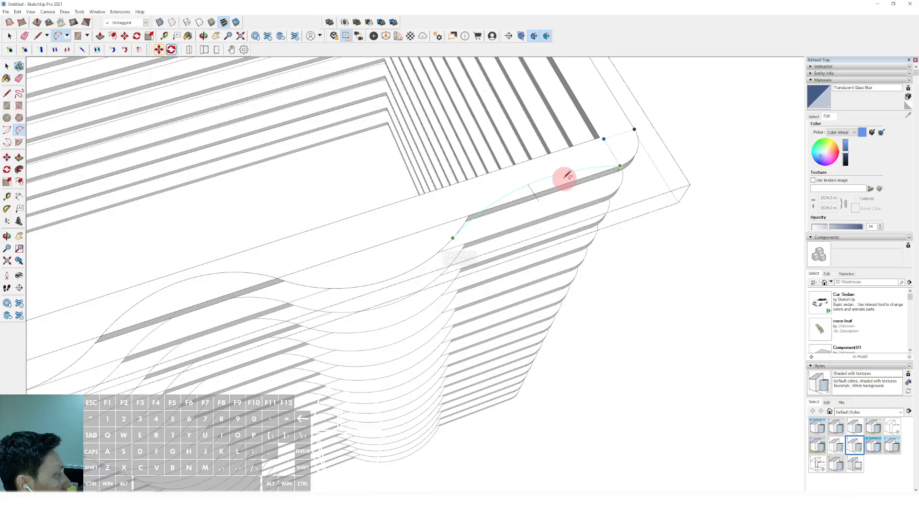
{"action": "double_click", "coordinate": [557, 186]}
{"action": "key", "text": "space"}
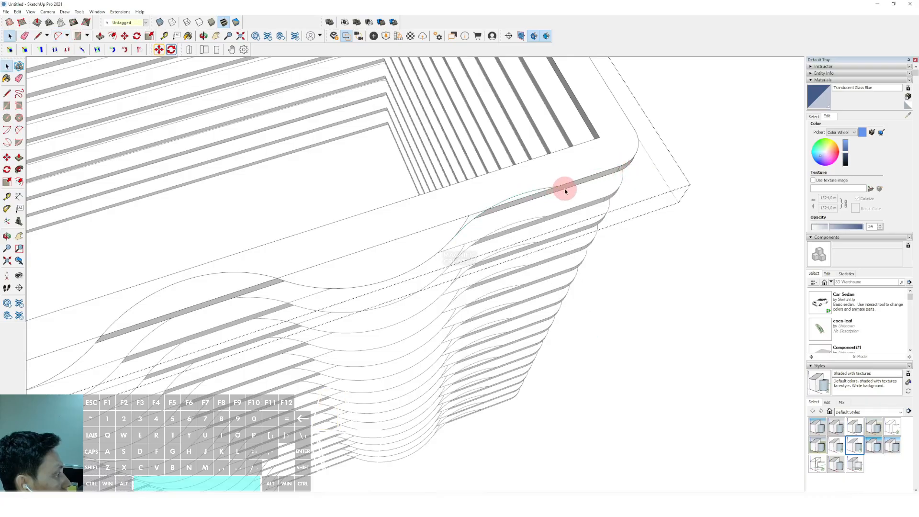
- Draw an outward-bulging arc from the end of the last inward arc around the slab's far rounded corner
{"action": "scroll", "coordinate": [566, 189], "scroll_direction": "up", "scroll_amount": 2}
{"action": "key", "text": "a"}
{"action": "left_click", "coordinate": [640, 157]}
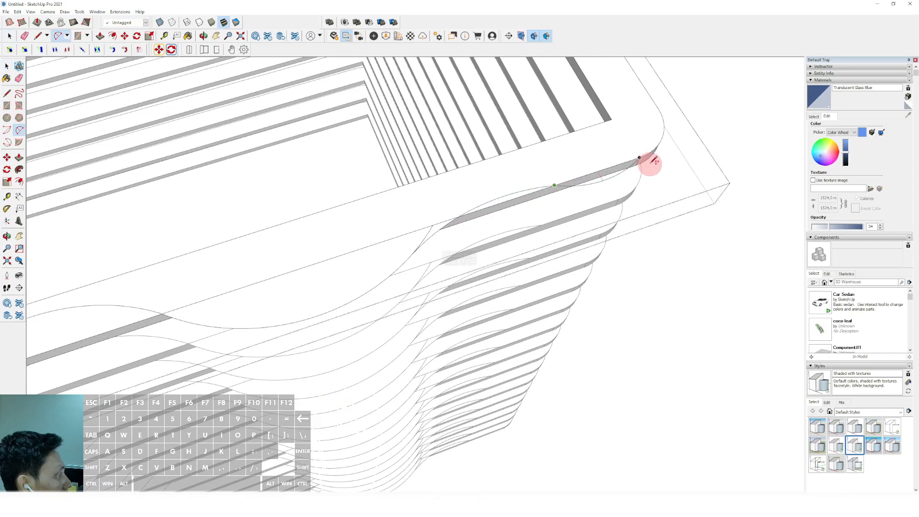
{"action": "key", "text": "space"}
{"action": "key", "text": "a"}
{"action": "left_click", "coordinate": [554, 185]}
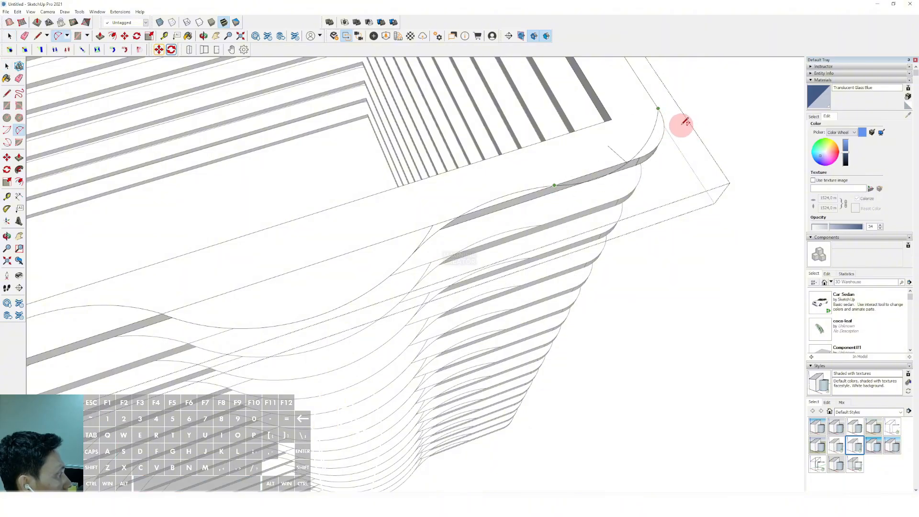
{"action": "left_click", "coordinate": [710, 125]}
- Smooth the junction between the far-corner bulge and the last inward arc with a tangent blending arc
{"action": "scroll", "coordinate": [588, 175], "scroll_direction": "up", "scroll_amount": 1}
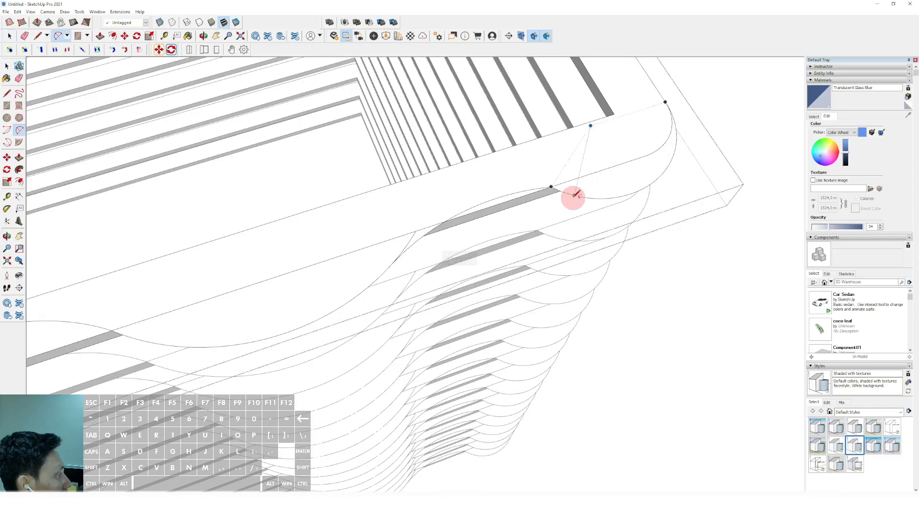
{"action": "scroll", "coordinate": [584, 196], "scroll_direction": "down", "scroll_amount": 3}
{"action": "scroll", "coordinate": [529, 191], "scroll_direction": "up", "scroll_amount": 3}
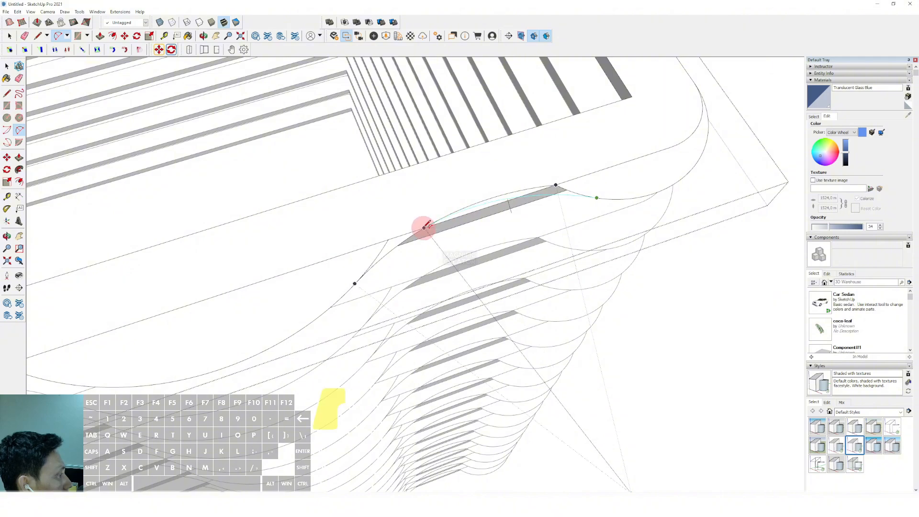
{"action": "double_click", "coordinate": [424, 228]}
{"action": "key", "text": "space"}
{"action": "scroll", "coordinate": [575, 197], "scroll_direction": "down", "scroll_amount": 3}
{"action": "scroll", "coordinate": [579, 193], "scroll_direction": "up", "scroll_amount": 3}
{"action": "key", "text": "e"}
{"action": "left_click", "coordinate": [577, 186]}
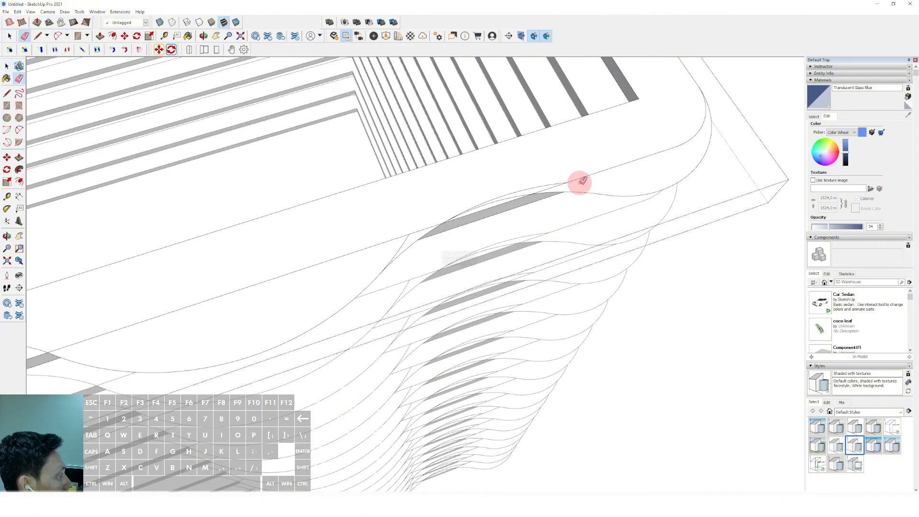
- Push the inward arc face beside the front corner through the slab's 200 mm thickness to cut the recess
{"action": "mouse_move", "coordinate": [580, 181]}
{"action": "middle_mouse_down"}
{"action": "mouse_move", "coordinate": [613, 160]}
{"action": "mouse_move", "coordinate": [427, 203]}
{"action": "mouse_move", "coordinate": [462, 171]}
{"action": "mouse_move", "coordinate": [382, 213]}
{"action": "mouse_move", "coordinate": [503, 248]}
{"action": "mouse_move", "coordinate": [355, 230]}
{"action": "mouse_move", "coordinate": [294, 172]}
{"action": "middle_mouse_up"}
{"action": "key", "text": "p"}
{"action": "left_click", "coordinate": [294, 175]}
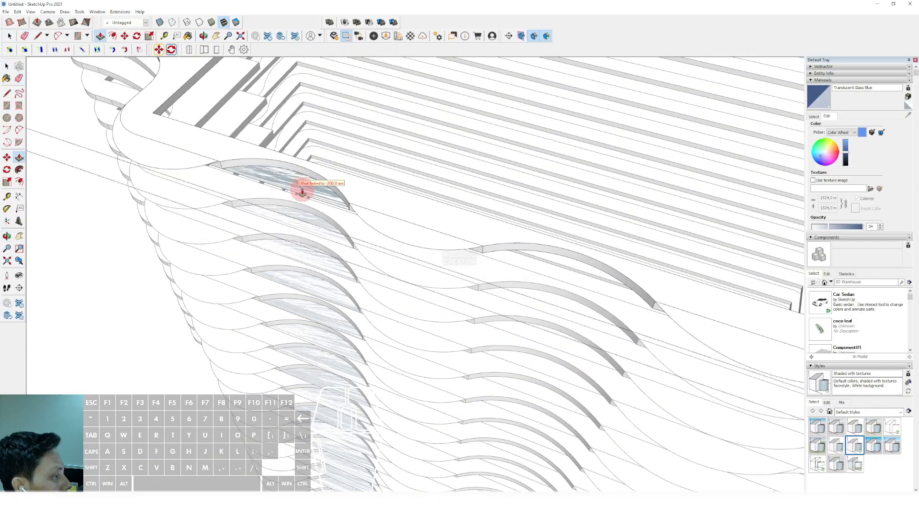
{"action": "key", "text": "space"}
- Extrude the outward arc faces beside the front corner and after the first recess to the slab's full thickness
{"action": "middle_click_drag", "start_coordinate": [443, 240], "coordinate": [388, 158]}
{"action": "middle_click_drag", "start_coordinate": [422, 90], "coordinate": [285, 146]}
{"action": "left_click", "coordinate": [409, 202]}
{"action": "left_click", "coordinate": [297, 142]}
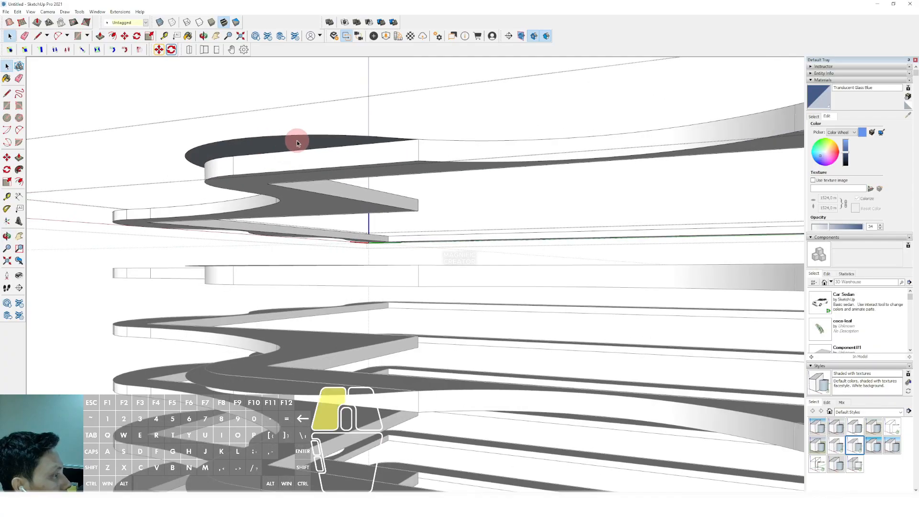
{"action": "left_click", "coordinate": [442, 160]}
{"action": "middle_click_drag", "start_coordinate": [443, 160], "coordinate": [342, 222]}
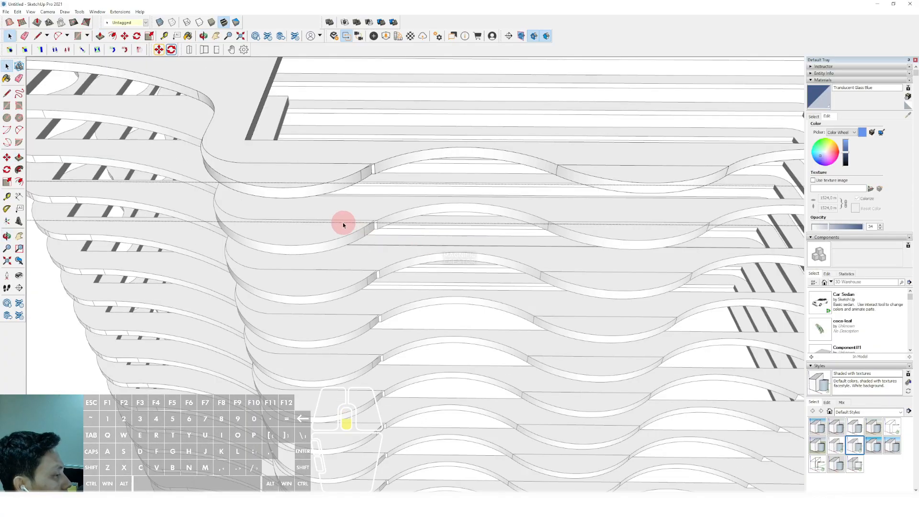
- Push away the leftover sliver where the front-corner bulge meets the first recess and erase its stray edges
{"action": "scroll", "coordinate": [344, 221], "scroll_direction": "down", "scroll_amount": 3}
{"action": "key", "text": "space"}
{"action": "scroll", "coordinate": [371, 218], "scroll_direction": "up", "scroll_amount": 10}
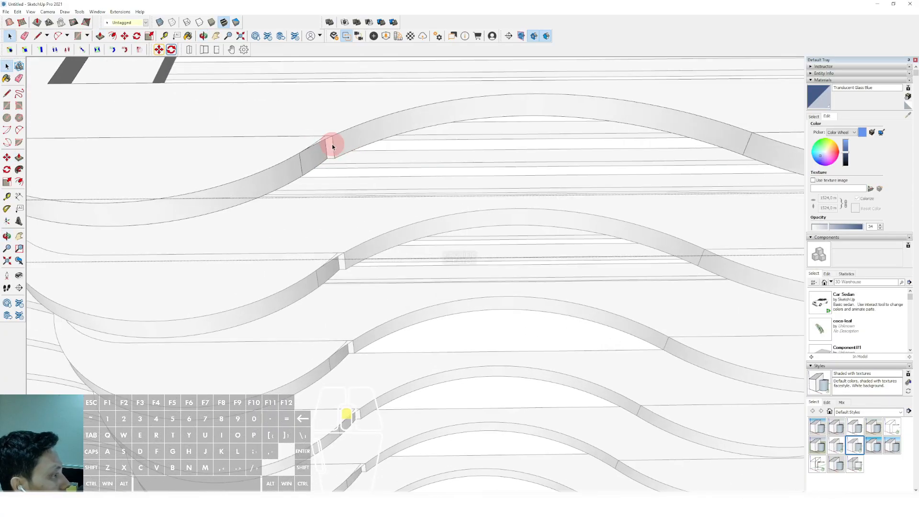
{"action": "key", "text": "p"}
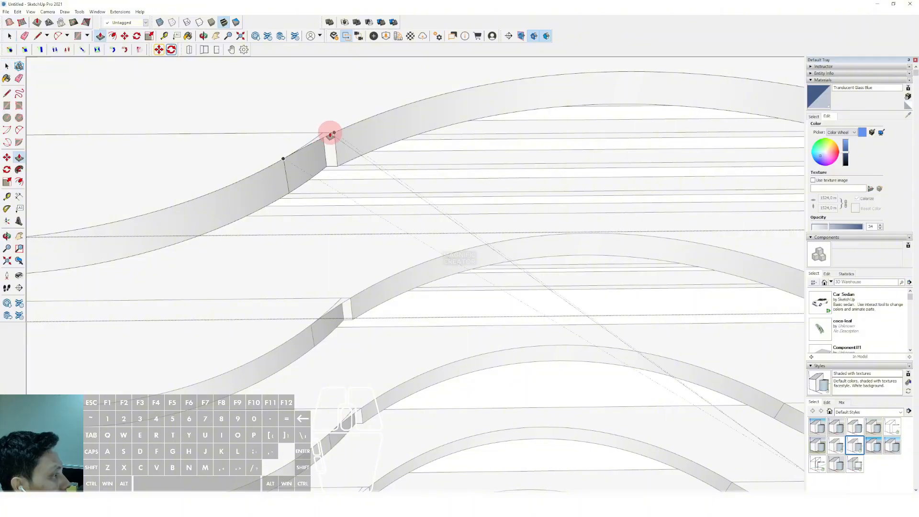
{"action": "left_click", "coordinate": [349, 163]}
{"action": "key", "text": "space"}
{"action": "scroll", "coordinate": [333, 145], "scroll_direction": "down", "scroll_amount": 2}
{"action": "scroll", "coordinate": [332, 145], "scroll_direction": "up", "scroll_amount": 2}
{"action": "key", "text": "e"}
{"action": "left_click_drag", "start_coordinate": [322, 136], "coordinate": [339, 143]}
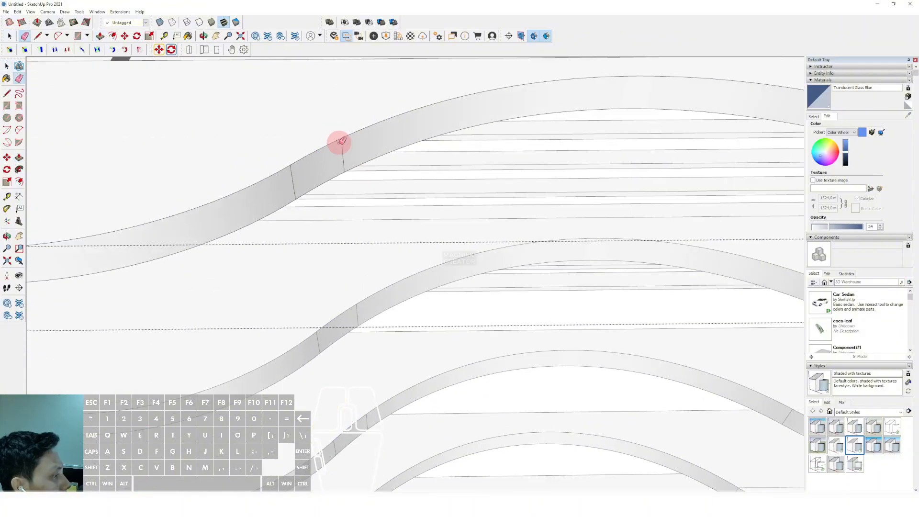
- Extrude the next outward bulge along the side edge, before the last recess, to the slab's full thickness
{"action": "scroll", "coordinate": [312, 209], "scroll_direction": "down", "scroll_amount": 6}
{"action": "scroll", "coordinate": [451, 193], "scroll_direction": "down", "scroll_amount": 5}
{"action": "scroll", "coordinate": [452, 190], "scroll_direction": "up", "scroll_amount": 3}
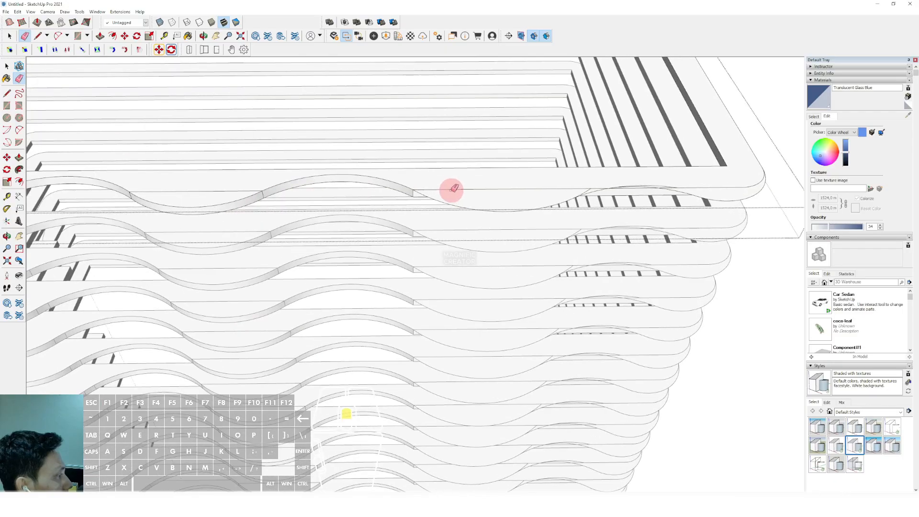
{"action": "scroll", "coordinate": [455, 192], "scroll_direction": "up", "scroll_amount": 2}
{"action": "key", "text": "p"}
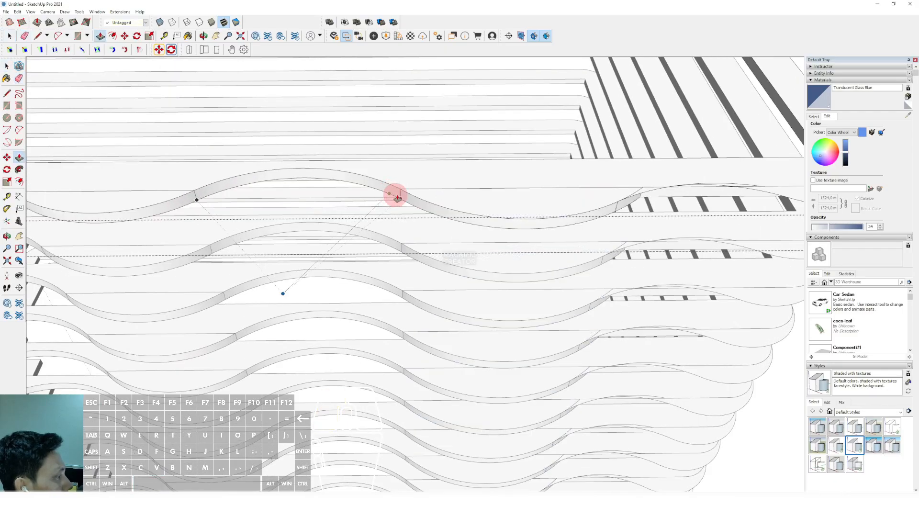
{"action": "scroll", "coordinate": [620, 192], "scroll_direction": "down", "scroll_amount": 3}
- Extrude the far-corner outward bulge to the slab's full thickness and erase the straight edge dividing it from the slab
{"action": "middle_click_drag", "start_coordinate": [620, 192], "coordinate": [527, 199]}
{"action": "scroll", "coordinate": [528, 205], "scroll_direction": "up", "scroll_amount": 3}
{"action": "key", "text": "space"}
{"action": "left_click", "coordinate": [529, 207]}
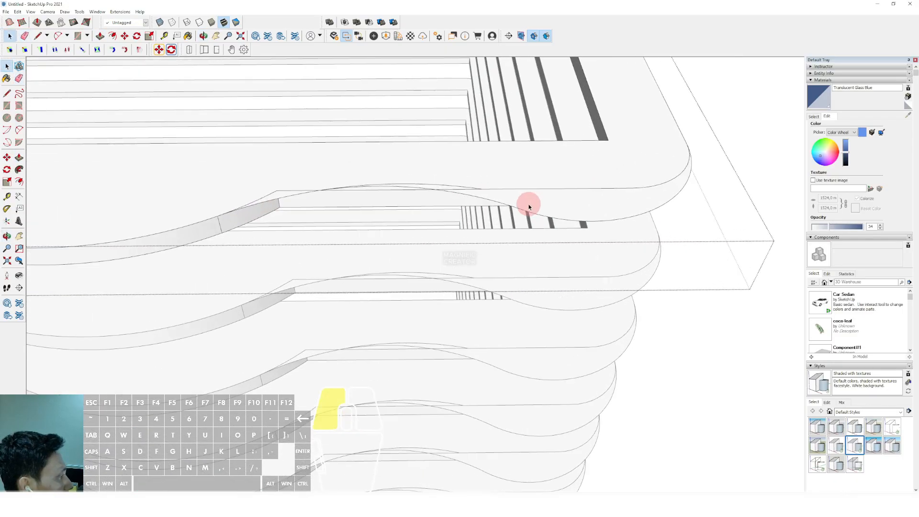
{"action": "key", "text": "p"}
{"action": "left_click", "coordinate": [525, 202]}
{"action": "left_click", "coordinate": [410, 207]}
{"action": "key", "text": "space"}
{"action": "scroll", "coordinate": [521, 209], "scroll_direction": "up", "scroll_amount": 2}
{"action": "key", "text": "l"}
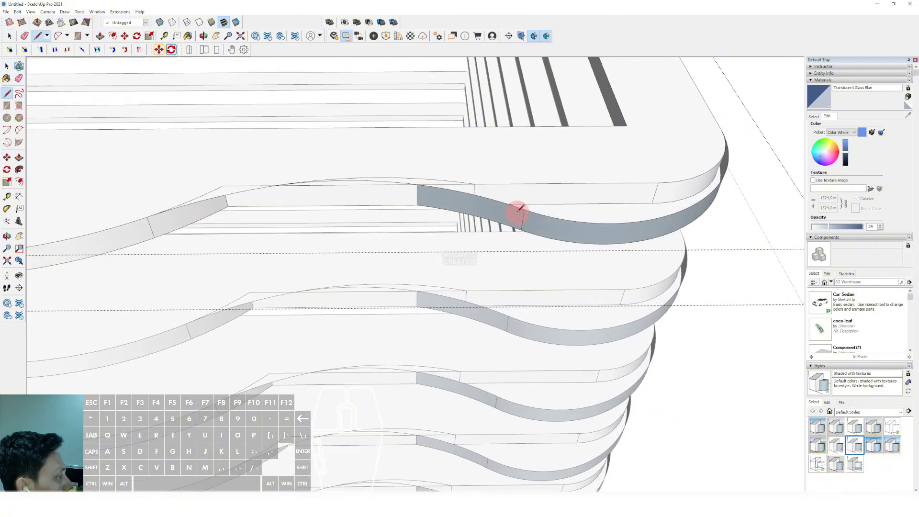
{"action": "key", "text": "e"}
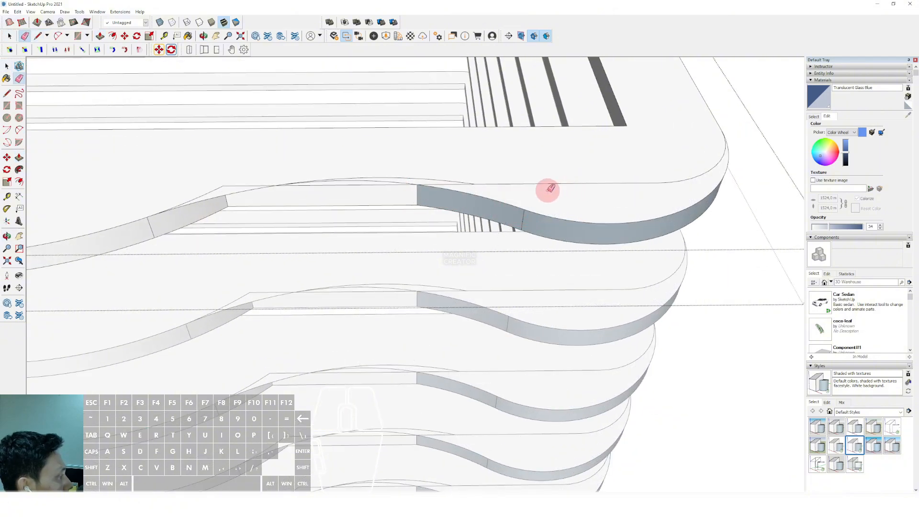
{"action": "left_click", "coordinate": [540, 183]}
- Push away the leftover triangular sliver at the start of the last recess through the slab's thickness
{"action": "scroll", "coordinate": [227, 188], "scroll_direction": "up", "scroll_amount": 2}
{"action": "key", "text": "space"}
{"action": "key", "text": "p"}
{"action": "left_click", "coordinate": [231, 188]}
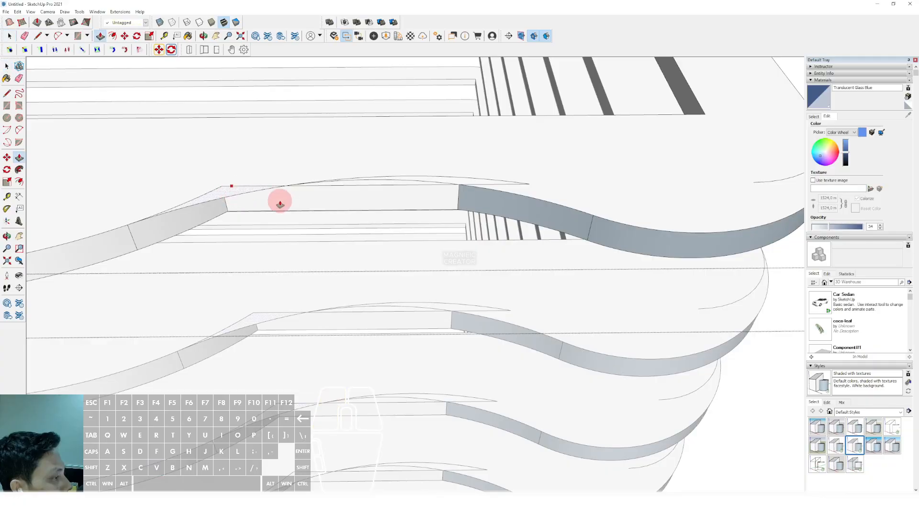
{"action": "left_click", "coordinate": [309, 210]}
{"action": "key", "text": "e"}
{"action": "left_click_drag", "start_coordinate": [245, 184], "coordinate": [388, 172]}
{"action": "key", "text": "ctrl+z"}
- Push the thin remaining face inside the last recess through the slab and erase the stray arc and straight edges next to it
{"action": "key", "text": "space"}
{"action": "scroll", "coordinate": [372, 184], "scroll_direction": "up", "scroll_amount": 2}
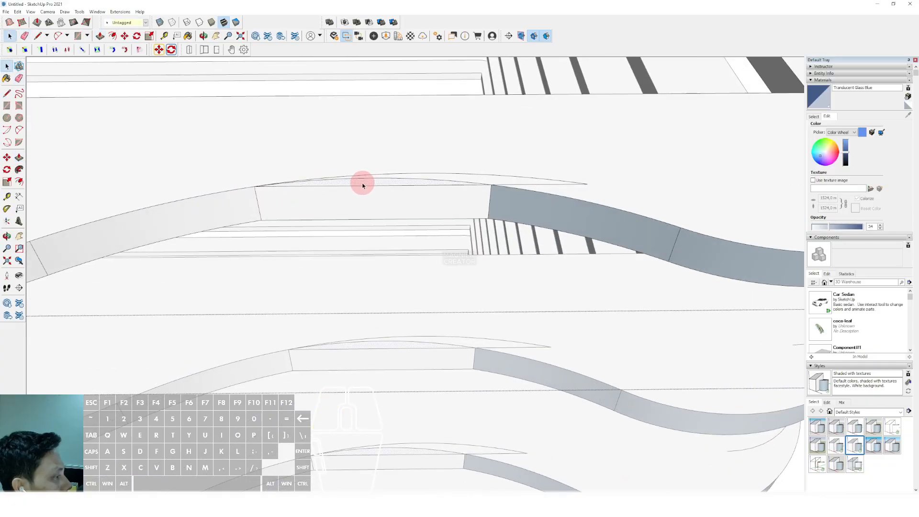
{"action": "key", "text": "p"}
{"action": "left_click", "coordinate": [362, 183]}
{"action": "left_click", "coordinate": [352, 219]}
{"action": "key", "text": "space"}
{"action": "scroll", "coordinate": [507, 183], "scroll_direction": "up", "scroll_amount": 1}
{"action": "key", "text": "e"}
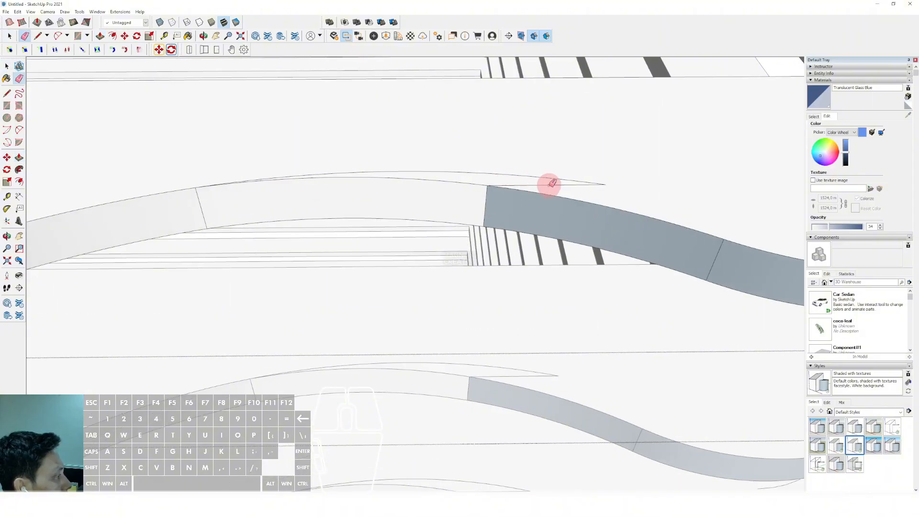
{"action": "left_click_drag", "start_coordinate": [549, 186], "coordinate": [543, 175]}
- Erase the leftover edge of the original rounded corner on top of the slab's far corner
{"action": "key", "text": "space"}
{"action": "scroll", "coordinate": [508, 192], "scroll_direction": "down", "scroll_amount": 4}
{"action": "scroll", "coordinate": [508, 192], "scroll_direction": "down", "scroll_amount": 5}
{"action": "mouse_move", "coordinate": [508, 195]}
{"action": "middle_mouse_down"}
{"action": "mouse_move", "coordinate": [490, 236]}
{"action": "mouse_move", "coordinate": [585, 222]}
{"action": "middle_mouse_up"}
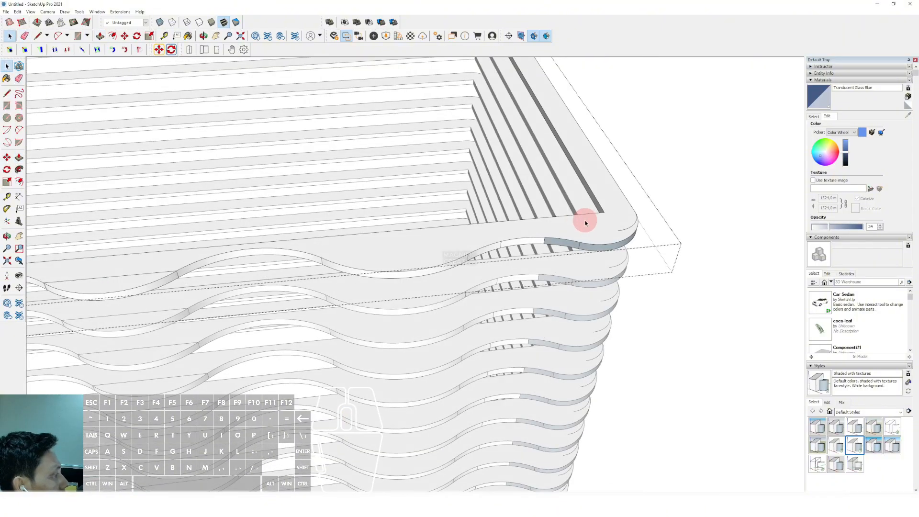
{"action": "scroll", "coordinate": [585, 222], "scroll_direction": "up", "scroll_amount": 1}
{"action": "key", "text": "e"}
{"action": "left_click_drag", "start_coordinate": [630, 228], "coordinate": [625, 220]}
- Apply Color M02 from the Colors materials to all of the canopy slab's geometry and exit the component
{"action": "key", "text": "space"}
{"action": "scroll", "coordinate": [551, 232], "scroll_direction": "down", "scroll_amount": 4}
{"action": "middle_click_drag", "start_coordinate": [550, 231], "coordinate": [500, 214]}
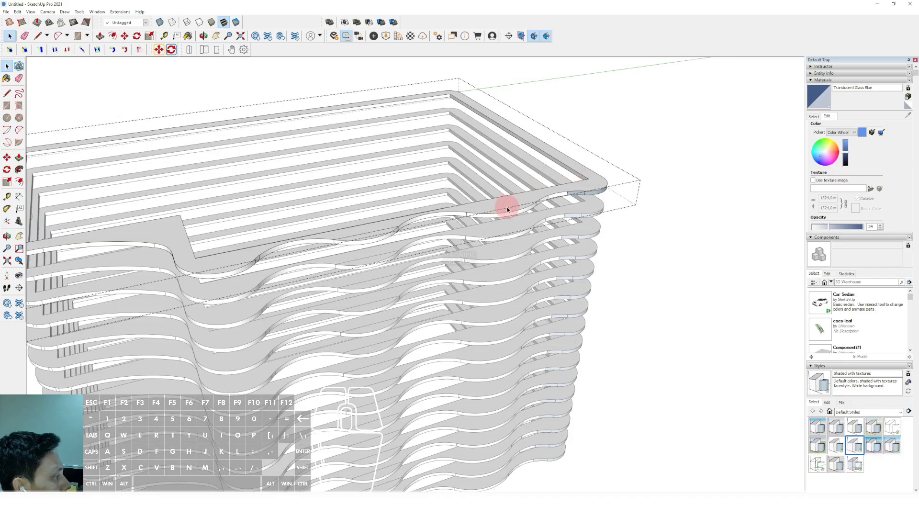
{"action": "triple_click", "coordinate": [508, 207]}
{"action": "left_click", "coordinate": [814, 116]}
{"action": "left_click", "coordinate": [901, 126]}
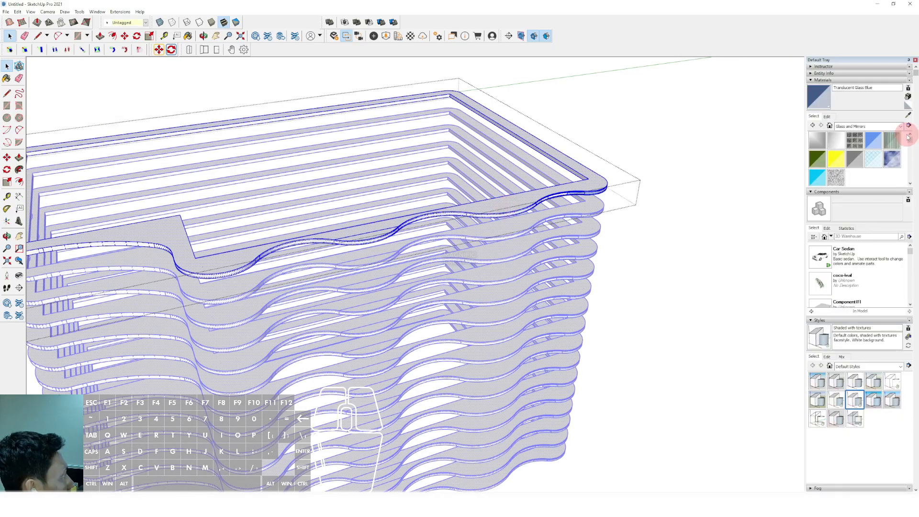
{"action": "left_click", "coordinate": [857, 168]}
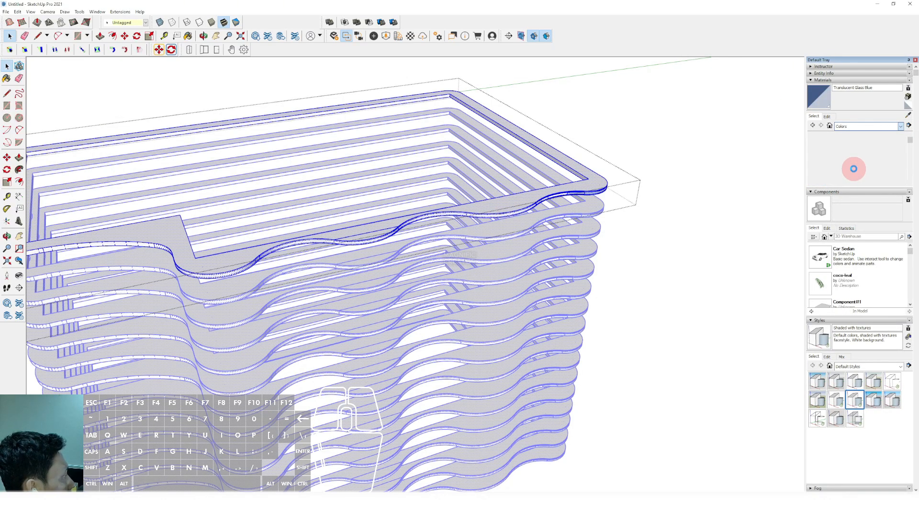
{"action": "scroll", "coordinate": [858, 153], "scroll_direction": "down", "scroll_amount": 5}
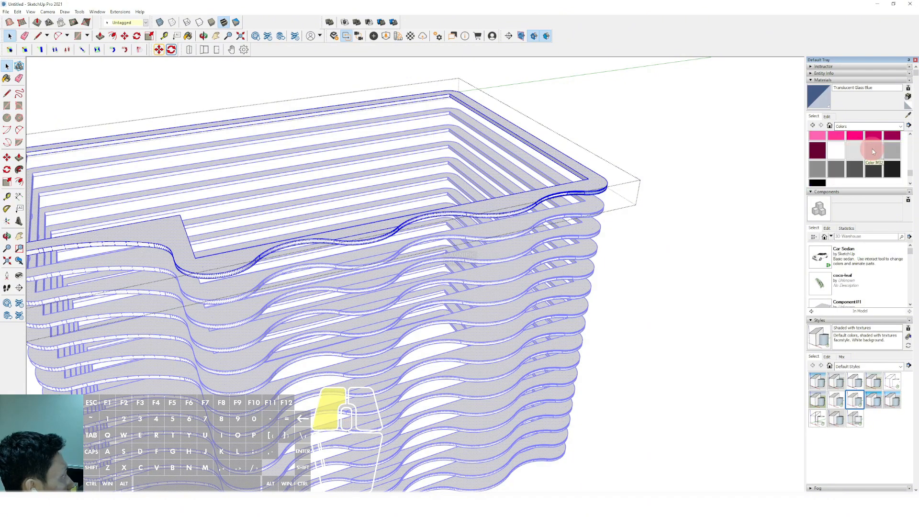
{"action": "left_click", "coordinate": [872, 151]}
{"action": "scroll", "coordinate": [523, 196], "scroll_direction": "up", "scroll_amount": 5}
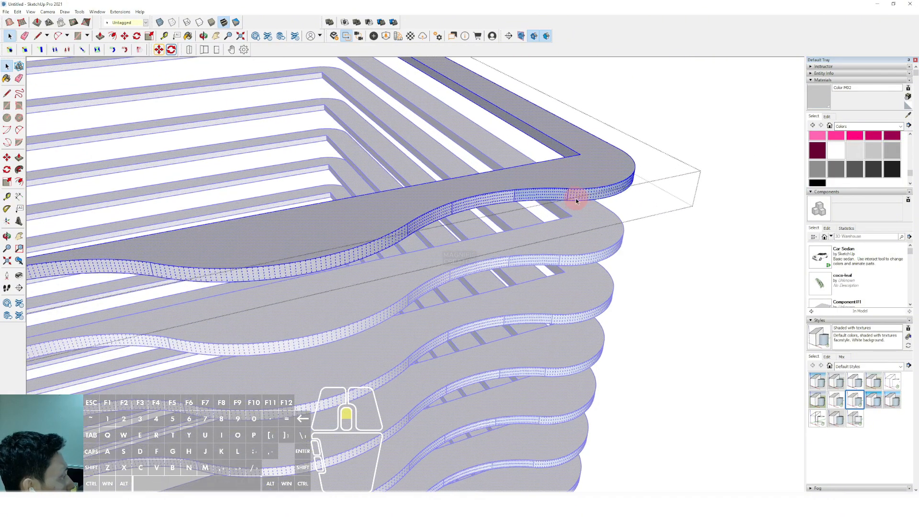
{"action": "scroll", "coordinate": [580, 191], "scroll_direction": "down", "scroll_amount": 10}
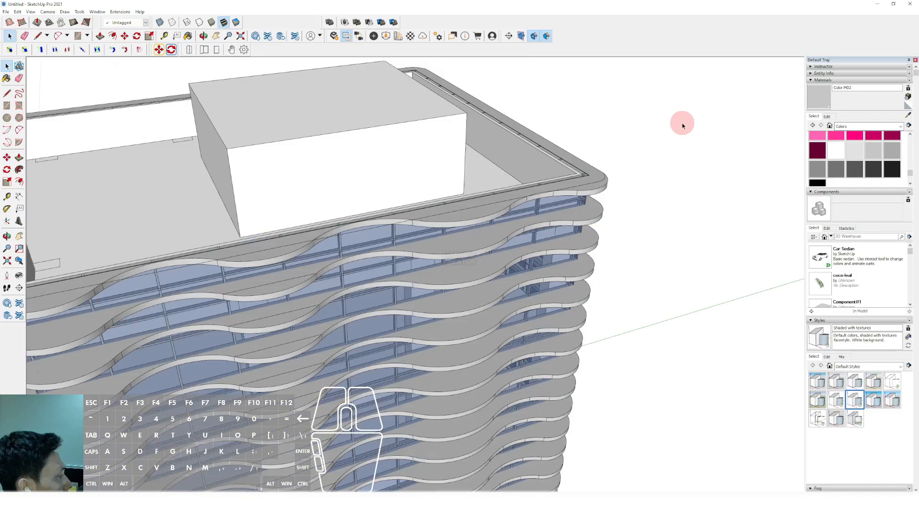
- Open the ground-floor plinth component and offset the floor outline on its top face slightly inward
{"action": "key", "text": "space"}
{"action": "scroll", "coordinate": [443, 286], "scroll_direction": "up", "scroll_amount": 2}
{"action": "middle_click_drag", "start_coordinate": [456, 288], "coordinate": [448, 321], "text": "shift"}
{"action": "scroll", "coordinate": [478, 251], "scroll_direction": "down", "scroll_amount": 1}
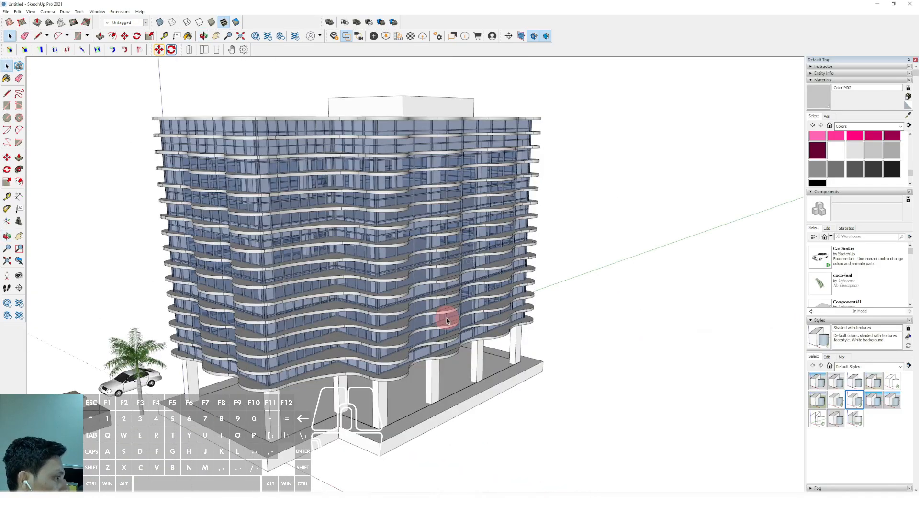
{"action": "scroll", "coordinate": [419, 325], "scroll_direction": "up", "scroll_amount": 2}
{"action": "middle_click_drag", "start_coordinate": [453, 380], "coordinate": [455, 291]}
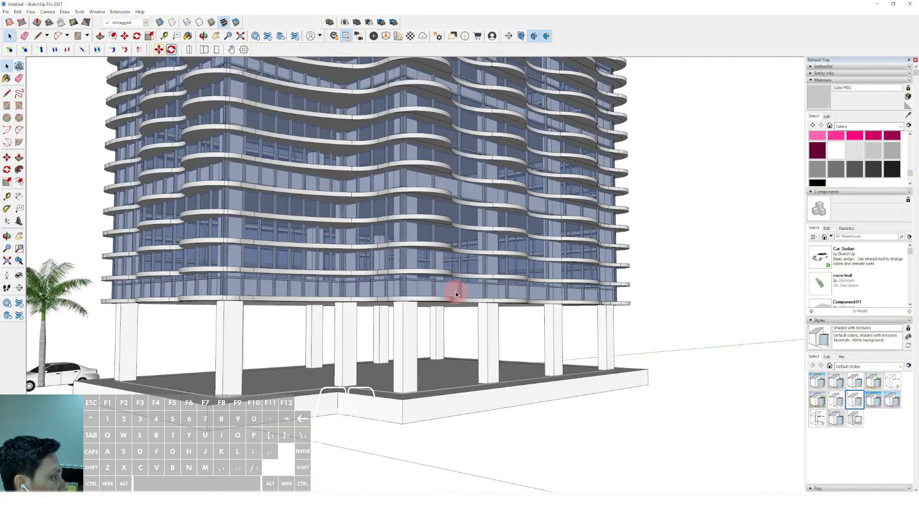
{"action": "scroll", "coordinate": [456, 292], "scroll_direction": "down", "scroll_amount": 1}
{"action": "middle_click_drag", "start_coordinate": [460, 336], "coordinate": [431, 454], "text": "shift"}
{"action": "scroll", "coordinate": [610, 421], "scroll_direction": "up", "scroll_amount": 8}
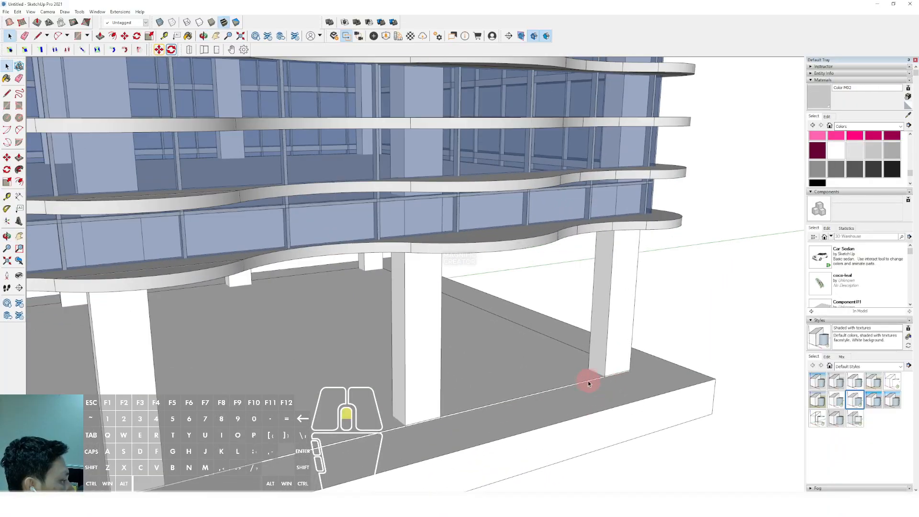
{"action": "left_click", "coordinate": [567, 370]}
{"action": "double_click", "coordinate": [567, 370]}
{"action": "scroll", "coordinate": [578, 372], "scroll_direction": "up", "scroll_amount": 3}
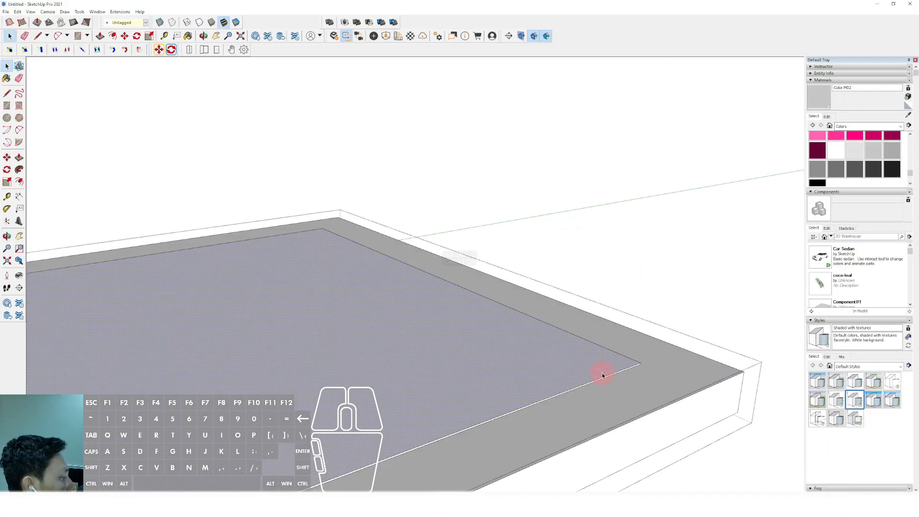
{"action": "left_click", "coordinate": [627, 368]}
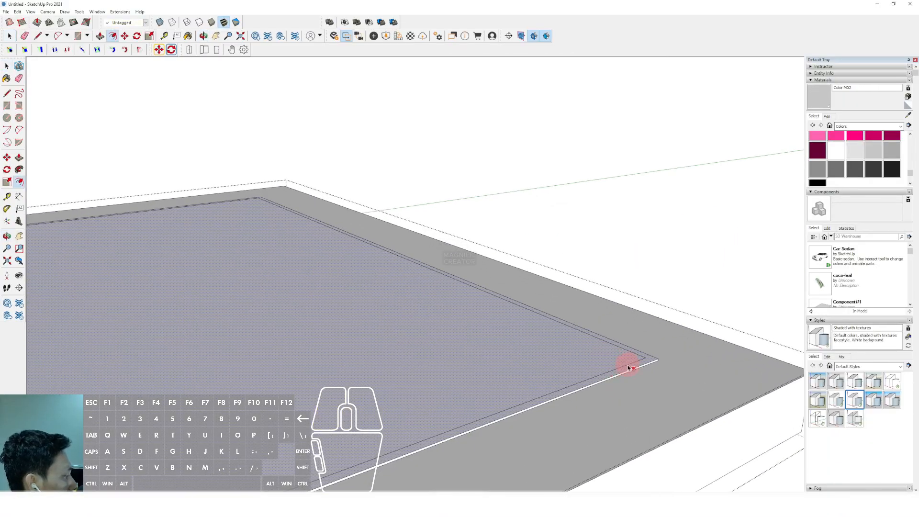
{"action": "left_click", "coordinate": [630, 366]}
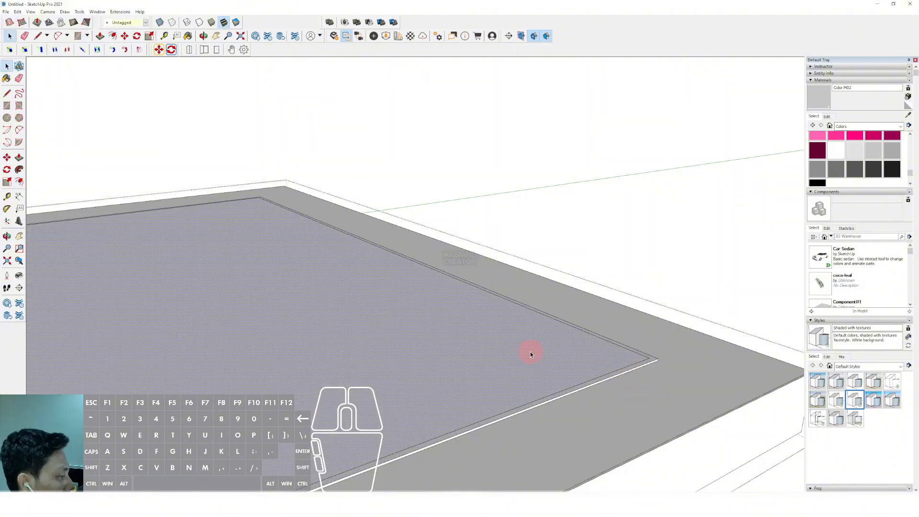
- Copy the inner floor face, paste it in place outside the plinth component, and extrude it up to the lowest canopy slab
{"action": "key", "text": "ctrl+c"}
{"action": "scroll", "coordinate": [531, 355], "scroll_direction": "down", "scroll_amount": 2}
{"action": "left_click", "coordinate": [716, 283]}
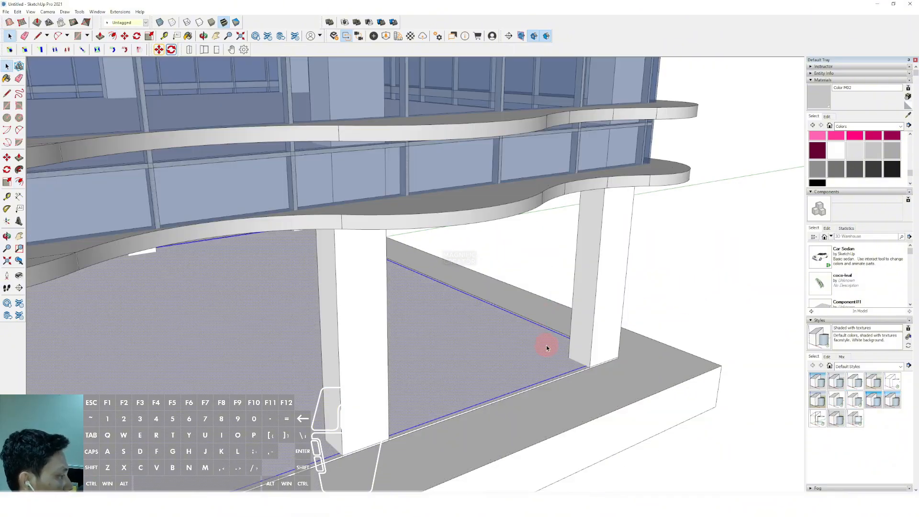
{"action": "middle_click_drag", "start_coordinate": [592, 264], "coordinate": [573, 216]}
{"action": "left_click", "coordinate": [638, 121]}
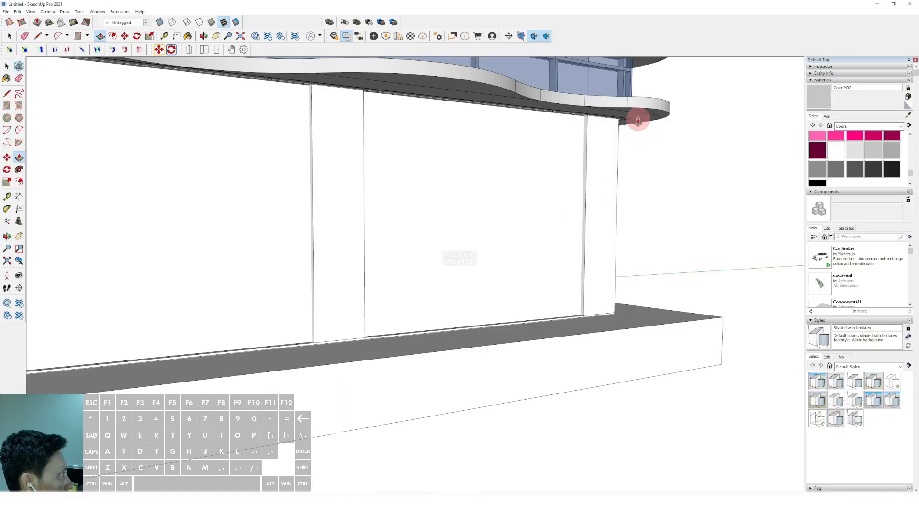
- Select all of the extruded ground-floor block's geometry and make it a group
{"action": "key", "text": "space"}
{"action": "left_click", "coordinate": [519, 153]}
{"action": "triple_click", "coordinate": [519, 154]}
{"action": "right_click", "coordinate": [520, 153]}
{"action": "left_click", "coordinate": [548, 215]}
- Open the ground-floor block's group and lower its top face to the underside of the lowest canopy slab
{"action": "scroll", "coordinate": [547, 215], "scroll_direction": "down", "scroll_amount": 2}
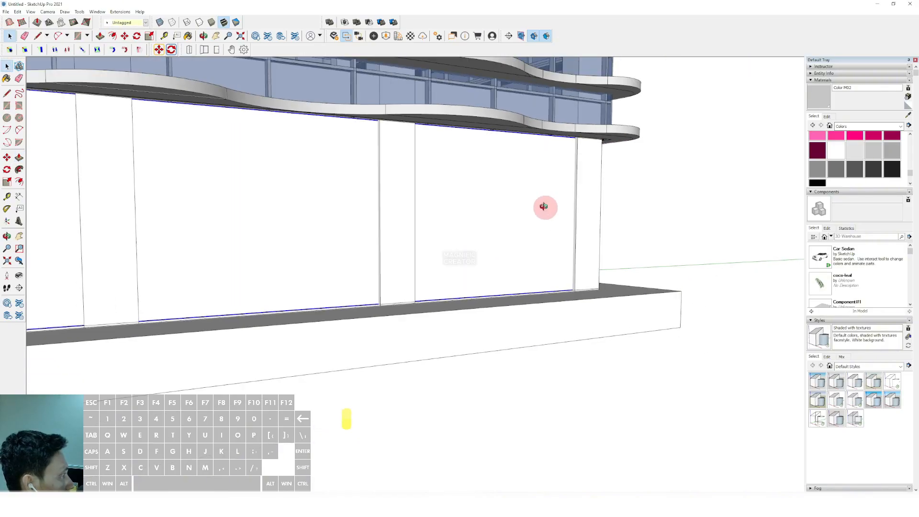
{"action": "left_click", "coordinate": [522, 269]}
{"action": "middle_click_drag", "start_coordinate": [544, 207], "coordinate": [437, 209]}
{"action": "double_click", "coordinate": [522, 270]}
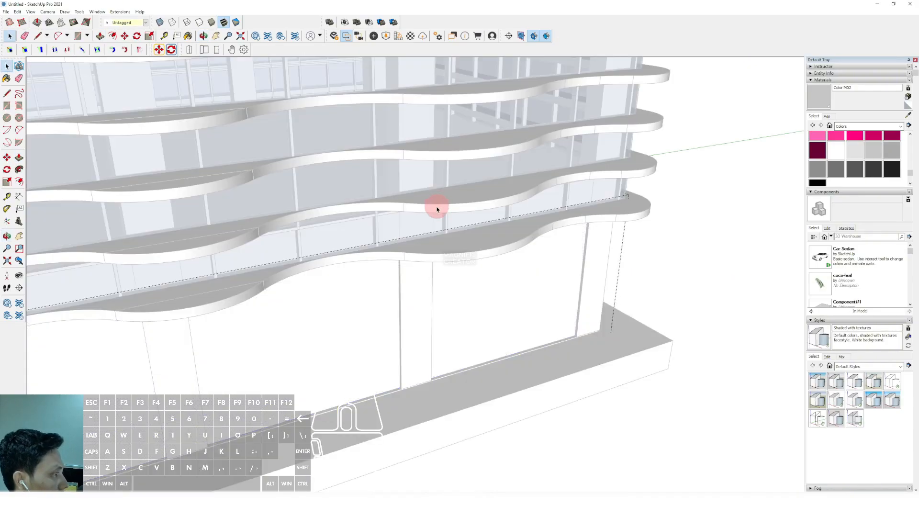
{"action": "key", "text": "comma"}
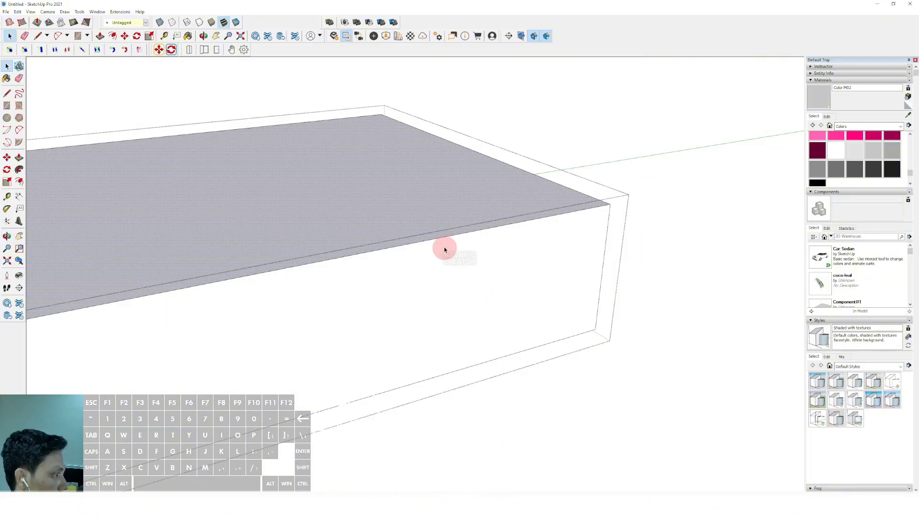
{"action": "key", "text": "p"}
{"action": "left_click", "coordinate": [470, 232]}
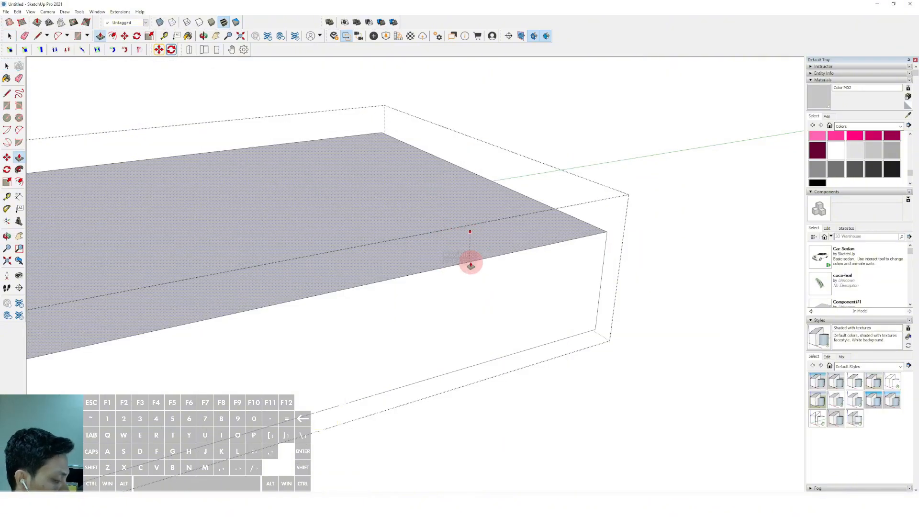
{"action": "key", "text": "comma"}
{"action": "middle_click_drag", "start_coordinate": [471, 263], "coordinate": [490, 158]}
{"action": "scroll", "coordinate": [467, 154], "scroll_direction": "up", "scroll_amount": 3}
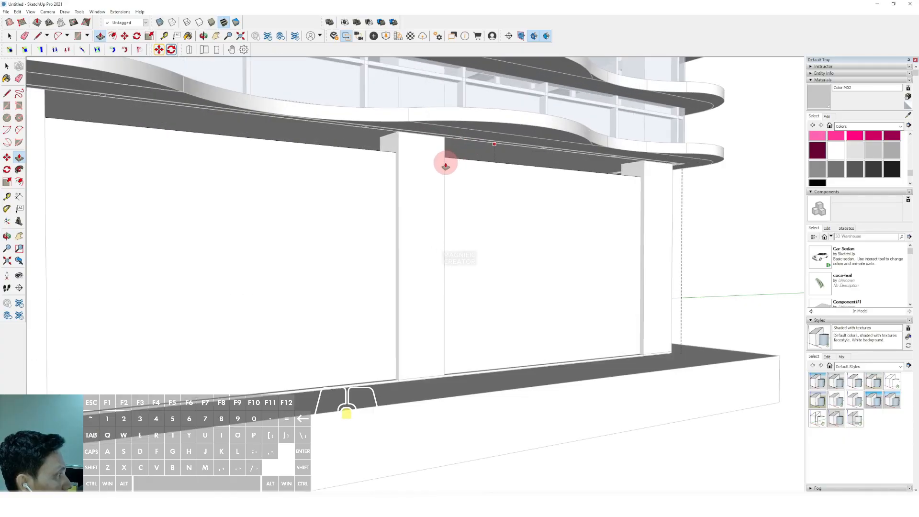
{"action": "scroll", "coordinate": [445, 165], "scroll_direction": "up", "scroll_amount": 5}
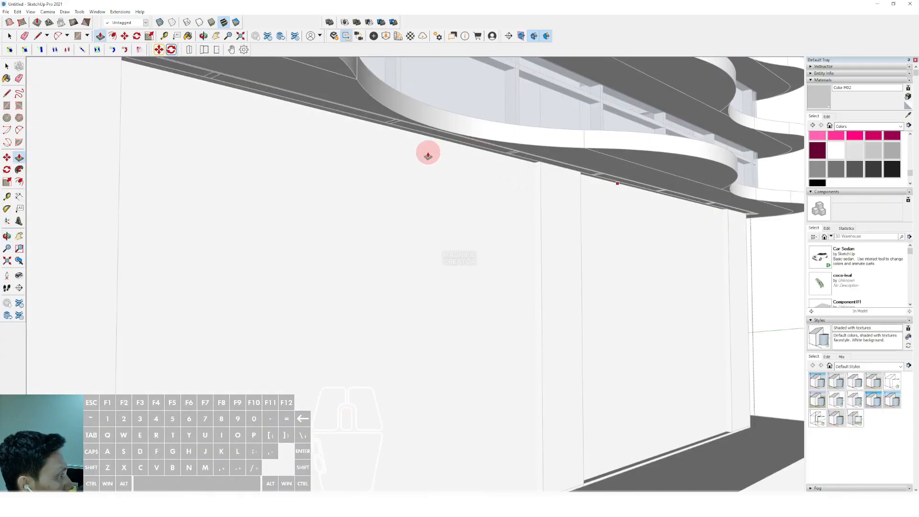
{"action": "middle_click_drag", "start_coordinate": [428, 156], "coordinate": [546, 190]}
{"action": "key", "text": "space"}
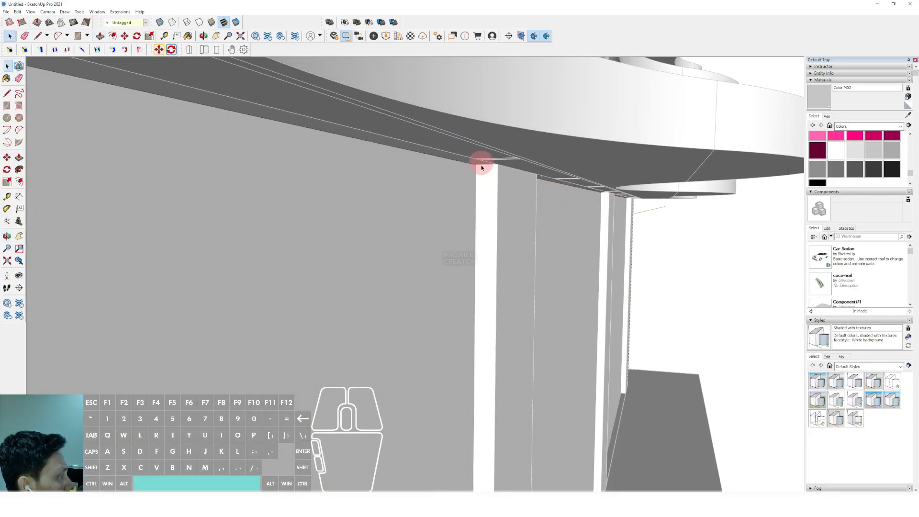
- Delete the ground-floor block's top and bottom faces, keeping only its perimeter walls, and exit the group
{"action": "middle_click_drag", "start_coordinate": [482, 166], "coordinate": [458, 261]}
{"action": "key", "text": "comma"}
{"action": "scroll", "coordinate": [458, 262], "scroll_direction": "down", "scroll_amount": 2}
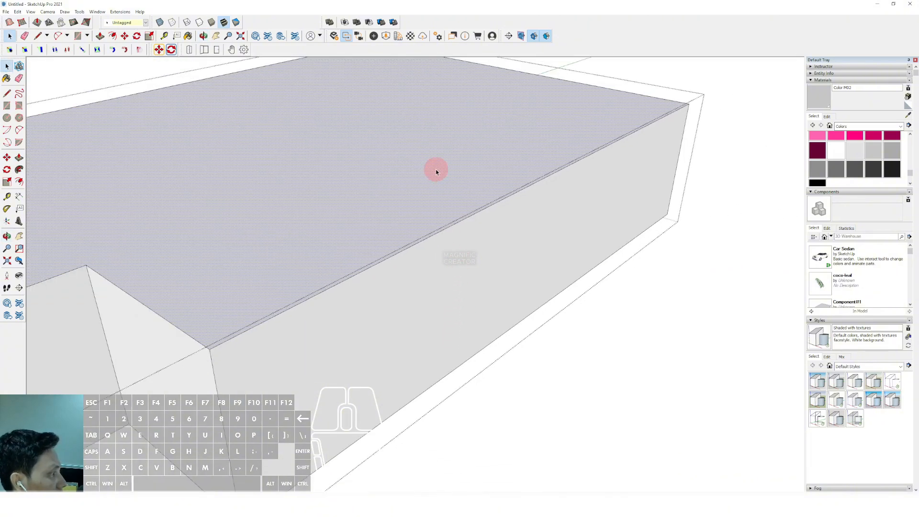
{"action": "scroll", "coordinate": [435, 170], "scroll_direction": "down", "scroll_amount": 4}
{"action": "key", "text": "Delete"}
{"action": "middle_click_drag", "start_coordinate": [446, 176], "coordinate": [346, 275]}
{"action": "key", "text": "Delete"}
{"action": "left_click", "coordinate": [640, 191]}
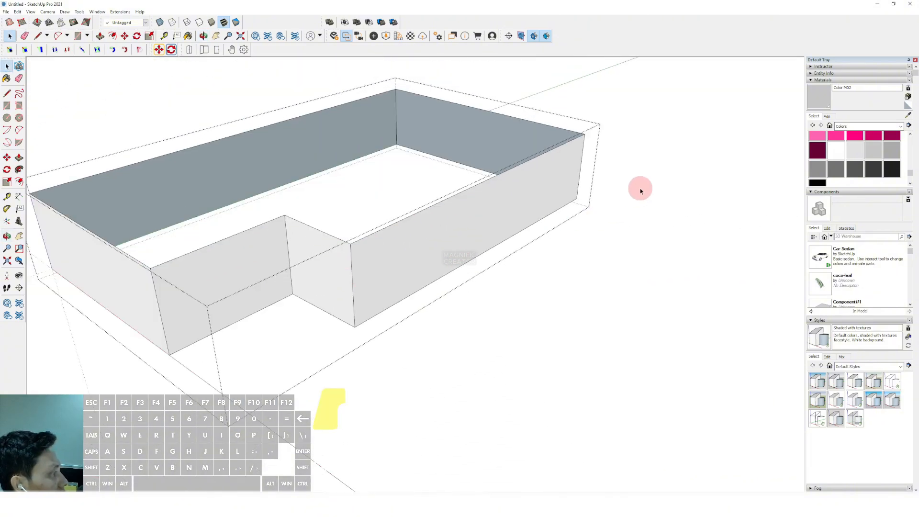
- Sample the Translucent Glass Blue material from the facade above and apply it to the ground-floor walls
{"action": "middle_click_drag", "start_coordinate": [541, 225], "coordinate": [484, 192], "text": "shift"}
{"action": "left_click", "coordinate": [905, 117]}
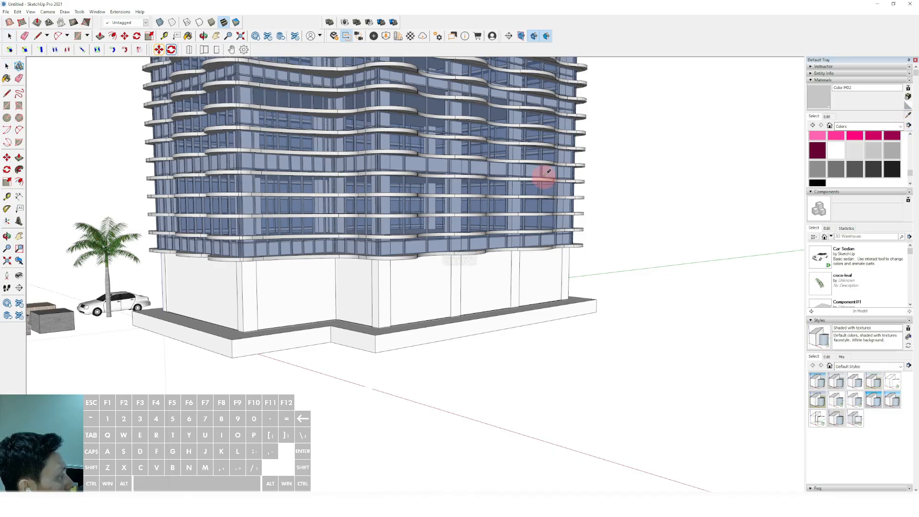
{"action": "scroll", "coordinate": [487, 199], "scroll_direction": "up", "scroll_amount": 5}
{"action": "left_click", "coordinate": [477, 281]}
{"action": "left_click", "coordinate": [476, 342]}
{"action": "scroll", "coordinate": [483, 292], "scroll_direction": "down", "scroll_amount": 6}
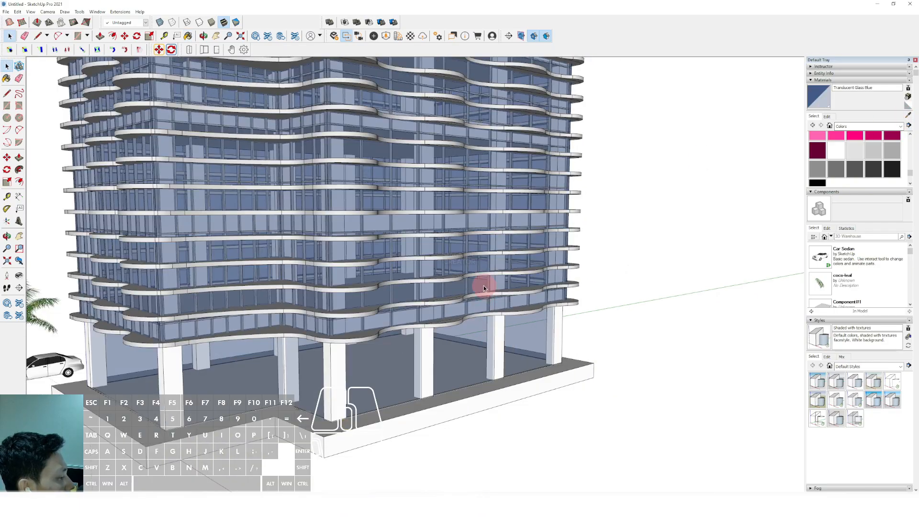
- Inside the glass wall group, copy the recess's outer vertical edge to the long wall's far end and divide the distance by 10
{"action": "mouse_move", "coordinate": [484, 285]}
{"action": "middle_mouse_down"}
{"action": "mouse_move", "coordinate": [491, 231]}
{"action": "mouse_move", "coordinate": [478, 277]}
{"action": "mouse_move", "coordinate": [481, 337]}
{"action": "mouse_move", "coordinate": [456, 376]}
{"action": "mouse_move", "coordinate": [423, 340]}
{"action": "mouse_move", "coordinate": [423, 313]}
{"action": "middle_mouse_up"}
{"action": "scroll", "coordinate": [490, 231], "scroll_direction": "down", "scroll_amount": 1}
{"action": "double_click", "coordinate": [485, 325]}
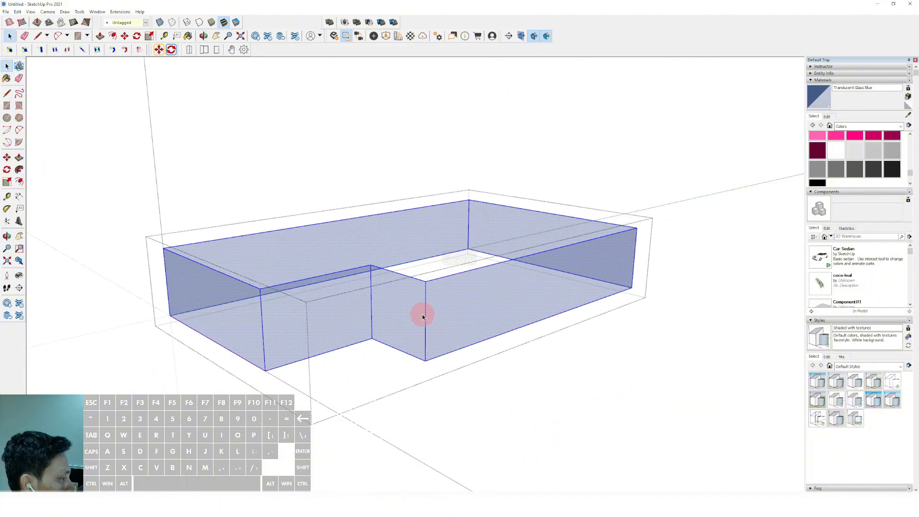
{"action": "left_click", "coordinate": [426, 310]}
{"action": "scroll", "coordinate": [421, 341], "scroll_direction": "up", "scroll_amount": 2}
{"action": "key", "text": "m"}
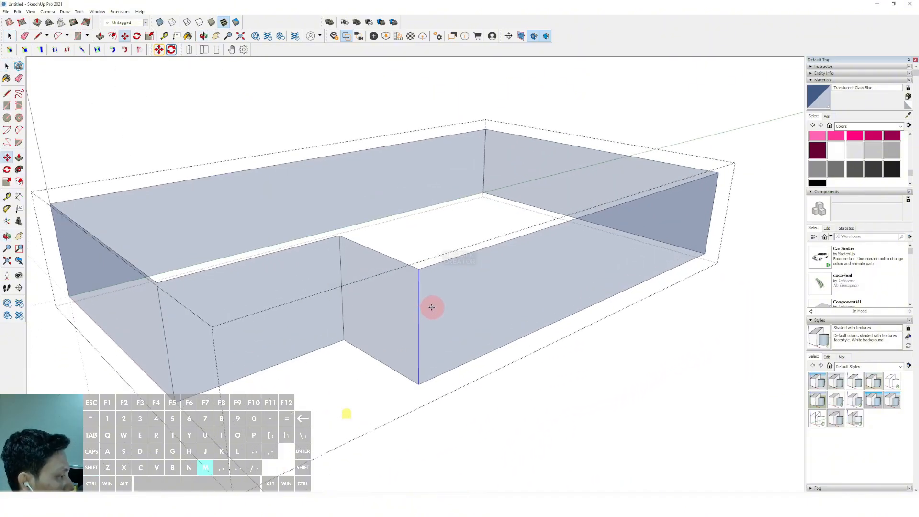
{"action": "left_click", "coordinate": [418, 283]}
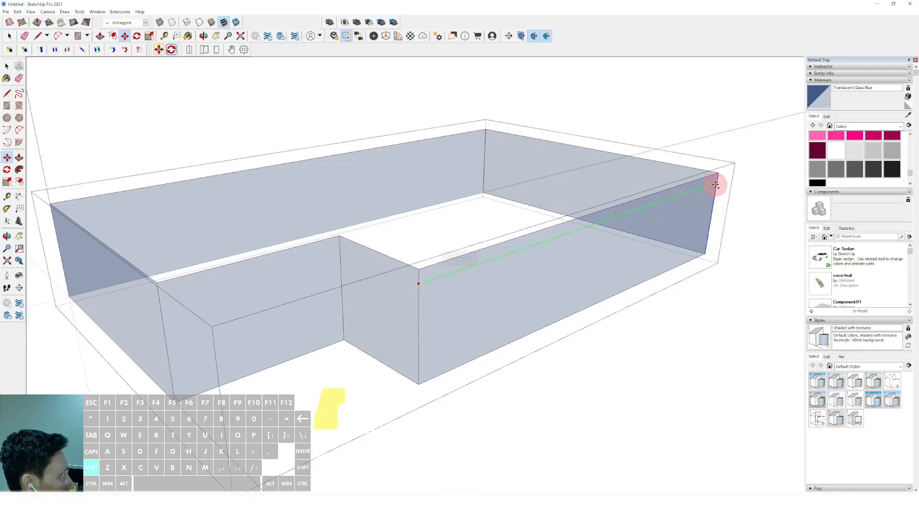
{"action": "left_click", "coordinate": [714, 186]}
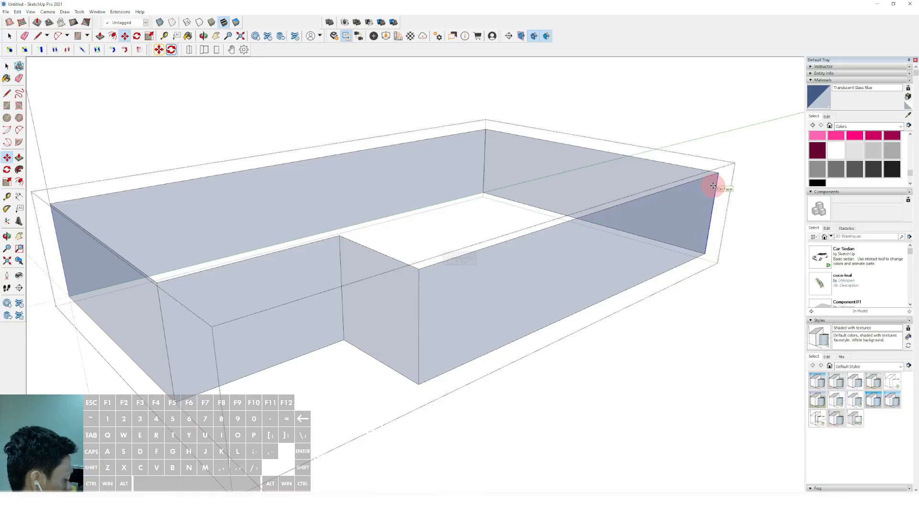
{"action": "type", "text": "/10"}
{"action": "key", "text": "Return"}
{"action": "key", "text": "space"}
{"action": "scroll", "coordinate": [393, 288], "scroll_direction": "down", "scroll_amount": 2}
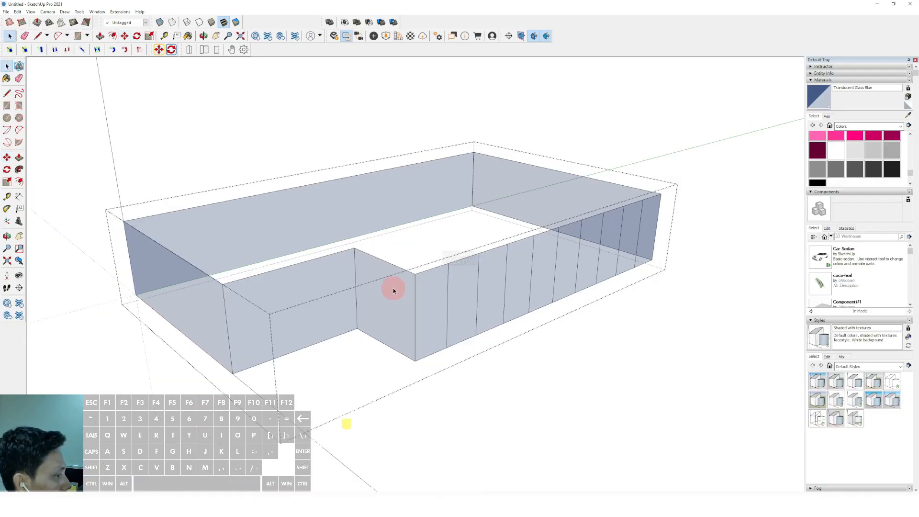
- Divide the short end wall and both recess walls with evenly spaced copies of their vertical edges and exit the group
{"action": "middle_click", "coordinate": [359, 284]}
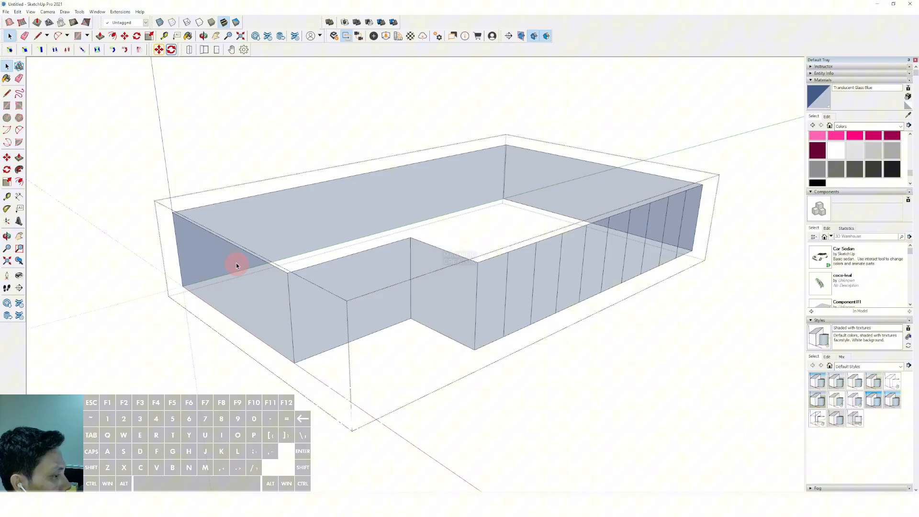
{"action": "left_click", "coordinate": [173, 224]}
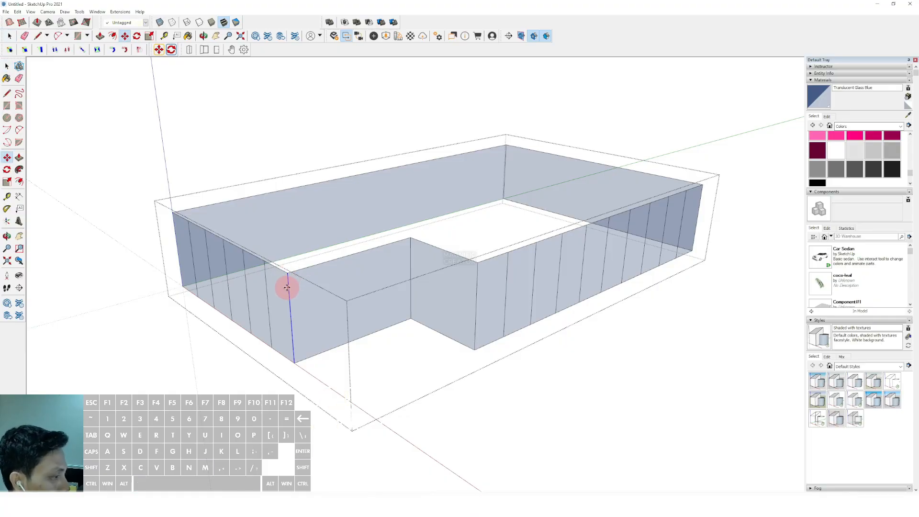
{"action": "left_click", "coordinate": [288, 286]}
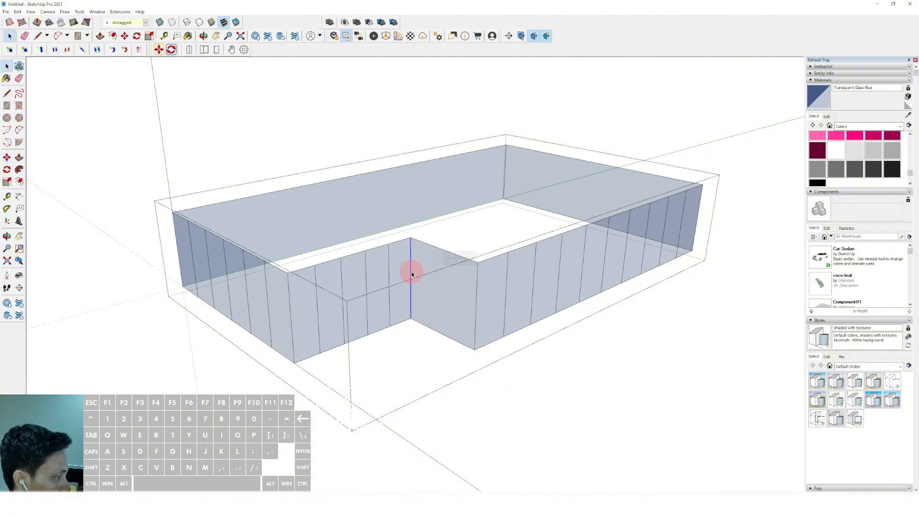
{"action": "left_click", "coordinate": [412, 266]}
{"action": "key", "text": "ctrl"}
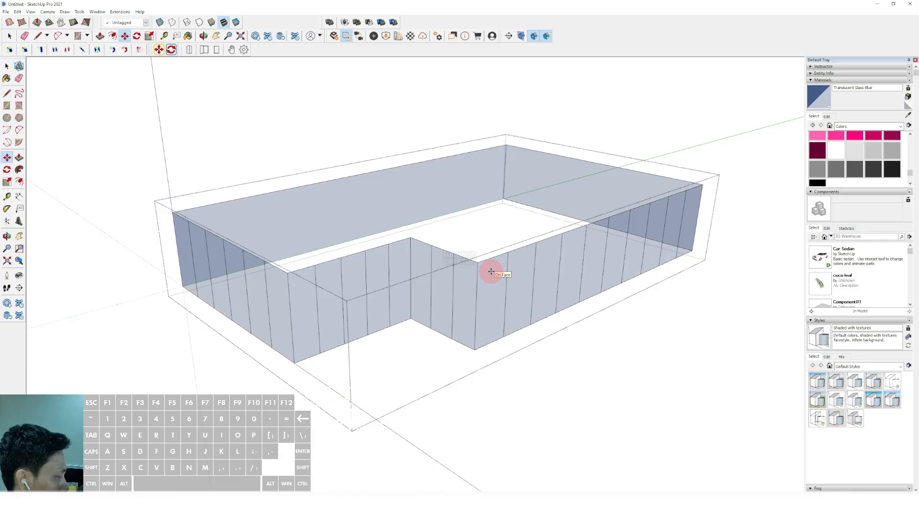
{"action": "scroll", "coordinate": [670, 162], "scroll_direction": "down", "scroll_amount": 3}
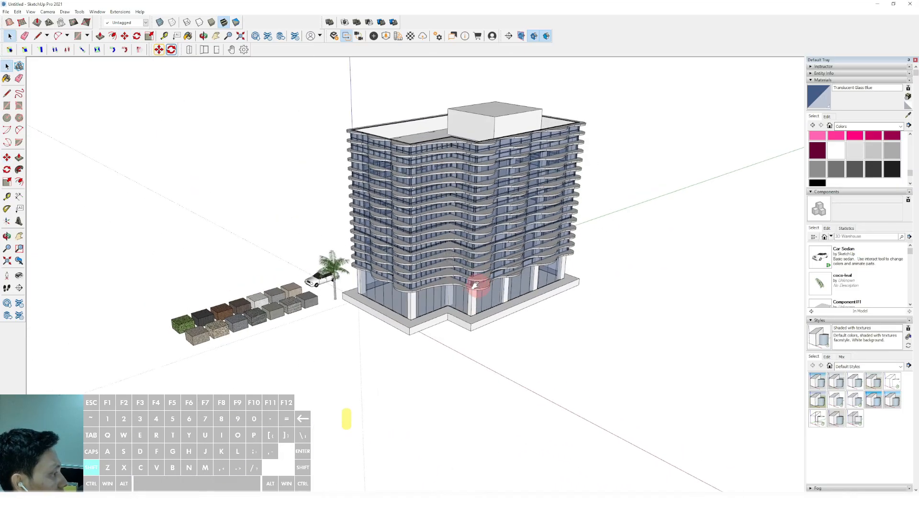
- Draw a small rectangle on the plinth's side face, starting at the top of the recess's inner corner
{"action": "middle_click_drag", "start_coordinate": [476, 288], "coordinate": [412, 300]}
{"action": "scroll", "coordinate": [470, 287], "scroll_direction": "up", "scroll_amount": 3}
{"action": "scroll", "coordinate": [400, 305], "scroll_direction": "up", "scroll_amount": 4}
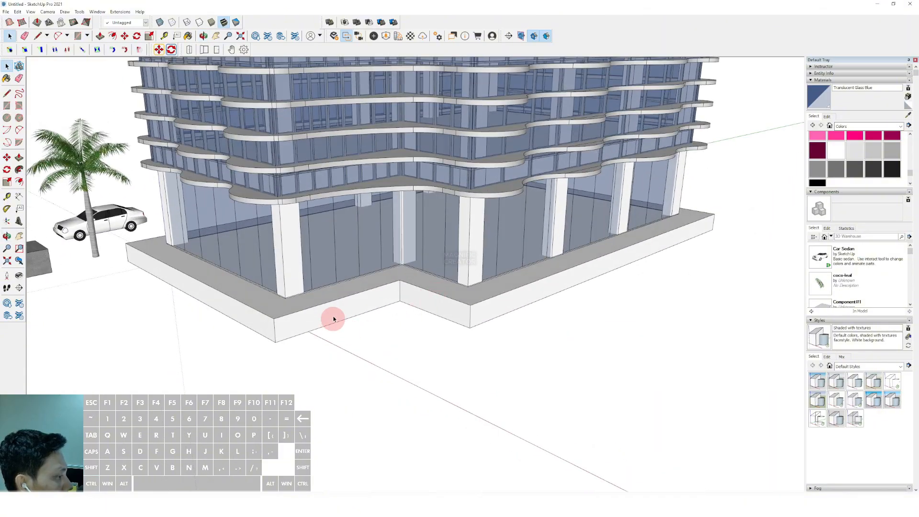
{"action": "scroll", "coordinate": [337, 305], "scroll_direction": "down", "scroll_amount": 2}
{"action": "middle_click_drag", "start_coordinate": [336, 304], "coordinate": [353, 277]}
{"action": "scroll", "coordinate": [310, 295], "scroll_direction": "up", "scroll_amount": 4}
{"action": "key", "text": "r"}
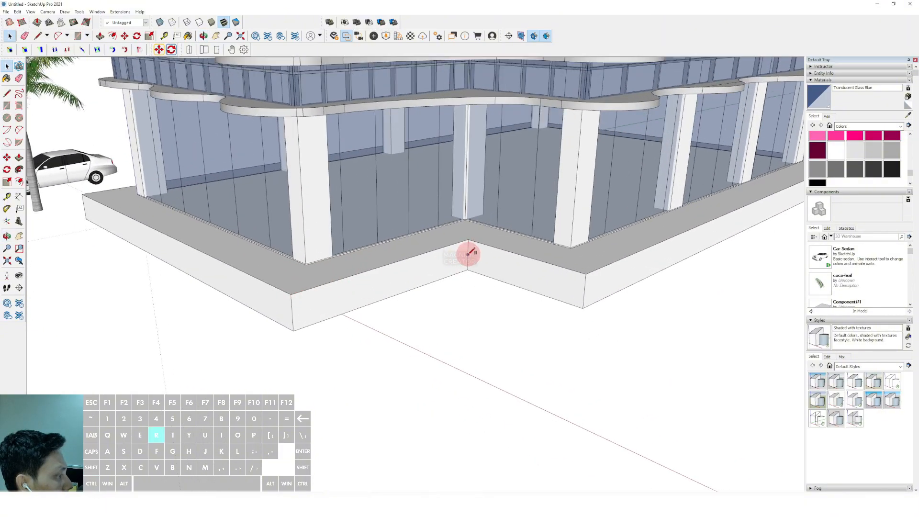
{"action": "scroll", "coordinate": [468, 254], "scroll_direction": "up", "scroll_amount": 2}
{"action": "scroll", "coordinate": [488, 262], "scroll_direction": "up", "scroll_amount": 2}
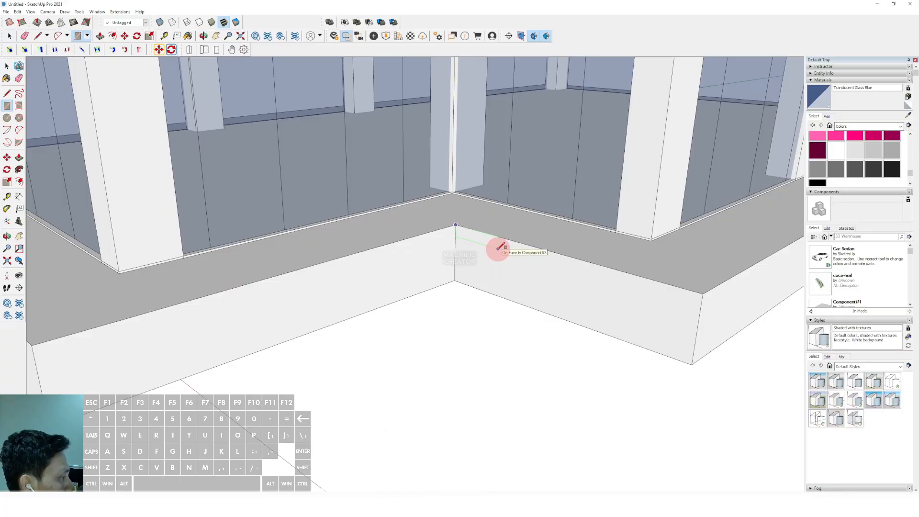
{"action": "left_click", "coordinate": [496, 247]}
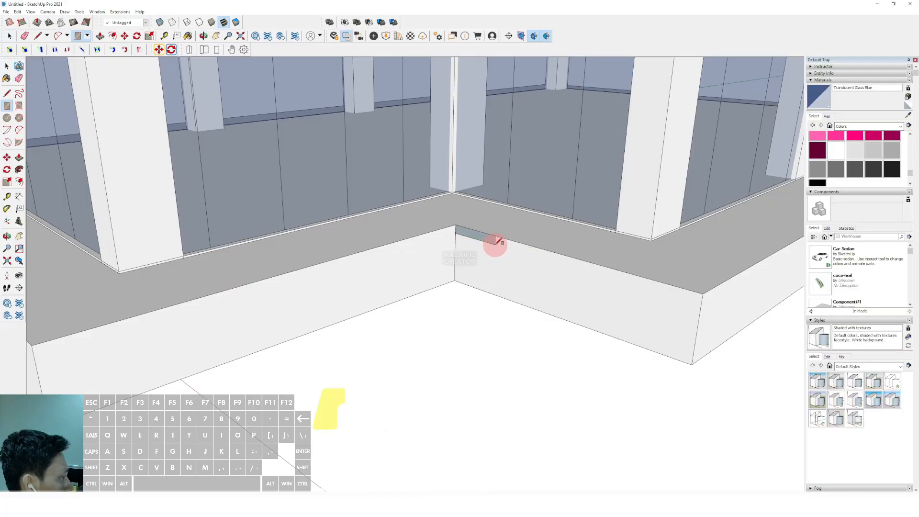
- Extrude the small rectangle along the recess to the plinth's outer corner to form a step tread
{"action": "key", "text": "space"}
{"action": "left_click", "coordinate": [487, 239]}
{"action": "key", "text": "v"}
{"action": "left_click", "coordinate": [486, 239]}
{"action": "scroll", "coordinate": [425, 265], "scroll_direction": "down", "scroll_amount": 2}
{"action": "middle_click_drag", "start_coordinate": [402, 266], "coordinate": [496, 223], "text": "shift"}
{"action": "left_click", "coordinate": [256, 266]}
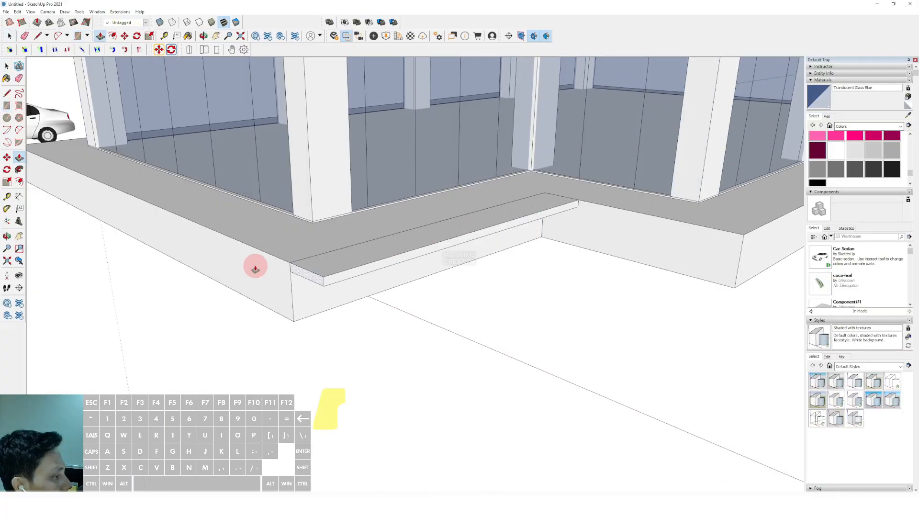
- Group the step tread and convert the group into a component
{"action": "key", "text": "space"}
{"action": "triple_click", "coordinate": [352, 272]}
{"action": "key", "text": "ctrl+g"}
{"action": "right_click", "coordinate": [320, 265]}
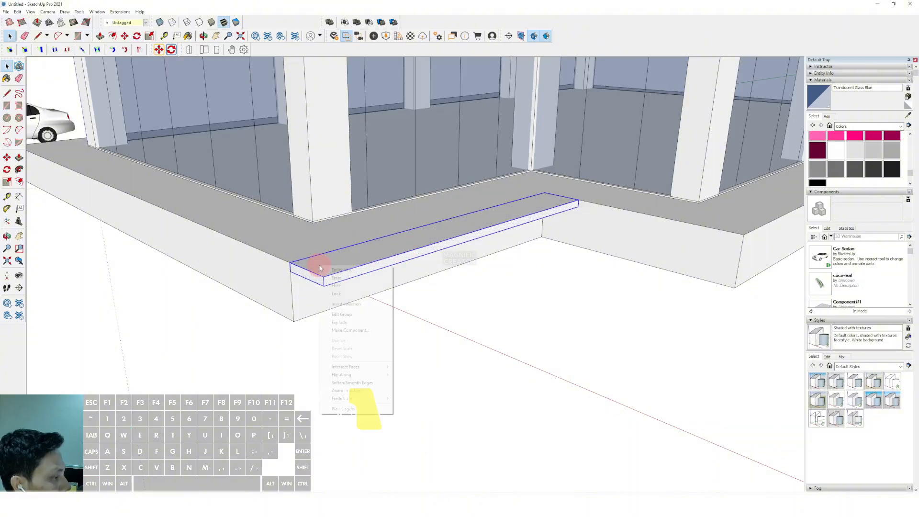
{"action": "left_click", "coordinate": [350, 330]}
{"action": "left_click", "coordinate": [146, 303]}
- Copy the tread down and outward to its own lower front corner and multiply the copy with 8x to form a flight
{"action": "scroll", "coordinate": [306, 268], "scroll_direction": "up", "scroll_amount": 2}
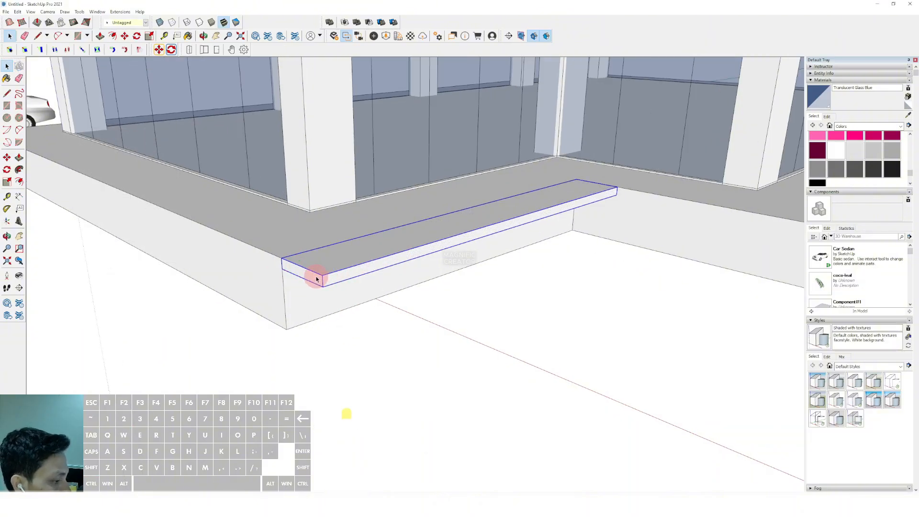
{"action": "left_click_drag", "start_coordinate": [369, 290], "coordinate": [349, 283]}
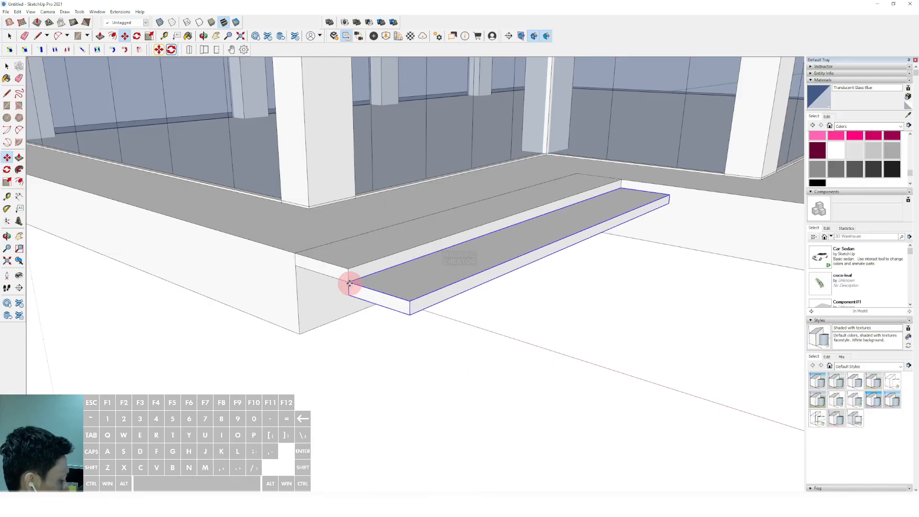
{"action": "type", "text": "8x"}
{"action": "key", "text": "Return"}
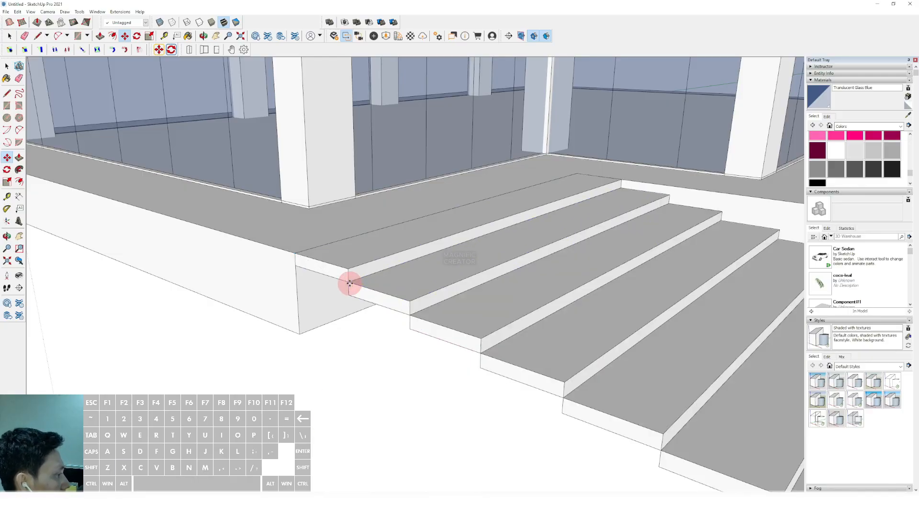
{"action": "key", "text": "space"}
- Delete the surplus treads at the outer end of the flight that extend below ground level
{"action": "scroll", "coordinate": [451, 281], "scroll_direction": "down", "scroll_amount": 5}
{"action": "middle_click_drag", "start_coordinate": [429, 231], "coordinate": [617, 300]}
{"action": "left_click_drag", "start_coordinate": [621, 311], "coordinate": [572, 271]}
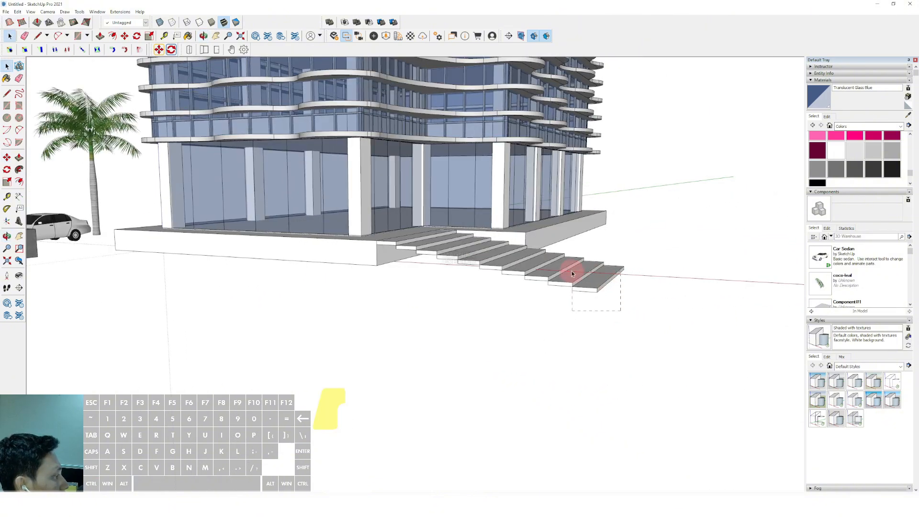
{"action": "middle_click_drag", "start_coordinate": [518, 270], "coordinate": [538, 247]}
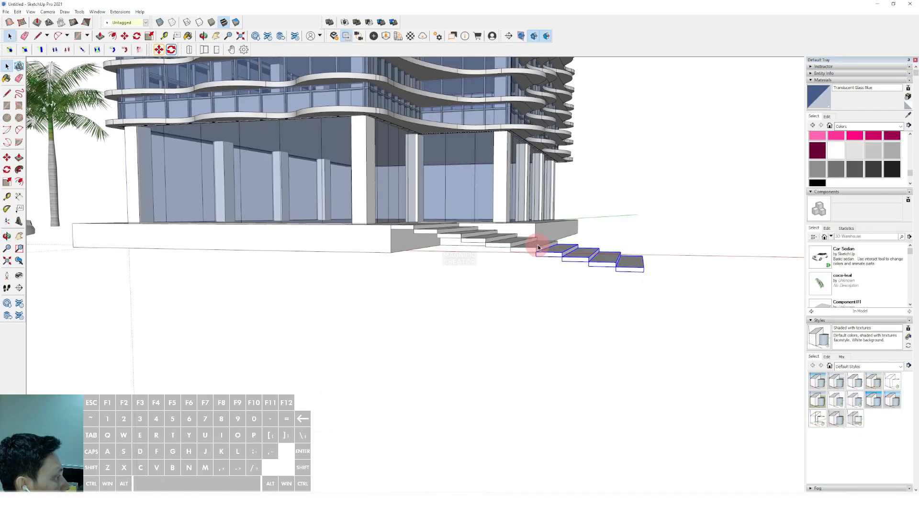
{"action": "left_click_drag", "start_coordinate": [581, 259], "coordinate": [578, 259]}
{"action": "key", "text": "Delete"}
{"action": "scroll", "coordinate": [565, 261], "scroll_direction": "down", "scroll_amount": 2}
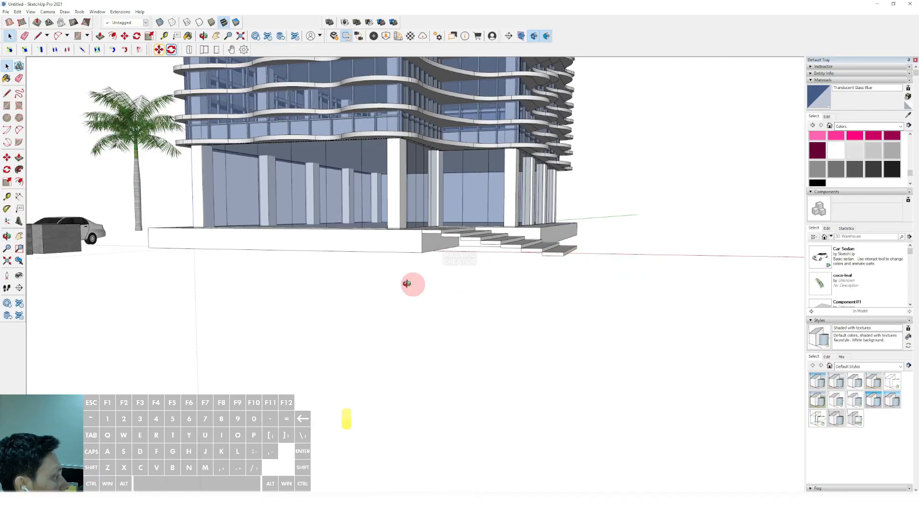
- Draw a rectangle over the plinth's long side face beside the steps and extrude it outward to align with the last tread
{"action": "middle_click_drag", "start_coordinate": [407, 284], "coordinate": [297, 307]}
{"action": "middle_click_drag", "start_coordinate": [297, 307], "coordinate": [433, 271], "text": "shift"}
{"action": "key", "text": "r"}
{"action": "scroll", "coordinate": [643, 224], "scroll_direction": "up", "scroll_amount": 2}
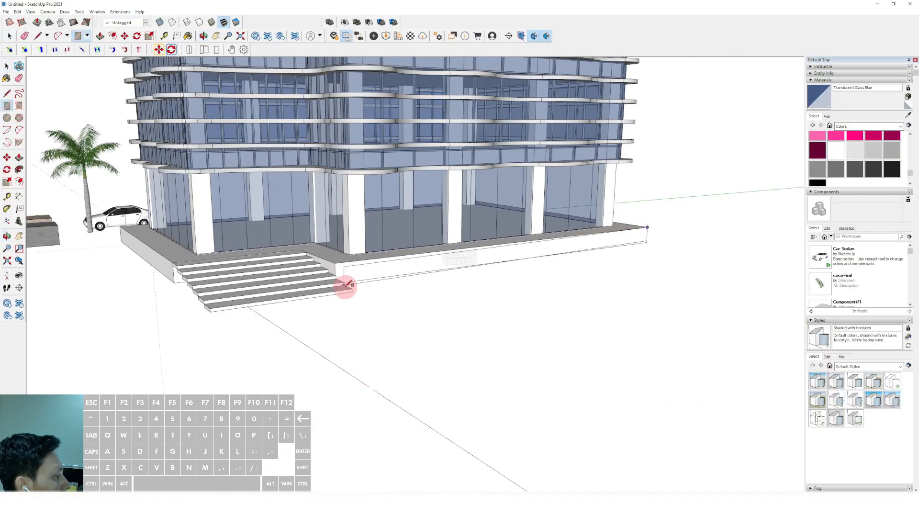
{"action": "left_click", "coordinate": [336, 262]}
{"action": "key", "text": "p"}
{"action": "left_click", "coordinate": [360, 266]}
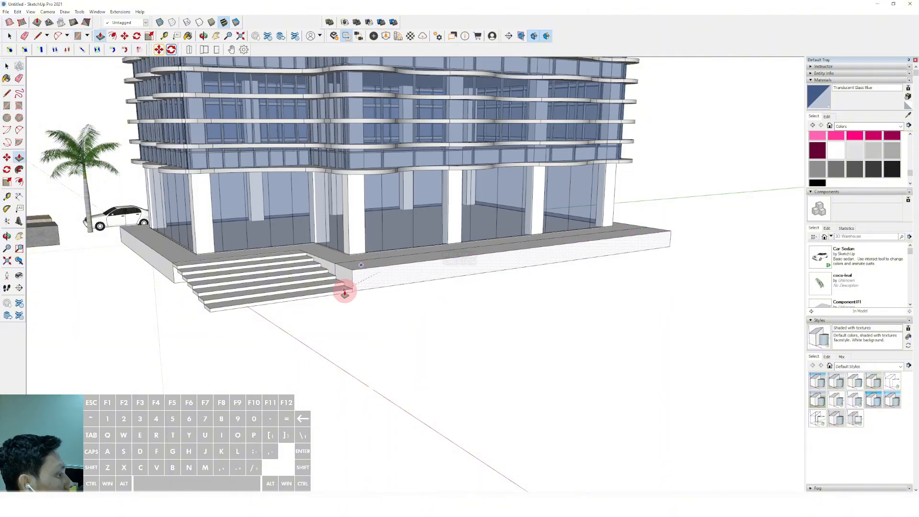
- Lower the long block's outer top edge vertically to form a slope and group the block
{"action": "scroll", "coordinate": [366, 272], "scroll_direction": "up", "scroll_amount": 3}
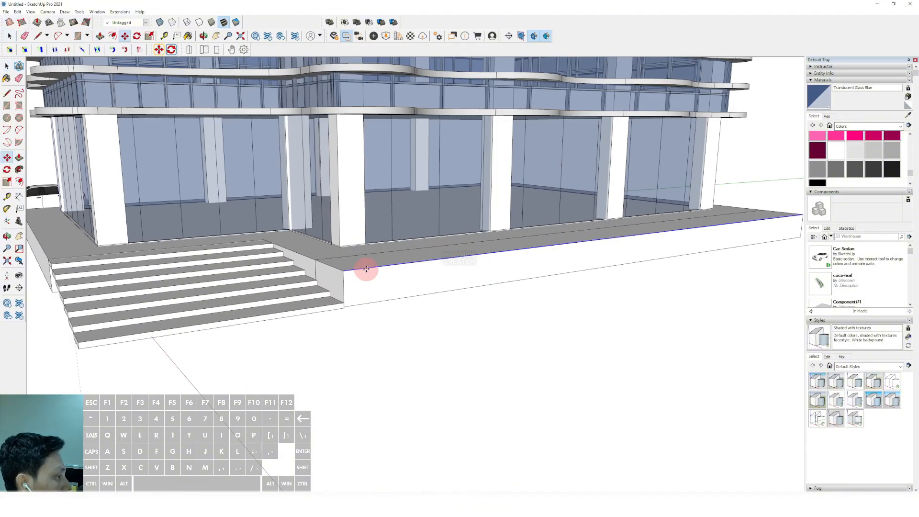
{"action": "key", "text": "m"}
{"action": "key", "text": "shift"}
{"action": "left_click", "coordinate": [334, 301], "text": "shift"}
{"action": "key", "text": "space"}
{"action": "triple_click", "coordinate": [422, 279]}
{"action": "key", "text": "w"}
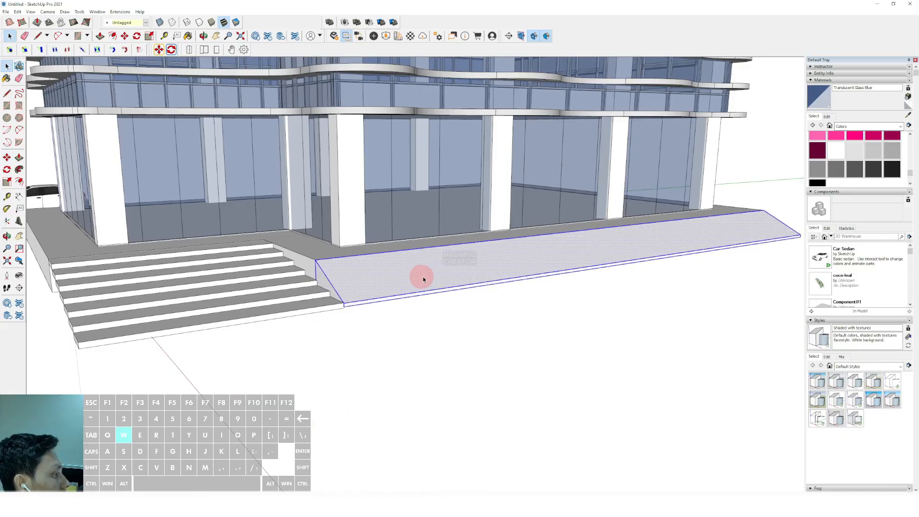
- Sample the grass material from the sample blocks and apply it to the sloped face inside the long block's group
{"action": "scroll", "coordinate": [426, 279], "scroll_direction": "down", "scroll_amount": 3}
{"action": "scroll", "coordinate": [534, 215], "scroll_direction": "down", "scroll_amount": 5}
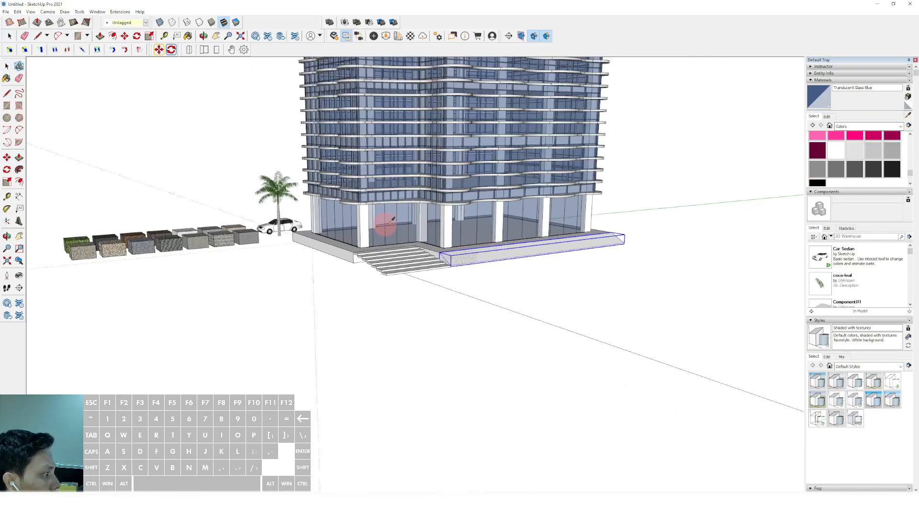
{"action": "middle_click_drag", "start_coordinate": [384, 226], "coordinate": [424, 256]}
{"action": "scroll", "coordinate": [158, 236], "scroll_direction": "up", "scroll_amount": 2}
{"action": "left_click", "coordinate": [150, 245]}
{"action": "scroll", "coordinate": [534, 286], "scroll_direction": "up", "scroll_amount": 2}
{"action": "scroll", "coordinate": [534, 286], "scroll_direction": "up", "scroll_amount": 1}
{"action": "key", "text": "space"}
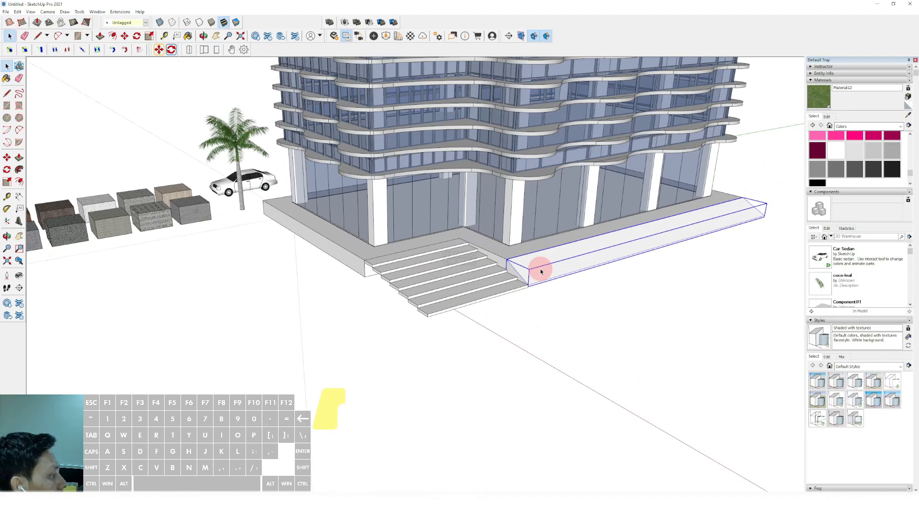
{"action": "double_click", "coordinate": [543, 271]}
{"action": "key", "text": "b"}
{"action": "left_click", "coordinate": [573, 262]}
{"action": "key", "text": "space"}
{"action": "left_click", "coordinate": [582, 319]}
- Extrude a block outward from the plinth's other side face and lower its outer top edge to form a slope
{"action": "scroll", "coordinate": [423, 256], "scroll_direction": "up", "scroll_amount": 4}
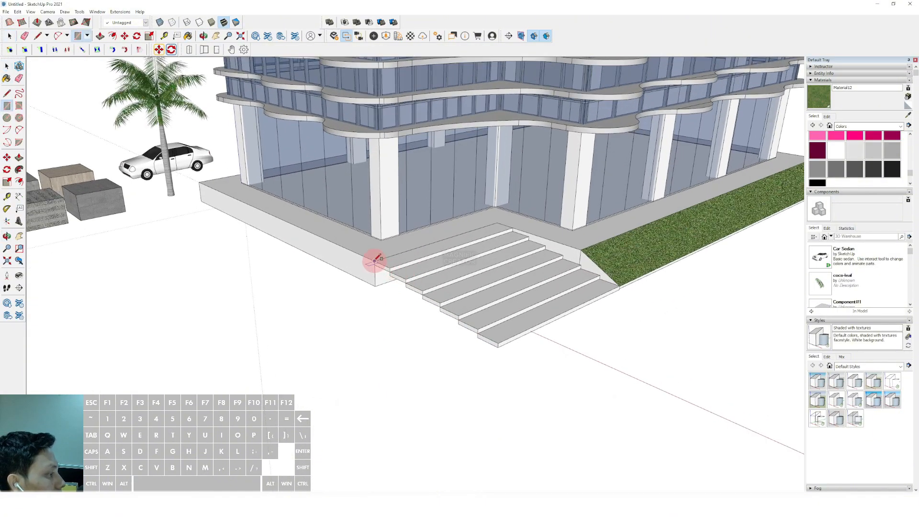
{"action": "left_click", "coordinate": [202, 182]}
{"action": "key", "text": "space"}
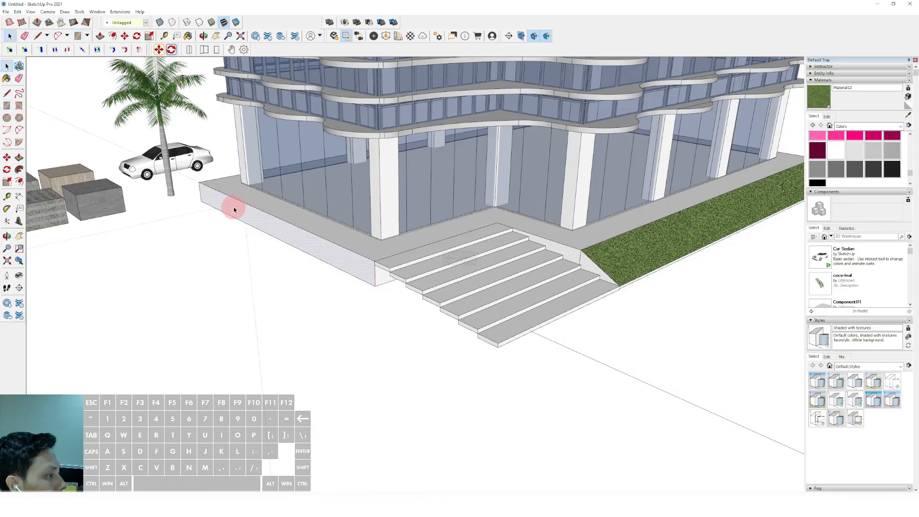
{"action": "left_click_drag", "start_coordinate": [281, 220], "coordinate": [209, 250]}
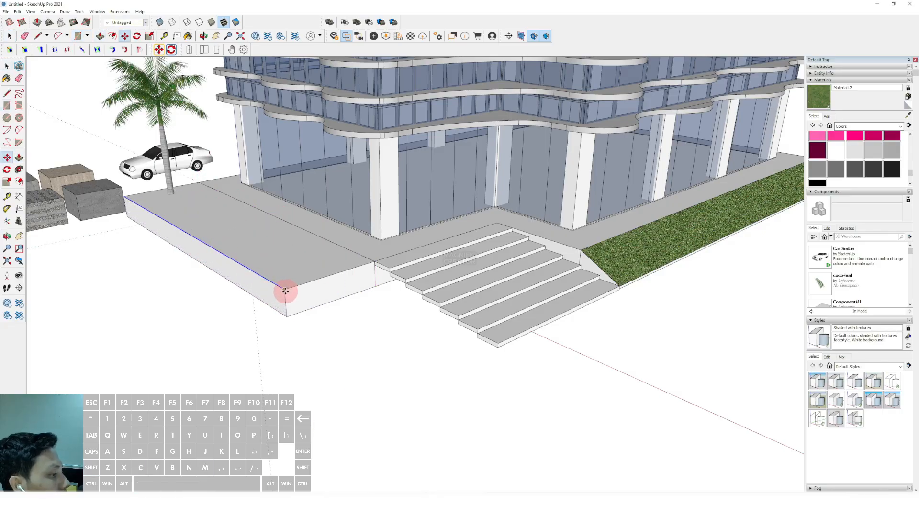
{"action": "left_click_drag", "start_coordinate": [285, 290], "coordinate": [286, 305], "text": "shift"}
{"action": "key", "text": "space"}
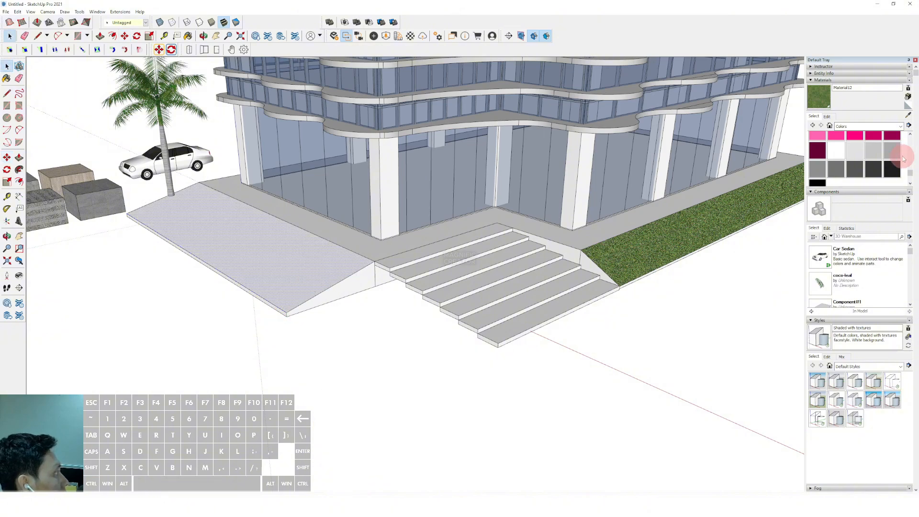
- Apply the grass material to the new side slope and group its geometry
{"action": "left_click", "coordinate": [250, 281]}
{"action": "key", "text": "space"}
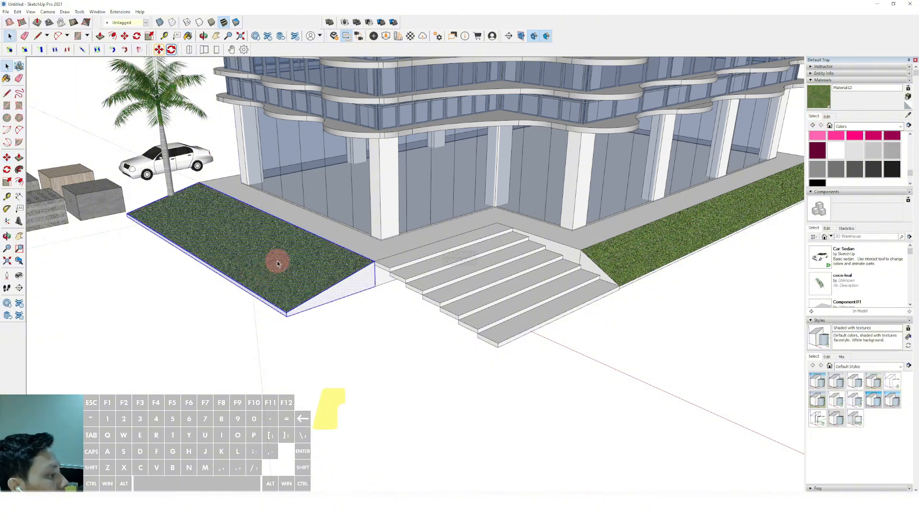
{"action": "scroll", "coordinate": [390, 263], "scroll_direction": "down", "scroll_amount": 3}
- Trace the triangular end profile of the side slope and extrude it alongside the steps to the outermost tread
{"action": "key", "text": "r"}
{"action": "scroll", "coordinate": [375, 257], "scroll_direction": "up", "scroll_amount": 4}
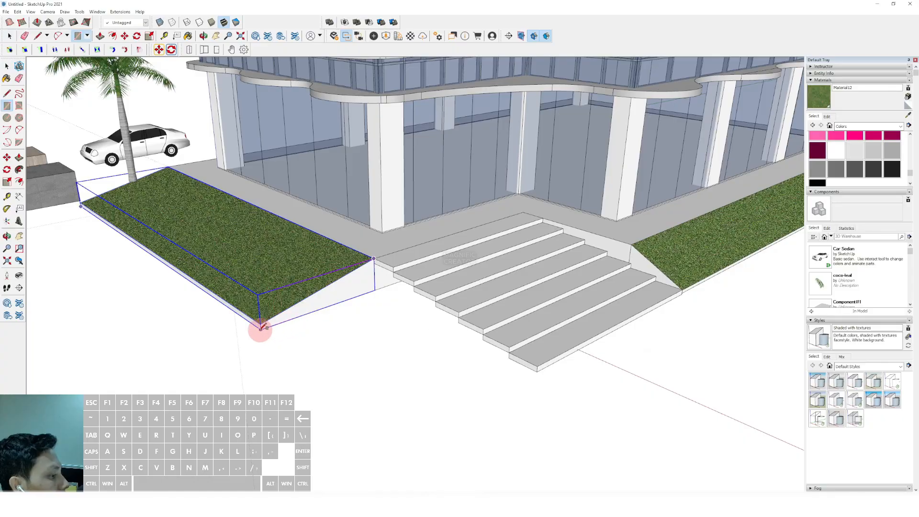
{"action": "scroll", "coordinate": [261, 327], "scroll_direction": "up", "scroll_amount": 2}
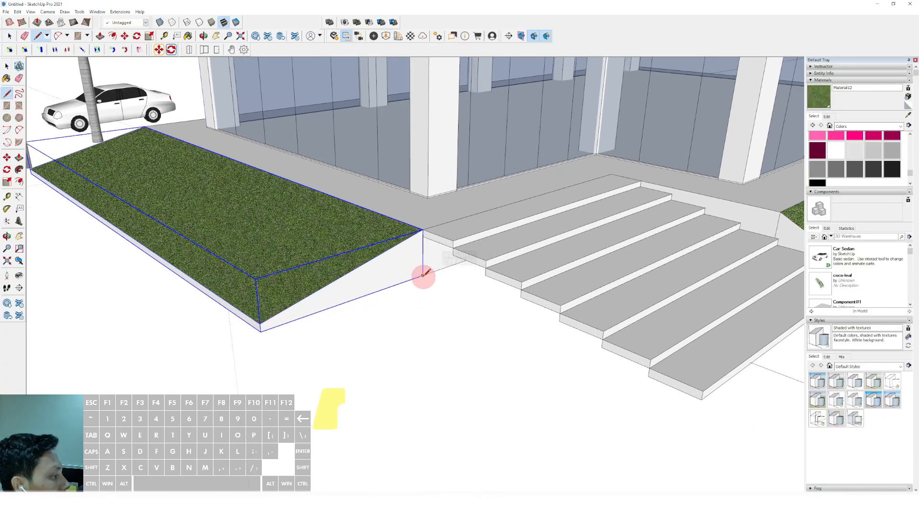
{"action": "left_click", "coordinate": [261, 324]}
{"action": "key", "text": "p"}
{"action": "left_click", "coordinate": [387, 279]}
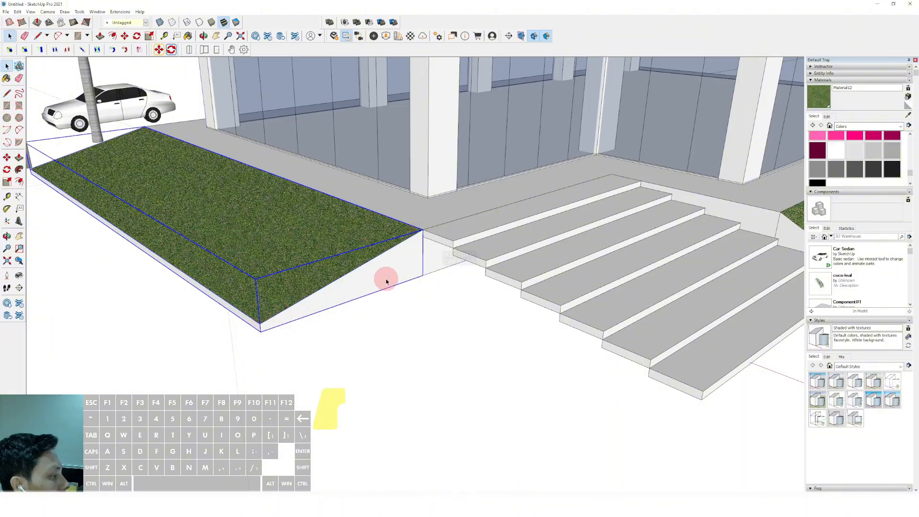
{"action": "scroll", "coordinate": [441, 296], "scroll_direction": "down", "scroll_amount": 2}
{"action": "middle_click_drag", "start_coordinate": [441, 296], "coordinate": [339, 279], "text": "shift"}
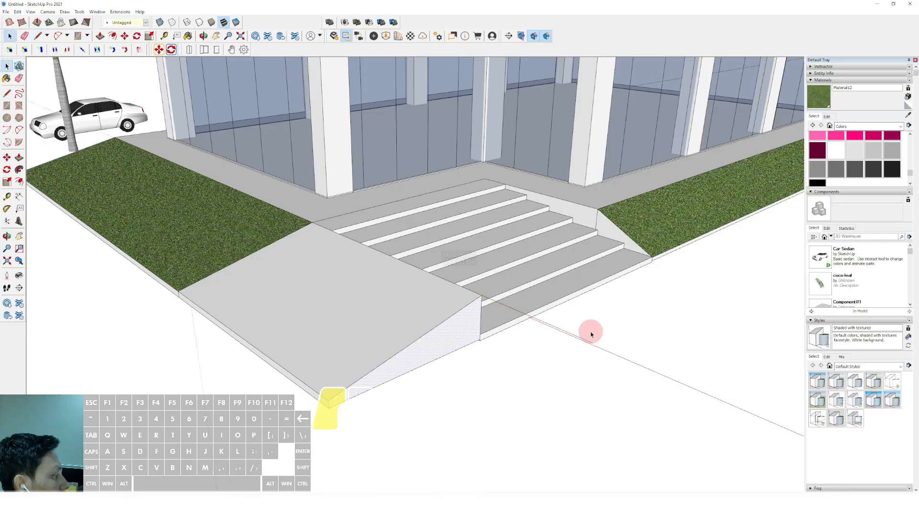
- Group the corner block beside the steps and reshape it inside the group so it slopes down on both outer sides
{"action": "triple_click", "coordinate": [403, 322]}
{"action": "key", "text": "ctrl+g"}
{"action": "double_click", "coordinate": [374, 310]}
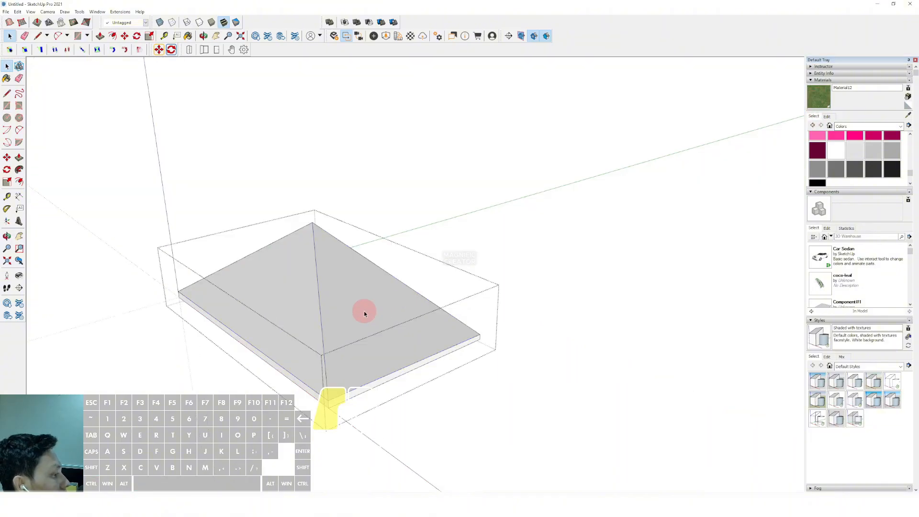
- Apply the grass material to both sloped faces of the corner block and exit its group
{"action": "left_click", "coordinate": [358, 309]}
{"action": "key", "text": "b"}
{"action": "left_click", "coordinate": [344, 271]}
{"action": "left_click", "coordinate": [279, 273]}
{"action": "key", "text": "space"}
{"action": "left_click", "coordinate": [322, 157]}
- Move the palm tree from the ground onto the far end of the grass slope near the car
{"action": "scroll", "coordinate": [335, 168], "scroll_direction": "down", "scroll_amount": 4}
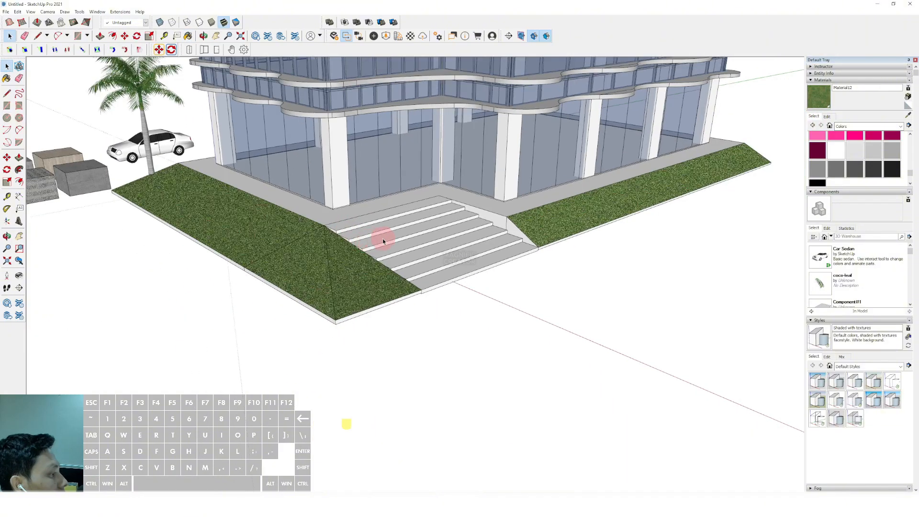
{"action": "middle_click_drag", "start_coordinate": [387, 285], "coordinate": [421, 240]}
{"action": "scroll", "coordinate": [421, 240], "scroll_direction": "down", "scroll_amount": 2}
{"action": "middle_click_drag", "start_coordinate": [400, 313], "coordinate": [404, 315], "text": "shift"}
{"action": "scroll", "coordinate": [398, 311], "scroll_direction": "up", "scroll_amount": 2}
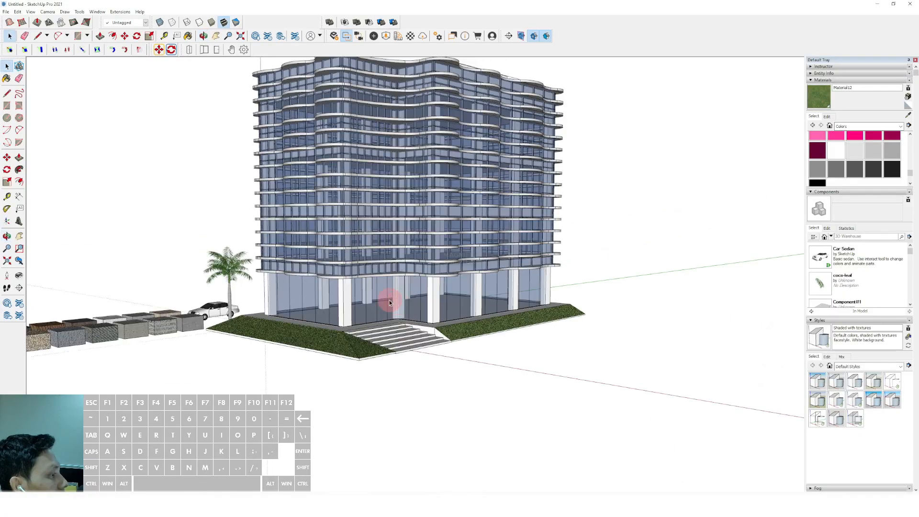
{"action": "scroll", "coordinate": [211, 314], "scroll_direction": "up", "scroll_amount": 5}
{"action": "left_click", "coordinate": [210, 318]}
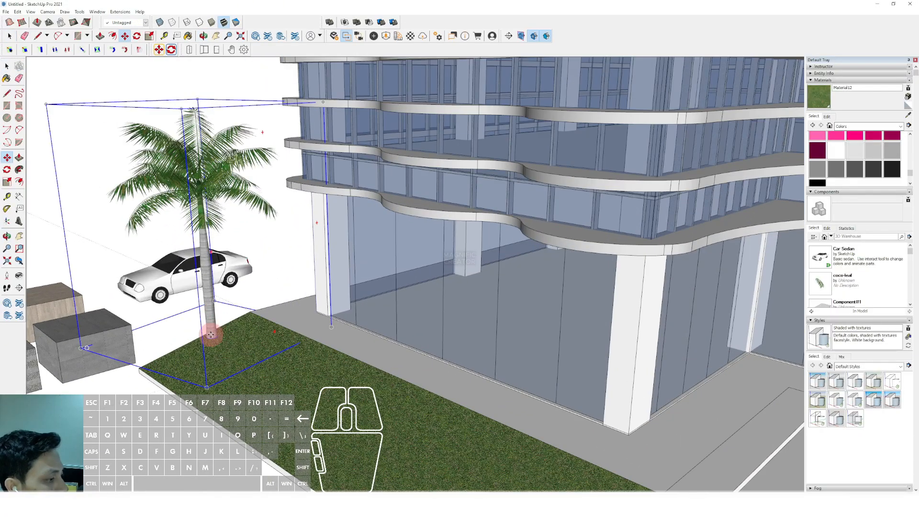
{"action": "middle_click_drag", "start_coordinate": [211, 334], "coordinate": [217, 311]}
{"action": "scroll", "coordinate": [226, 325], "scroll_direction": "up", "scroll_amount": 3}
{"action": "left_click", "coordinate": [226, 325]}
{"action": "scroll", "coordinate": [230, 321], "scroll_direction": "down", "scroll_amount": 3}
{"action": "scroll", "coordinate": [218, 305], "scroll_direction": "up", "scroll_amount": 2}
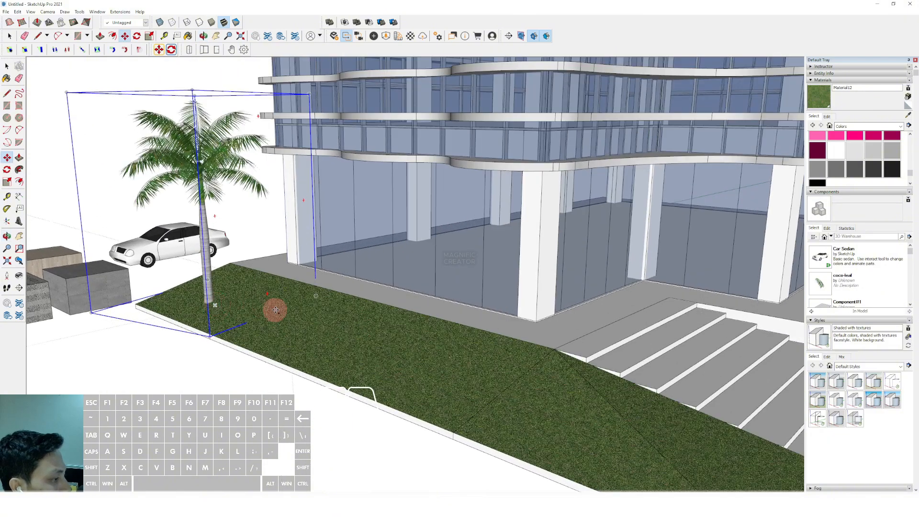
- Copy the palm twice along that slope toward the steps and move the middle copy closer to the slope's outer edge
{"action": "left_click_drag", "start_coordinate": [275, 309], "coordinate": [291, 299], "text": "ctrl"}
{"action": "scroll", "coordinate": [331, 342], "scroll_direction": "down", "scroll_amount": 3}
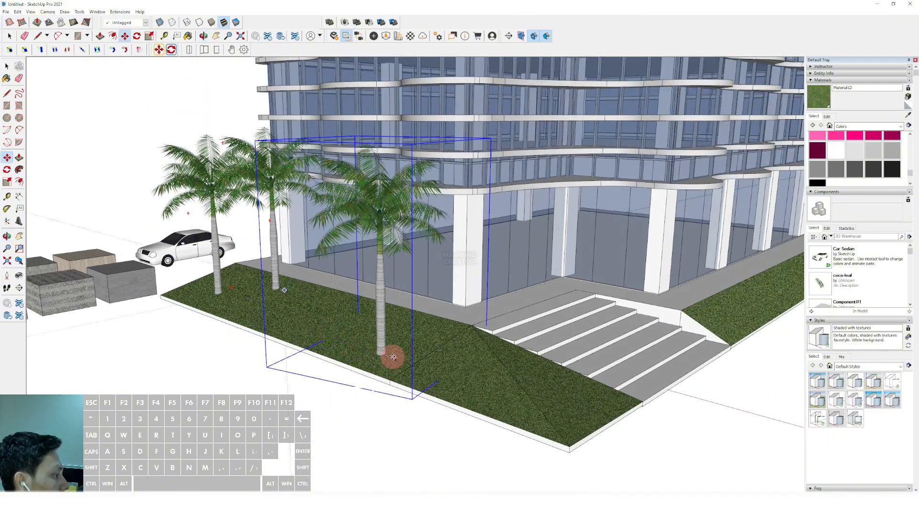
{"action": "left_click", "coordinate": [478, 381]}
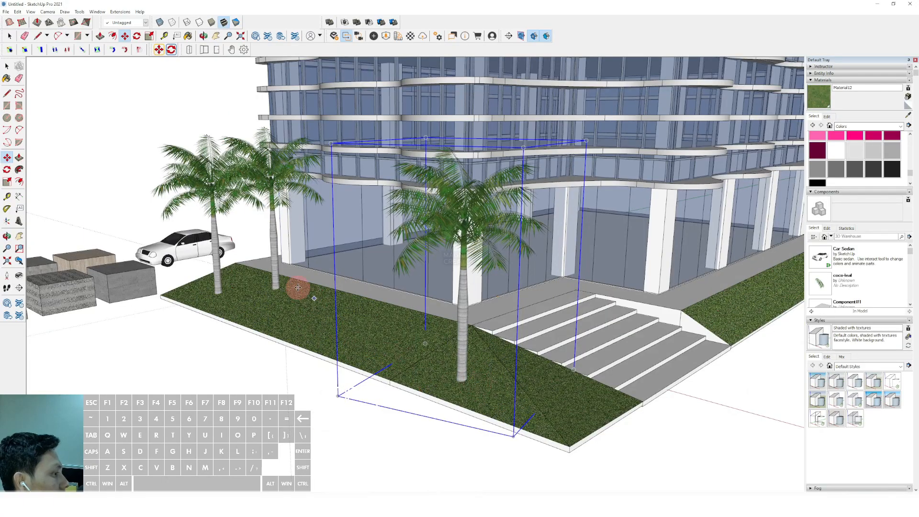
{"action": "scroll", "coordinate": [291, 305], "scroll_direction": "up", "scroll_amount": 2}
{"action": "left_click_drag", "start_coordinate": [299, 303], "coordinate": [323, 359]}
{"action": "left_click", "coordinate": [318, 366]}
- Copy the palm across the steps onto the long grass slope and place another copy farther along it
{"action": "scroll", "coordinate": [320, 380], "scroll_direction": "down", "scroll_amount": 3}
{"action": "middle_click_drag", "start_coordinate": [512, 383], "coordinate": [254, 299], "text": "shift"}
{"action": "scroll", "coordinate": [498, 275], "scroll_direction": "up", "scroll_amount": 2}
{"action": "scroll", "coordinate": [460, 287], "scroll_direction": "up", "scroll_amount": 1}
{"action": "left_click", "coordinate": [430, 304]}
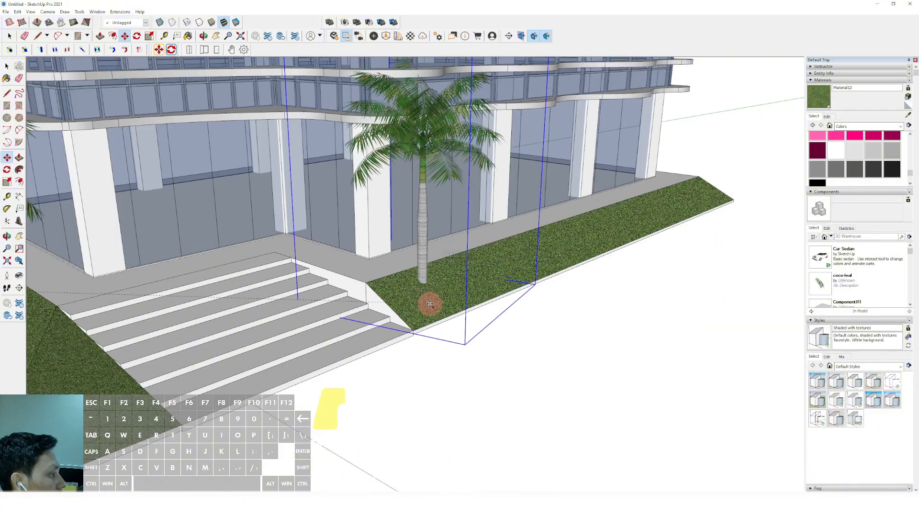
{"action": "left_click", "coordinate": [554, 267]}
{"action": "key", "text": "ctrl"}
{"action": "left_click", "coordinate": [537, 270]}
- Place two more palm copies toward the far end of the long grass slope and clear the selection
{"action": "scroll", "coordinate": [595, 254], "scroll_direction": "down", "scroll_amount": 1}
{"action": "middle_click_drag", "start_coordinate": [595, 255], "coordinate": [490, 299], "text": "shift"}
{"action": "scroll", "coordinate": [536, 264], "scroll_direction": "up", "scroll_amount": 3}
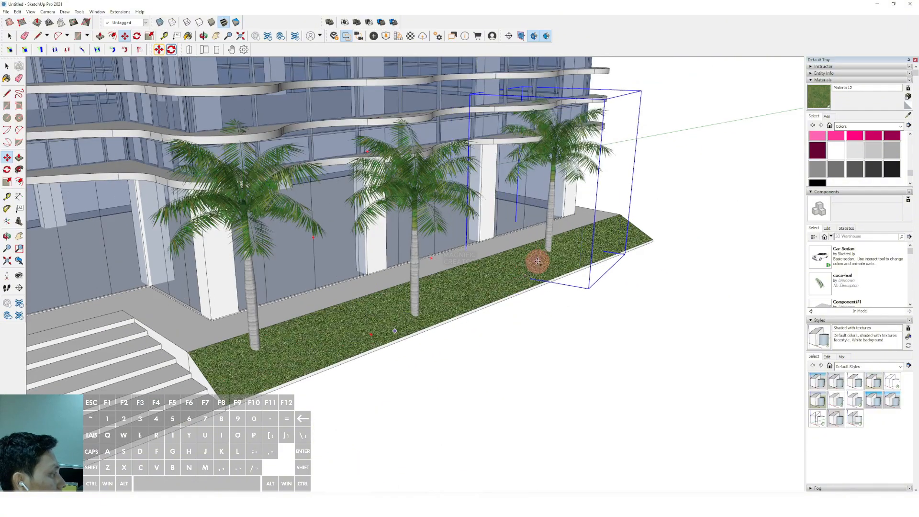
{"action": "left_click", "coordinate": [547, 257]}
{"action": "key", "text": "ctrl"}
{"action": "left_click", "coordinate": [549, 257]}
{"action": "left_click", "coordinate": [640, 240]}
{"action": "key", "text": "space"}
{"action": "scroll", "coordinate": [635, 242], "scroll_direction": "down", "scroll_amount": 4}
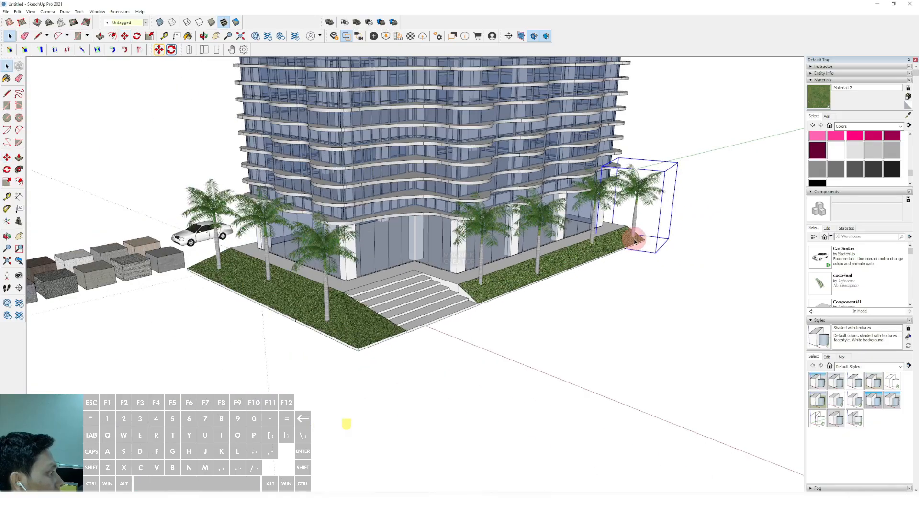
{"action": "scroll", "coordinate": [636, 242], "scroll_direction": "down", "scroll_amount": 1}
{"action": "left_click", "coordinate": [640, 261]}
{"action": "scroll", "coordinate": [454, 246], "scroll_direction": "down", "scroll_amount": 2}
{"action": "mouse_move", "coordinate": [455, 247]}
{"action": "middle_mouse_down", "text": "shift"}
{"action": "mouse_move", "coordinate": [449, 239]}
{"action": "mouse_move", "coordinate": [456, 239]}
{"action": "middle_mouse_up", "text": "shift"}
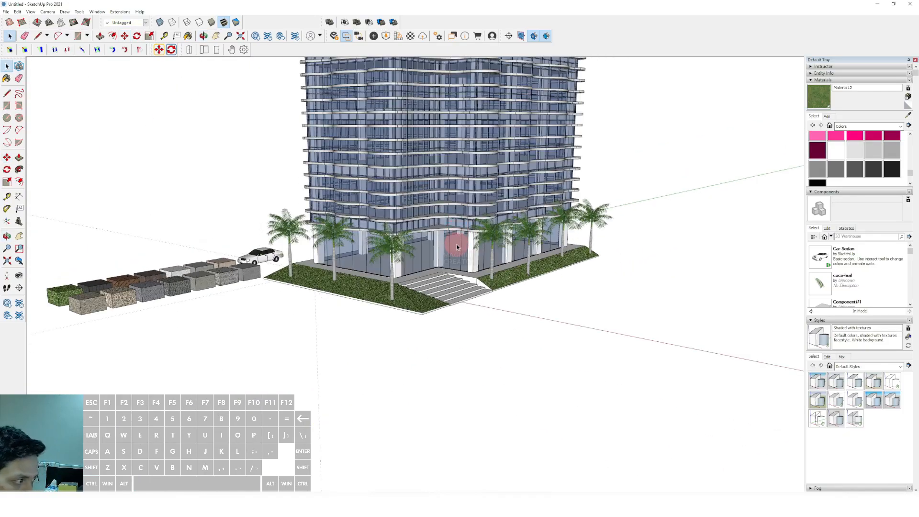
- Draw a wavy freehand line lengthwise across the grass slope near the car, splitting its sloped top face in two
{"action": "scroll", "coordinate": [431, 282], "scroll_direction": "up", "scroll_amount": 6}
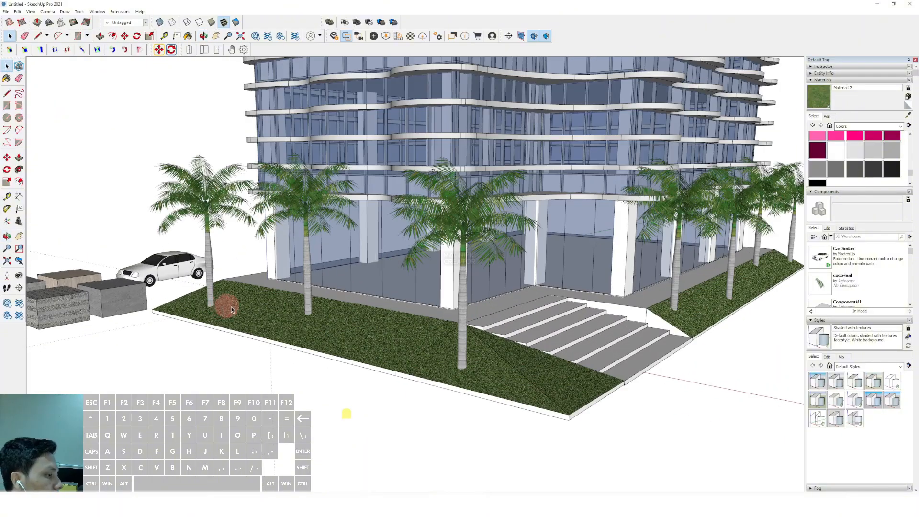
{"action": "double_click", "coordinate": [252, 306]}
{"action": "triple_click", "coordinate": [252, 306]}
{"action": "scroll", "coordinate": [251, 305], "scroll_direction": "down", "scroll_amount": 1}
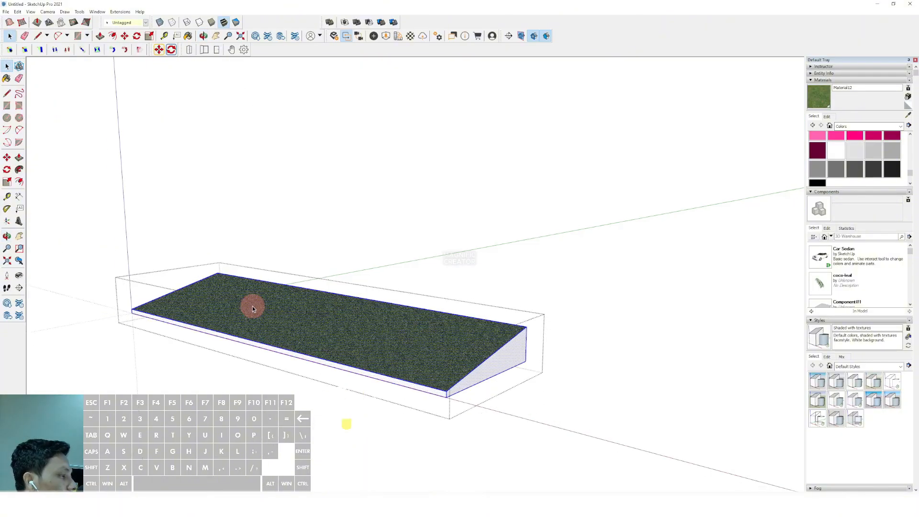
{"action": "middle_click_drag", "start_coordinate": [252, 306], "coordinate": [244, 313], "text": "shift"}
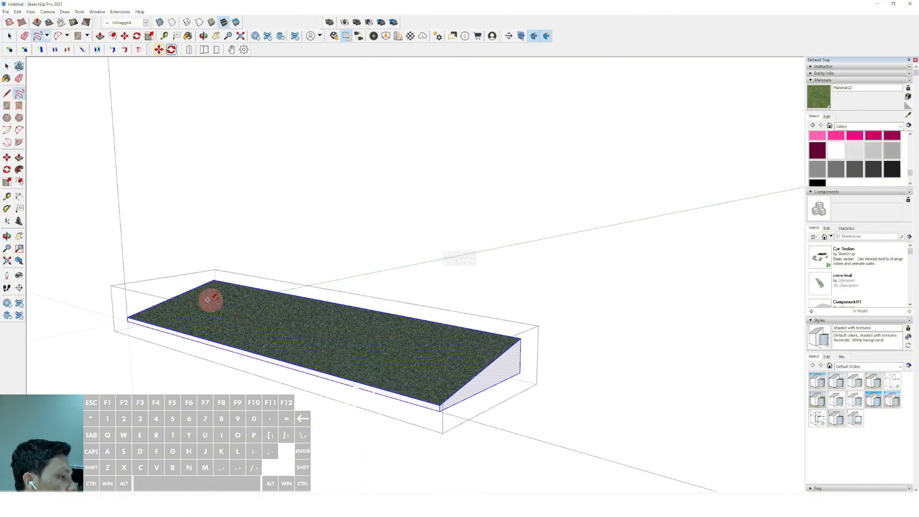
{"action": "scroll", "coordinate": [207, 300], "scroll_direction": "up", "scroll_amount": 1}
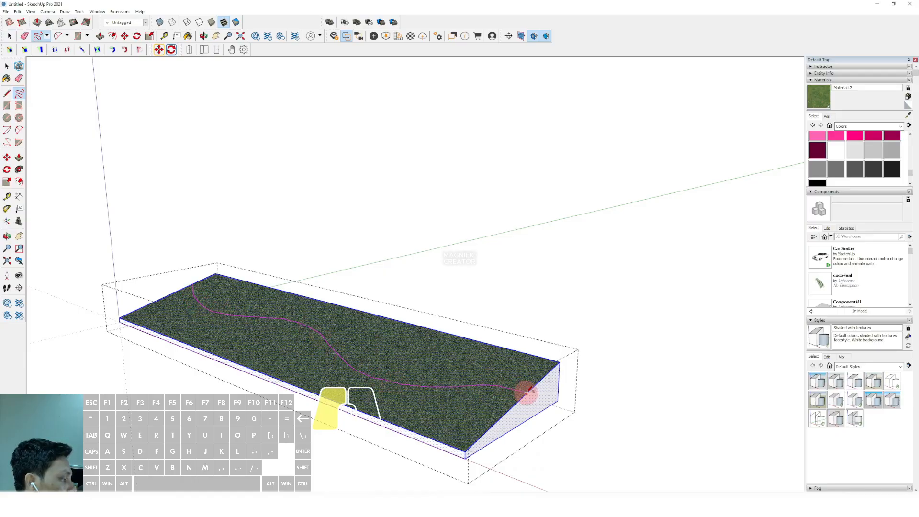
{"action": "key", "text": "space"}
{"action": "scroll", "coordinate": [431, 390], "scroll_direction": "down", "scroll_amount": 2}
- Paint the building-side part of that divided slope with Grass Light Green from the landscaping materials
{"action": "left_click", "coordinate": [900, 127]}
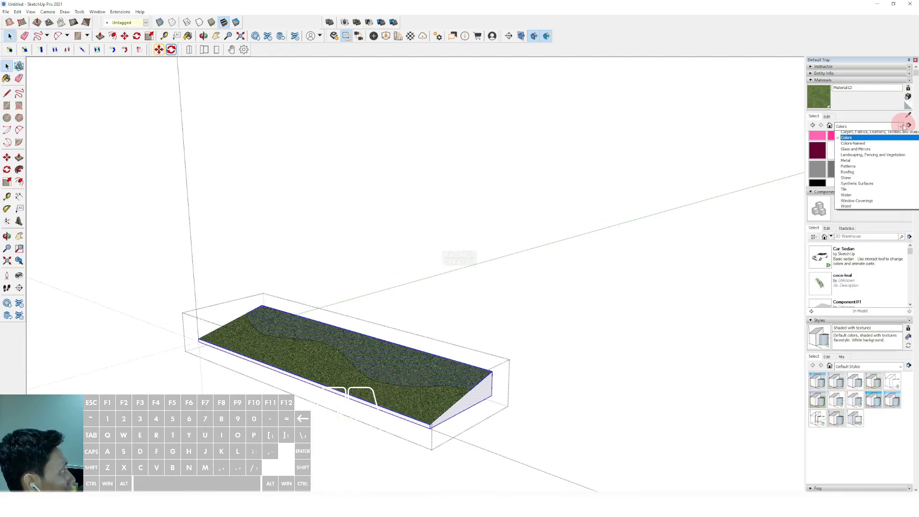
{"action": "left_click", "coordinate": [858, 169]}
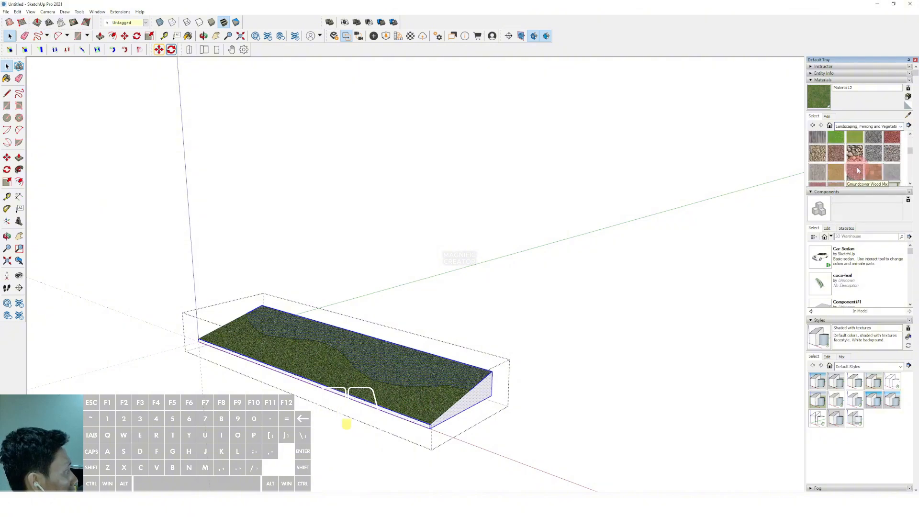
{"action": "left_click", "coordinate": [847, 137]}
{"action": "scroll", "coordinate": [367, 356], "scroll_direction": "up", "scroll_amount": 1}
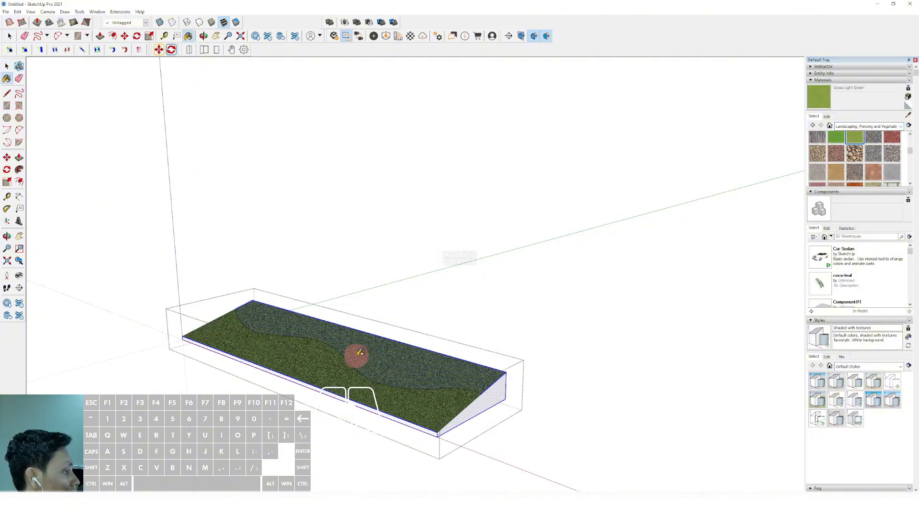
{"action": "scroll", "coordinate": [372, 346], "scroll_direction": "down", "scroll_amount": 1}
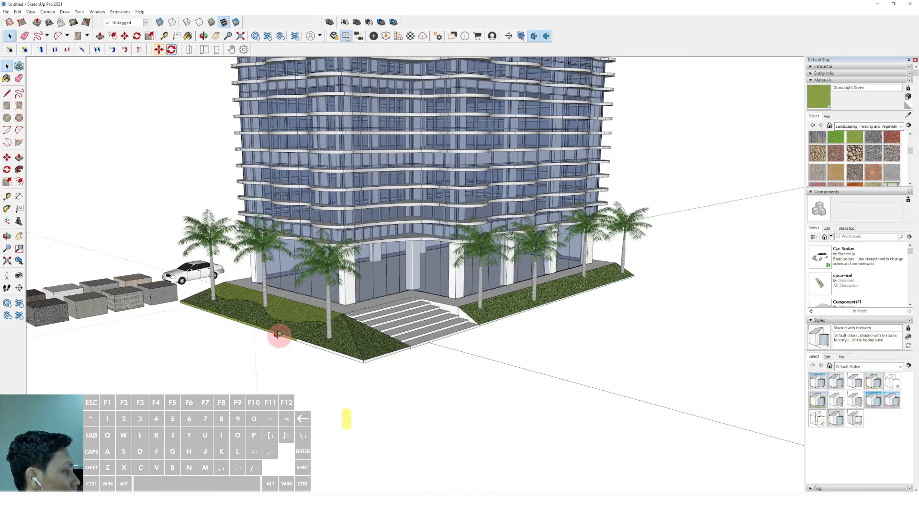
- Divide the long grass slope with a wavy freehand line and paint its building-side strip Grass Light Green
{"action": "scroll", "coordinate": [516, 294], "scroll_direction": "up", "scroll_amount": 3}
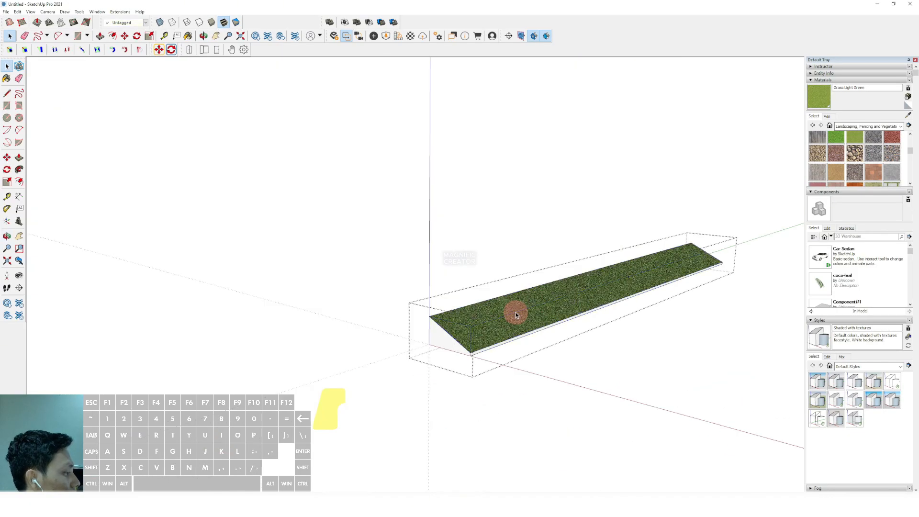
{"action": "left_click", "coordinate": [513, 312]}
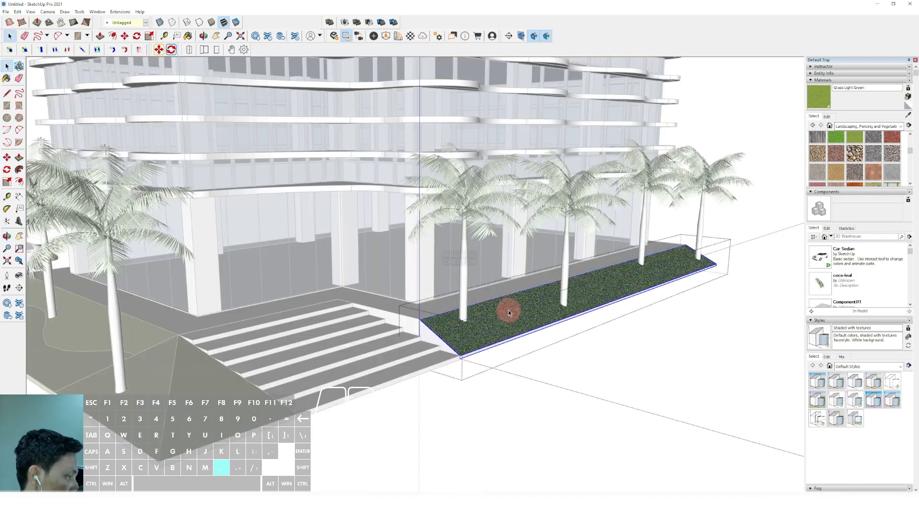
{"action": "scroll", "coordinate": [625, 320], "scroll_direction": "up", "scroll_amount": 3}
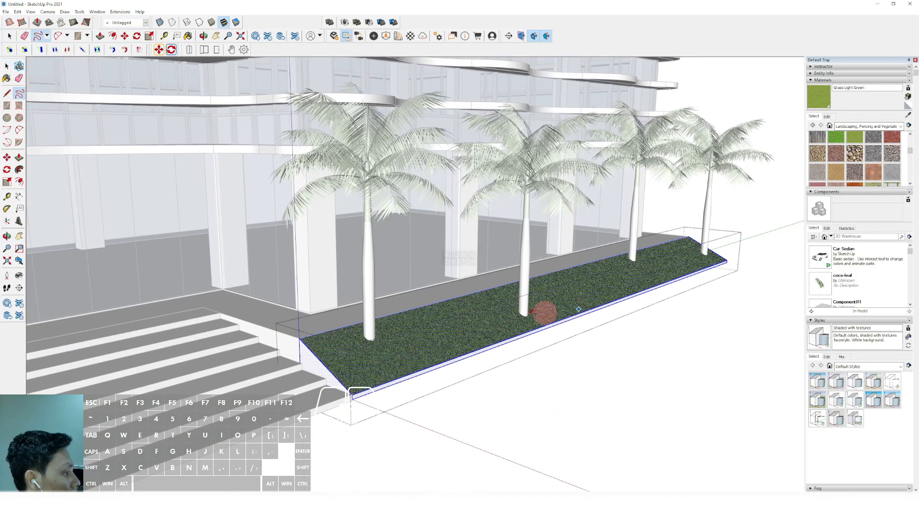
{"action": "key", "text": "comma"}
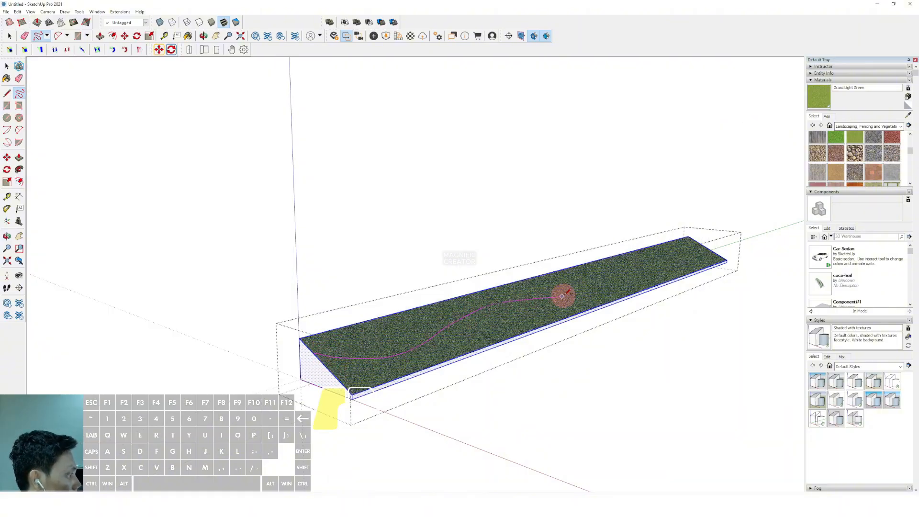
{"action": "key", "text": "space"}
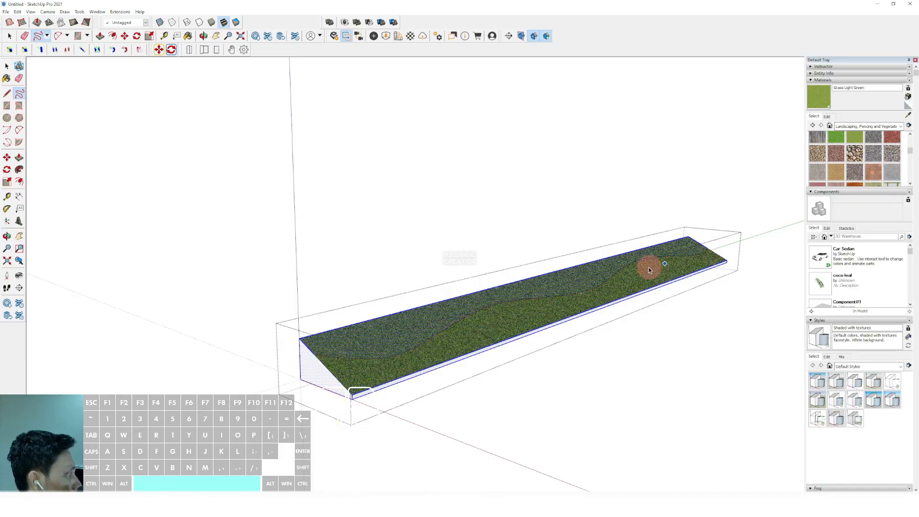
{"action": "left_click", "coordinate": [646, 336]}
{"action": "middle_click_drag", "start_coordinate": [531, 324], "coordinate": [391, 329]}
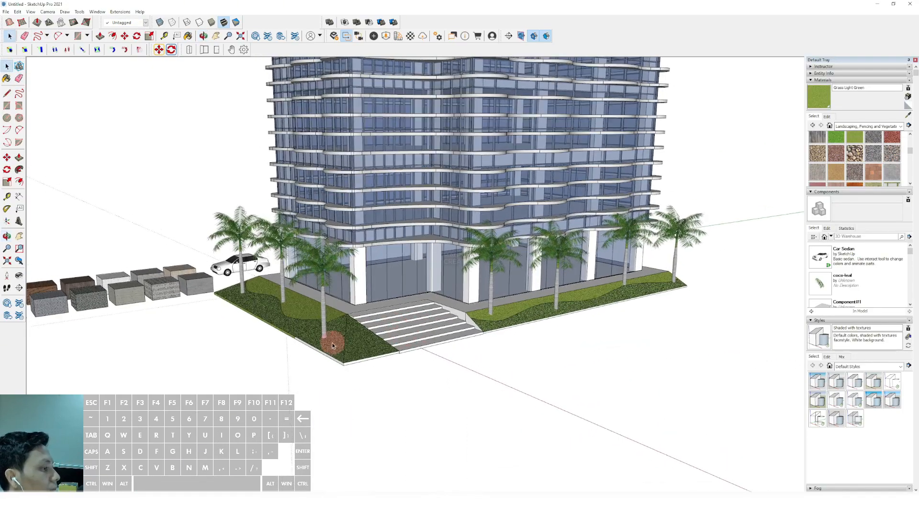
- Draw wavy freehand lines across both faces of the corner grass bank beside the steps, continuing the planting border
{"action": "scroll", "coordinate": [336, 343], "scroll_direction": "up", "scroll_amount": 5}
{"action": "double_click", "coordinate": [322, 347]}
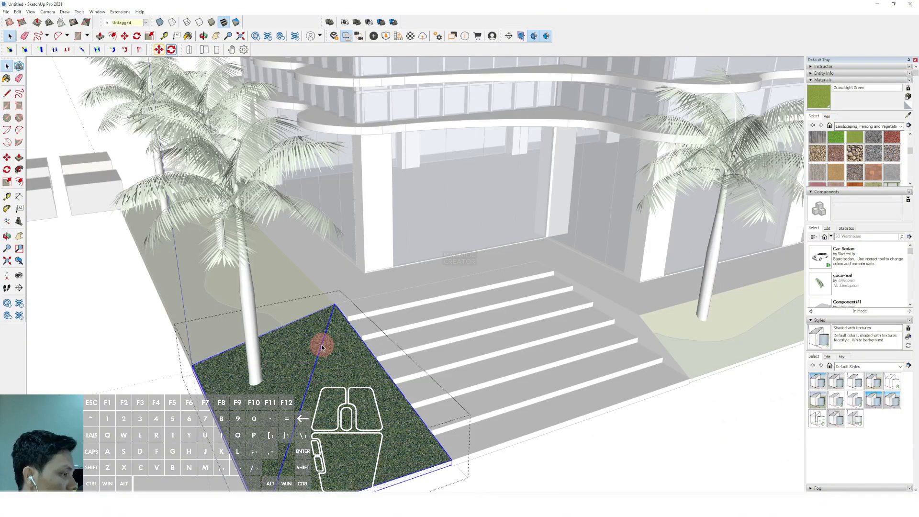
{"action": "scroll", "coordinate": [317, 343], "scroll_direction": "up", "scroll_amount": 4}
{"action": "middle_click_drag", "start_coordinate": [188, 212], "coordinate": [265, 321]}
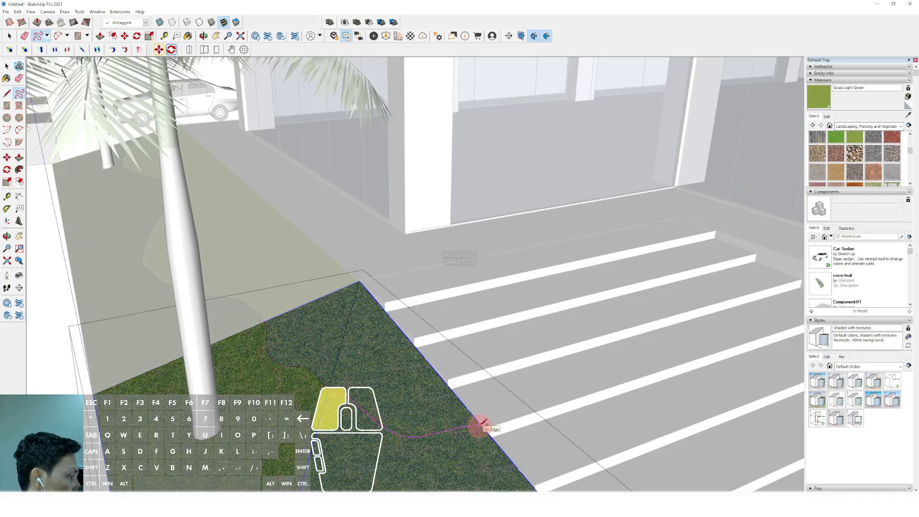
{"action": "left_click_drag", "start_coordinate": [481, 424], "coordinate": [481, 424]}
{"action": "key", "text": "space"}
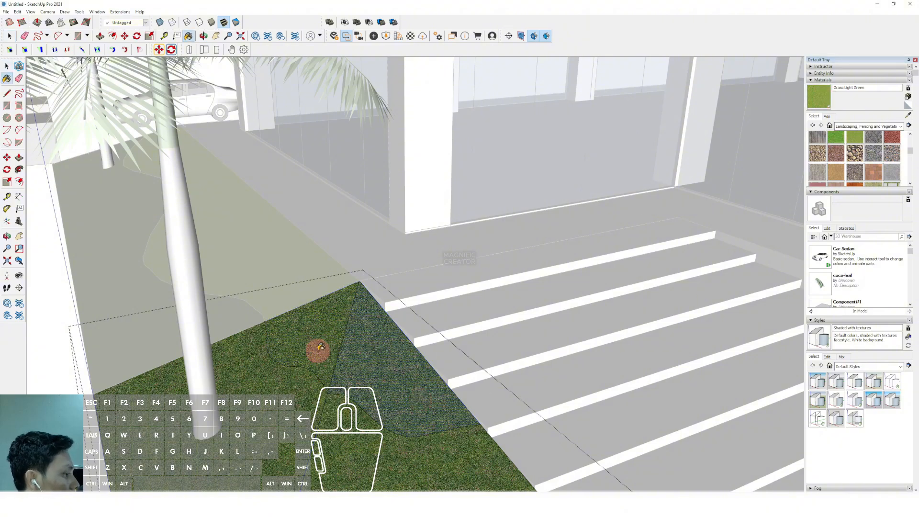
- Paint the two inner faces of the corner grass bank Grass Light Green and close the group
{"action": "left_click", "coordinate": [318, 350]}
{"action": "left_click", "coordinate": [375, 336]}
{"action": "scroll", "coordinate": [376, 305], "scroll_direction": "down", "scroll_amount": 6}
{"action": "key", "text": "space"}
{"action": "left_click", "coordinate": [209, 410]}
{"action": "middle_click_drag", "start_coordinate": [450, 326], "coordinate": [516, 227]}
{"action": "scroll", "coordinate": [515, 226], "scroll_direction": "down", "scroll_amount": 1}
{"action": "mouse_move", "coordinate": [461, 311]}
{"action": "middle_mouse_down", "text": "shift"}
{"action": "mouse_move", "coordinate": [443, 337]}
{"action": "mouse_move", "coordinate": [452, 325]}
{"action": "mouse_move", "coordinate": [419, 333]}
{"action": "mouse_move", "coordinate": [437, 361]}
{"action": "mouse_move", "coordinate": [438, 320]}
{"action": "mouse_move", "coordinate": [449, 306]}
{"action": "mouse_move", "coordinate": [353, 398]}
{"action": "mouse_move", "coordinate": [396, 318]}
{"action": "middle_mouse_up", "text": "shift"}
{"action": "scroll", "coordinate": [449, 330], "scroll_direction": "down", "scroll_amount": 3}
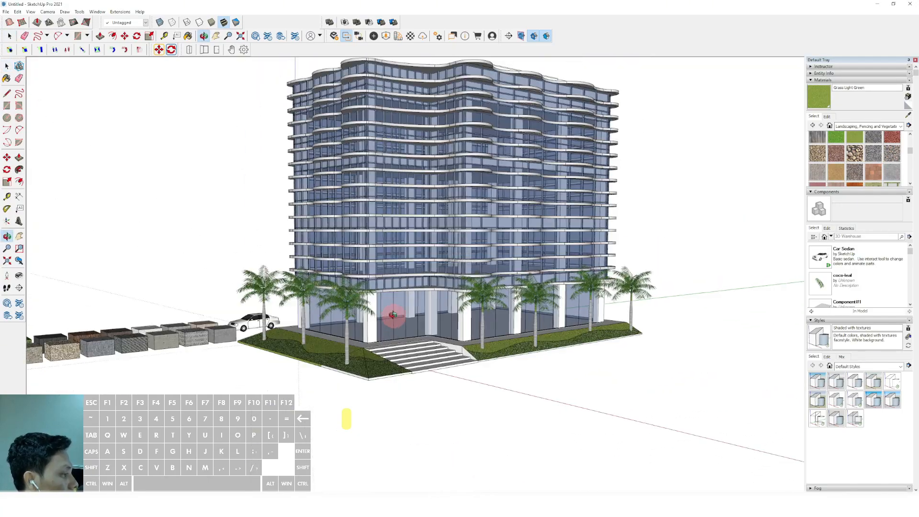
- Draw a rectangle between the two entrance columns below the first wavy slab and push/pull it into a flat canopy
{"action": "scroll", "coordinate": [396, 319], "scroll_direction": "up", "scroll_amount": 10}
{"action": "scroll", "coordinate": [556, 242], "scroll_direction": "up", "scroll_amount": 6}
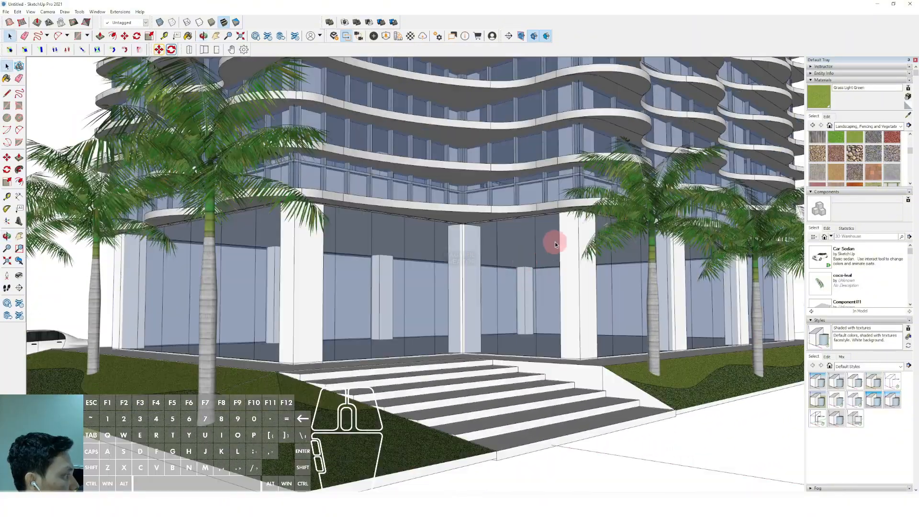
{"action": "key", "text": "r"}
{"action": "scroll", "coordinate": [456, 250], "scroll_direction": "up", "scroll_amount": 3}
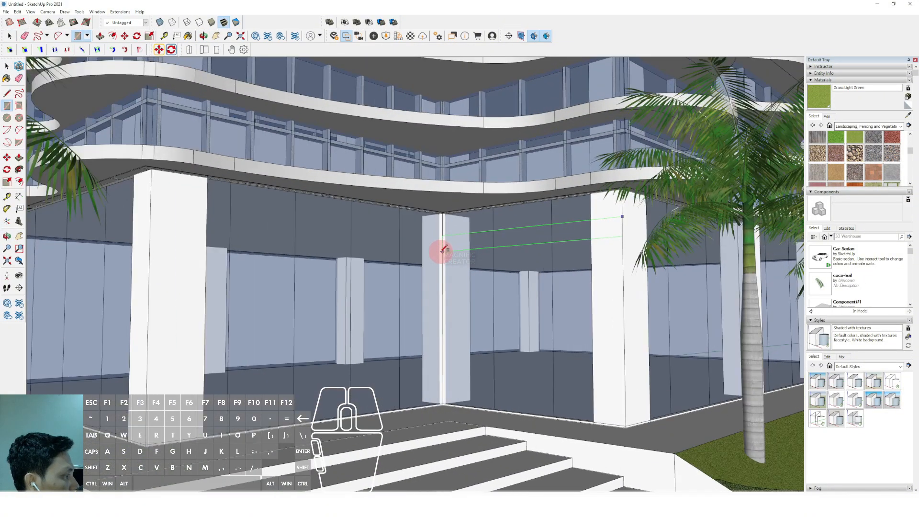
{"action": "key", "text": "v"}
{"action": "left_click", "coordinate": [457, 241]}
{"action": "scroll", "coordinate": [358, 250], "scroll_direction": "down", "scroll_amount": 3}
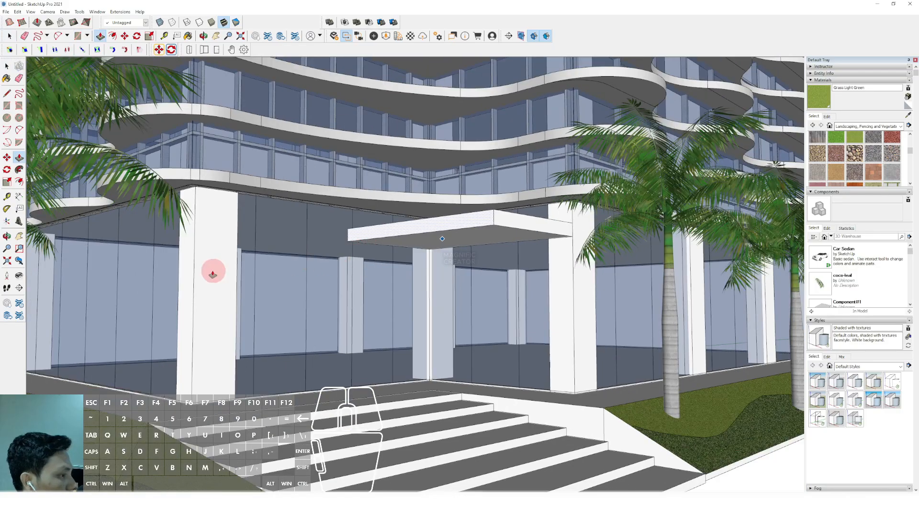
{"action": "left_click", "coordinate": [187, 272]}
{"action": "key", "text": "space"}
{"action": "scroll", "coordinate": [351, 206], "scroll_direction": "down", "scroll_amount": 1}
{"action": "middle_click_drag", "start_coordinate": [351, 207], "coordinate": [382, 269]}
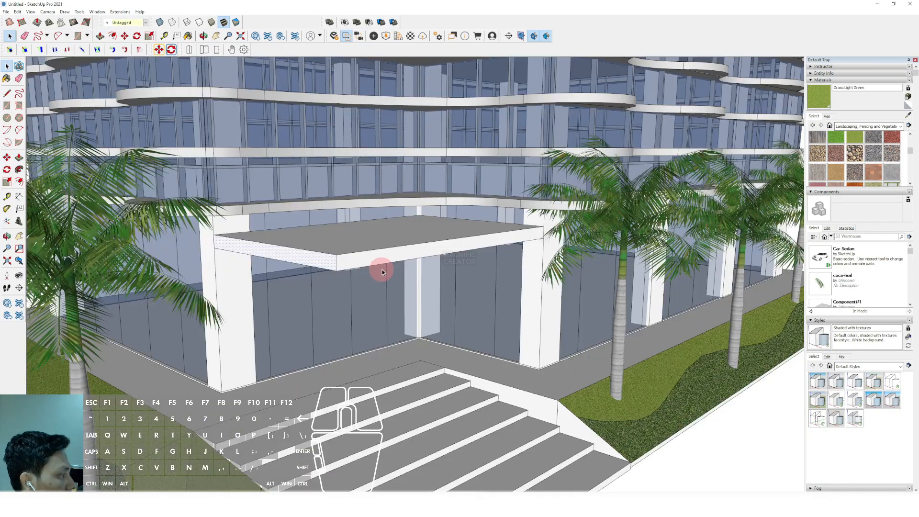
- Round the canopy's outer corner with a two-point arc and push the leftover corner piece away
{"action": "scroll", "coordinate": [383, 269], "scroll_direction": "down", "scroll_amount": 2}
{"action": "left_click", "coordinate": [396, 257]}
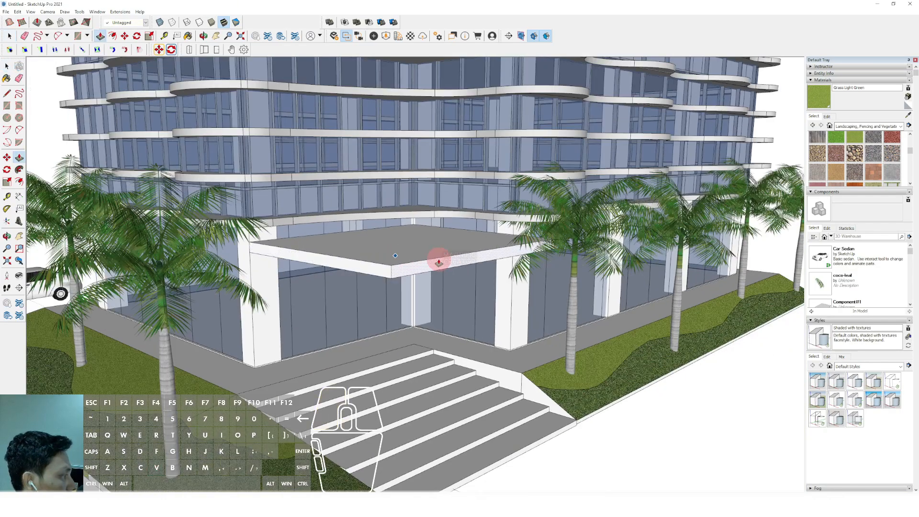
{"action": "middle_click_drag", "start_coordinate": [411, 266], "coordinate": [325, 300]}
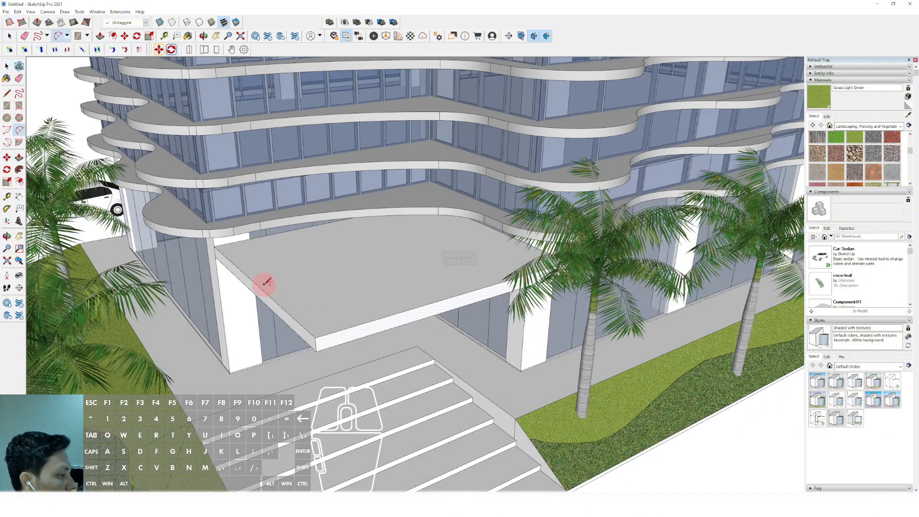
{"action": "left_click", "coordinate": [405, 311]}
{"action": "key", "text": "space"}
{"action": "scroll", "coordinate": [322, 330], "scroll_direction": "up", "scroll_amount": 2}
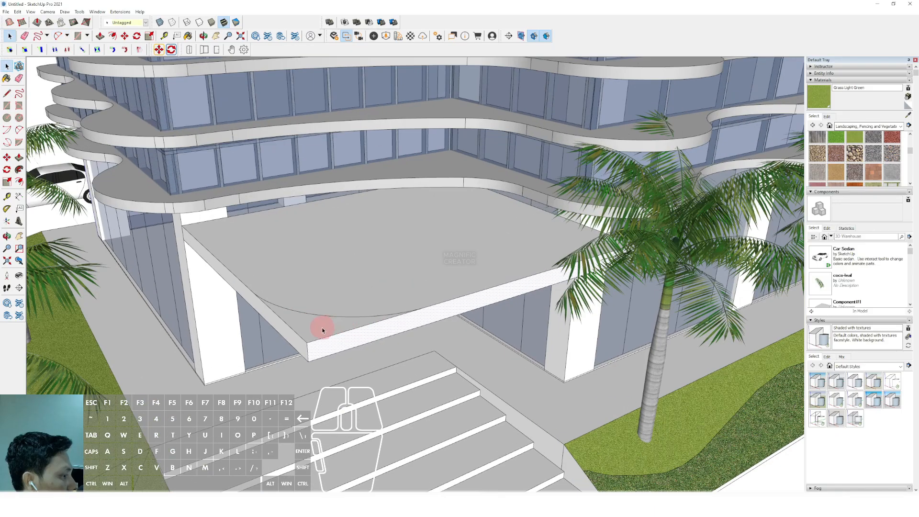
{"action": "left_click", "coordinate": [308, 332]}
{"action": "left_click", "coordinate": [307, 354]}
{"action": "key", "text": "space"}
- Group the canopy slab and stretch its curved front side farther out over the steps
{"action": "triple_click", "coordinate": [369, 260]}
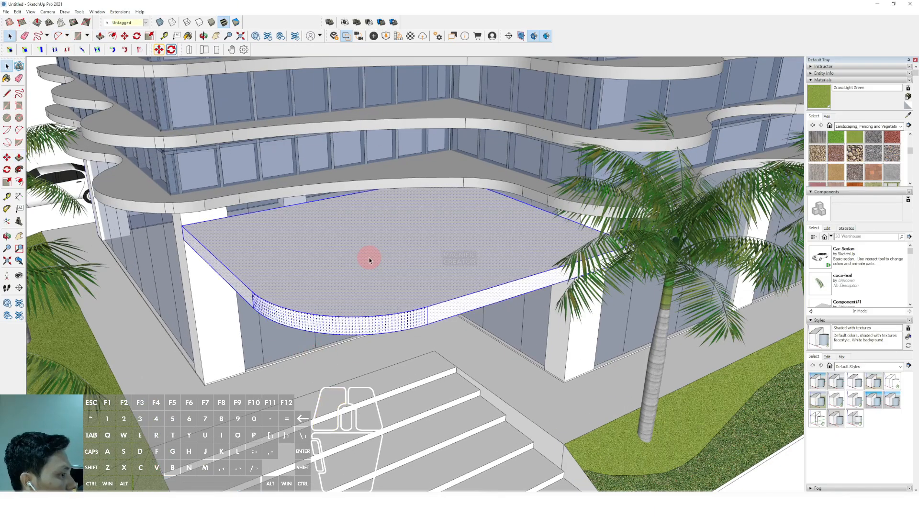
{"action": "scroll", "coordinate": [360, 277], "scroll_direction": "down", "scroll_amount": 1}
{"action": "middle_click_drag", "start_coordinate": [361, 277], "coordinate": [325, 265]}
{"action": "double_click", "coordinate": [304, 244]}
{"action": "left_click_drag", "start_coordinate": [210, 198], "coordinate": [421, 361]}
{"action": "middle_click_drag", "start_coordinate": [417, 246], "coordinate": [450, 229]}
{"action": "scroll", "coordinate": [349, 256], "scroll_direction": "down", "scroll_amount": 3}
{"action": "scroll", "coordinate": [457, 167], "scroll_direction": "down", "scroll_amount": 2}
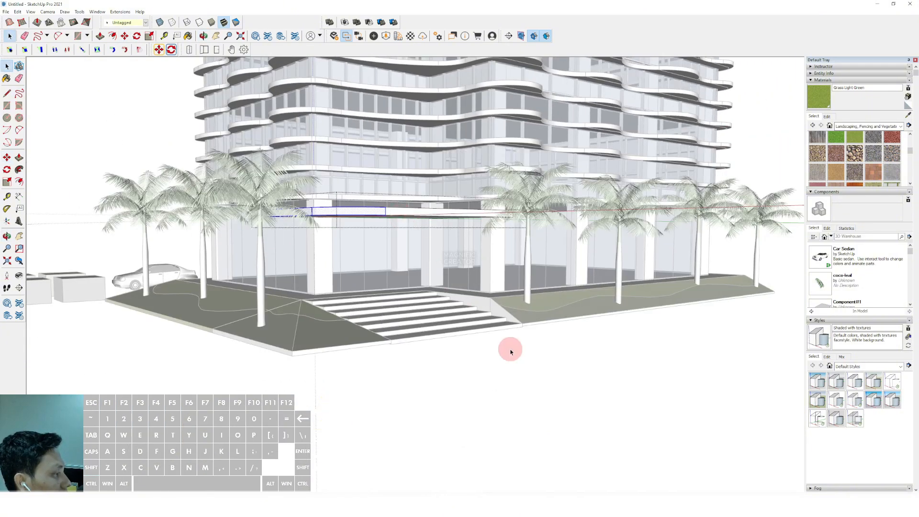
{"action": "left_click", "coordinate": [511, 349]}
{"action": "scroll", "coordinate": [415, 279], "scroll_direction": "up", "scroll_amount": 4}
{"action": "middle_click_drag", "start_coordinate": [415, 279], "coordinate": [424, 281]}
{"action": "scroll", "coordinate": [424, 280], "scroll_direction": "down", "scroll_amount": 5}
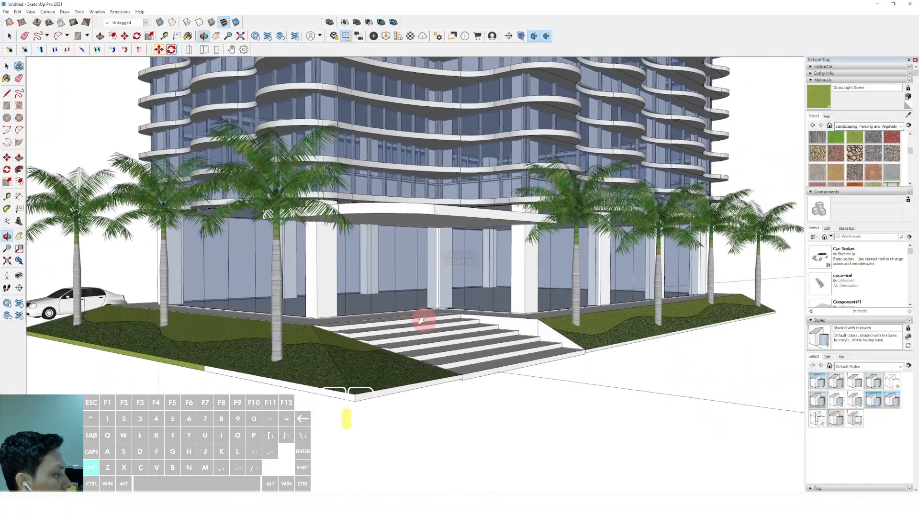
- Open the canopy group and extend its curved end farther along the red axis, then close the group
{"action": "middle_click_drag", "start_coordinate": [425, 318], "coordinate": [267, 329], "text": "shift"}
{"action": "scroll", "coordinate": [427, 359], "scroll_direction": "down", "scroll_amount": 3}
{"action": "scroll", "coordinate": [288, 316], "scroll_direction": "down", "scroll_amount": 2}
{"action": "mouse_move", "coordinate": [329, 304]}
{"action": "middle_mouse_down"}
{"action": "mouse_move", "coordinate": [417, 267]}
{"action": "mouse_move", "coordinate": [407, 243]}
{"action": "mouse_move", "coordinate": [450, 278]}
{"action": "mouse_move", "coordinate": [438, 294]}
{"action": "mouse_move", "coordinate": [464, 302]}
{"action": "mouse_move", "coordinate": [441, 309]}
{"action": "mouse_move", "coordinate": [457, 288]}
{"action": "mouse_move", "coordinate": [492, 304]}
{"action": "mouse_move", "coordinate": [524, 299]}
{"action": "mouse_move", "coordinate": [513, 300]}
{"action": "middle_mouse_up"}
{"action": "scroll", "coordinate": [447, 311], "scroll_direction": "up", "scroll_amount": 3}
{"action": "mouse_move", "coordinate": [447, 311]}
{"action": "middle_mouse_down"}
{"action": "mouse_move", "coordinate": [390, 318]}
{"action": "mouse_move", "coordinate": [308, 297]}
{"action": "mouse_move", "coordinate": [532, 271]}
{"action": "mouse_move", "coordinate": [367, 294]}
{"action": "mouse_move", "coordinate": [318, 318]}
{"action": "mouse_move", "coordinate": [513, 294]}
{"action": "mouse_move", "coordinate": [397, 305]}
{"action": "mouse_move", "coordinate": [478, 287]}
{"action": "mouse_move", "coordinate": [615, 289]}
{"action": "mouse_move", "coordinate": [454, 310]}
{"action": "mouse_move", "coordinate": [371, 303]}
{"action": "mouse_move", "coordinate": [493, 295]}
{"action": "mouse_move", "coordinate": [605, 318]}
{"action": "mouse_move", "coordinate": [231, 314]}
{"action": "mouse_move", "coordinate": [466, 308]}
{"action": "mouse_move", "coordinate": [420, 292]}
{"action": "mouse_move", "coordinate": [354, 314]}
{"action": "mouse_move", "coordinate": [429, 290]}
{"action": "mouse_move", "coordinate": [445, 294]}
{"action": "mouse_move", "coordinate": [441, 311]}
{"action": "mouse_move", "coordinate": [441, 266]}
{"action": "mouse_move", "coordinate": [462, 269]}
{"action": "mouse_move", "coordinate": [468, 304]}
{"action": "mouse_move", "coordinate": [489, 285]}
{"action": "mouse_move", "coordinate": [523, 288]}
{"action": "mouse_move", "coordinate": [447, 328]}
{"action": "mouse_move", "coordinate": [443, 315]}
{"action": "mouse_move", "coordinate": [452, 306]}
{"action": "mouse_move", "coordinate": [454, 315]}
{"action": "middle_mouse_up"}
{"action": "scroll", "coordinate": [443, 315], "scroll_direction": "up", "scroll_amount": 3}
{"action": "double_click", "coordinate": [441, 302]}
{"action": "triple_click", "coordinate": [440, 303]}
{"action": "key", "text": "h"}
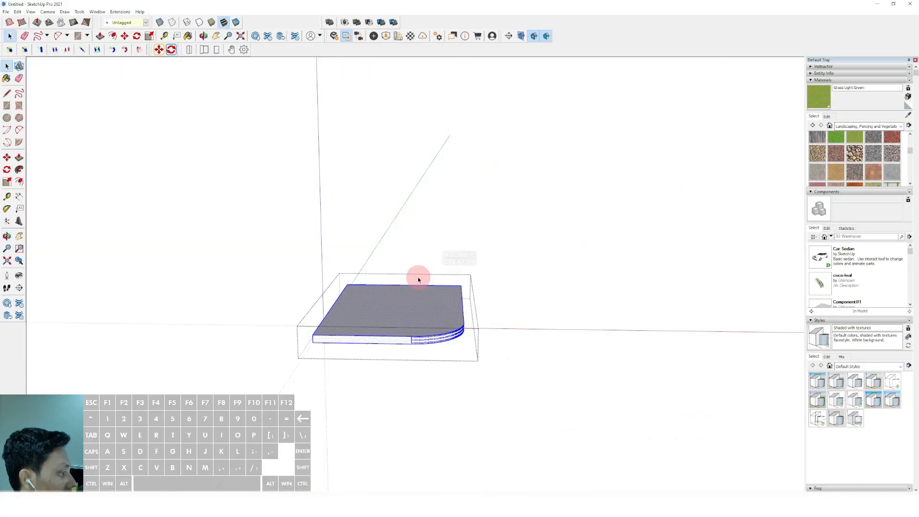
{"action": "key", "text": "m"}
{"action": "left_click", "coordinate": [432, 307]}
{"action": "scroll", "coordinate": [479, 303], "scroll_direction": "down", "scroll_amount": 1, "text": "shift"}
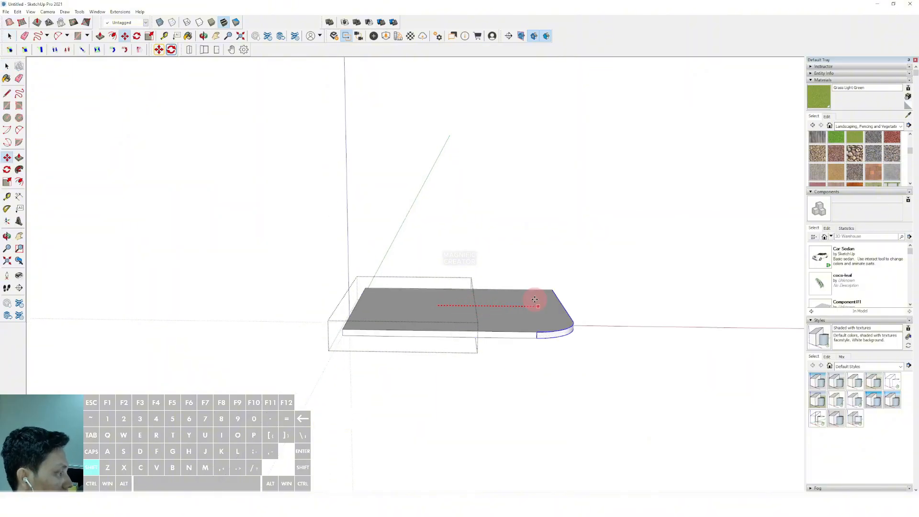
{"action": "key", "text": "h"}
{"action": "middle_click_drag", "start_coordinate": [534, 300], "coordinate": [418, 294]}
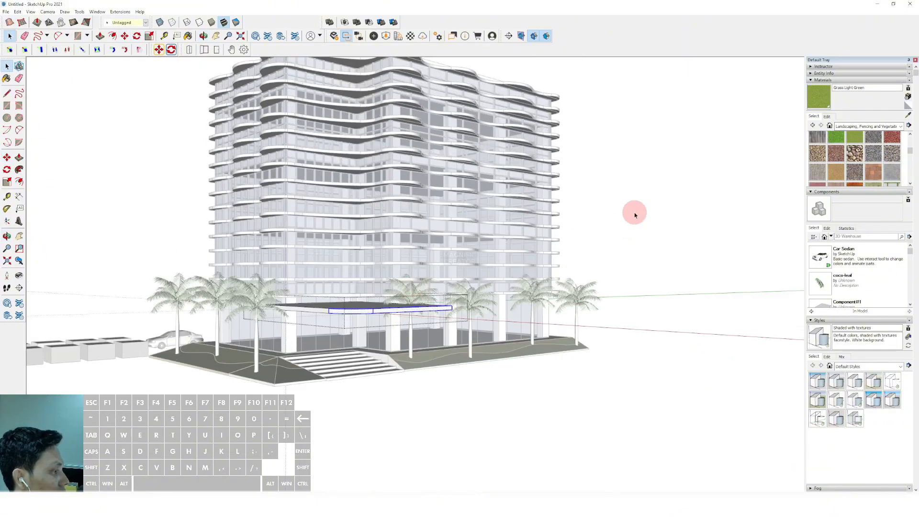
{"action": "left_click", "coordinate": [634, 213]}
- Examine the extended entrance canopy and its top face against the steps, palms and facade
{"action": "scroll", "coordinate": [360, 325], "scroll_direction": "down", "scroll_amount": 2}
{"action": "middle_click_drag", "start_coordinate": [364, 330], "coordinate": [387, 305]}
{"action": "scroll", "coordinate": [388, 305], "scroll_direction": "up", "scroll_amount": 8}
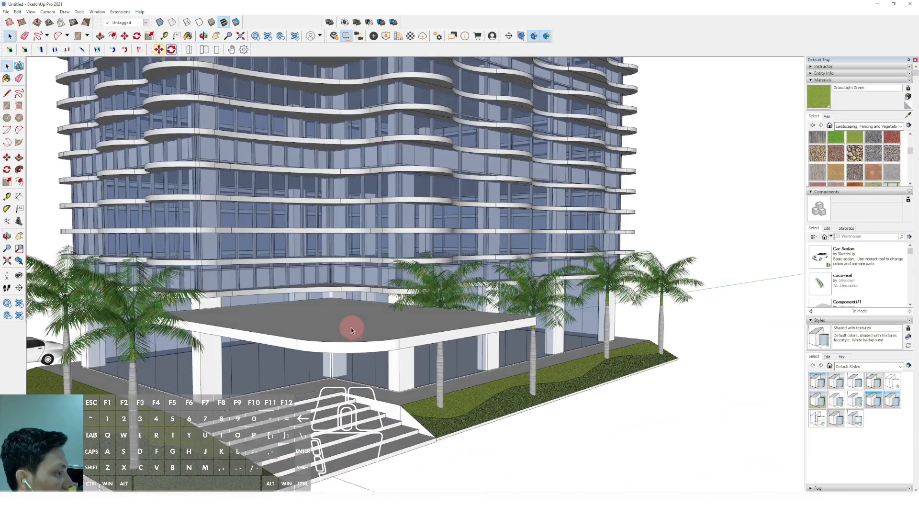
{"action": "double_click", "coordinate": [352, 327]}
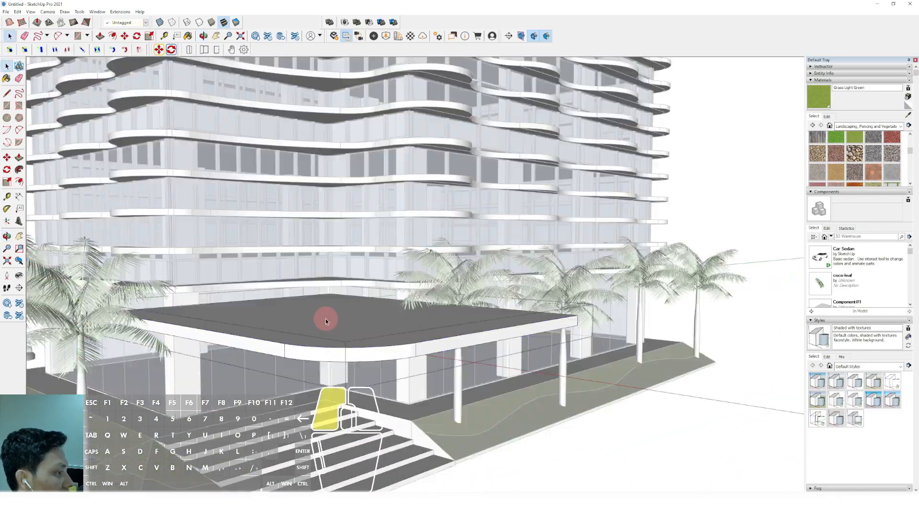
{"action": "left_click", "coordinate": [353, 303]}
{"action": "scroll", "coordinate": [354, 299], "scroll_direction": "down", "scroll_amount": 2}
{"action": "scroll", "coordinate": [354, 299], "scroll_direction": "down", "scroll_amount": 3}
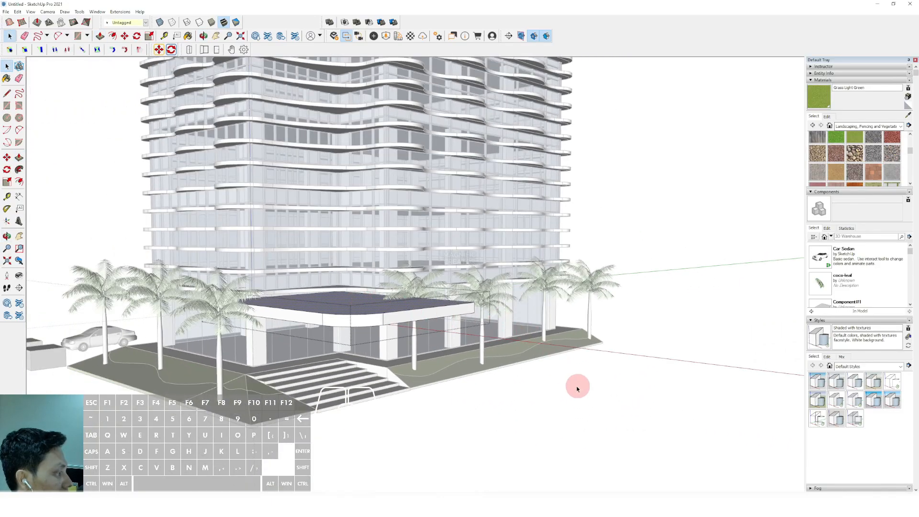
{"action": "left_click", "coordinate": [523, 375]}
{"action": "middle_click_drag", "start_coordinate": [523, 375], "coordinate": [376, 265]}
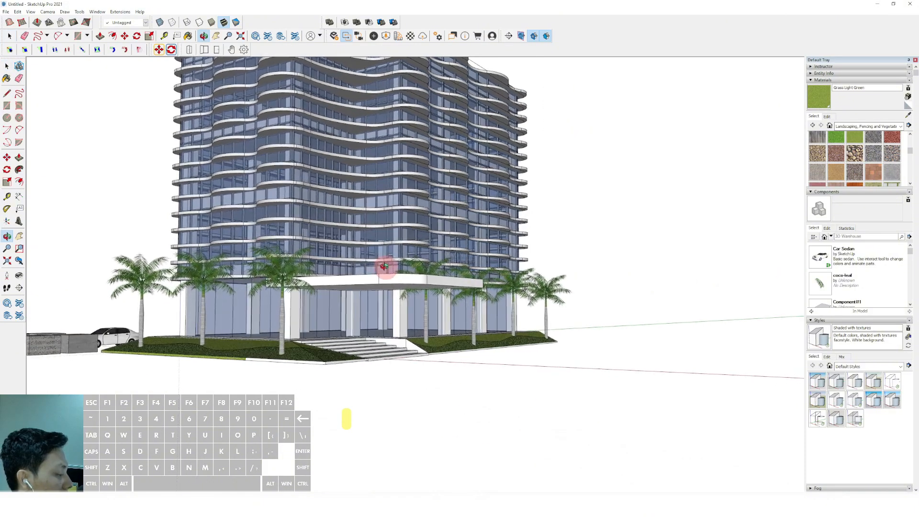
- Draw a slanted support line from the facade down to the entrance canopy's top face, on the side nearest the palms
{"action": "scroll", "coordinate": [417, 345], "scroll_direction": "up", "scroll_amount": 5}
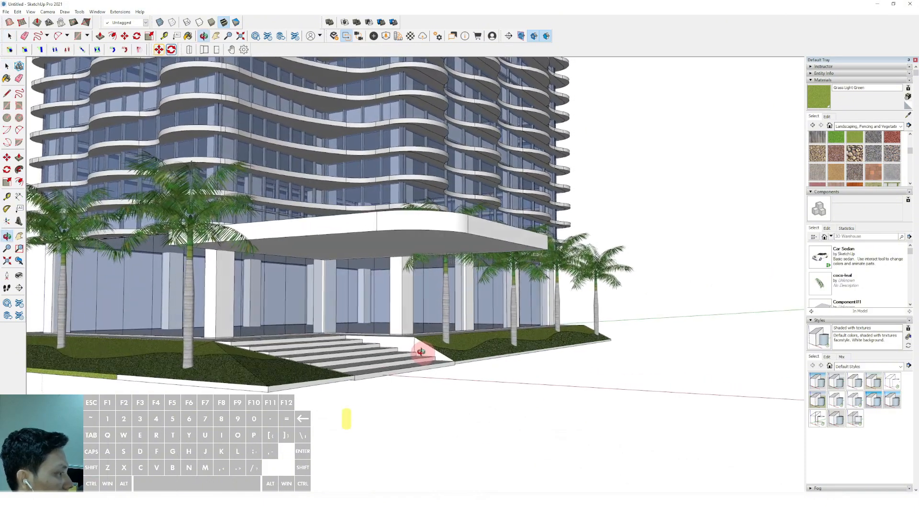
{"action": "middle_click_drag", "start_coordinate": [425, 351], "coordinate": [417, 366]}
{"action": "scroll", "coordinate": [417, 367], "scroll_direction": "down", "scroll_amount": 4}
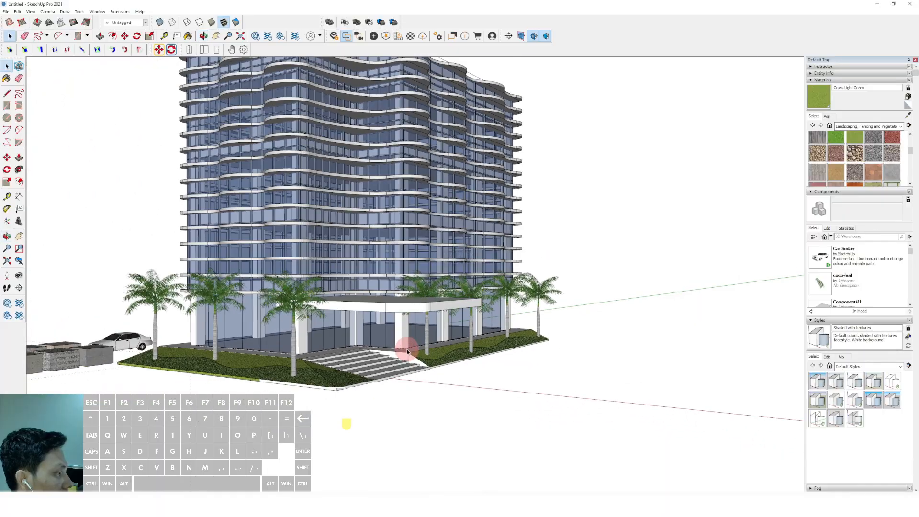
{"action": "middle_click_drag", "start_coordinate": [408, 290], "coordinate": [375, 294]}
{"action": "scroll", "coordinate": [416, 349], "scroll_direction": "up", "scroll_amount": 6}
{"action": "key", "text": "l"}
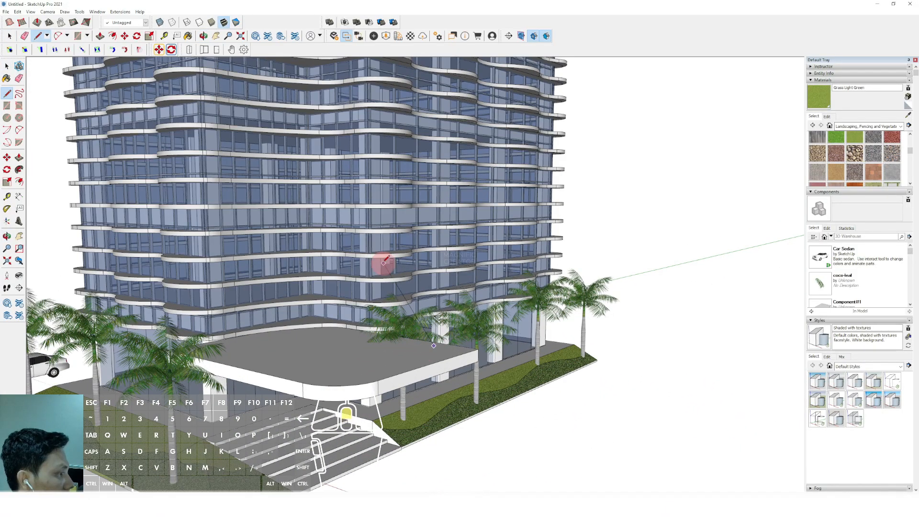
{"action": "scroll", "coordinate": [384, 262], "scroll_direction": "up", "scroll_amount": 3}
{"action": "key", "text": "space"}
{"action": "scroll", "coordinate": [354, 252], "scroll_direction": "down", "scroll_amount": 2}
{"action": "middle_click_drag", "start_coordinate": [354, 254], "coordinate": [313, 283]}
{"action": "scroll", "coordinate": [205, 379], "scroll_direction": "up", "scroll_amount": 1}
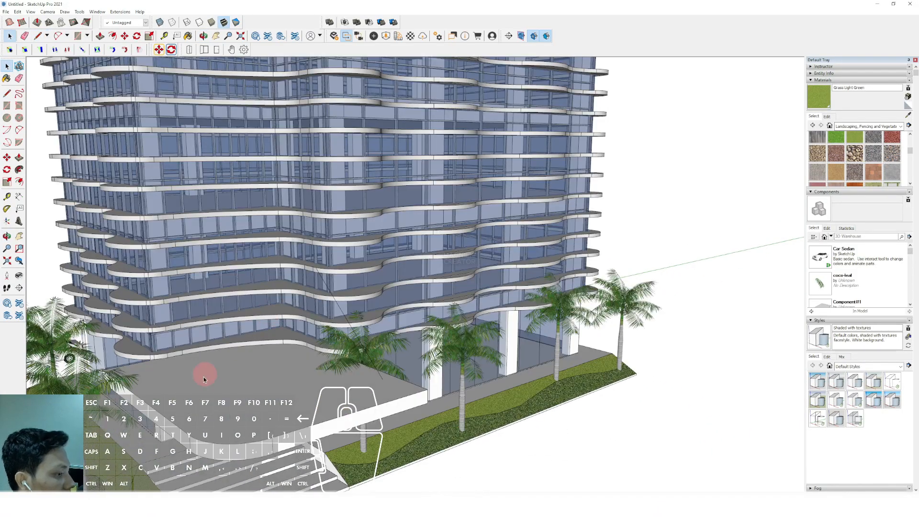
- Add more slanted support lines between the facade and the canopy's top face, spaced across the canopy
{"action": "scroll", "coordinate": [164, 268], "scroll_direction": "up", "scroll_amount": 1}
{"action": "left_click", "coordinate": [161, 271]}
{"action": "key", "text": "space"}
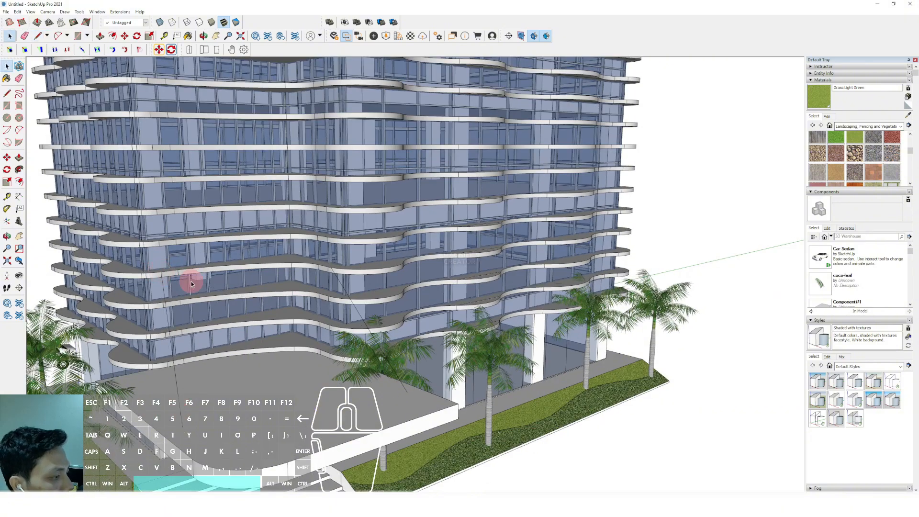
{"action": "scroll", "coordinate": [193, 282], "scroll_direction": "down", "scroll_amount": 2}
{"action": "middle_click_drag", "start_coordinate": [203, 281], "coordinate": [278, 266]}
{"action": "key", "text": "l"}
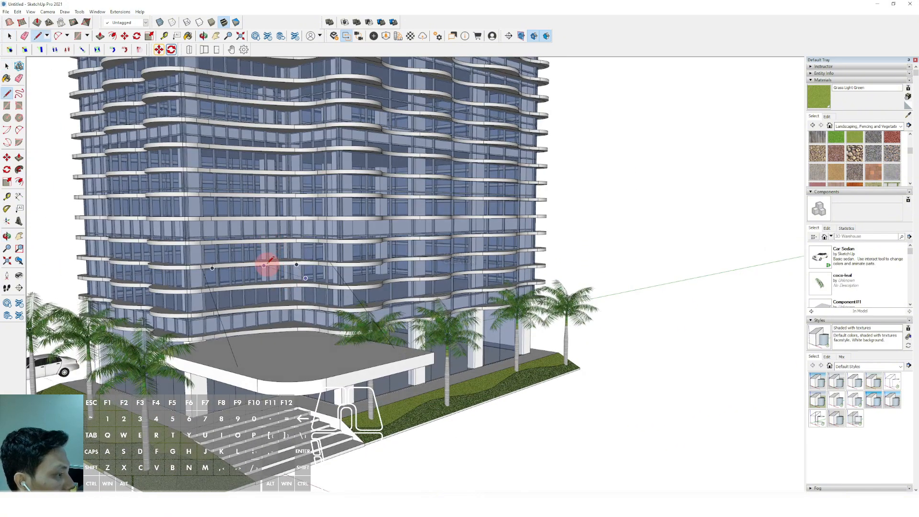
{"action": "middle_click_drag", "start_coordinate": [249, 345], "coordinate": [254, 368]}
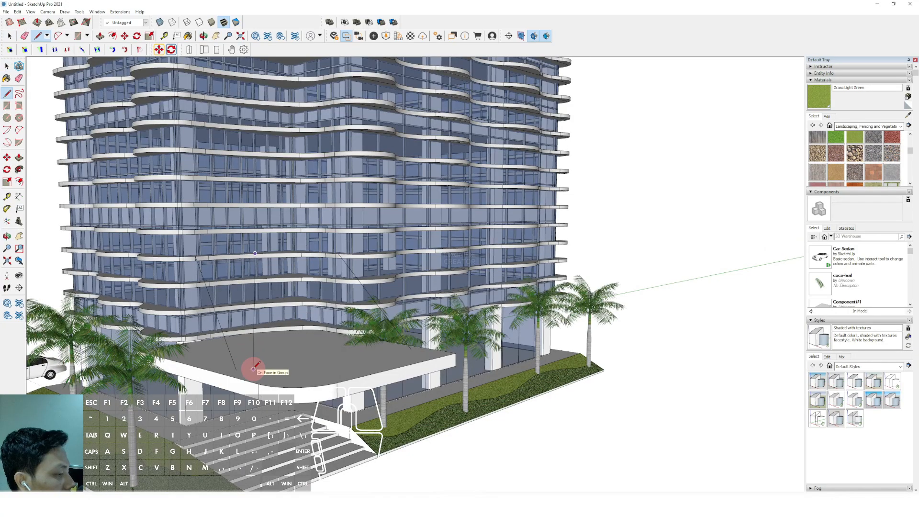
{"action": "left_click", "coordinate": [381, 353]}
{"action": "scroll", "coordinate": [383, 353], "scroll_direction": "up", "scroll_amount": 1}
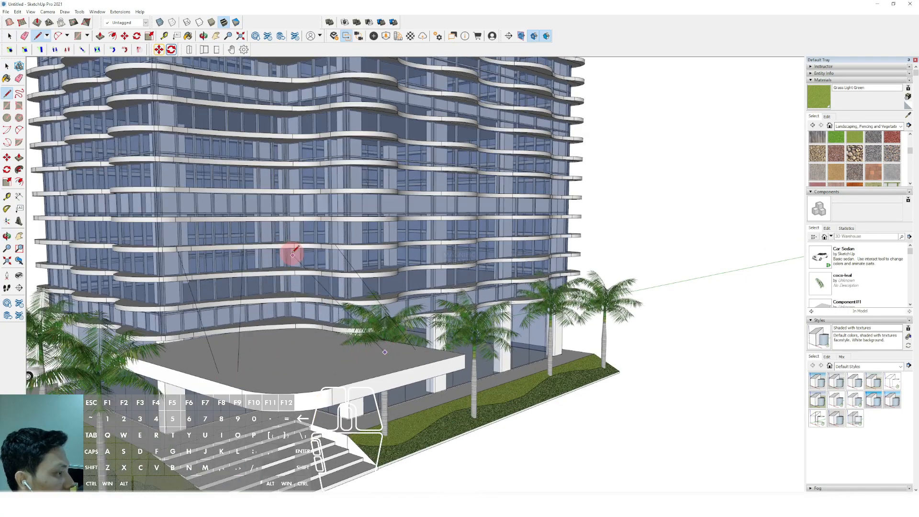
{"action": "scroll", "coordinate": [291, 263], "scroll_direction": "down", "scroll_amount": 3}
{"action": "middle_click_drag", "start_coordinate": [554, 213], "coordinate": [329, 211]}
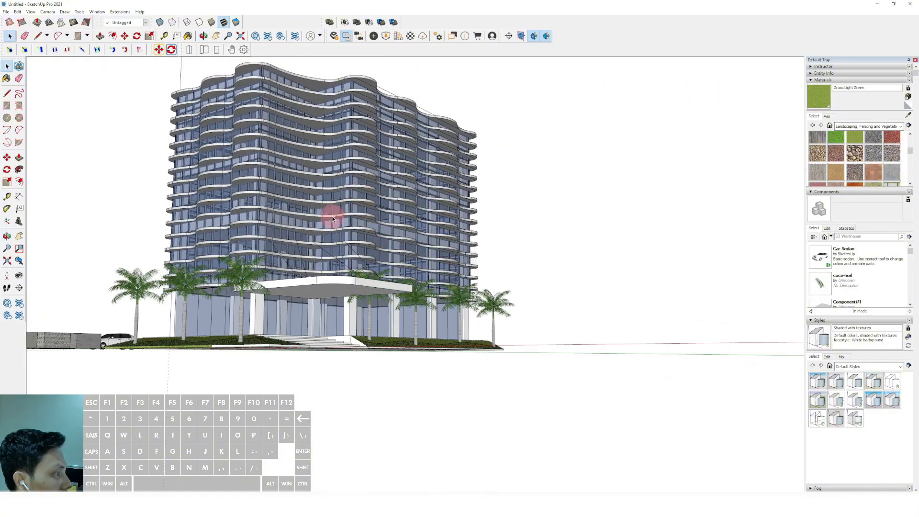
- Open the canopy group and offset the outline of its underside slightly inward to leave a narrow border
{"action": "key", "text": "space"}
{"action": "scroll", "coordinate": [341, 291], "scroll_direction": "up", "scroll_amount": 4}
{"action": "double_click", "coordinate": [346, 287]}
{"action": "key", "text": "f"}
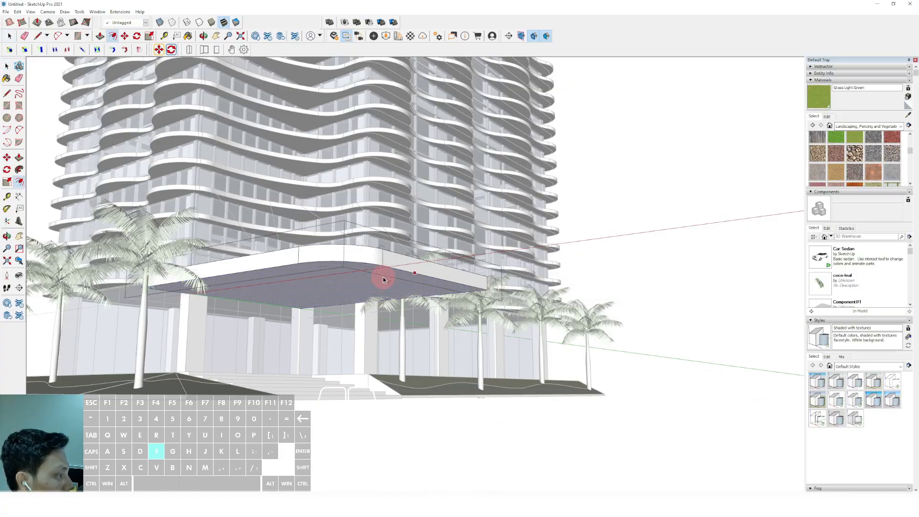
{"action": "left_click_drag", "start_coordinate": [391, 277], "coordinate": [398, 272]}
{"action": "key", "text": "space"}
{"action": "scroll", "coordinate": [358, 282], "scroll_direction": "down", "scroll_amount": 2}
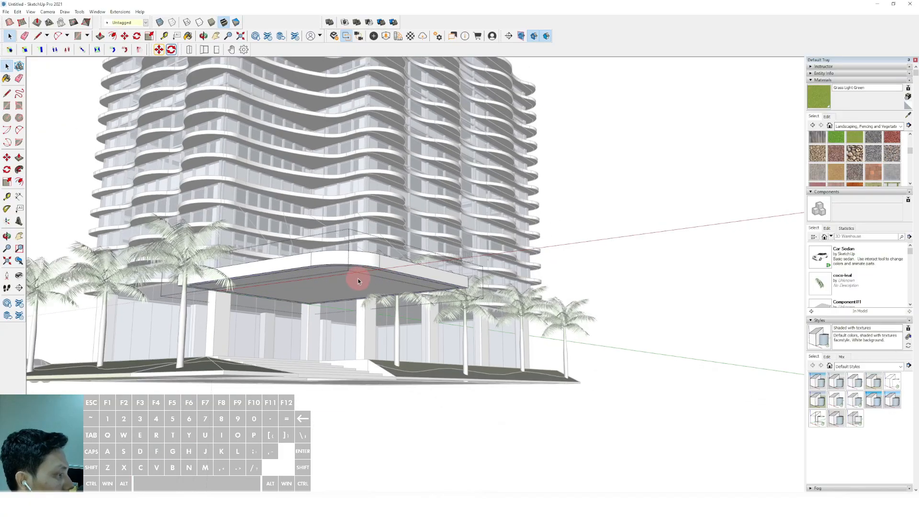
- Close the canopy group and sample the brown wood material from the blocks beside the building
{"action": "scroll", "coordinate": [360, 280], "scroll_direction": "up", "scroll_amount": 2}
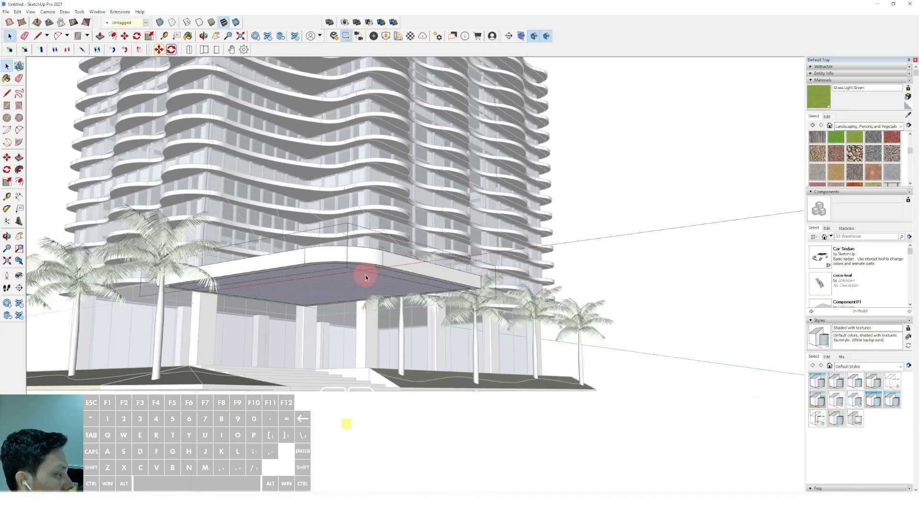
{"action": "left_click", "coordinate": [911, 116]}
{"action": "middle_click_drag", "start_coordinate": [416, 193], "coordinate": [358, 331]}
{"action": "scroll", "coordinate": [318, 311], "scroll_direction": "down", "scroll_amount": 3}
{"action": "key", "text": "space"}
{"action": "left_click", "coordinate": [167, 425]}
{"action": "scroll", "coordinate": [106, 364], "scroll_direction": "up", "scroll_amount": 3}
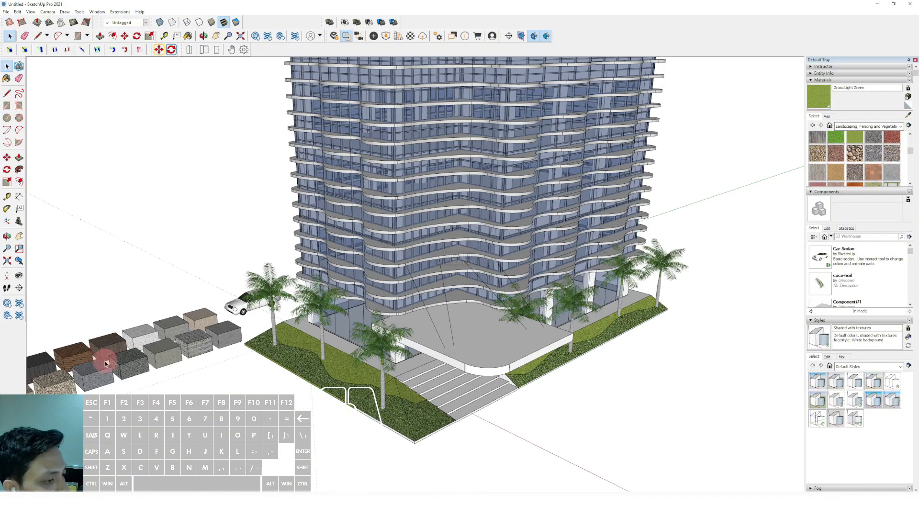
{"action": "scroll", "coordinate": [105, 364], "scroll_direction": "up", "scroll_amount": 2}
{"action": "middle_click_drag", "start_coordinate": [105, 364], "coordinate": [185, 359]}
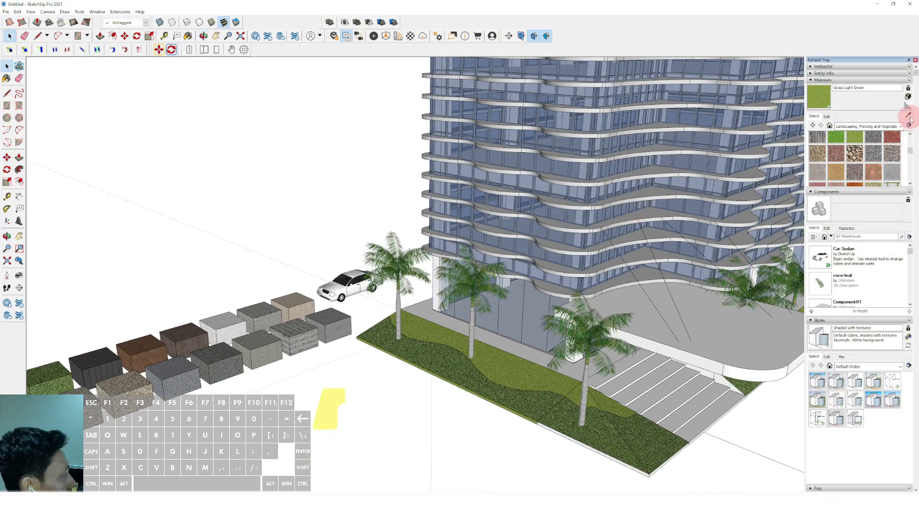
{"action": "middle_click_drag", "start_coordinate": [378, 298], "coordinate": [416, 189]}
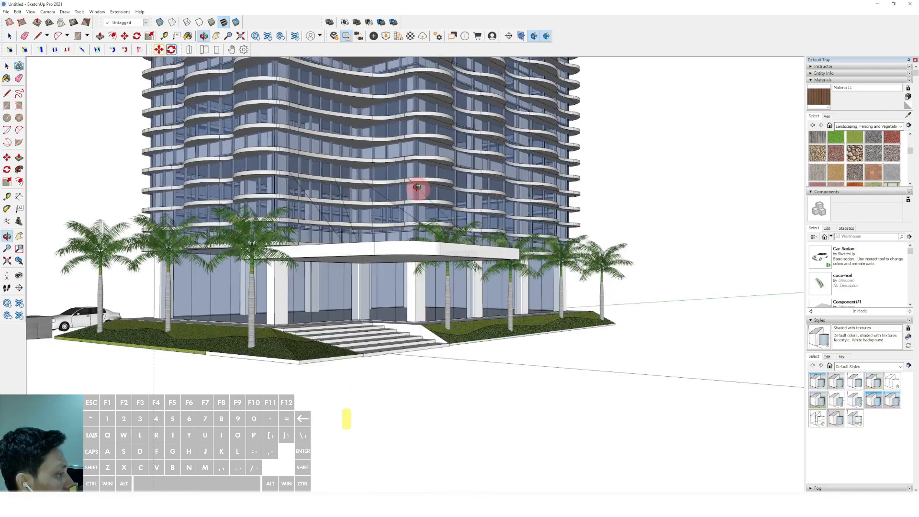
- Paint the inner face of the canopy's underside with the brown wood Material11, then close the group
{"action": "scroll", "coordinate": [394, 246], "scroll_direction": "up", "scroll_amount": 2}
{"action": "key", "text": "space"}
{"action": "double_click", "coordinate": [396, 252]}
{"action": "left_click", "coordinate": [414, 255]}
{"action": "key", "text": "b"}
{"action": "left_click", "coordinate": [415, 255]}
{"action": "key", "text": "space"}
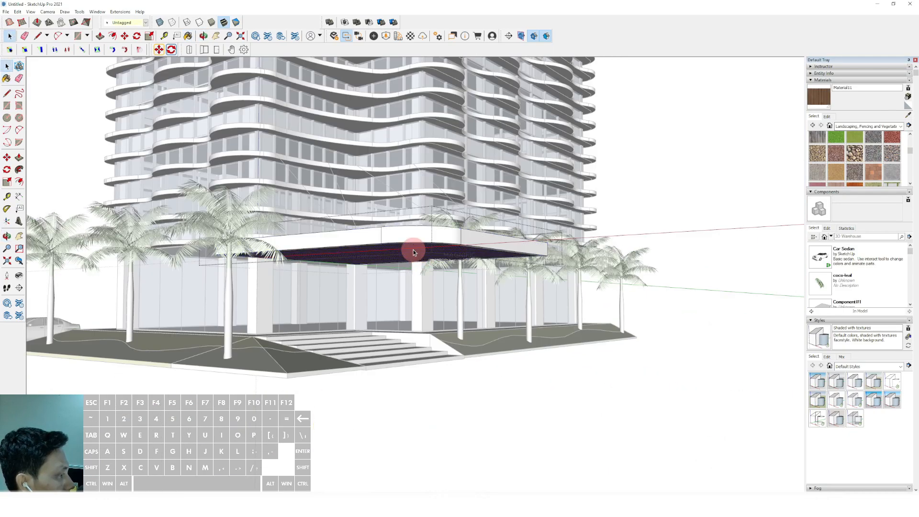
{"action": "left_click", "coordinate": [497, 392]}
- Examine the wood-finished canopy underside and the entrance glazing behind the steps
{"action": "scroll", "coordinate": [373, 287], "scroll_direction": "up", "scroll_amount": 2}
{"action": "mouse_move", "coordinate": [374, 286]}
{"action": "middle_mouse_down"}
{"action": "mouse_move", "coordinate": [404, 281]}
{"action": "mouse_move", "coordinate": [257, 308]}
{"action": "middle_mouse_up"}
{"action": "scroll", "coordinate": [403, 283], "scroll_direction": "down", "scroll_amount": 4}
{"action": "scroll", "coordinate": [282, 326], "scroll_direction": "up", "scroll_amount": 3}
{"action": "scroll", "coordinate": [283, 325], "scroll_direction": "up", "scroll_amount": 4}
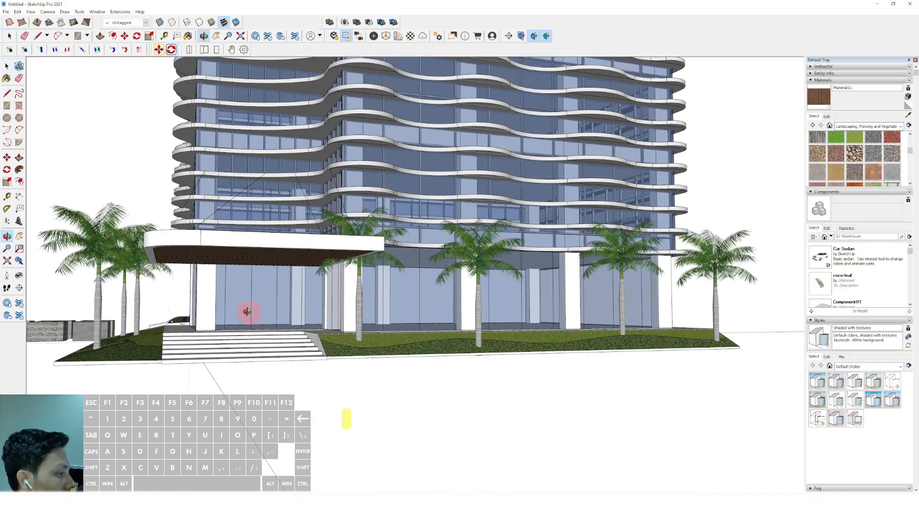
{"action": "scroll", "coordinate": [334, 347], "scroll_direction": "up", "scroll_amount": 5}
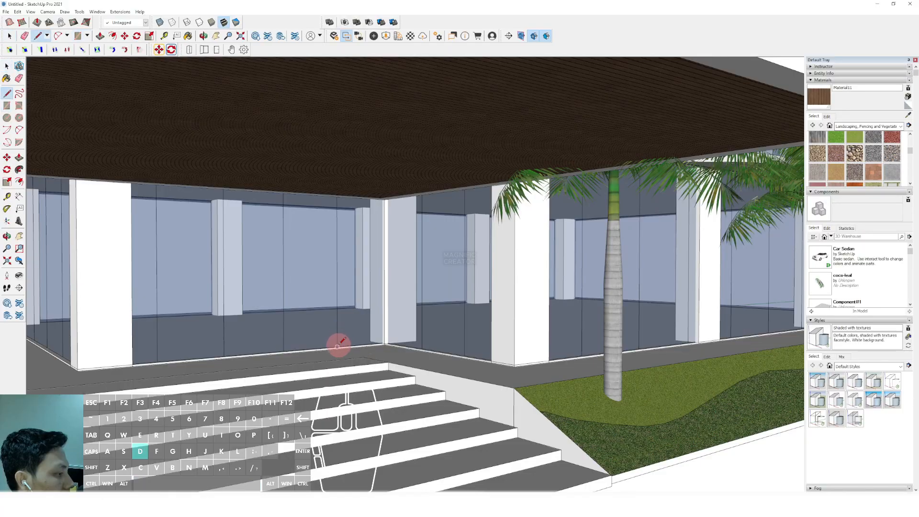
{"action": "scroll", "coordinate": [338, 346], "scroll_direction": "up", "scroll_amount": 3}
{"action": "scroll", "coordinate": [338, 351], "scroll_direction": "down", "scroll_amount": 5}
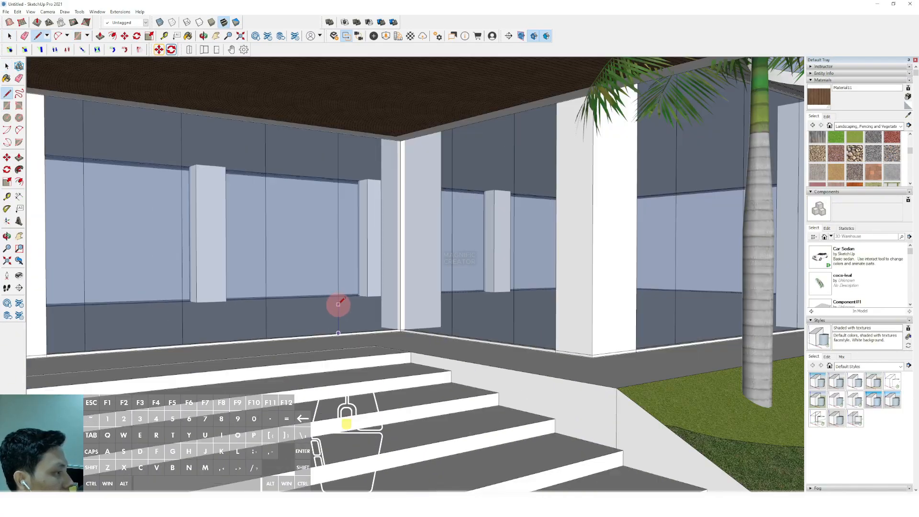
{"action": "scroll", "coordinate": [337, 248], "scroll_direction": "up", "scroll_amount": 2}
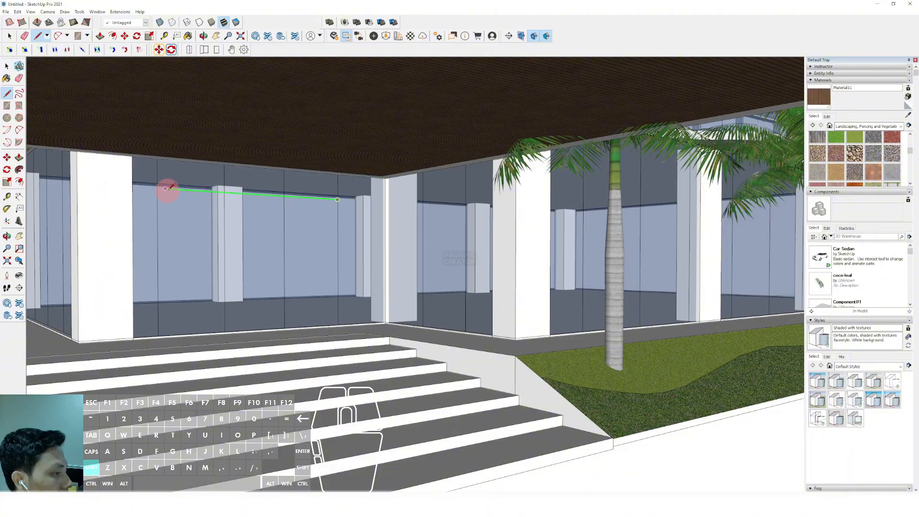
{"action": "scroll", "coordinate": [343, 289], "scroll_direction": "down", "scroll_amount": 10}
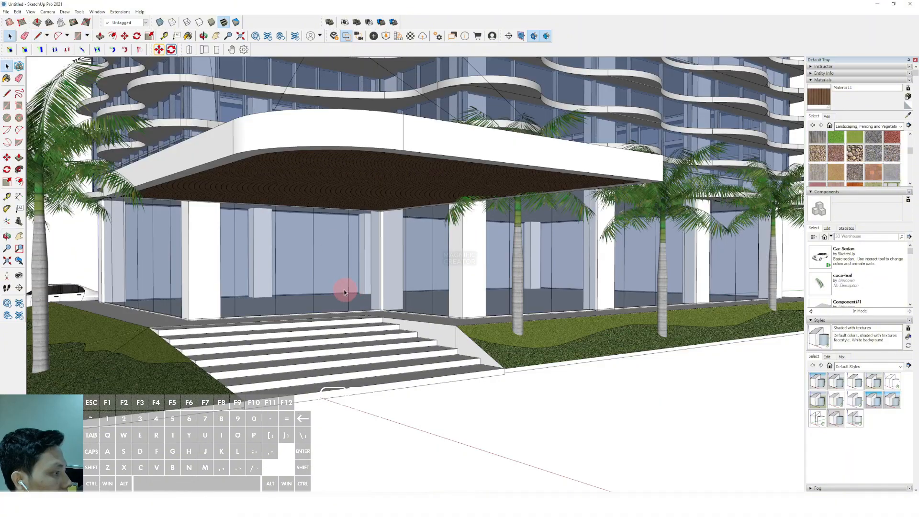
{"action": "middle_click_drag", "start_coordinate": [298, 277], "coordinate": [328, 293]}
{"action": "scroll", "coordinate": [335, 290], "scroll_direction": "down", "scroll_amount": 3}
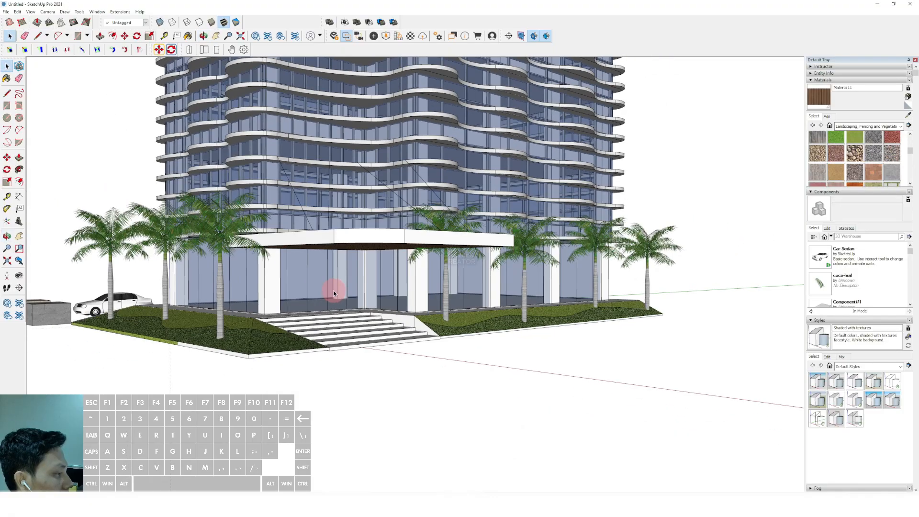
- Move the white sedan from beside the material blocks to the open ground along the grass bank past the entrance steps
{"action": "scroll", "coordinate": [369, 336], "scroll_direction": "down", "scroll_amount": 5}
{"action": "mouse_move", "coordinate": [369, 337]}
{"action": "middle_mouse_down"}
{"action": "mouse_move", "coordinate": [425, 356]}
{"action": "mouse_move", "coordinate": [383, 343]}
{"action": "mouse_move", "coordinate": [312, 355]}
{"action": "middle_mouse_up"}
{"action": "scroll", "coordinate": [136, 319], "scroll_direction": "up", "scroll_amount": 2}
{"action": "left_click", "coordinate": [136, 319]}
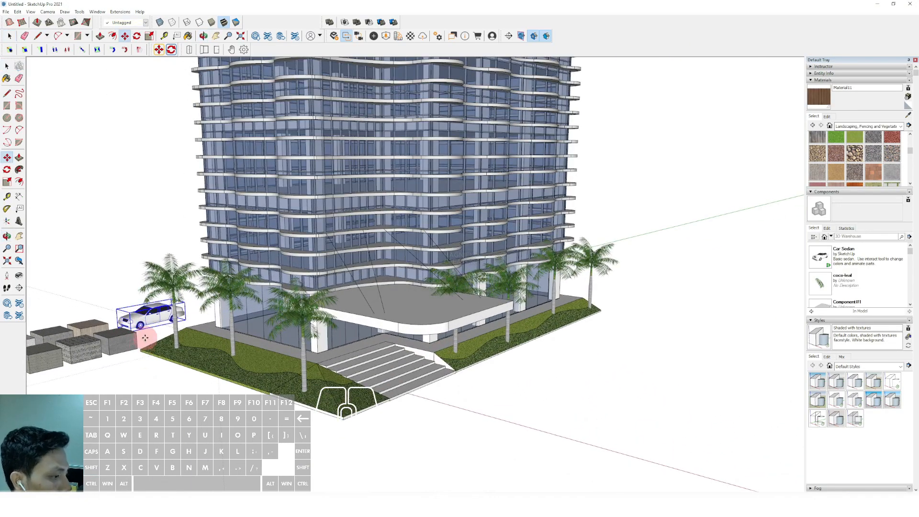
{"action": "scroll", "coordinate": [145, 338], "scroll_direction": "up", "scroll_amount": 1}
{"action": "left_click", "coordinate": [146, 338]}
{"action": "scroll", "coordinate": [153, 345], "scroll_direction": "down", "scroll_amount": 2}
{"action": "middle_click_drag", "start_coordinate": [410, 393], "coordinate": [306, 369], "text": "shift"}
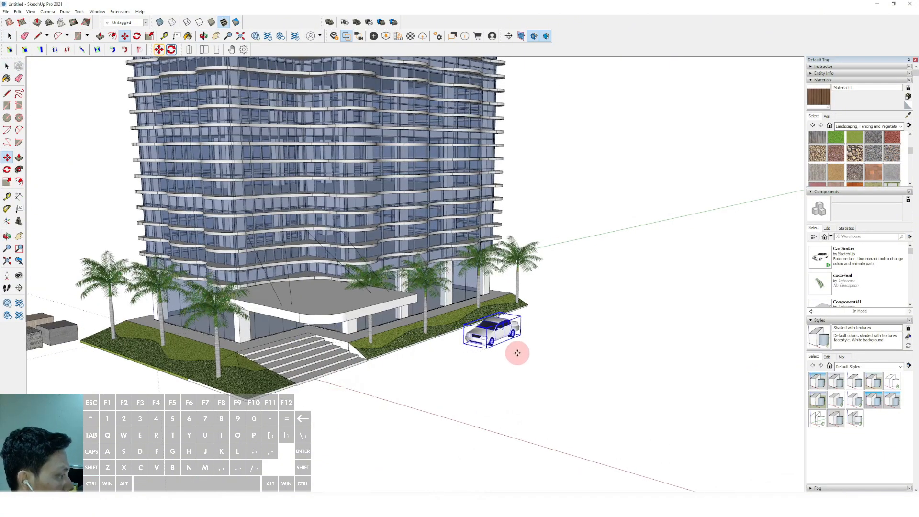
{"action": "left_click", "coordinate": [518, 353]}
- Rotate the sedan 90 degrees on the ground and shift it along the grass bank
{"action": "key", "text": "space"}
{"action": "scroll", "coordinate": [493, 350], "scroll_direction": "up", "scroll_amount": 1}
{"action": "key", "text": "q"}
{"action": "left_click", "coordinate": [514, 350]}
{"action": "left_click", "coordinate": [474, 372]}
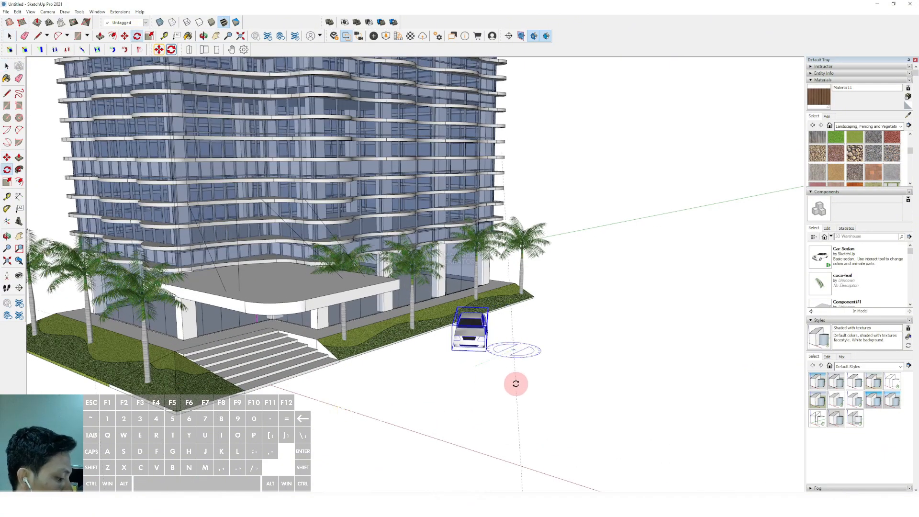
{"action": "type", "text": "90"}
{"action": "key", "text": "Return"}
{"action": "key", "text": "space"}
{"action": "key", "text": "m"}
{"action": "left_click", "coordinate": [448, 375]}
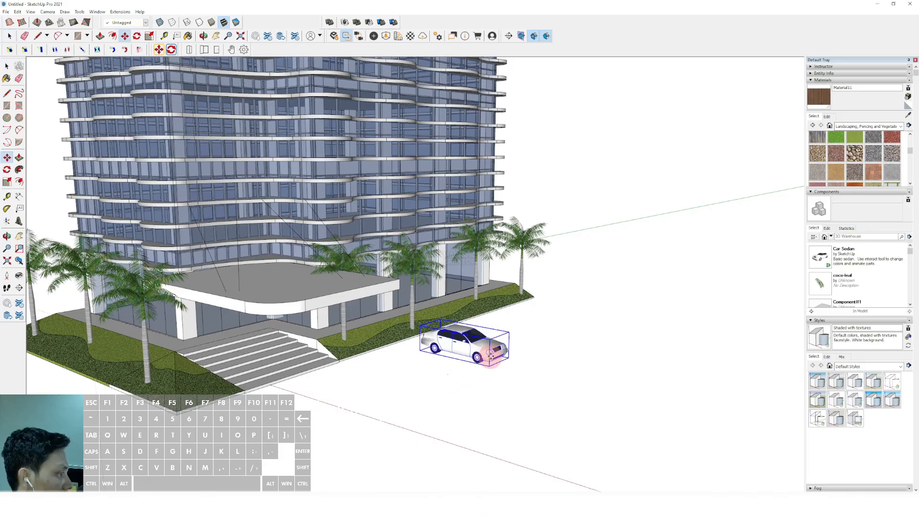
{"action": "left_click", "coordinate": [489, 356], "text": "shift"}
- Turn the sedan parallel to the grass bank with its rear toward the entrance side and move it close to the steps
{"action": "key", "text": "space"}
{"action": "key", "text": "q"}
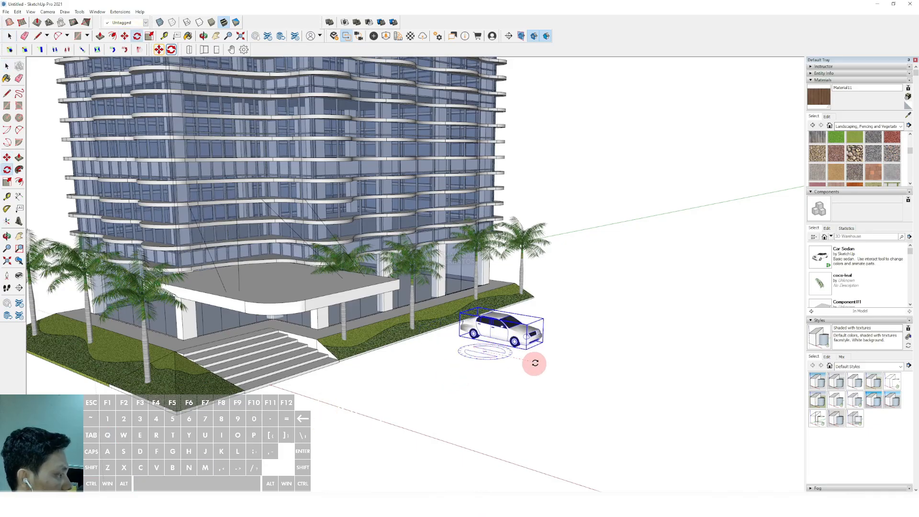
{"action": "left_click", "coordinate": [551, 330]}
{"action": "key", "text": "space"}
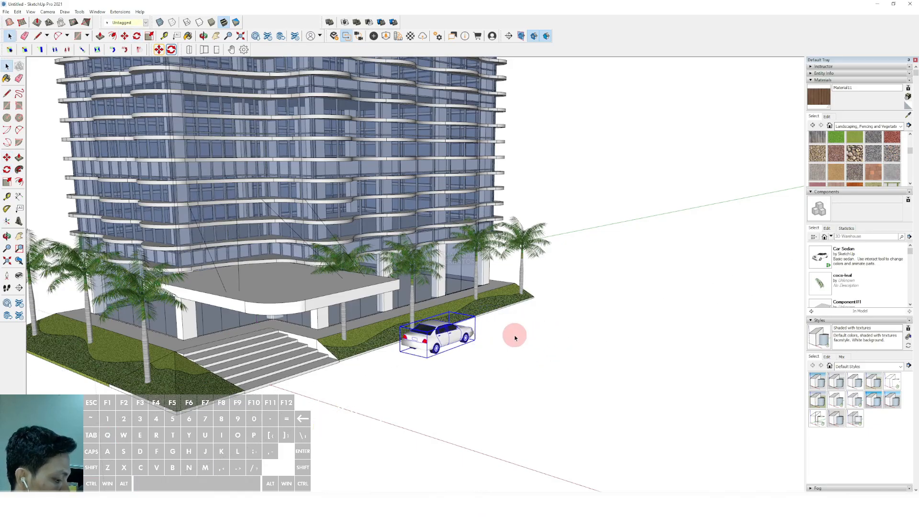
{"action": "key", "text": "m"}
{"action": "left_click", "coordinate": [515, 331]}
{"action": "left_click", "coordinate": [474, 363]}
{"action": "scroll", "coordinate": [360, 354], "scroll_direction": "down", "scroll_amount": 1}
{"action": "middle_click_drag", "start_coordinate": [360, 342], "coordinate": [906, 129]}
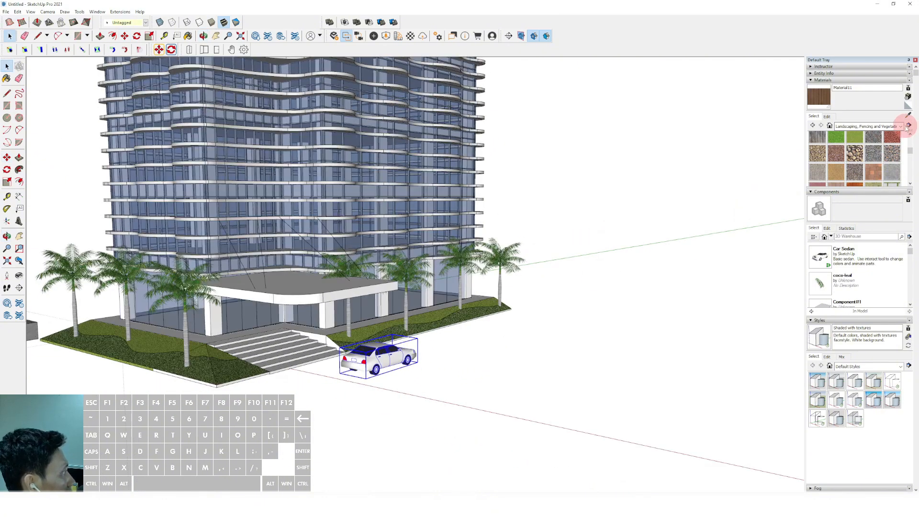
- Place the standing woman with the red jacket and handbag from the Components Sampler collection on the entrance steps
{"action": "left_click", "coordinate": [832, 236]}
{"action": "left_click", "coordinate": [837, 248]}
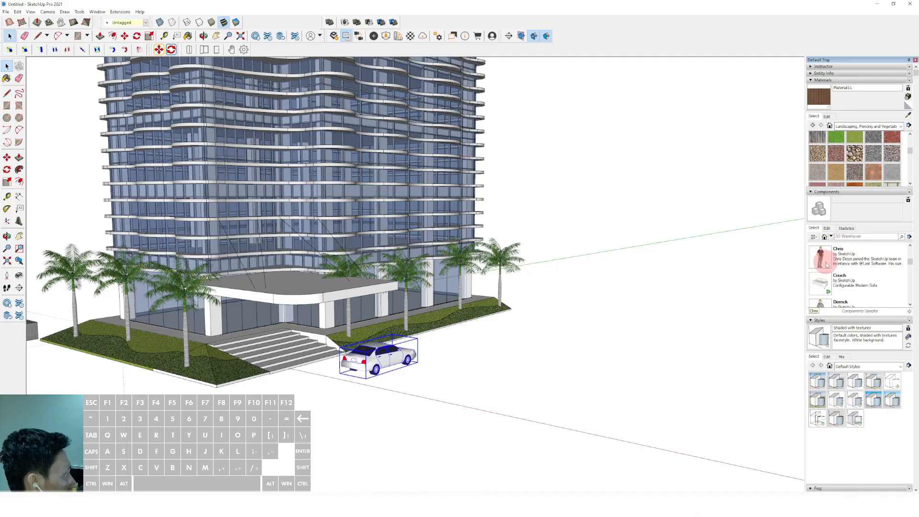
{"action": "scroll", "coordinate": [828, 266], "scroll_direction": "down", "scroll_amount": 4}
{"action": "left_click", "coordinate": [825, 280]}
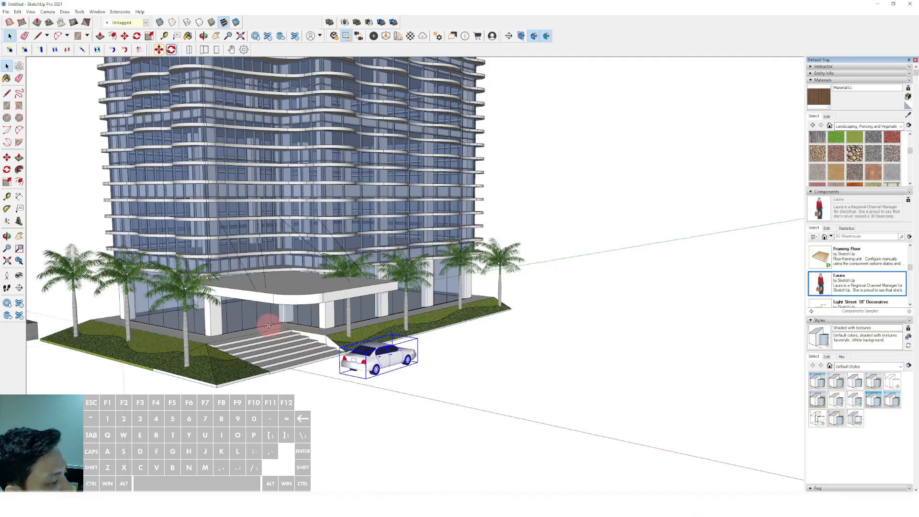
{"action": "scroll", "coordinate": [269, 325], "scroll_direction": "up", "scroll_amount": 4}
{"action": "left_click", "coordinate": [267, 351]}
- Place the standing man in the grey top from the Components Sampler on the entrance steps beside the woman
{"action": "scroll", "coordinate": [837, 282], "scroll_direction": "down", "scroll_amount": 3}
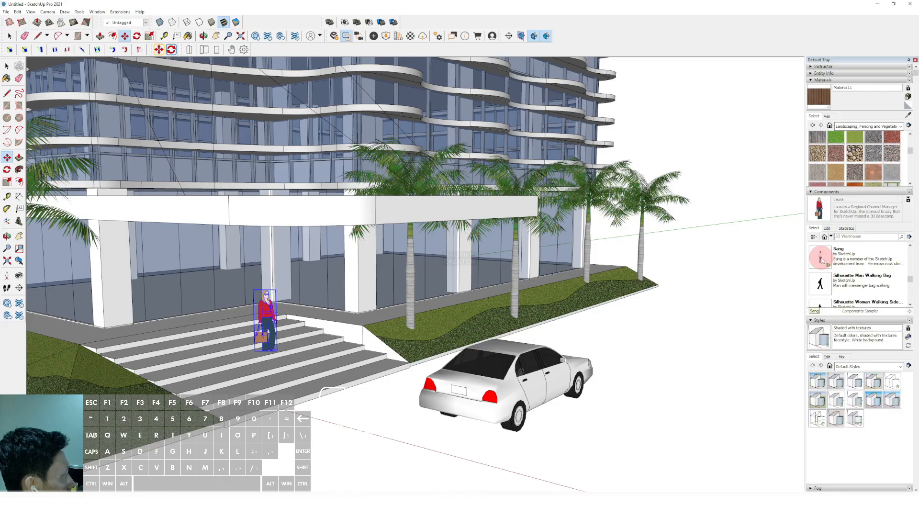
{"action": "scroll", "coordinate": [821, 259], "scroll_direction": "up", "scroll_amount": 5}
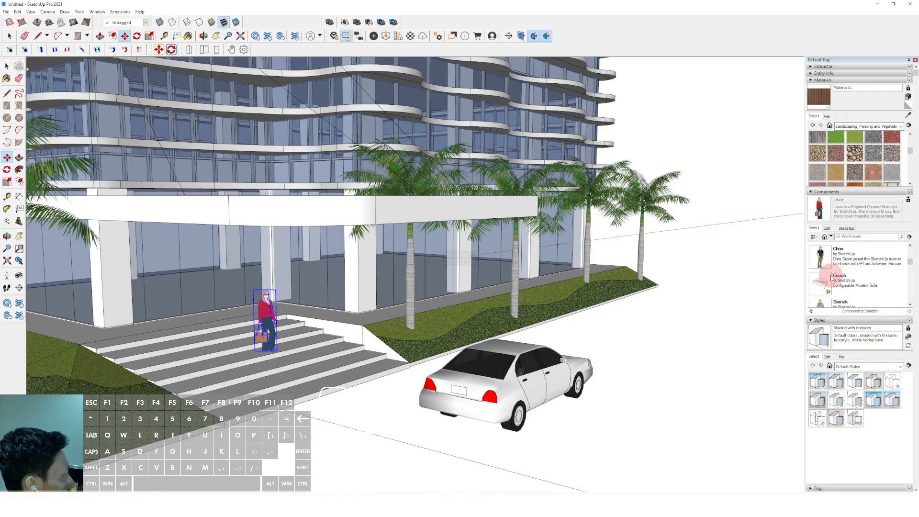
{"action": "scroll", "coordinate": [314, 350], "scroll_direction": "up", "scroll_amount": 1}
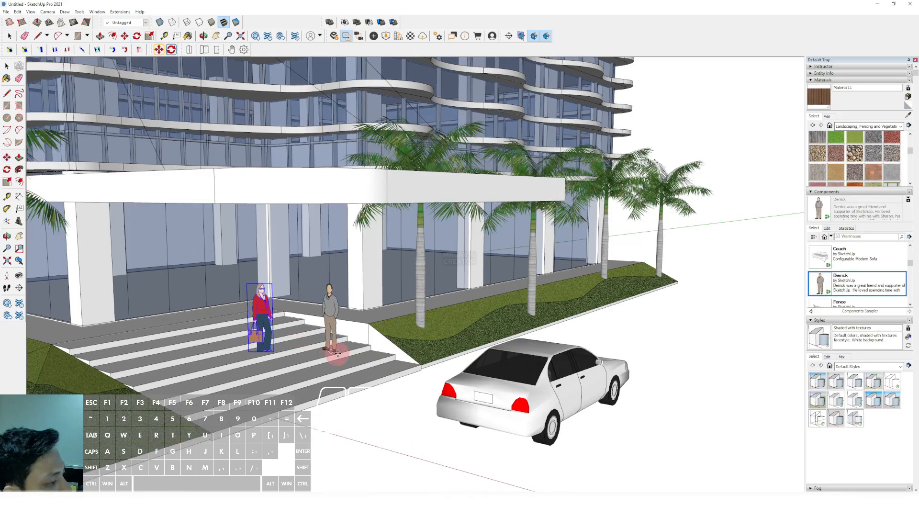
{"action": "left_click", "coordinate": [342, 352]}
{"action": "key", "text": "space"}
{"action": "scroll", "coordinate": [344, 353], "scroll_direction": "down", "scroll_amount": 2}
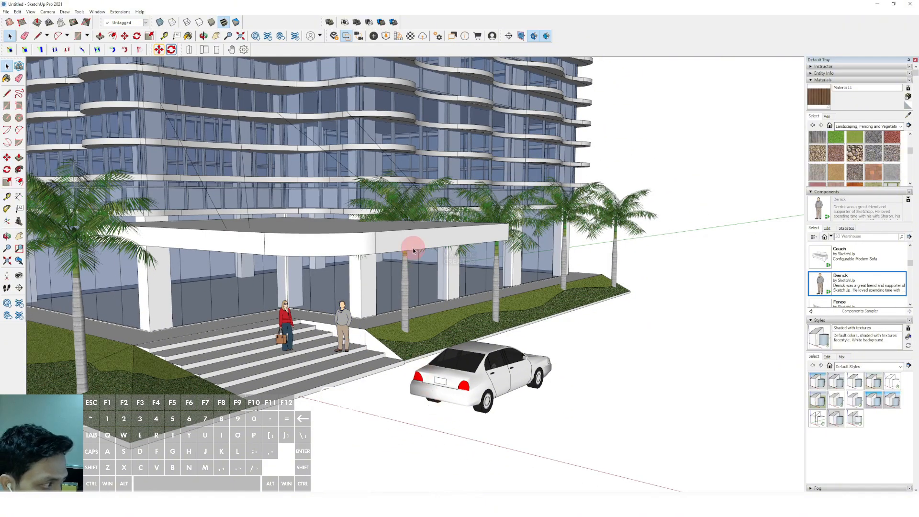
- Turn on the shadow display and set the shadow time to 07:21
{"action": "scroll", "coordinate": [411, 248], "scroll_direction": "down", "scroll_amount": 5}
{"action": "mouse_move", "coordinate": [410, 246]}
{"action": "middle_mouse_down"}
{"action": "mouse_move", "coordinate": [380, 229]}
{"action": "mouse_move", "coordinate": [370, 273]}
{"action": "mouse_move", "coordinate": [341, 254]}
{"action": "middle_mouse_up"}
{"action": "scroll", "coordinate": [365, 246], "scroll_direction": "up", "scroll_amount": 1}
{"action": "left_click", "coordinate": [30, 12]}
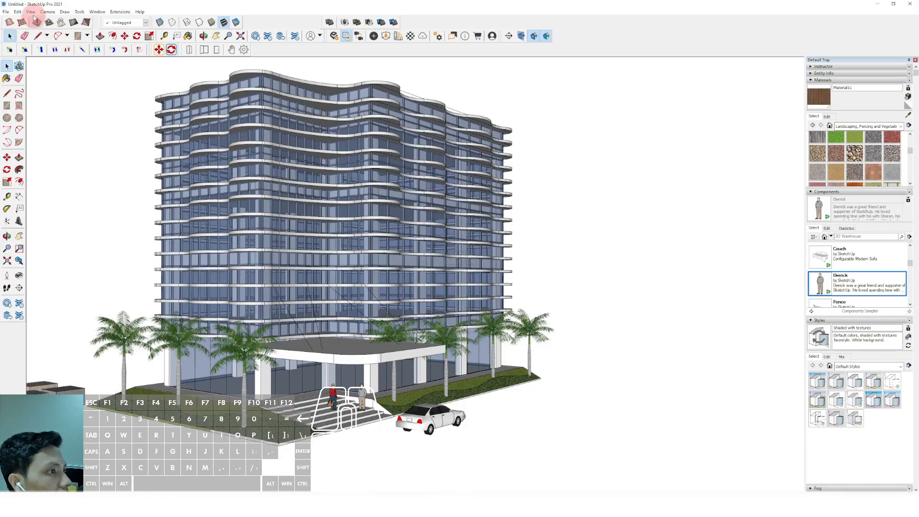
{"action": "left_click", "coordinate": [50, 95]}
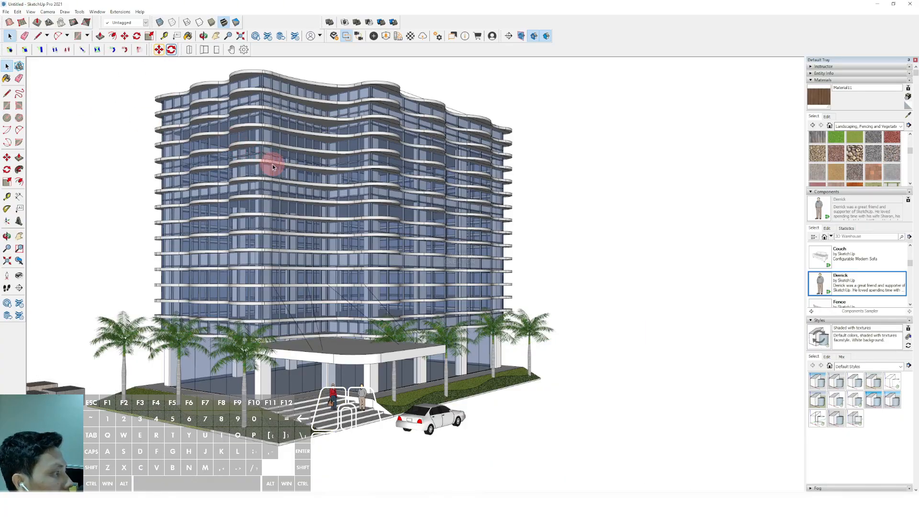
{"action": "middle_click_drag", "start_coordinate": [355, 230], "coordinate": [372, 209], "text": "shift"}
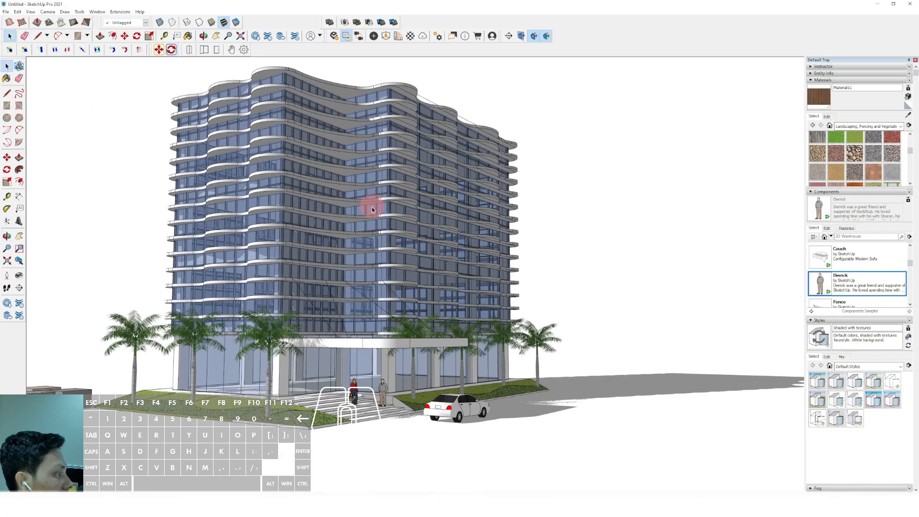
{"action": "scroll", "coordinate": [892, 438], "scroll_direction": "down", "scroll_amount": 5}
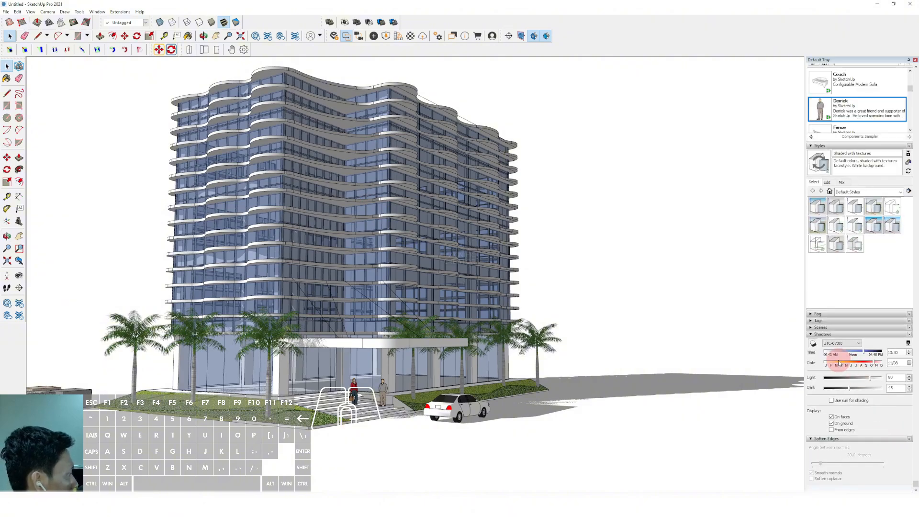
{"action": "left_click_drag", "start_coordinate": [842, 354], "coordinate": [831, 354]}
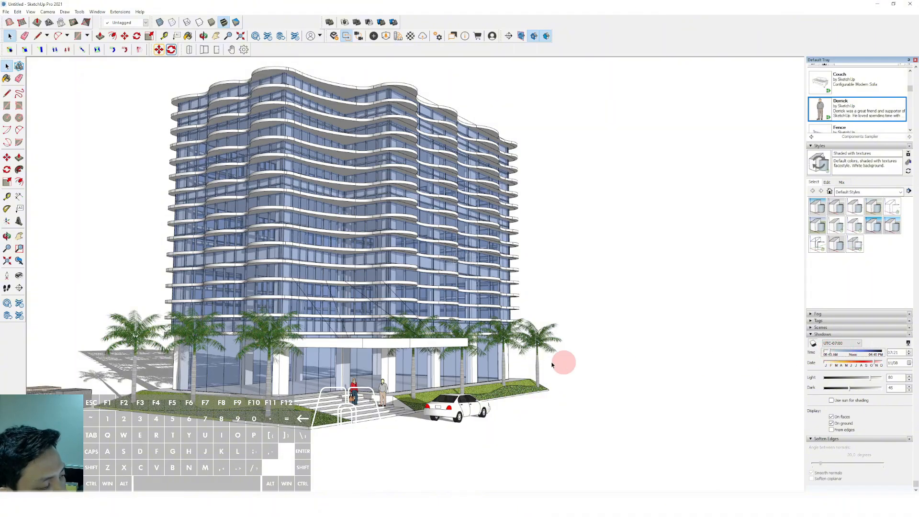
- Draw a large rectangular ground plane extending around the building's entrance side, from beyond the car to the row of texture blocks
{"action": "middle_click_drag", "start_coordinate": [290, 286], "coordinate": [546, 302]}
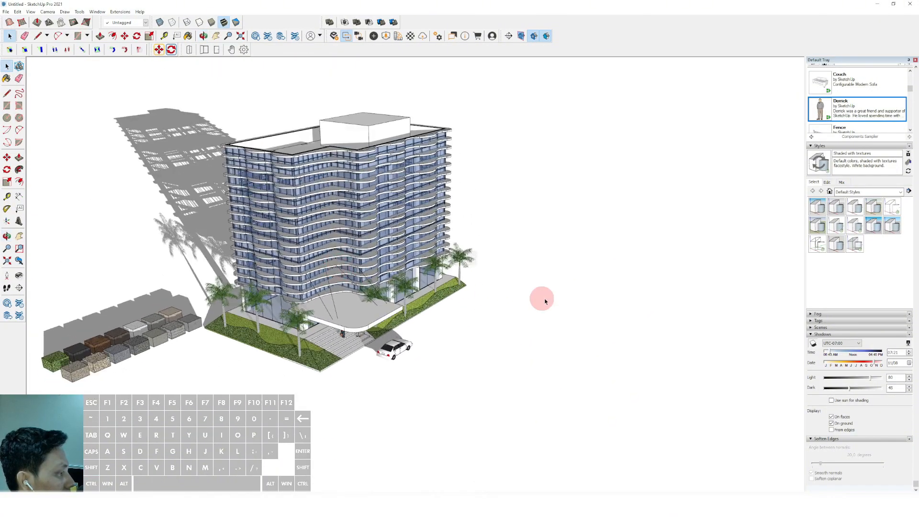
{"action": "key", "text": "r"}
{"action": "left_click", "coordinate": [596, 270]}
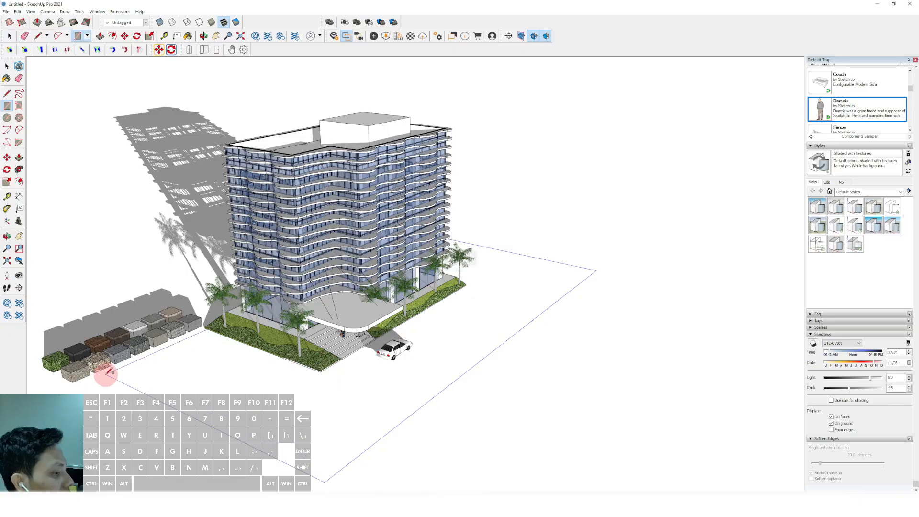
{"action": "left_click", "coordinate": [104, 376]}
{"action": "key", "text": "space"}
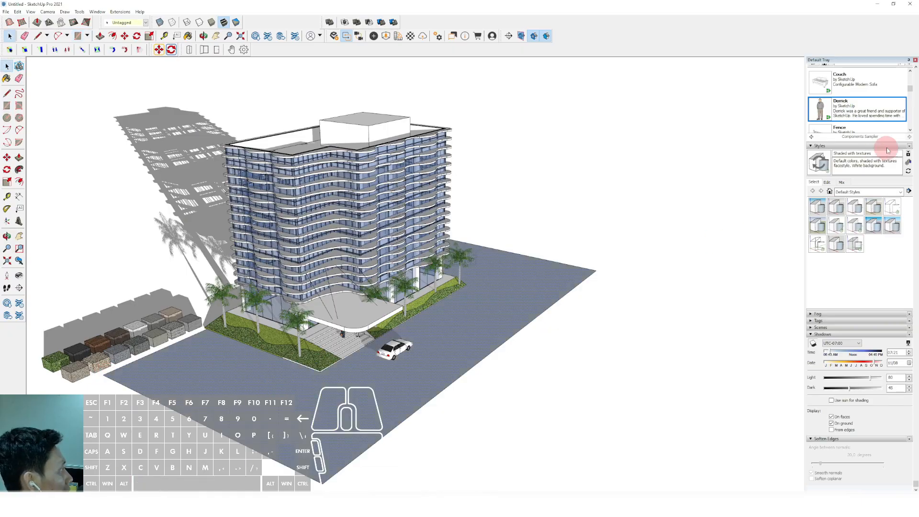
- Paint the new ground plane with the grey paving material sampled from one of the texture blocks
{"action": "scroll", "coordinate": [888, 151], "scroll_direction": "up", "scroll_amount": 10}
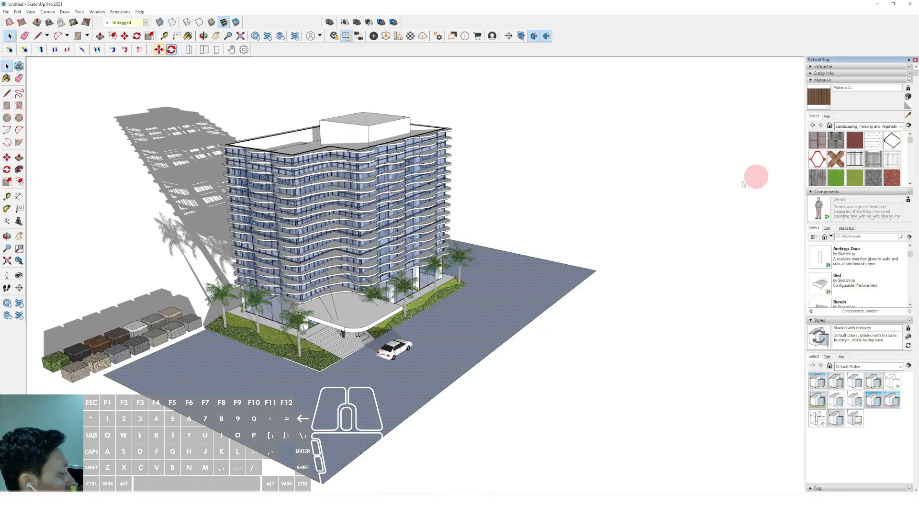
{"action": "scroll", "coordinate": [148, 352], "scroll_direction": "up", "scroll_amount": 8}
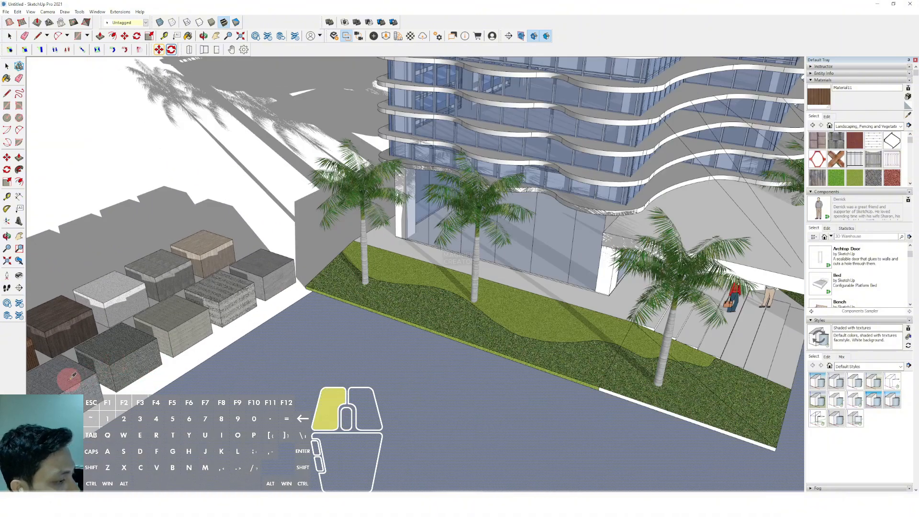
{"action": "left_click", "coordinate": [73, 376]}
{"action": "left_click", "coordinate": [349, 412]}
{"action": "key", "text": "space"}
{"action": "scroll", "coordinate": [359, 364], "scroll_direction": "down", "scroll_amount": 4}
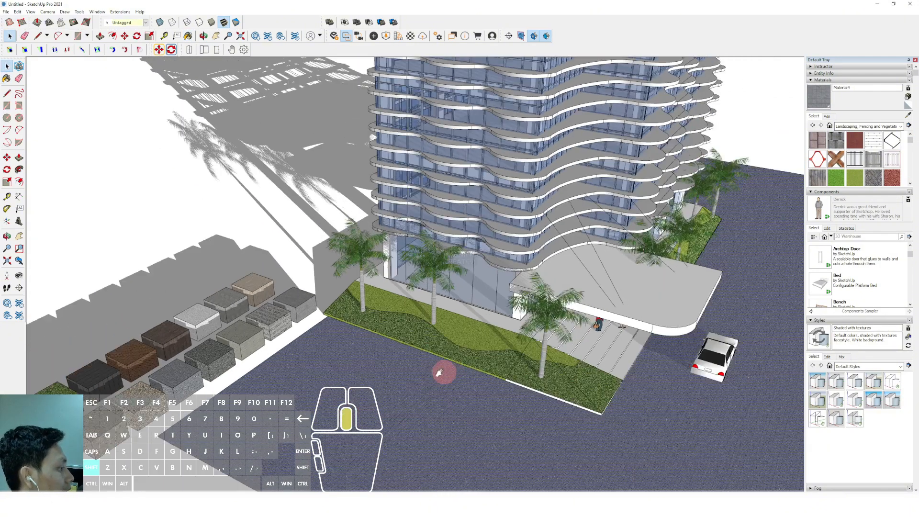
- Sample the dark grey Material3 from the row of texture blocks beside the building for painting the grass bank edges
{"action": "middle_click_drag", "start_coordinate": [444, 373], "coordinate": [283, 289]}
{"action": "scroll", "coordinate": [473, 330], "scroll_direction": "up", "scroll_amount": 3}
{"action": "middle_click_drag", "start_coordinate": [473, 330], "coordinate": [474, 343]}
{"action": "scroll", "coordinate": [384, 362], "scroll_direction": "down", "scroll_amount": 3}
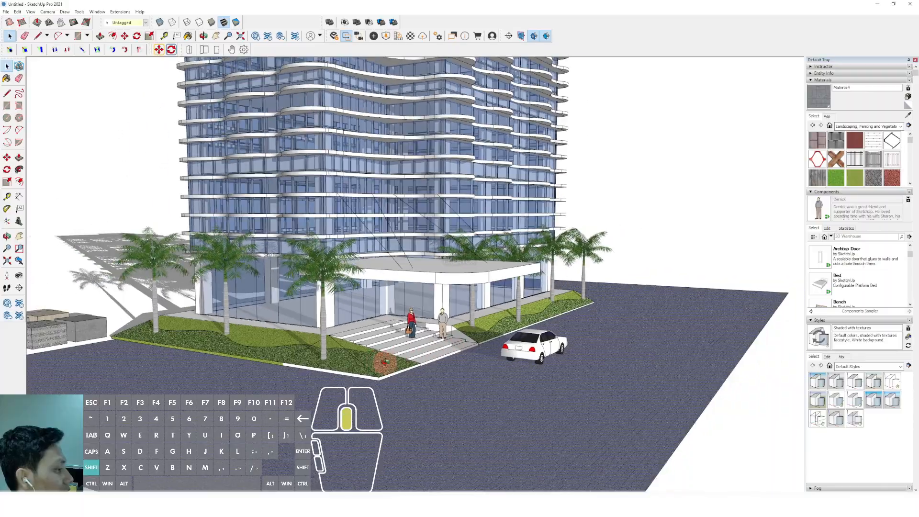
{"action": "middle_click_drag", "start_coordinate": [384, 364], "coordinate": [471, 366], "text": "shift"}
{"action": "left_click", "coordinate": [909, 117]}
{"action": "scroll", "coordinate": [228, 377], "scroll_direction": "up", "scroll_amount": 3}
{"action": "middle_click_drag", "start_coordinate": [254, 389], "coordinate": [403, 416], "text": "shift"}
{"action": "scroll", "coordinate": [230, 345], "scroll_direction": "up", "scroll_amount": 3}
{"action": "scroll", "coordinate": [204, 340], "scroll_direction": "up", "scroll_amount": 3}
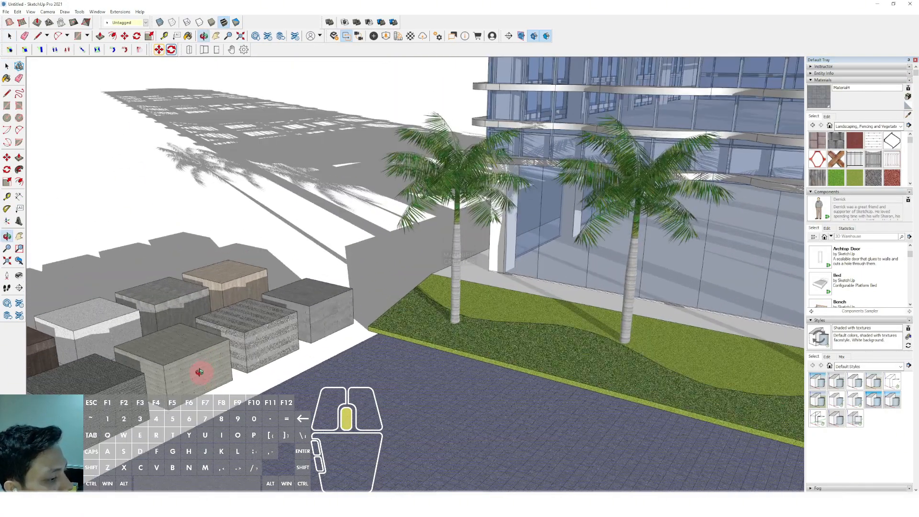
{"action": "scroll", "coordinate": [192, 385], "scroll_direction": "down", "scroll_amount": 3}
{"action": "middle_click_drag", "start_coordinate": [474, 366], "coordinate": [340, 308], "text": "shift"}
{"action": "middle_click_drag", "start_coordinate": [518, 356], "coordinate": [431, 303]}
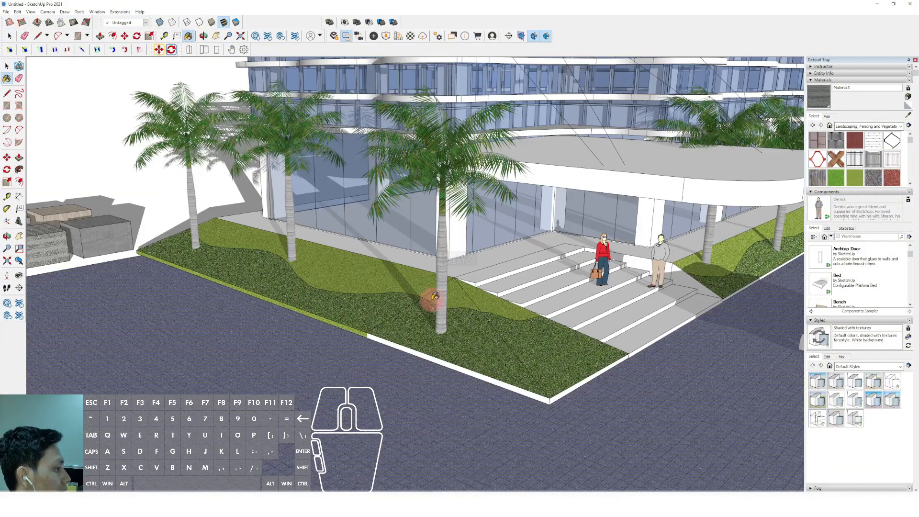
- Open the long grass bank beside the texture blocks and paint its outer edge face with Material3
{"action": "key", "text": "space"}
{"action": "scroll", "coordinate": [343, 323], "scroll_direction": "up", "scroll_amount": 4}
{"action": "scroll", "coordinate": [343, 325], "scroll_direction": "down", "scroll_amount": 2}
{"action": "double_click", "coordinate": [363, 342]}
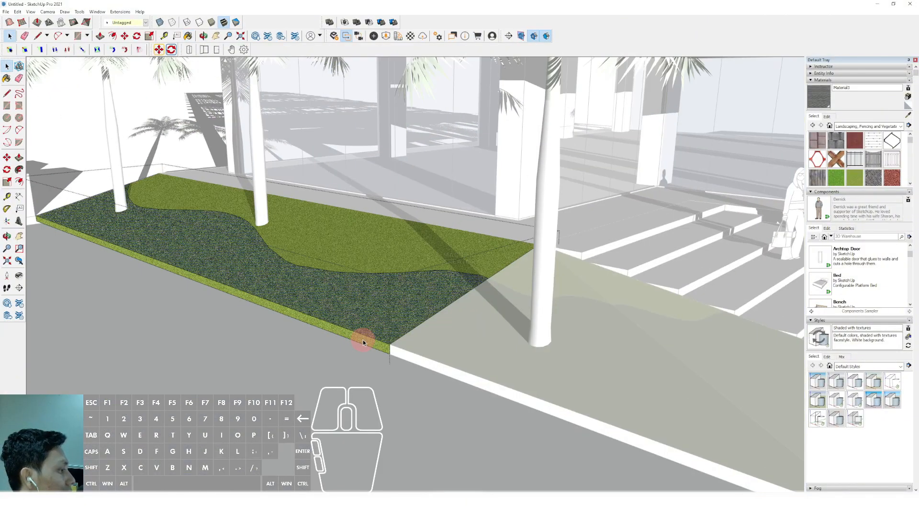
{"action": "left_click", "coordinate": [415, 353]}
{"action": "key", "text": "space"}
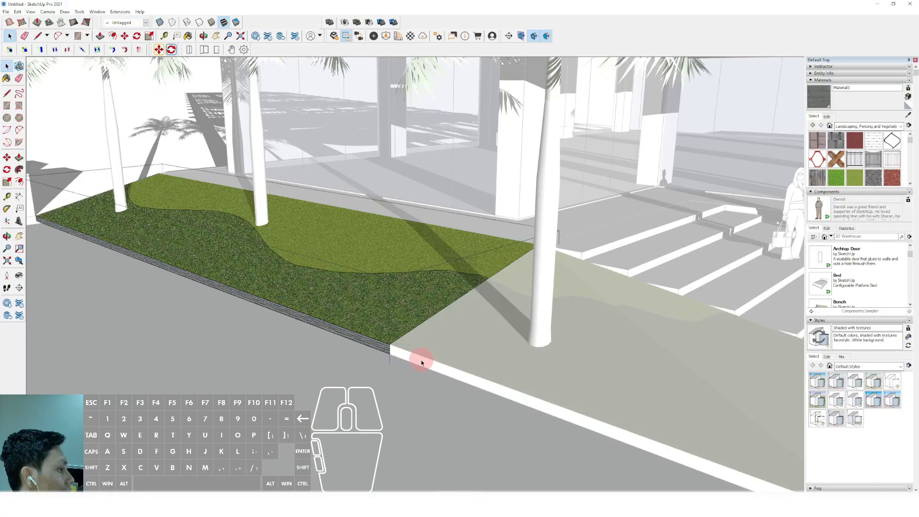
- Paint both street-facing edge faces of the corner grass bank next to the entrance steps with Material3
{"action": "middle_click_drag", "start_coordinate": [421, 362], "coordinate": [228, 303]}
{"action": "left_click", "coordinate": [431, 367]}
{"action": "left_click", "coordinate": [422, 363]}
{"action": "key", "text": "space"}
{"action": "scroll", "coordinate": [386, 349], "scroll_direction": "down", "scroll_amount": 4}
{"action": "scroll", "coordinate": [506, 366], "scroll_direction": "up", "scroll_amount": 1}
{"action": "left_click", "coordinate": [512, 372]}
{"action": "key", "text": "b"}
{"action": "left_click", "coordinate": [532, 362]}
{"action": "key", "text": "space"}
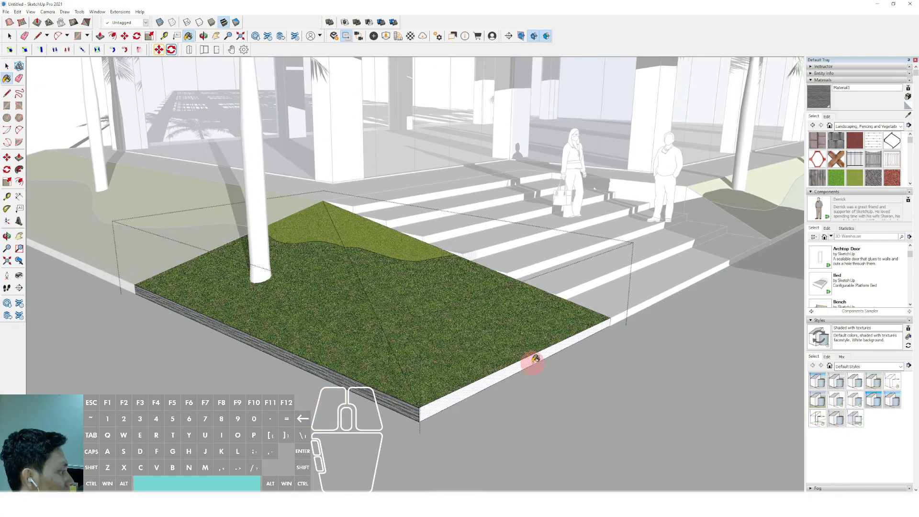
- Paint the street-facing edge of the grass bank on the car's side of the steps with Material3 and leave the group
{"action": "middle_click_drag", "start_coordinate": [497, 354], "coordinate": [386, 374], "text": "shift"}
{"action": "scroll", "coordinate": [700, 252], "scroll_direction": "up", "scroll_amount": 3}
{"action": "scroll", "coordinate": [702, 247], "scroll_direction": "down", "scroll_amount": 3}
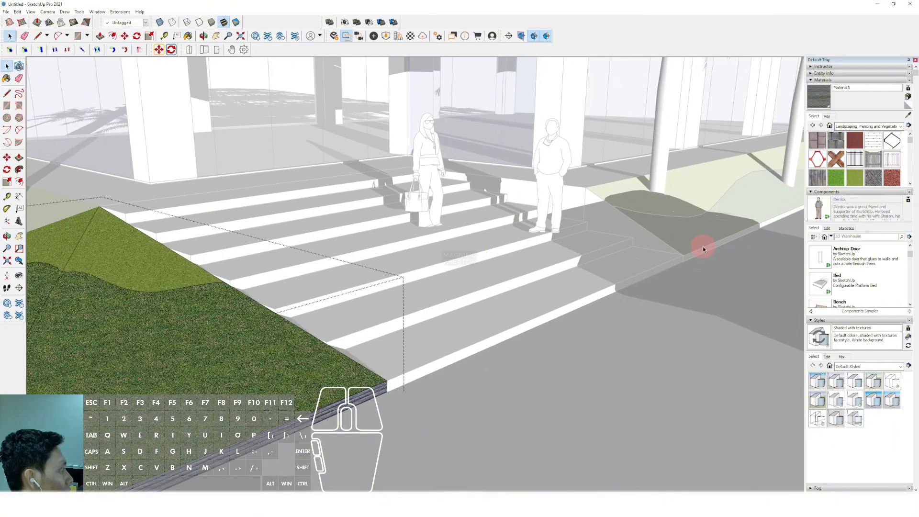
{"action": "scroll", "coordinate": [719, 243], "scroll_direction": "up", "scroll_amount": 4}
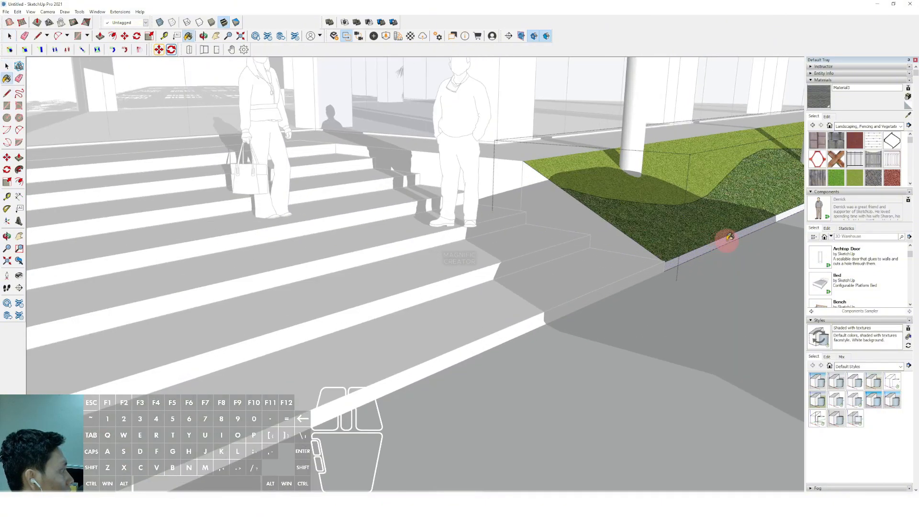
{"action": "key", "text": "space"}
{"action": "scroll", "coordinate": [646, 257], "scroll_direction": "down", "scroll_amount": 10}
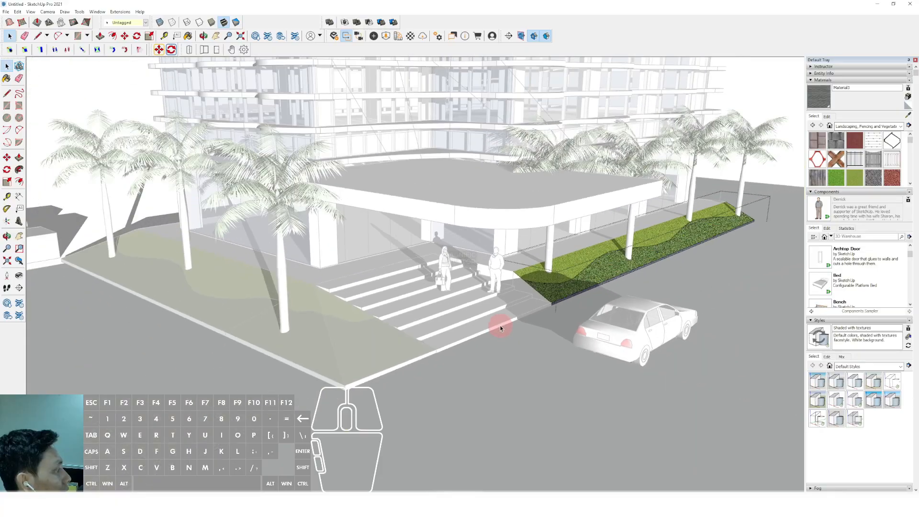
{"action": "scroll", "coordinate": [500, 329], "scroll_direction": "down", "scroll_amount": 3}
{"action": "mouse_move", "coordinate": [501, 329]}
{"action": "middle_mouse_down", "text": "shift"}
{"action": "mouse_move", "coordinate": [487, 365]}
{"action": "mouse_move", "coordinate": [501, 333]}
{"action": "middle_mouse_up", "text": "shift"}
{"action": "left_click", "coordinate": [714, 164]}
- Turn off the shadow display for the whole building view
{"action": "scroll", "coordinate": [539, 203], "scroll_direction": "down", "scroll_amount": 1}
{"action": "middle_click_drag", "start_coordinate": [538, 204], "coordinate": [508, 261], "text": "shift"}
{"action": "middle_click_drag", "start_coordinate": [508, 261], "coordinate": [458, 261]}
{"action": "scroll", "coordinate": [483, 211], "scroll_direction": "down", "scroll_amount": 1}
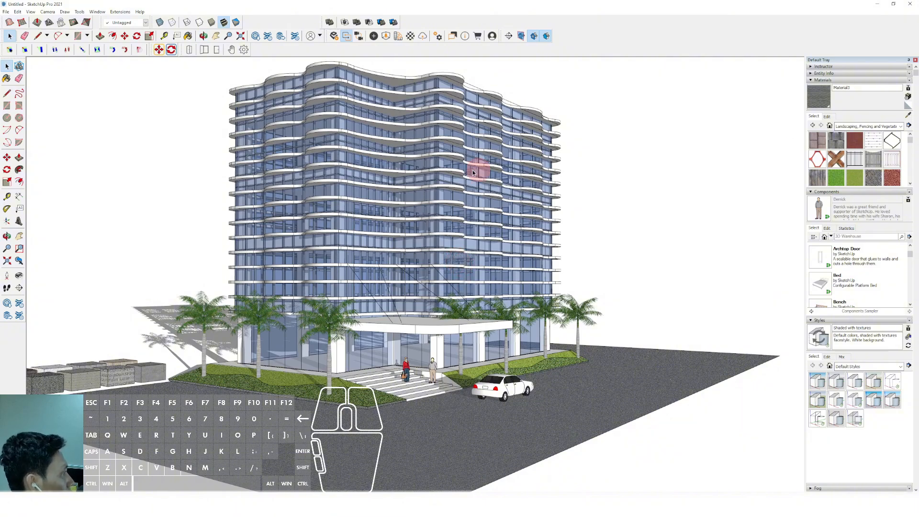
{"action": "left_click", "coordinate": [30, 12]}
{"action": "left_click", "coordinate": [47, 97]}
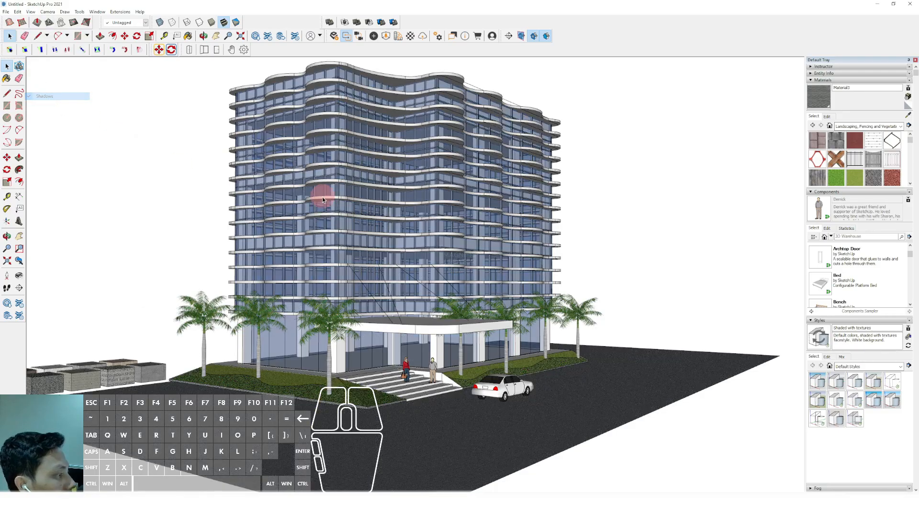
- Inspect the texture blocks up close and sample the plain grey tile material named Material
{"action": "middle_click_drag", "start_coordinate": [322, 197], "coordinate": [402, 292]}
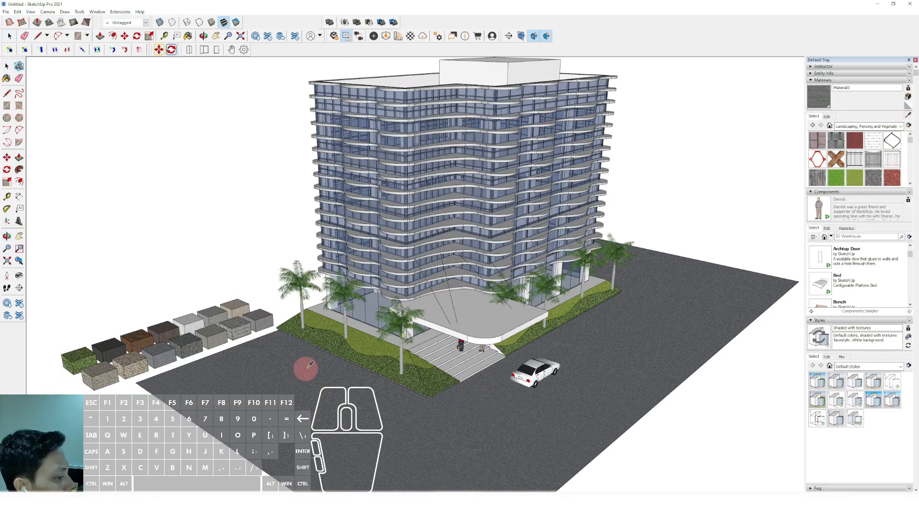
{"action": "scroll", "coordinate": [306, 367], "scroll_direction": "up", "scroll_amount": 10}
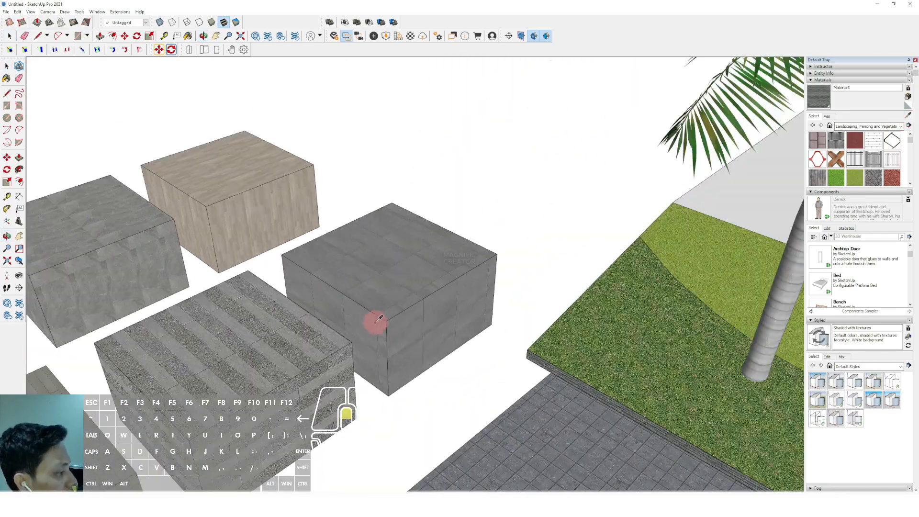
{"action": "scroll", "coordinate": [314, 381], "scroll_direction": "up", "scroll_amount": 4}
{"action": "scroll", "coordinate": [460, 254], "scroll_direction": "up", "scroll_amount": 6}
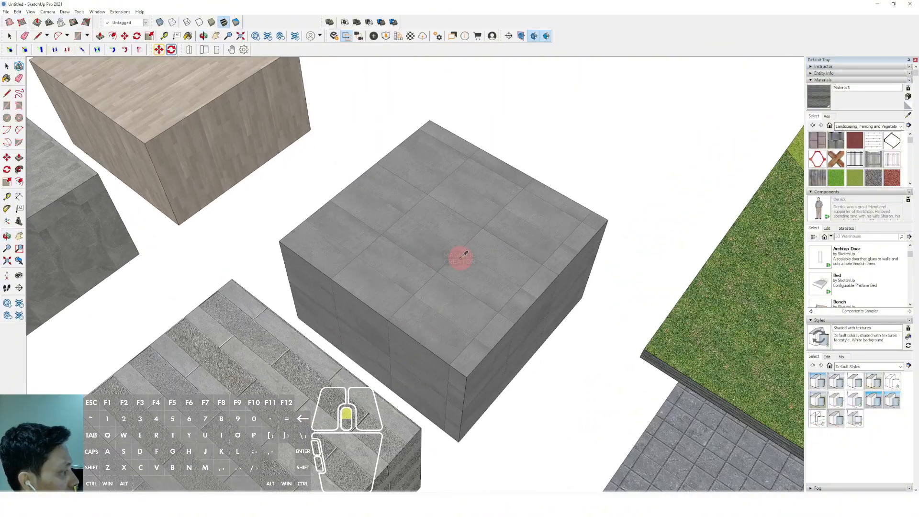
{"action": "scroll", "coordinate": [450, 206], "scroll_direction": "down", "scroll_amount": 3}
{"action": "middle_click_drag", "start_coordinate": [308, 353], "coordinate": [466, 152], "text": "shift"}
{"action": "scroll", "coordinate": [397, 225], "scroll_direction": "down", "scroll_amount": 4}
{"action": "scroll", "coordinate": [465, 153], "scroll_direction": "down", "scroll_amount": 2}
{"action": "middle_click_drag", "start_coordinate": [329, 248], "coordinate": [417, 177], "text": "shift"}
{"action": "middle_click_drag", "start_coordinate": [352, 243], "coordinate": [242, 390], "text": "shift"}
{"action": "scroll", "coordinate": [456, 223], "scroll_direction": "up", "scroll_amount": 3}
{"action": "middle_click_drag", "start_coordinate": [456, 222], "coordinate": [481, 203], "text": "shift"}
{"action": "scroll", "coordinate": [410, 244], "scroll_direction": "up", "scroll_amount": 3}
{"action": "scroll", "coordinate": [482, 202], "scroll_direction": "down", "scroll_amount": 2}
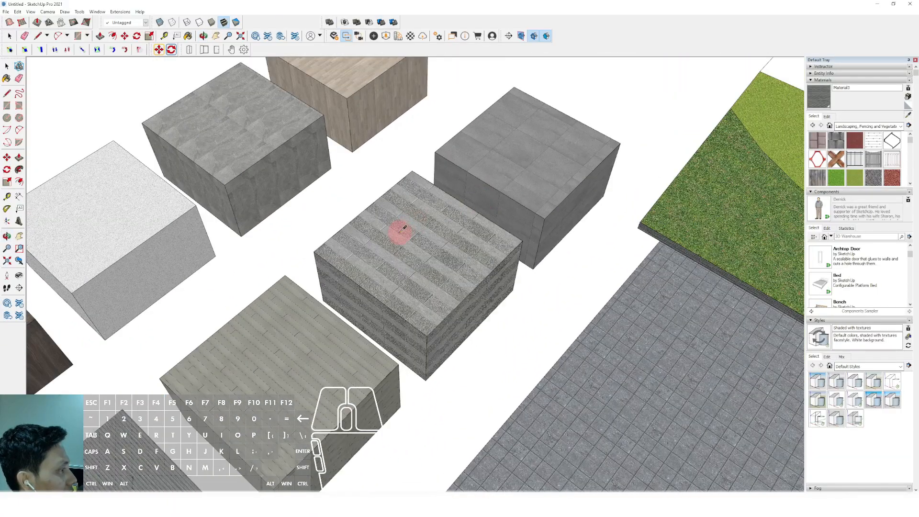
{"action": "scroll", "coordinate": [527, 273], "scroll_direction": "down", "scroll_amount": 8}
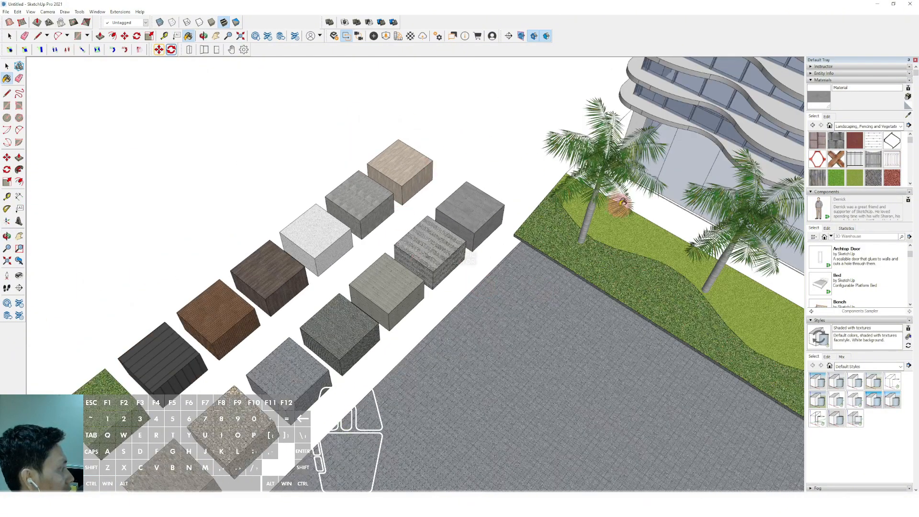
- Paint all the entrance steps with the sampled grey tile material
{"action": "middle_click_drag", "start_coordinate": [622, 203], "coordinate": [252, 157], "text": "shift"}
{"action": "scroll", "coordinate": [439, 246], "scroll_direction": "up", "scroll_amount": 4}
{"action": "left_click", "coordinate": [484, 259]}
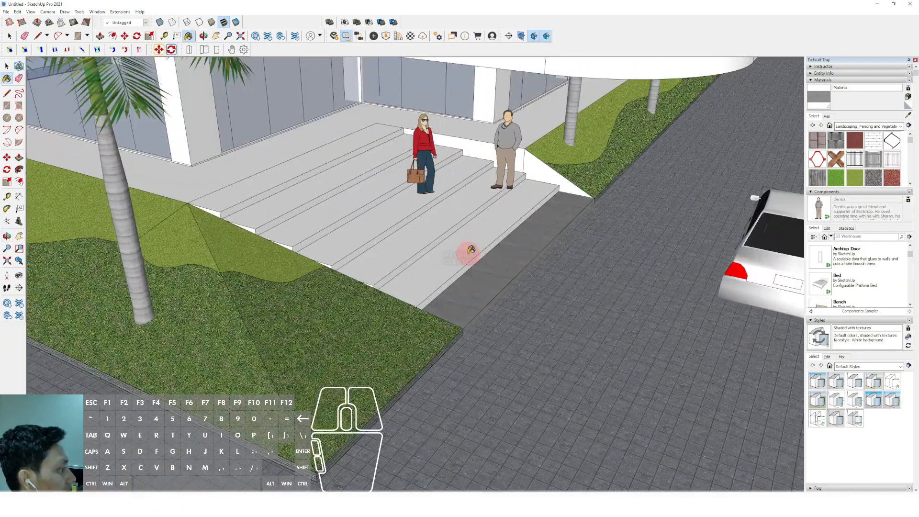
{"action": "left_click", "coordinate": [442, 245]}
{"action": "left_click", "coordinate": [391, 219]}
{"action": "left_click", "coordinate": [343, 205]}
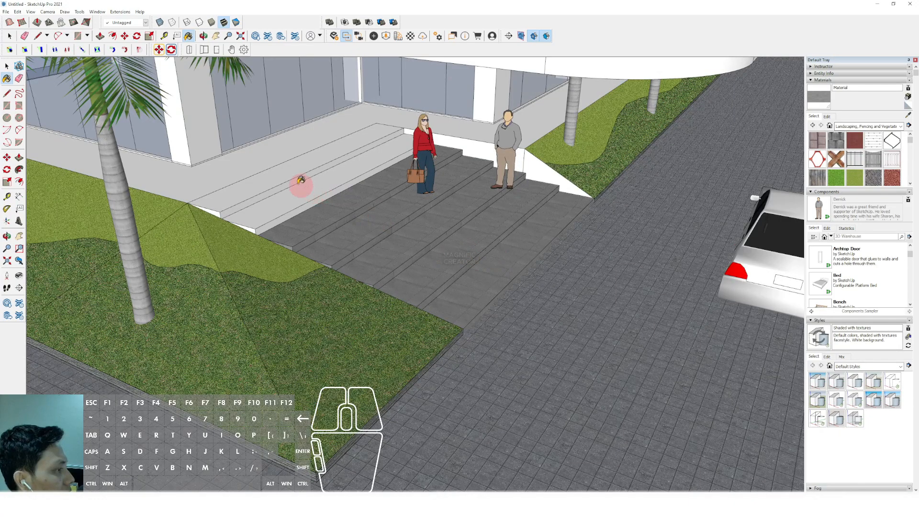
{"action": "left_click", "coordinate": [302, 185]}
{"action": "left_click", "coordinate": [288, 170]}
- Open the building's ground floor slab and paint it with the grey tile material
{"action": "double_click", "coordinate": [274, 149]}
{"action": "double_click", "coordinate": [286, 144]}
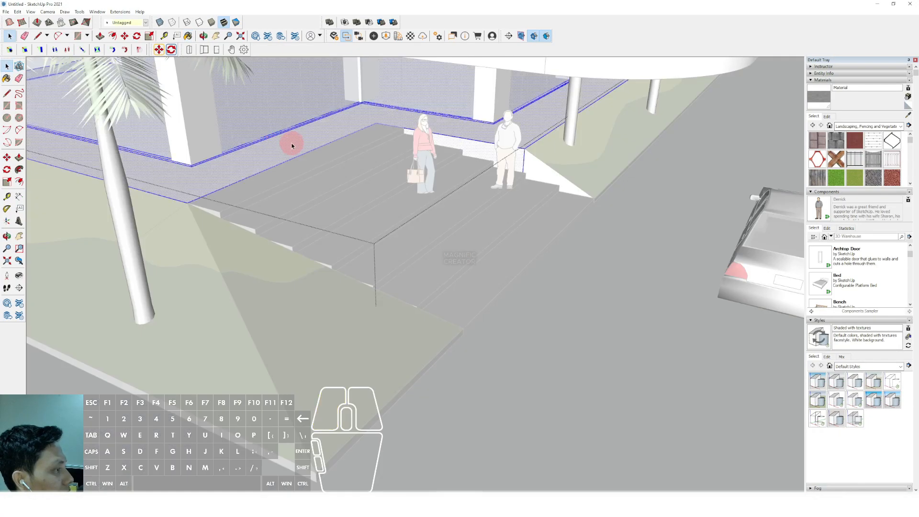
{"action": "key", "text": "b"}
{"action": "left_click", "coordinate": [316, 135]}
{"action": "key", "text": "space"}
{"action": "scroll", "coordinate": [305, 184], "scroll_direction": "down", "scroll_amount": 6}
{"action": "scroll", "coordinate": [421, 179], "scroll_direction": "up", "scroll_amount": 5}
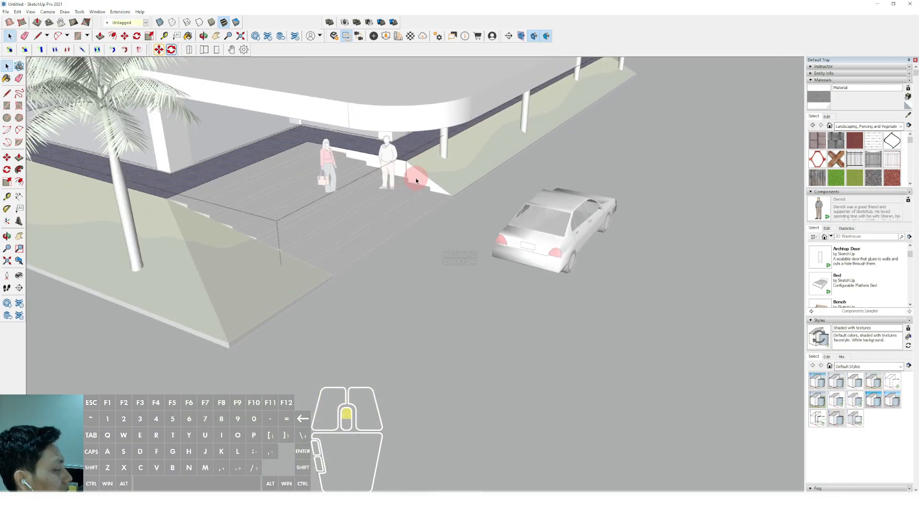
- Paint the remaining white stepped side faces beside the entrance stairs with the grey tile material and exit the group
{"action": "double_click", "coordinate": [414, 179]}
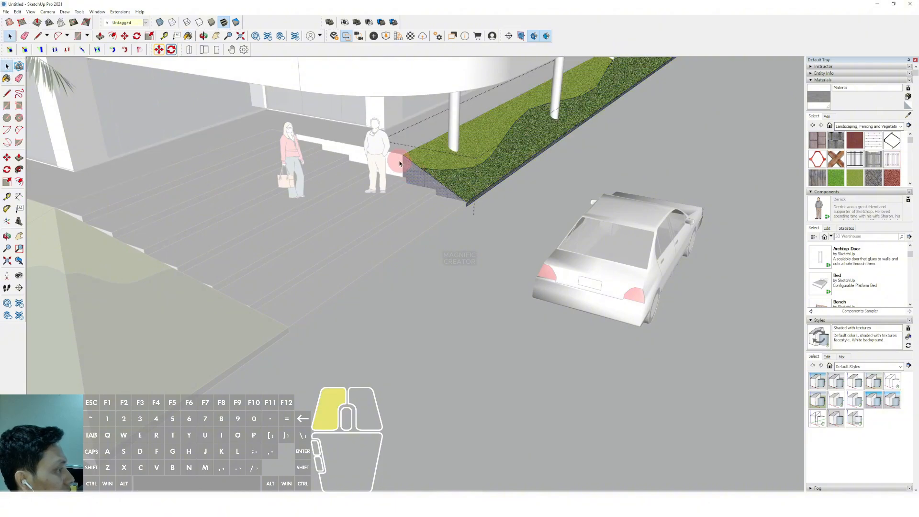
{"action": "left_click", "coordinate": [400, 163]}
{"action": "scroll", "coordinate": [383, 173], "scroll_direction": "down", "scroll_amount": 4}
{"action": "scroll", "coordinate": [375, 195], "scroll_direction": "down", "scroll_amount": 3}
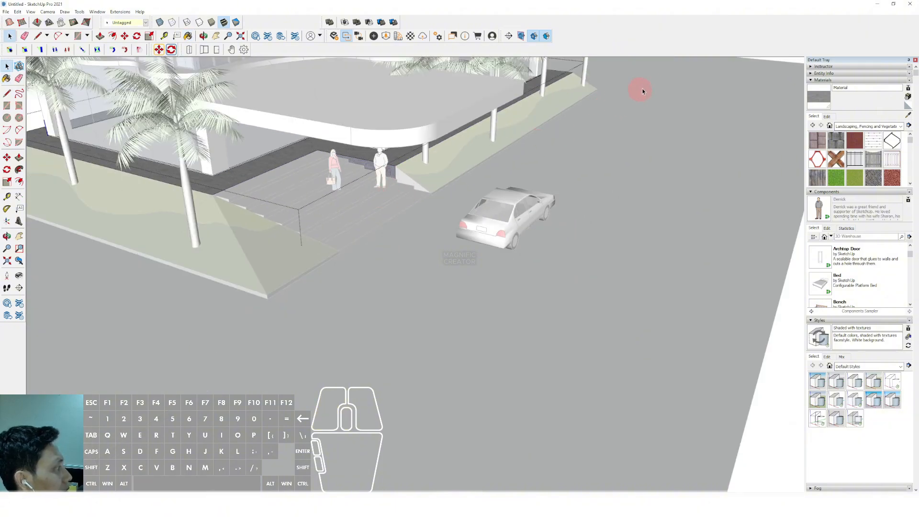
{"action": "scroll", "coordinate": [563, 222], "scroll_direction": "down", "scroll_amount": 3}
{"action": "middle_click_drag", "start_coordinate": [557, 233], "coordinate": [497, 261], "text": "shift"}
{"action": "left_click", "coordinate": [672, 300]}
{"action": "middle_click_drag", "start_coordinate": [364, 212], "coordinate": [365, 250]}
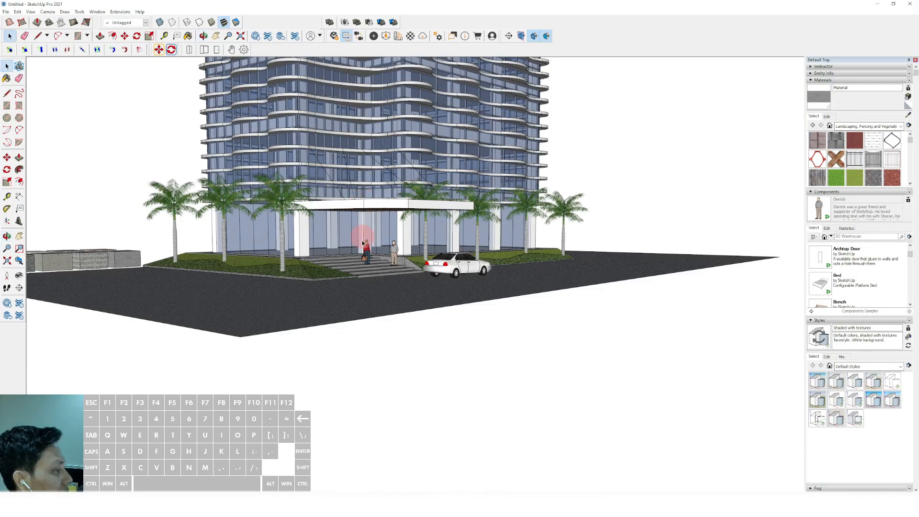
{"action": "scroll", "coordinate": [369, 257], "scroll_direction": "up", "scroll_amount": 8}
{"action": "scroll", "coordinate": [405, 335], "scroll_direction": "down", "scroll_amount": 10}
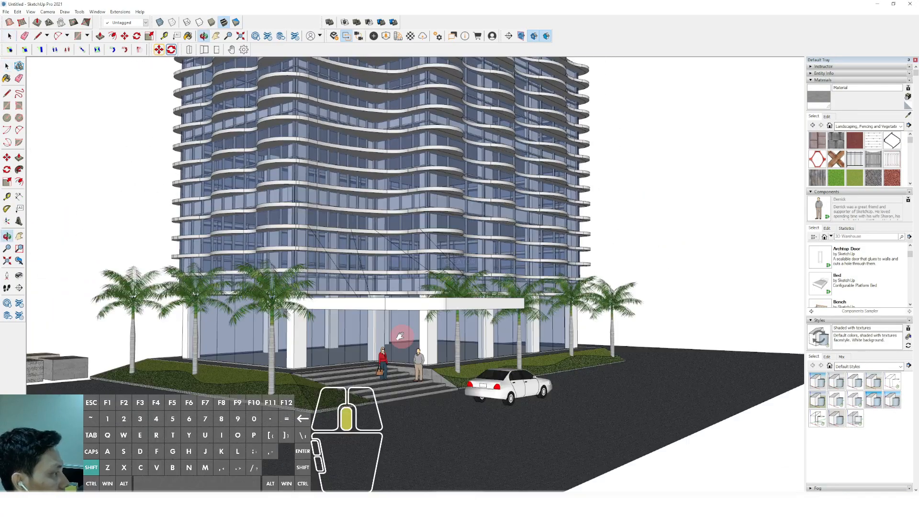
- Turn on shadows for the whole building scene
{"action": "middle_click_drag", "start_coordinate": [413, 328], "coordinate": [401, 337]}
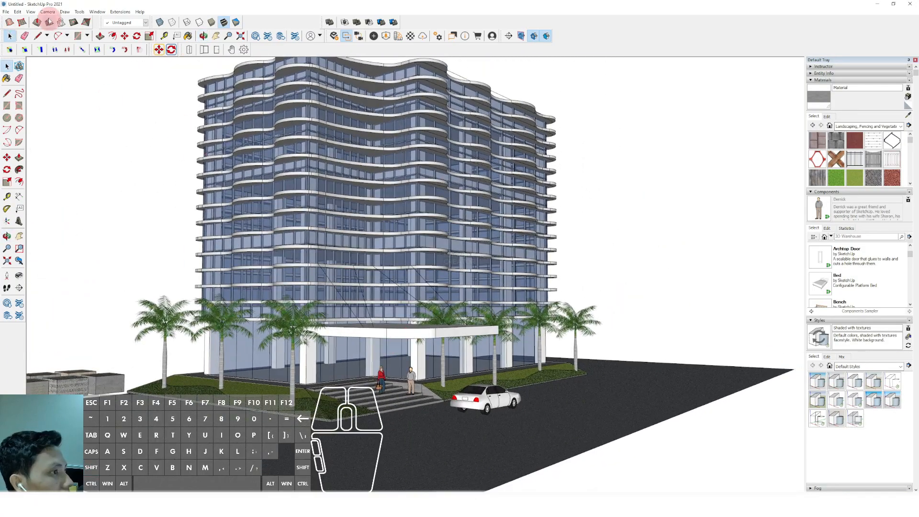
{"action": "left_click", "coordinate": [30, 12]}
{"action": "left_click", "coordinate": [45, 96]}
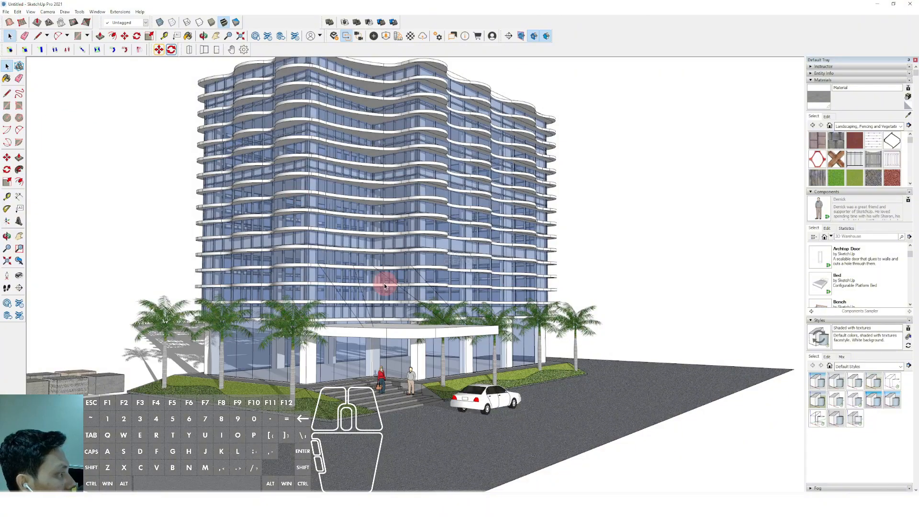
{"action": "scroll", "coordinate": [383, 302], "scroll_direction": "down", "scroll_amount": 3}
{"action": "scroll", "coordinate": [433, 264], "scroll_direction": "up", "scroll_amount": 2}
{"action": "middle_click_drag", "start_coordinate": [428, 264], "coordinate": [375, 282], "text": "shift"}
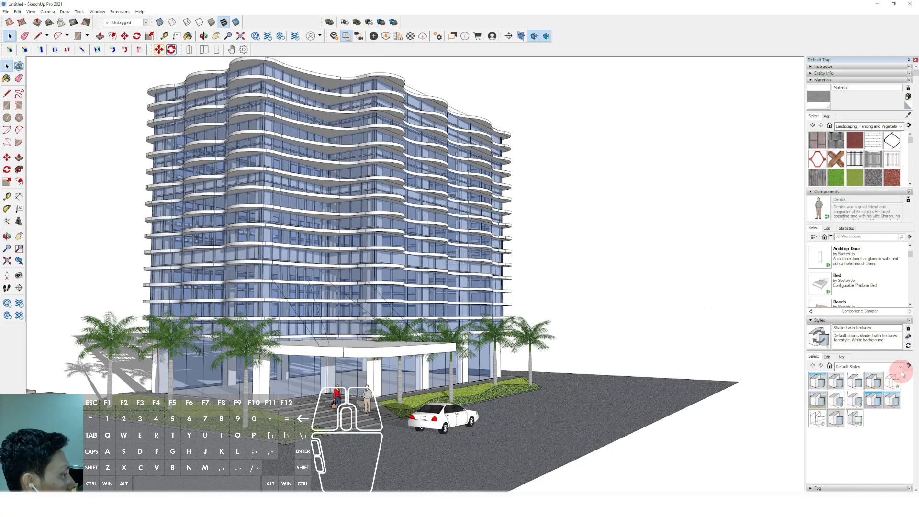
- Try the default styles on the model, including Urban Planning Style, Construction Documentation Style and Shaded with textures
{"action": "left_click", "coordinate": [893, 400]}
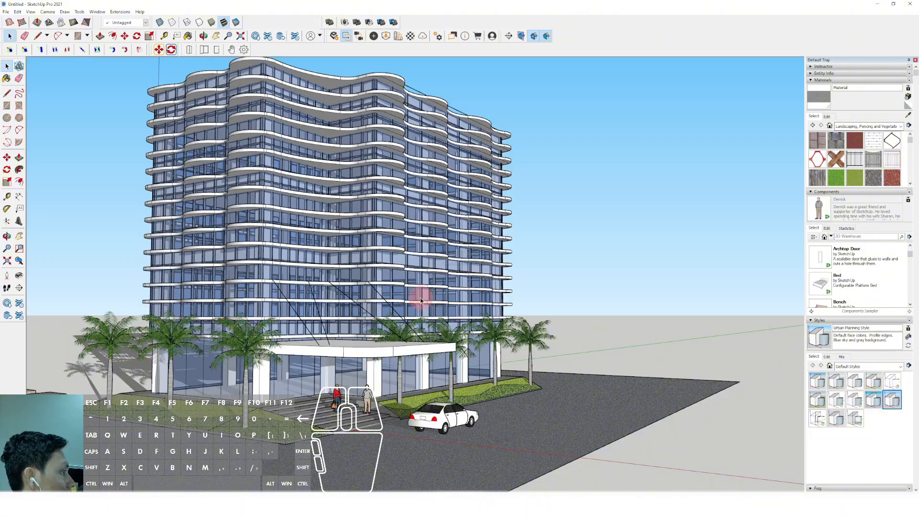
{"action": "left_click", "coordinate": [873, 402]}
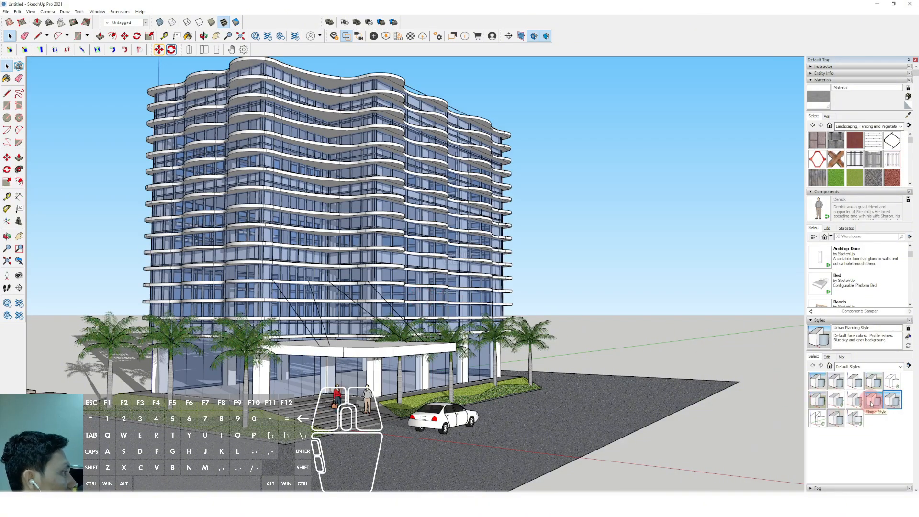
{"action": "left_click", "coordinate": [819, 383]}
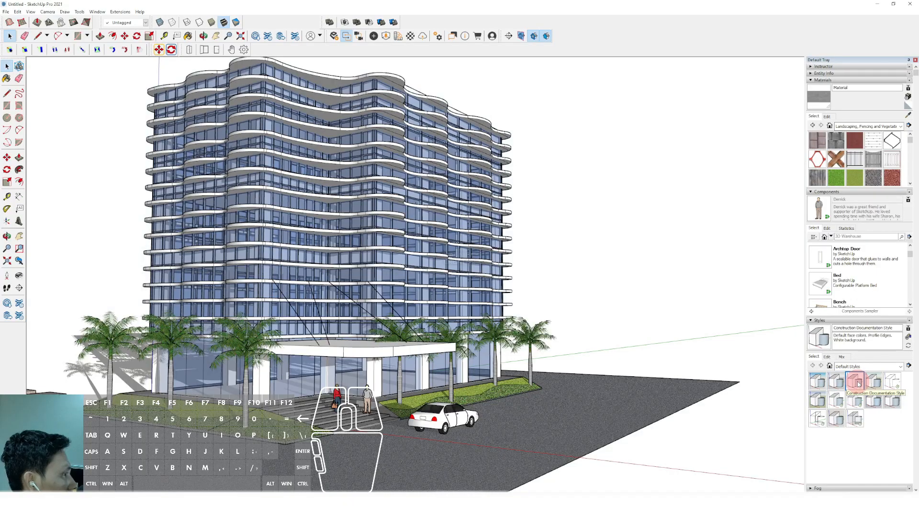
{"action": "middle_click_drag", "start_coordinate": [493, 257], "coordinate": [391, 276]}
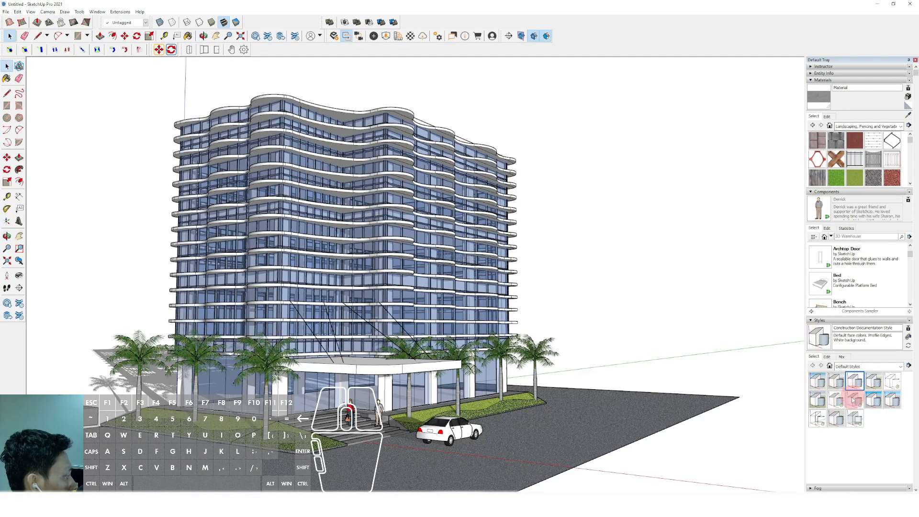
{"action": "left_click", "coordinate": [837, 400]}
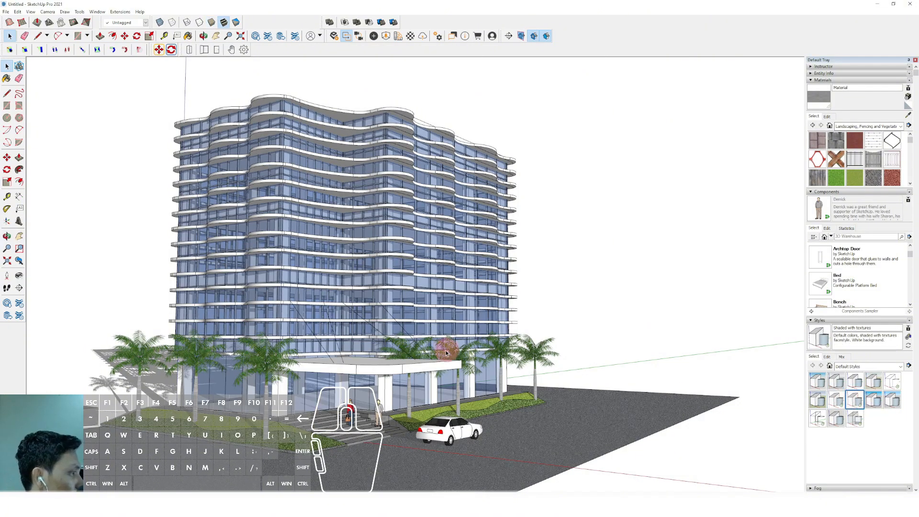
{"action": "middle_click_drag", "start_coordinate": [427, 325], "coordinate": [408, 270]}
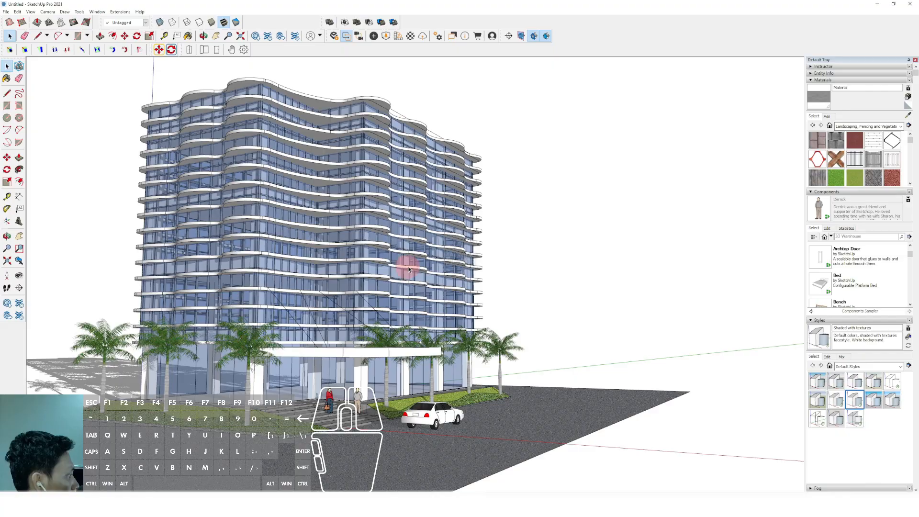
- Enable profile edges with a width of 1 in the Shaded with textures style
{"action": "left_click", "coordinate": [827, 357]}
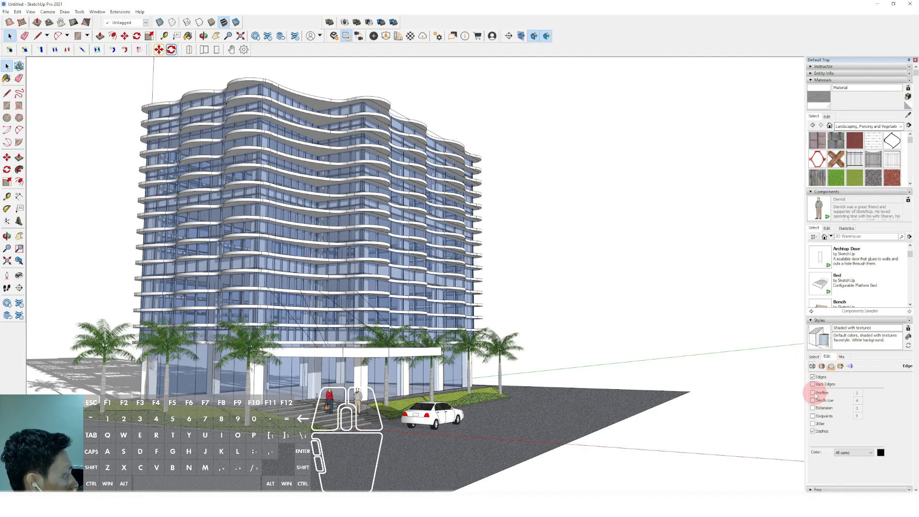
{"action": "left_click", "coordinate": [813, 393]}
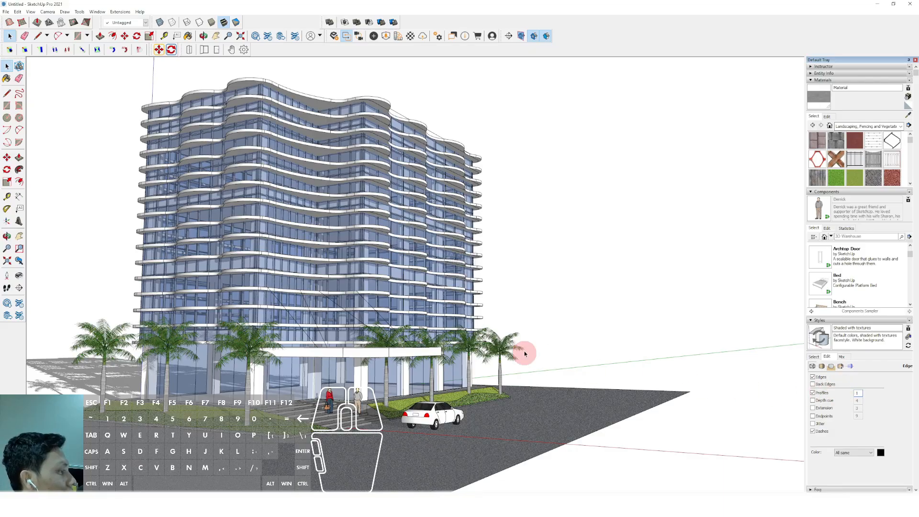
{"action": "mouse_move", "coordinate": [390, 261]}
{"action": "middle_mouse_down"}
{"action": "mouse_move", "coordinate": [409, 255]}
{"action": "mouse_move", "coordinate": [361, 268]}
{"action": "mouse_move", "coordinate": [386, 259]}
{"action": "middle_mouse_up"}
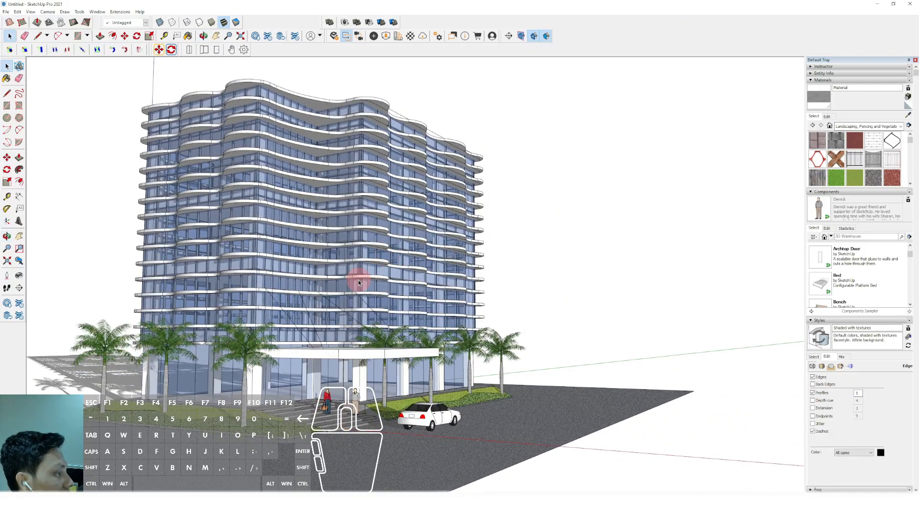
- Compare Simple Style with Urban Planning Style, apply Urban Planning Style and turn off its profile edges
{"action": "left_click", "coordinate": [814, 358]}
{"action": "left_click", "coordinate": [892, 400]}
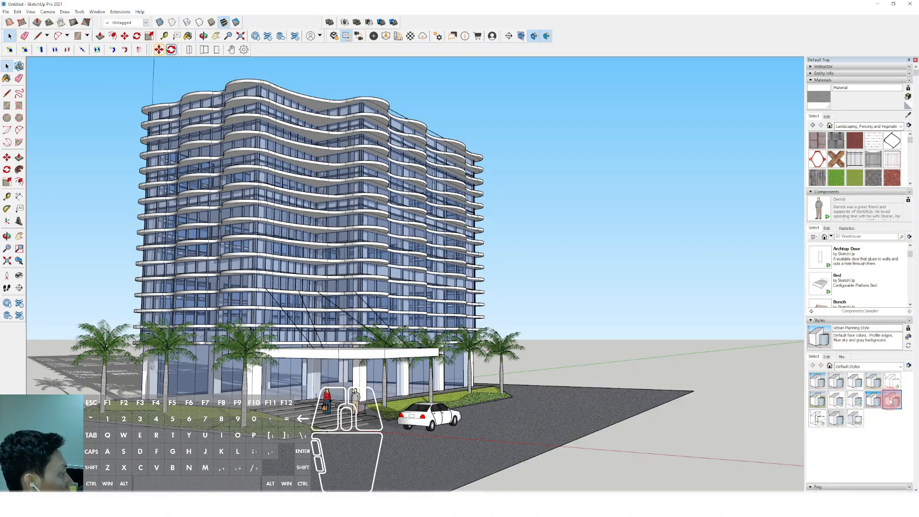
{"action": "left_click", "coordinate": [878, 402]}
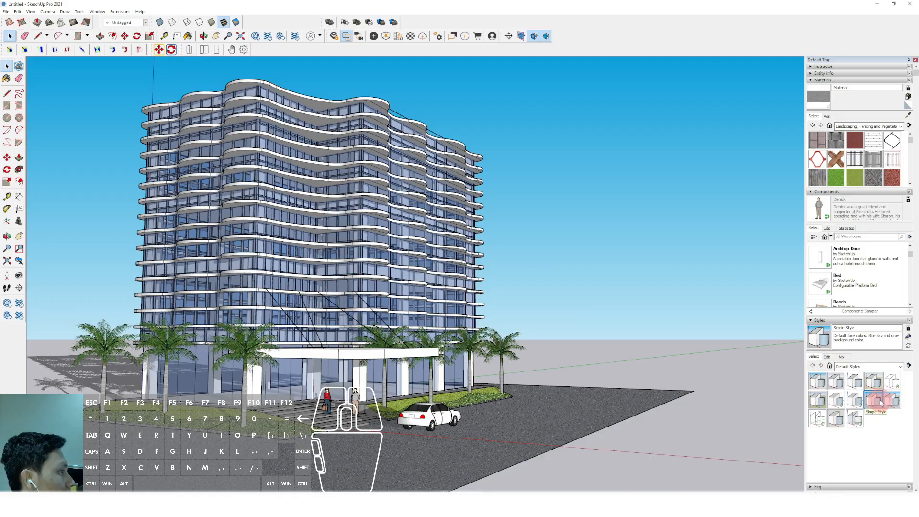
{"action": "left_click", "coordinate": [890, 402]}
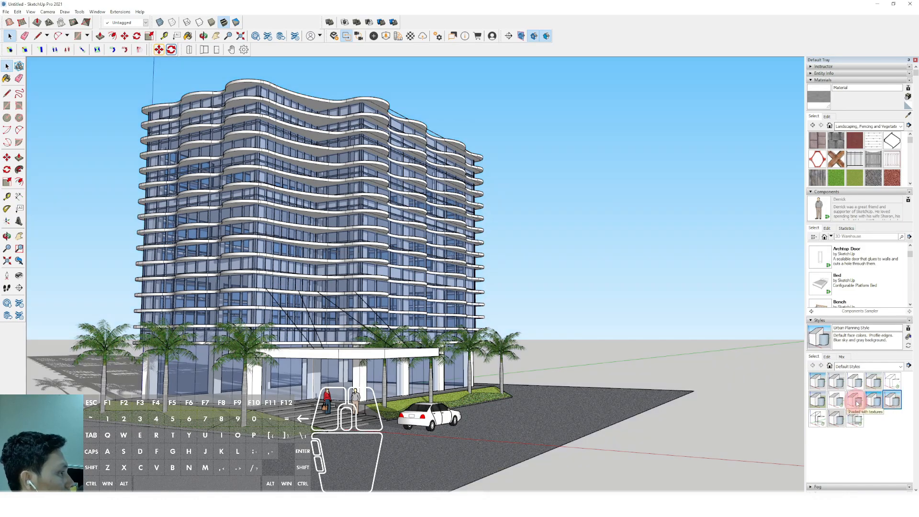
{"action": "left_click", "coordinate": [827, 357]}
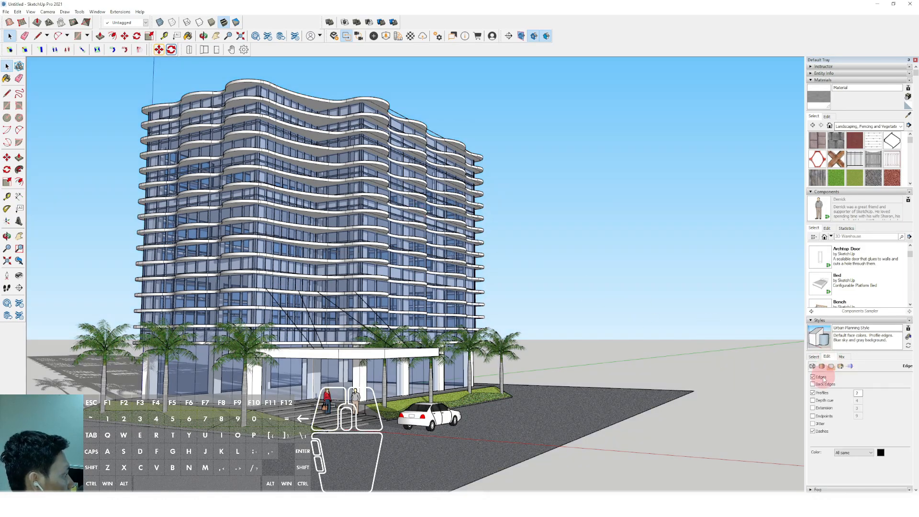
{"action": "left_click", "coordinate": [813, 393]}
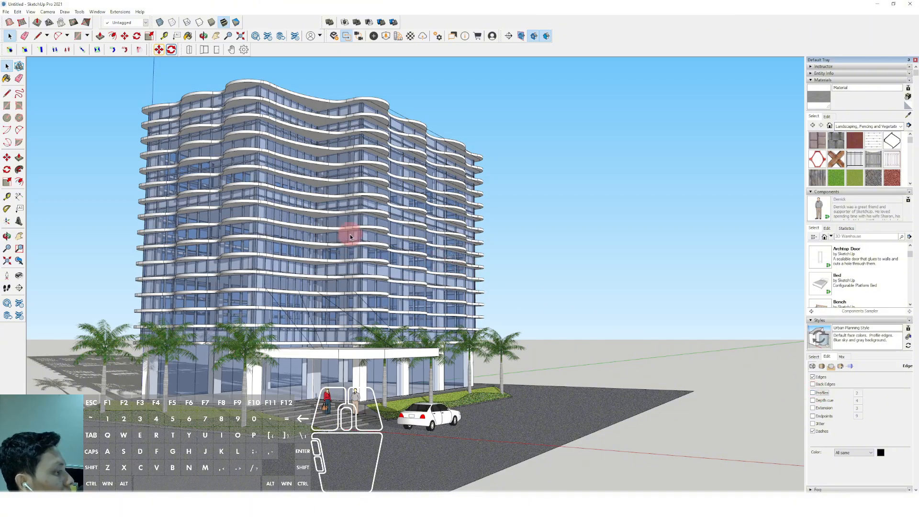
{"action": "middle_click_drag", "start_coordinate": [350, 237], "coordinate": [397, 187]}
- Sample the facade's Translucent Glass Blue material and raise its opacity to about 58
{"action": "left_click", "coordinate": [908, 115]}
{"action": "left_click", "coordinate": [369, 208]}
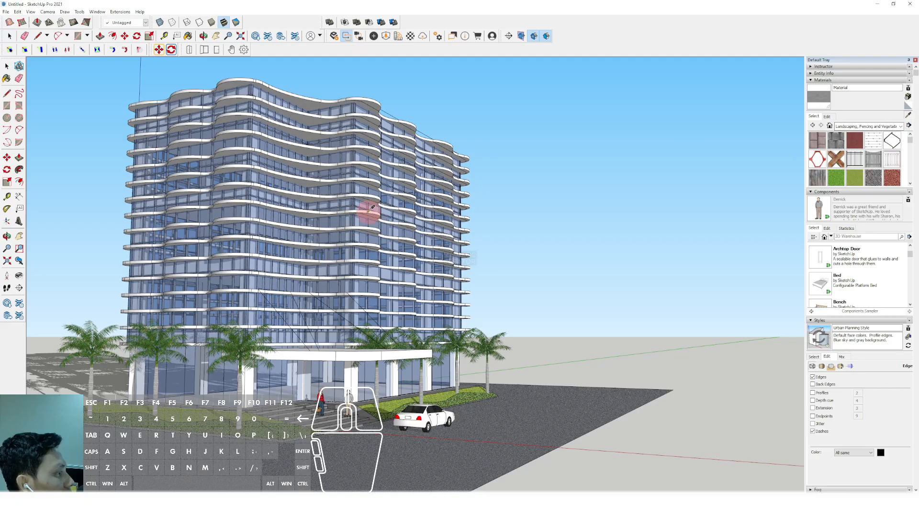
{"action": "left_click", "coordinate": [336, 224]}
{"action": "left_click", "coordinate": [827, 117]}
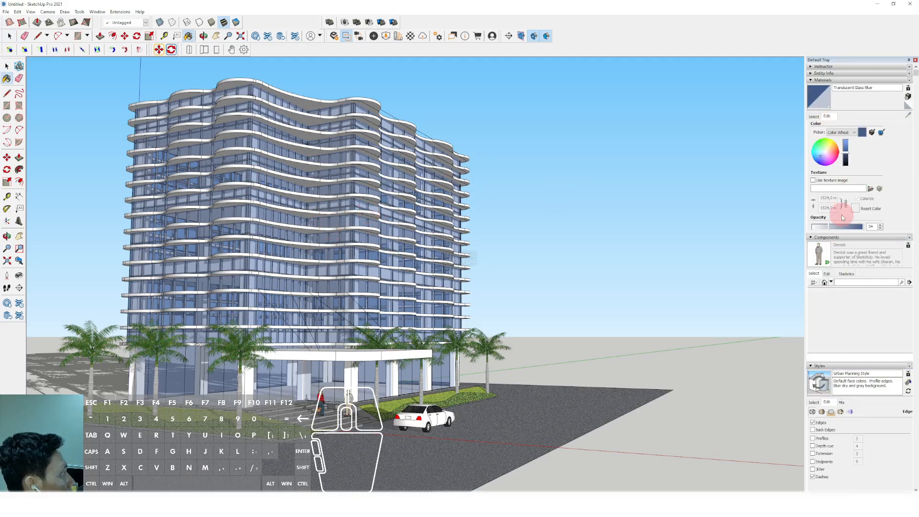
{"action": "left_click_drag", "start_coordinate": [839, 229], "coordinate": [842, 229]}
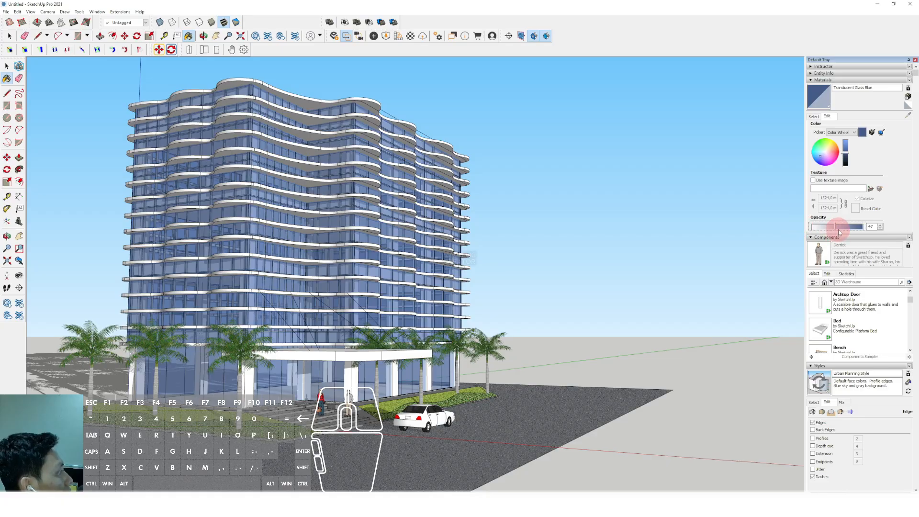
{"action": "left_click_drag", "start_coordinate": [839, 233], "coordinate": [840, 231]}
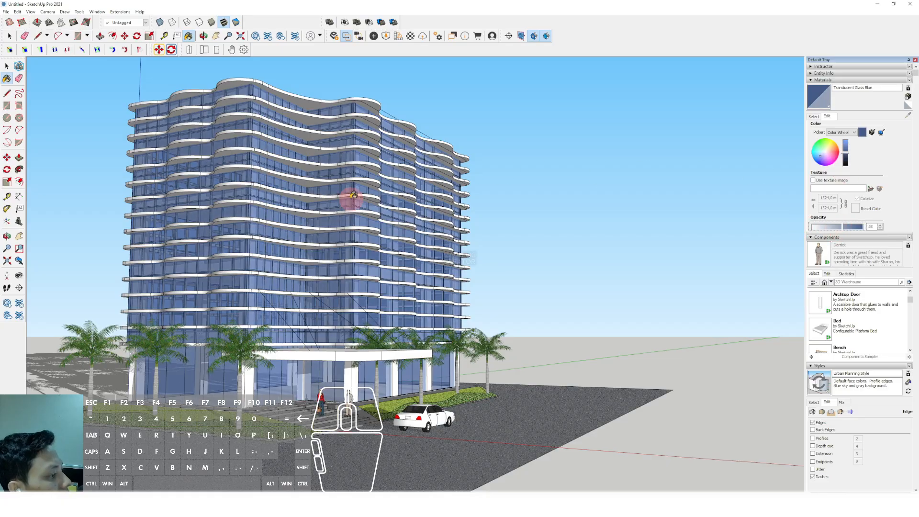
{"action": "middle_click_drag", "start_coordinate": [354, 195], "coordinate": [351, 269]}
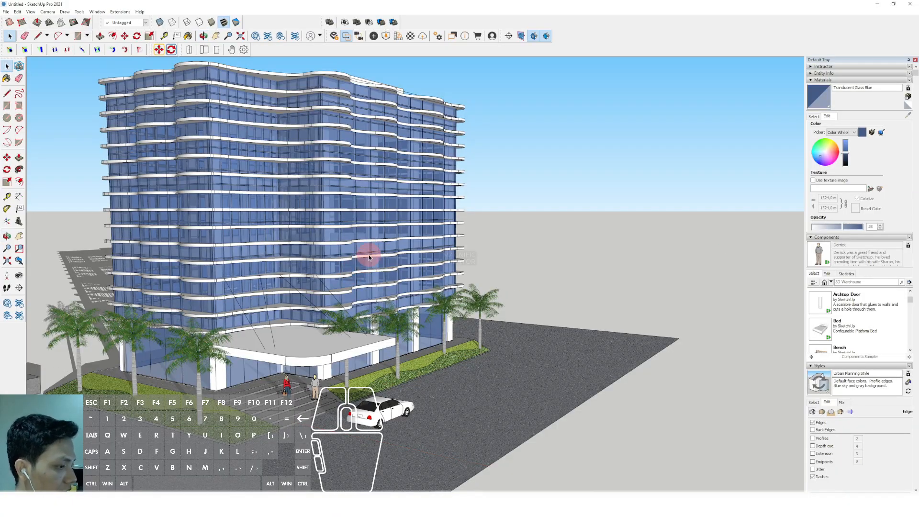
{"action": "middle_click_drag", "start_coordinate": [369, 257], "coordinate": [253, 251]}
{"action": "middle_click_drag", "start_coordinate": [380, 267], "coordinate": [313, 261]}
{"action": "scroll", "coordinate": [392, 241], "scroll_direction": "up", "scroll_amount": 5}
{"action": "scroll", "coordinate": [377, 206], "scroll_direction": "down", "scroll_amount": 2}
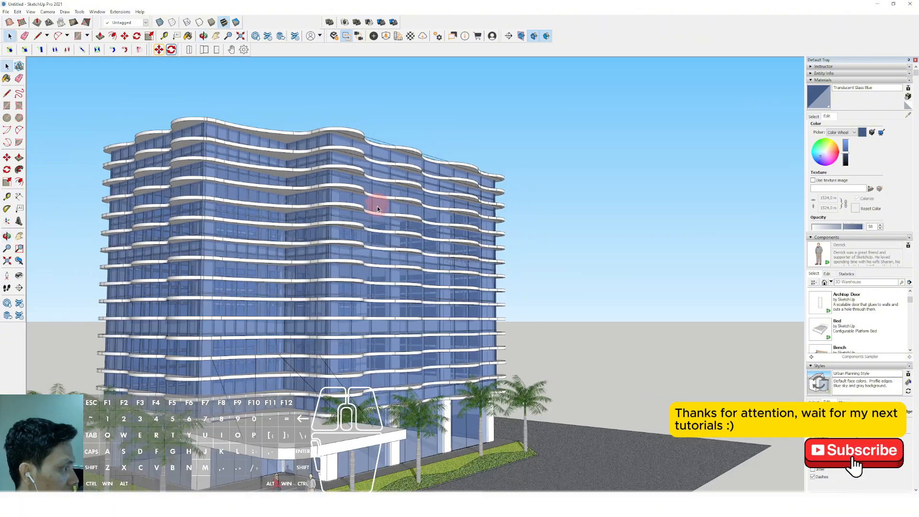